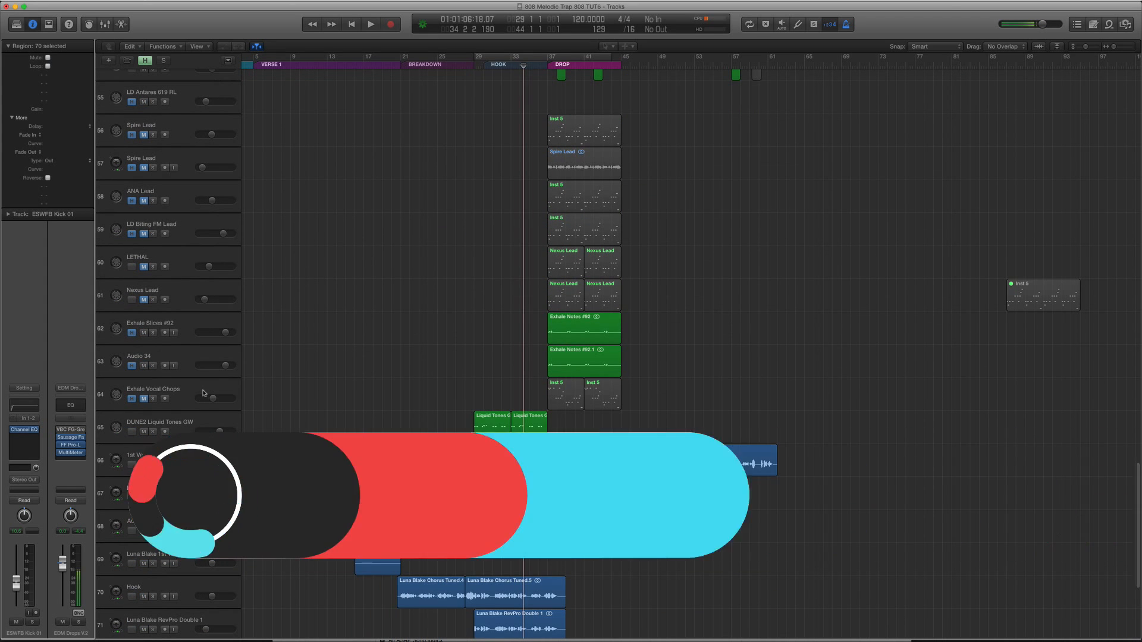
# Place the playhead at the start of Verse 1, look over the full track list and play the arrangement.
pyautogui.scroll(20, 362, 223)
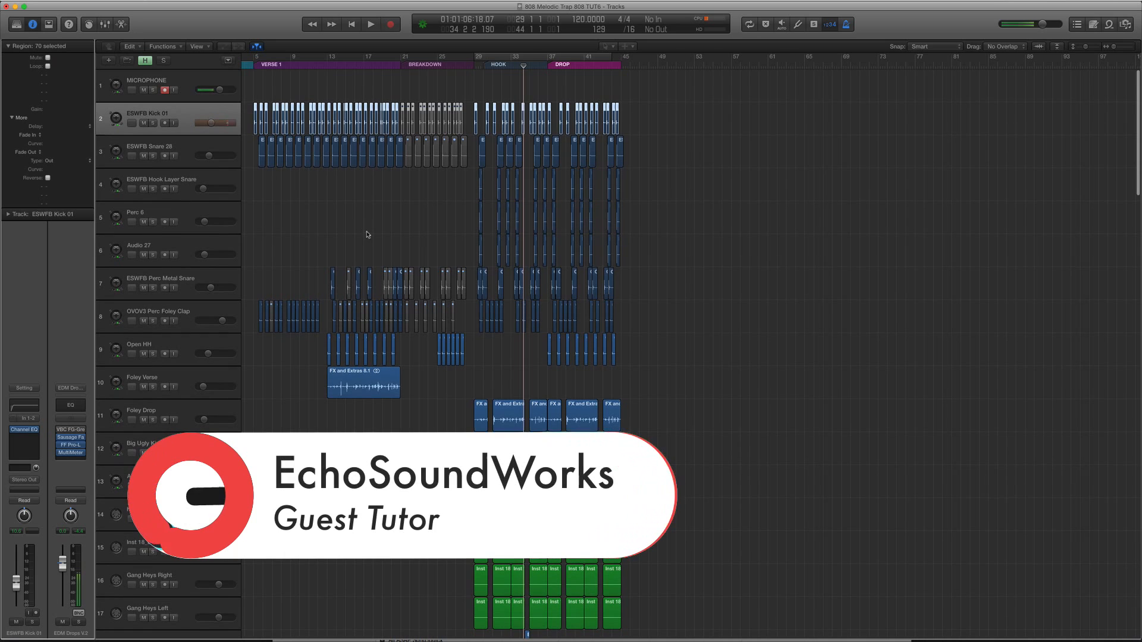
pyautogui.click(256, 67)
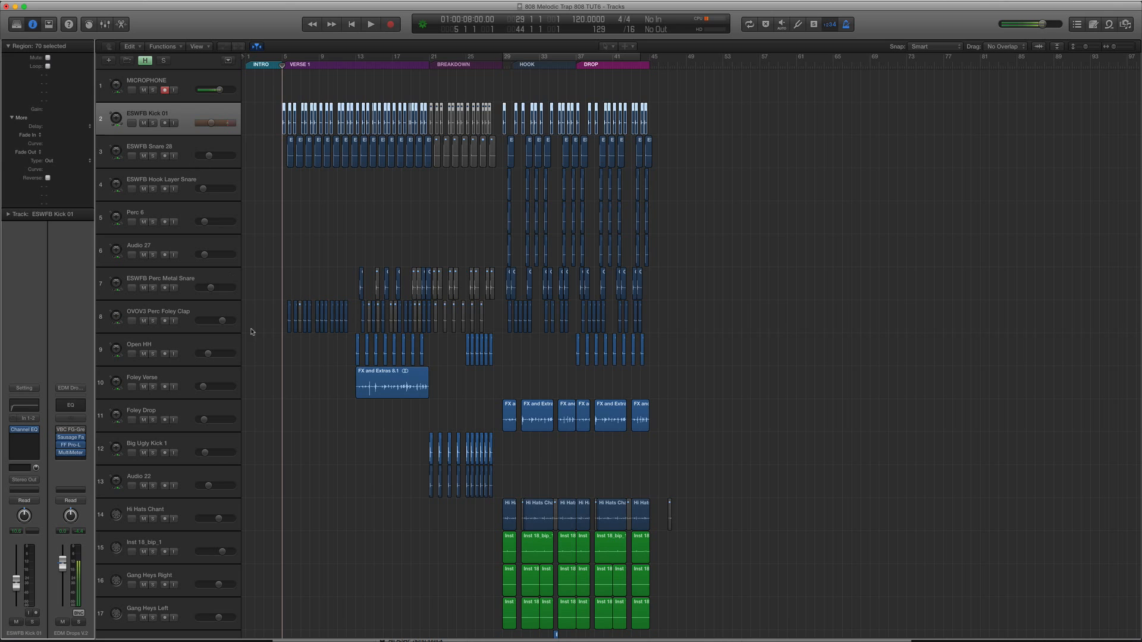
pyautogui.press('super+Right')
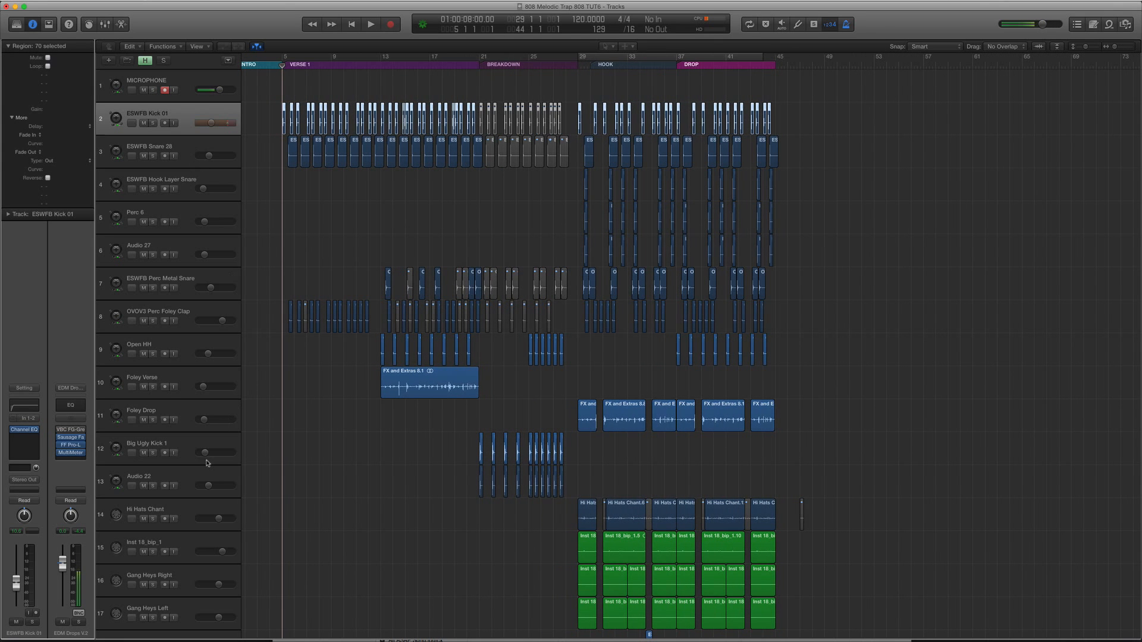
pyautogui.scroll(-2, 205, 473)
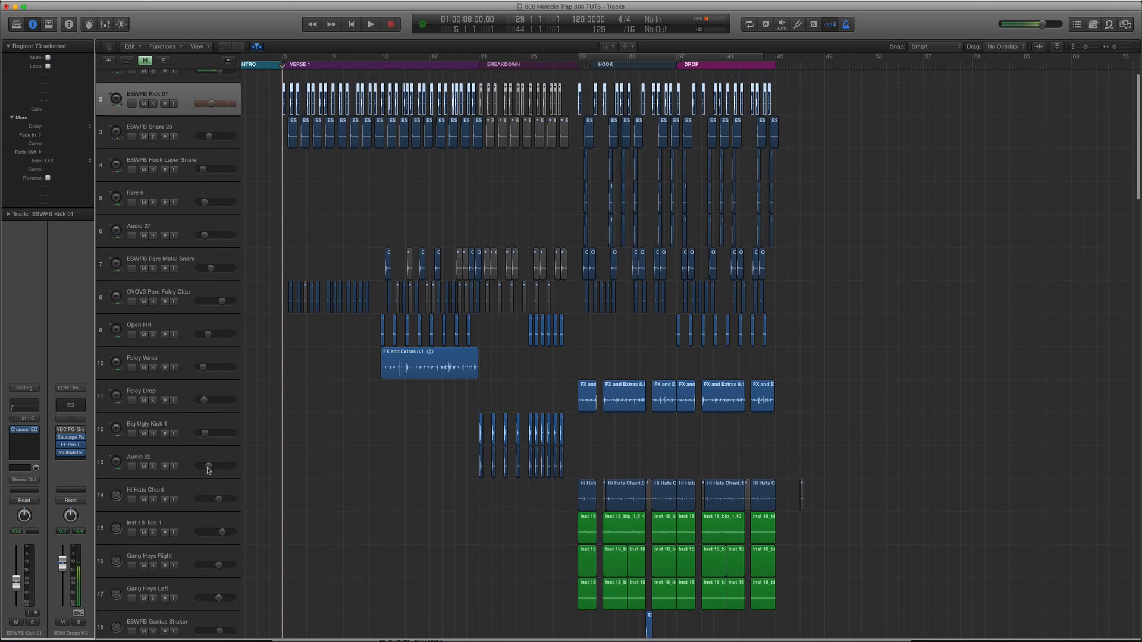
pyautogui.scroll(1, 193, 139)
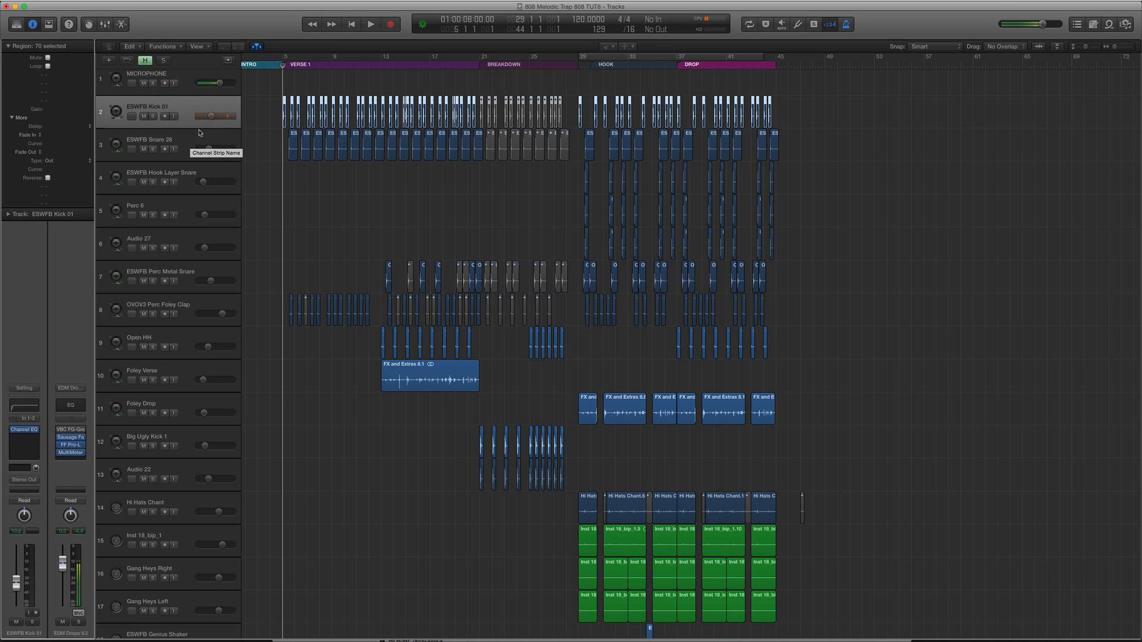
pyautogui.scroll(-20, 307, 296)
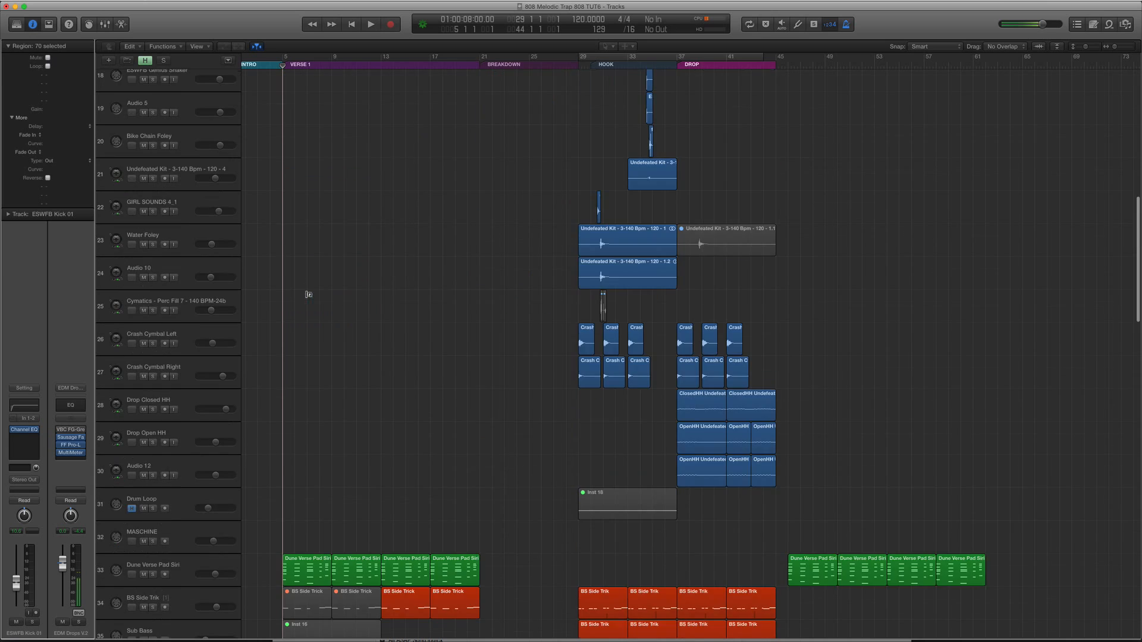
pyautogui.scroll(-5, 308, 296)
pyautogui.scroll(-5, 307, 297)
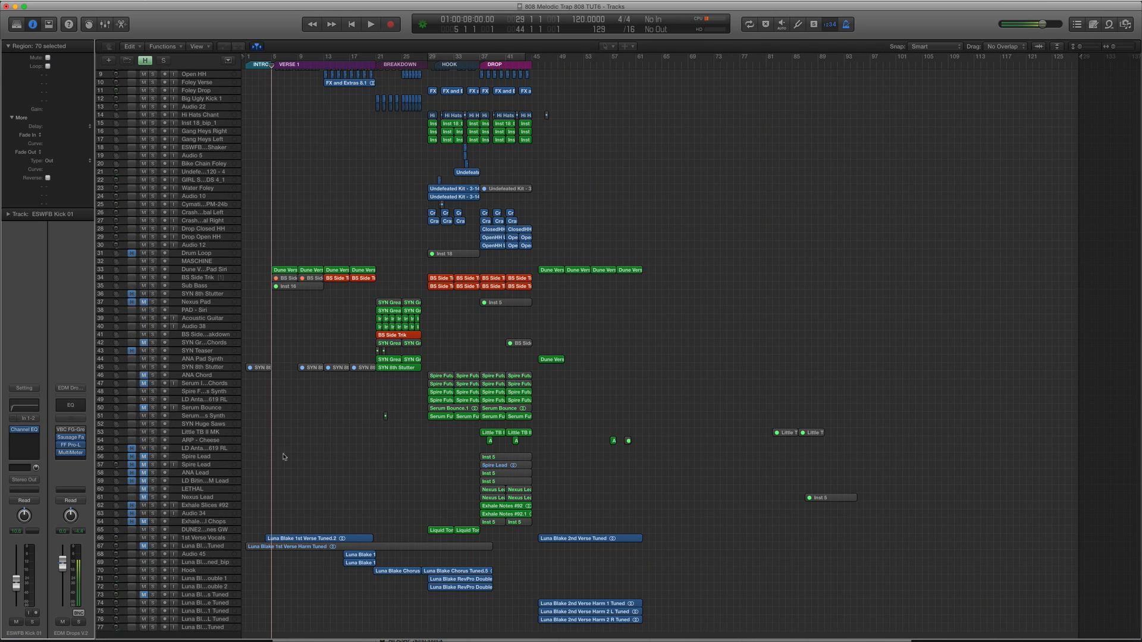
pyautogui.scroll(3, 283, 457)
pyautogui.press('space')
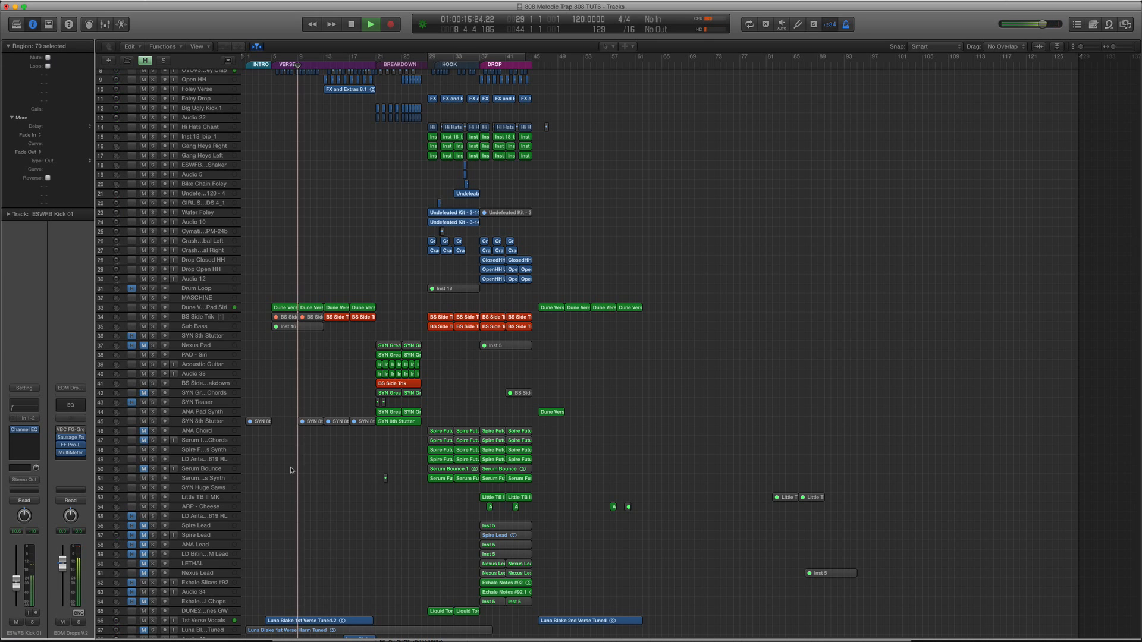
# Show the mixer and select the Dune Verse Pad Siri track to examine its channel strip.
pyautogui.press('x')
pyautogui.click(228, 306)
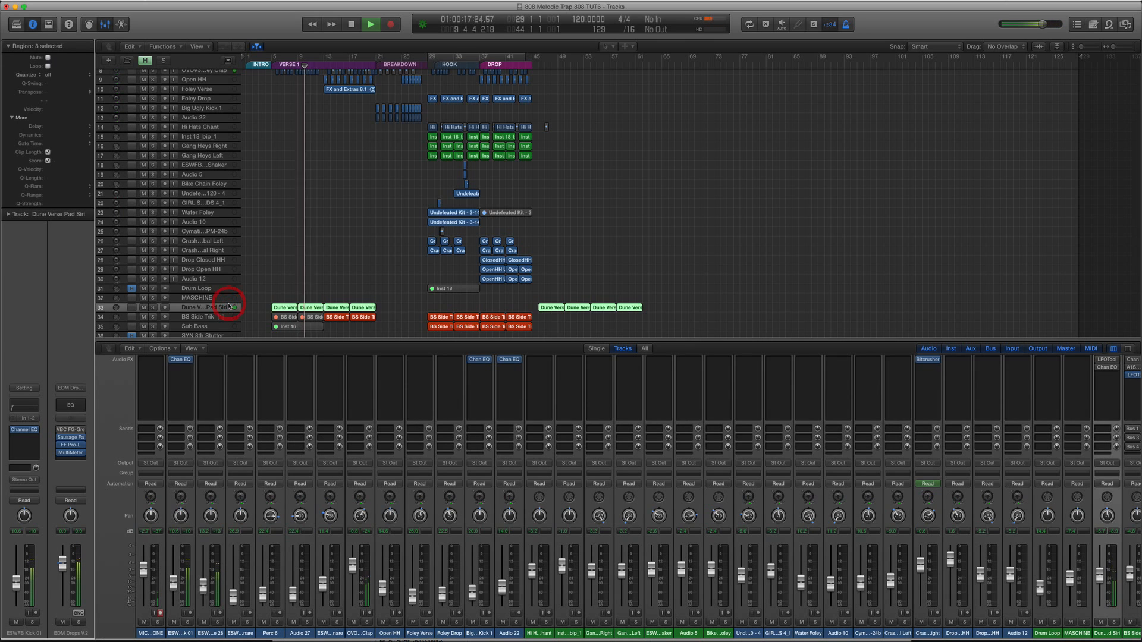
pyautogui.hscroll(10, 523, 482)
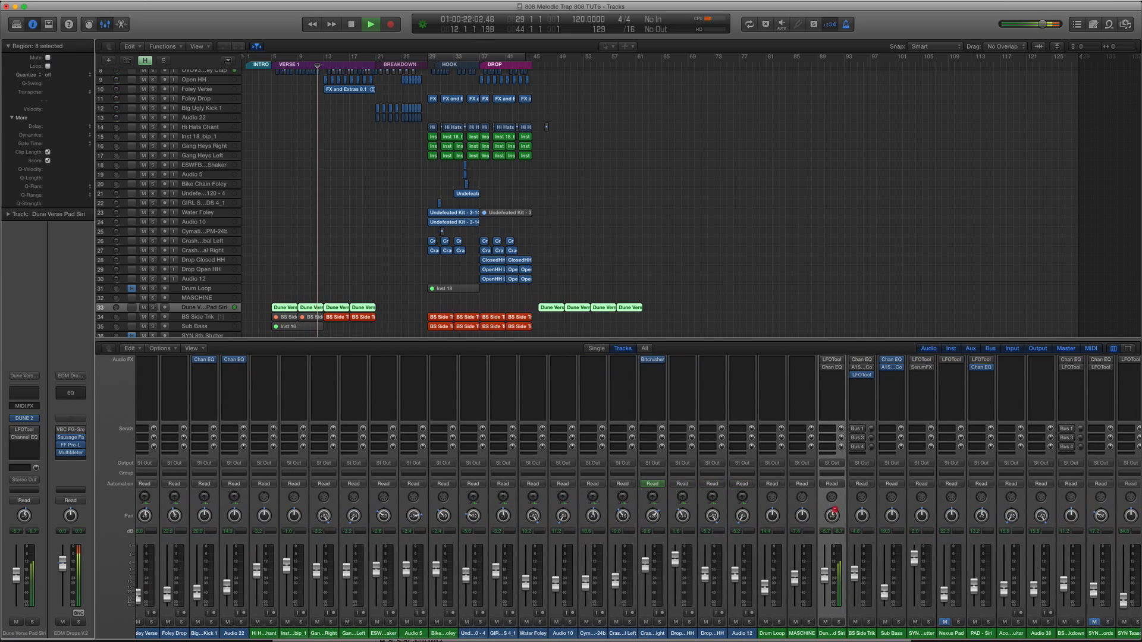
pyautogui.hscroll(-5, 834, 508)
# Duplicate the Open HH track and copy its Verse 1 and Breakdown hi-hat regions onto the new track.
pyautogui.scroll(5, 336, 174)
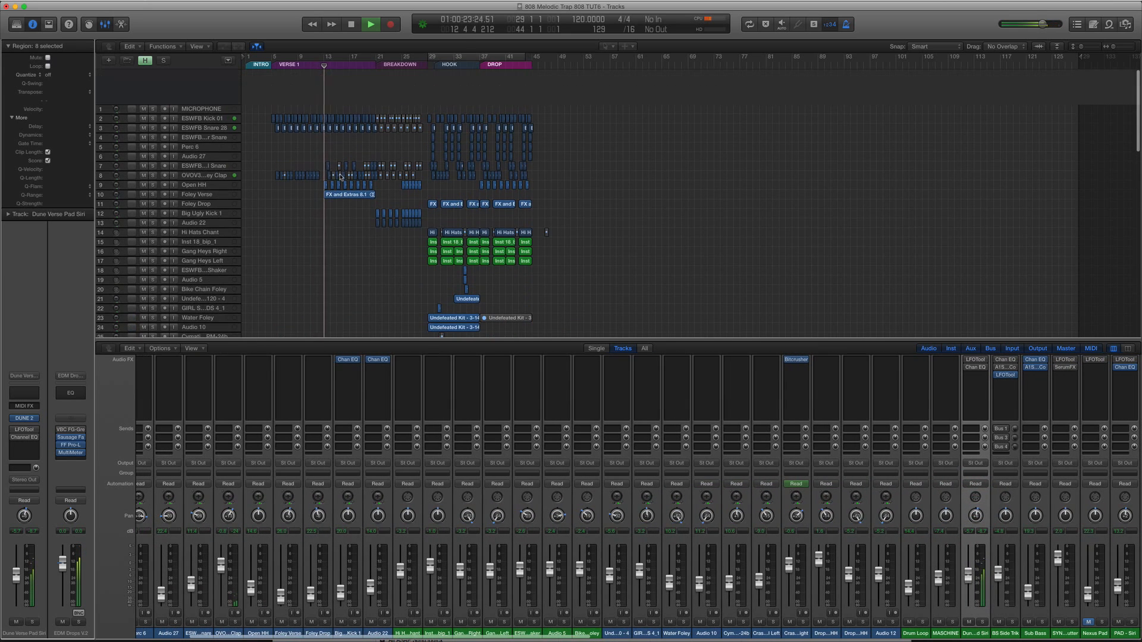
pyautogui.press('super+Down')
pyautogui.press('super+Down')
pyautogui.press('super+Right')
pyautogui.press('super+Right')
pyautogui.press('super+Right')
pyautogui.scroll(10, 333, 177)
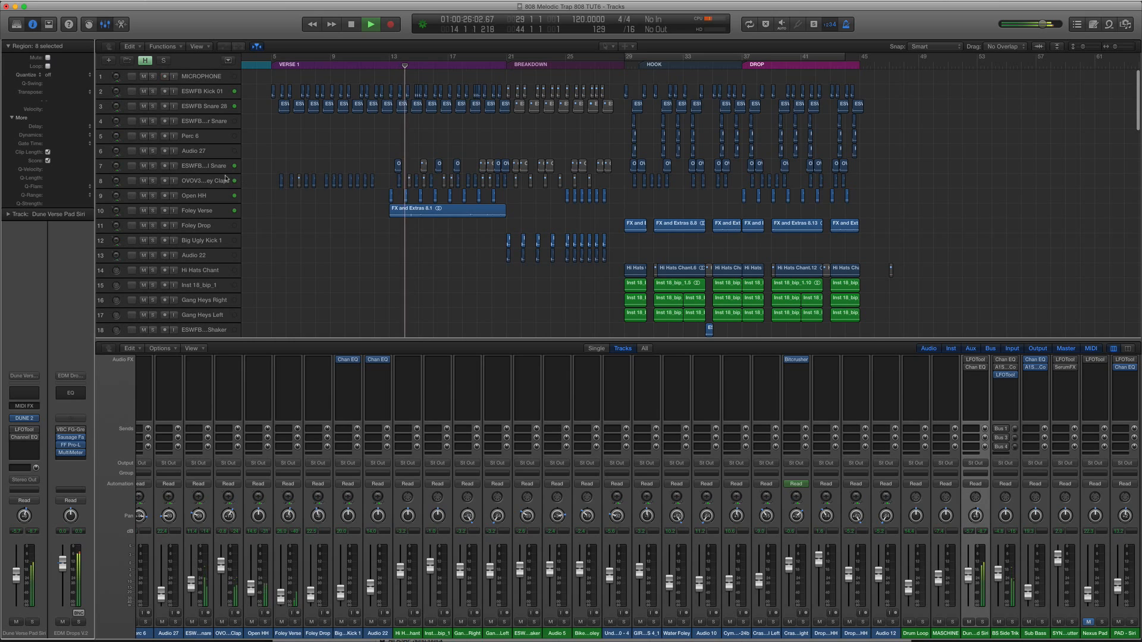
pyautogui.click(213, 195)
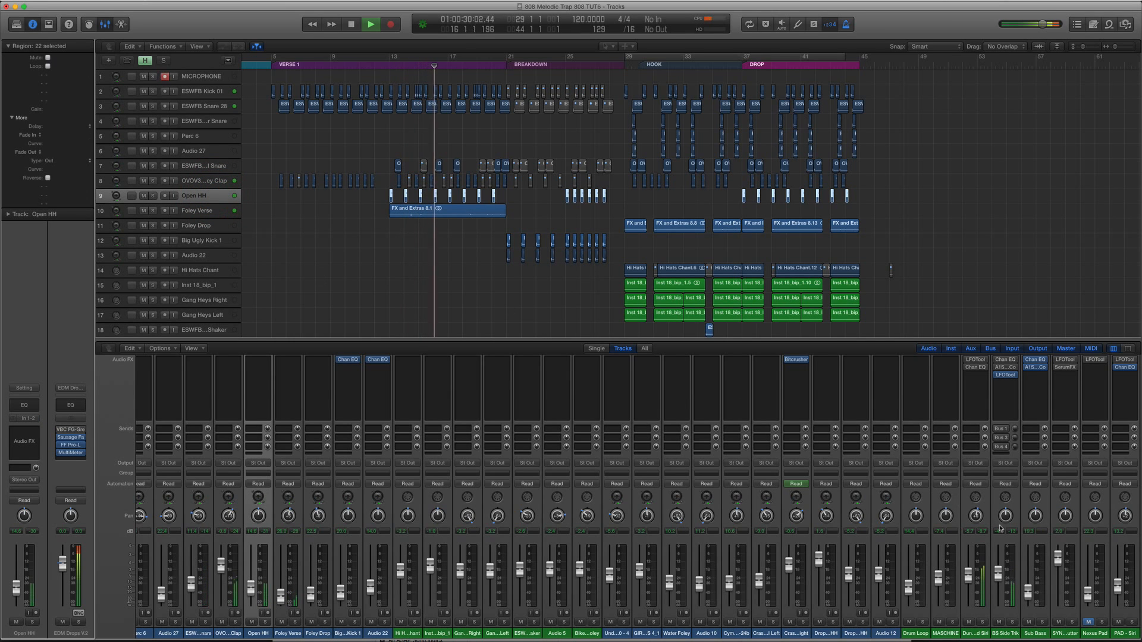
pyautogui.click(208, 181)
pyautogui.click(219, 197)
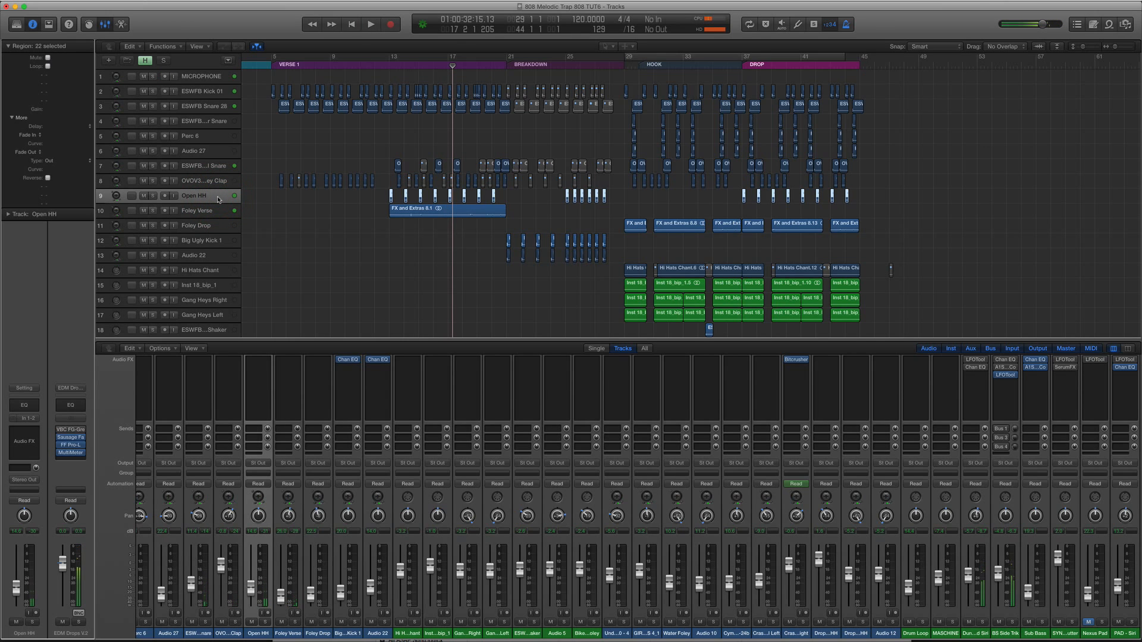
pyautogui.press('alt+super+a')
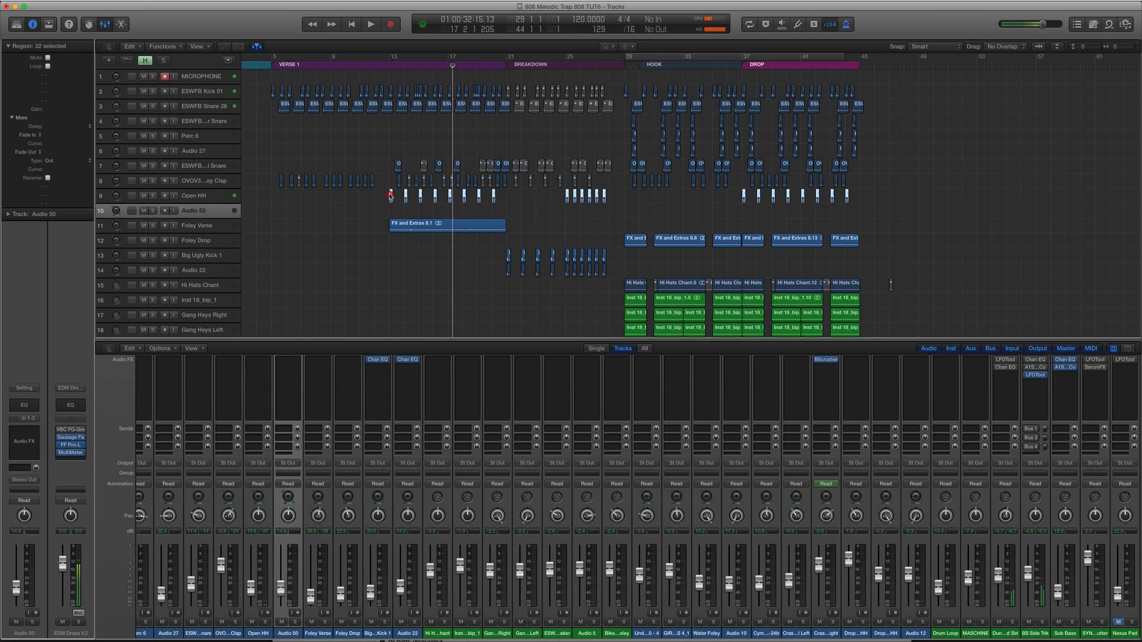
pyautogui.moveTo(391, 202); pyautogui.dragTo(394, 213)
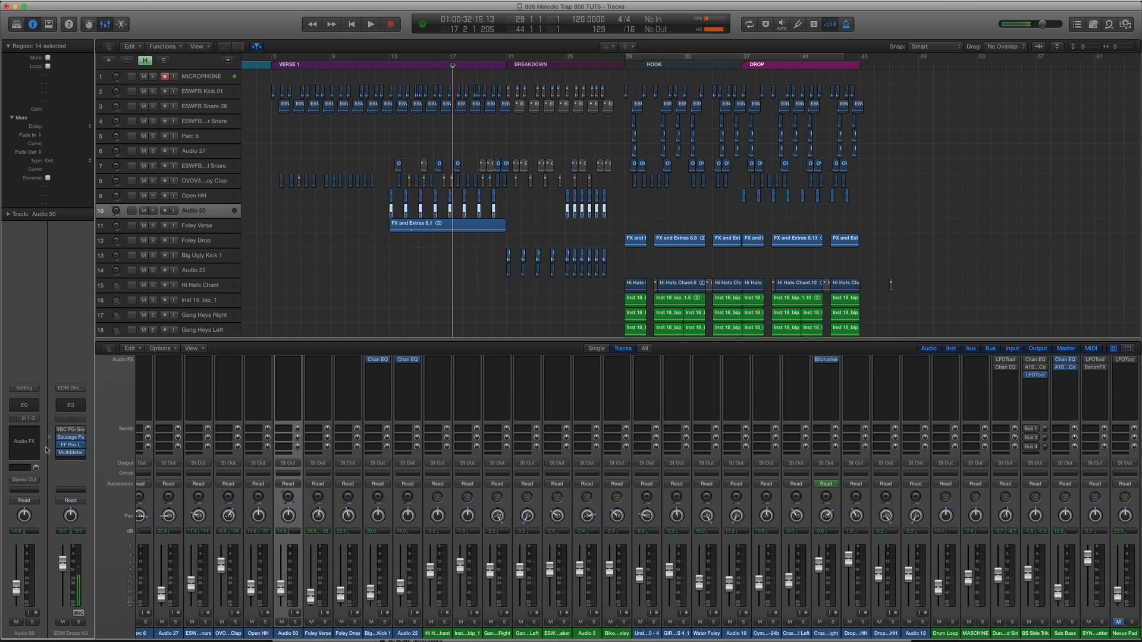
# Play back the verse hi-hats and rename the duplicated hi-hat track as Open HH Left.
pyautogui.click(208, 197)
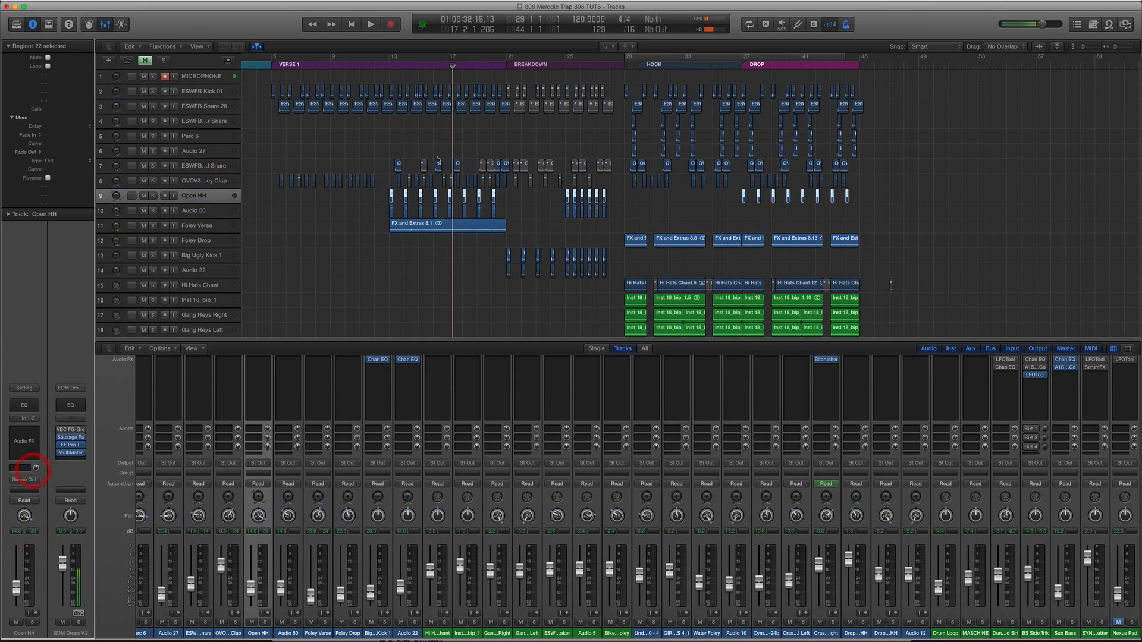
pyautogui.press('space')
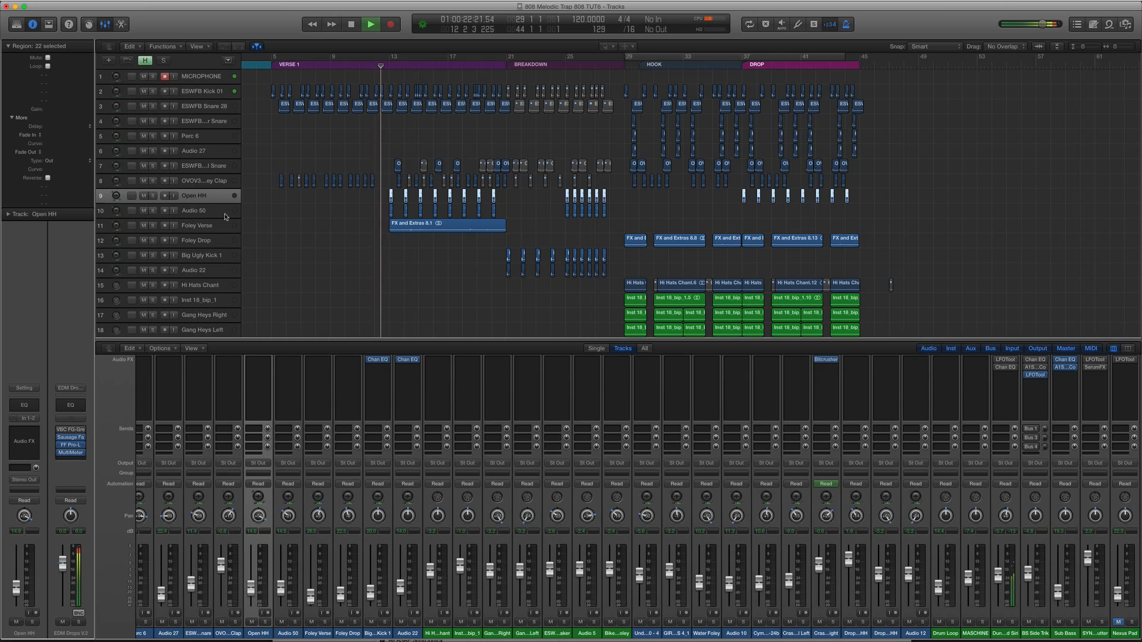
pyautogui.doubleClick(203, 210)
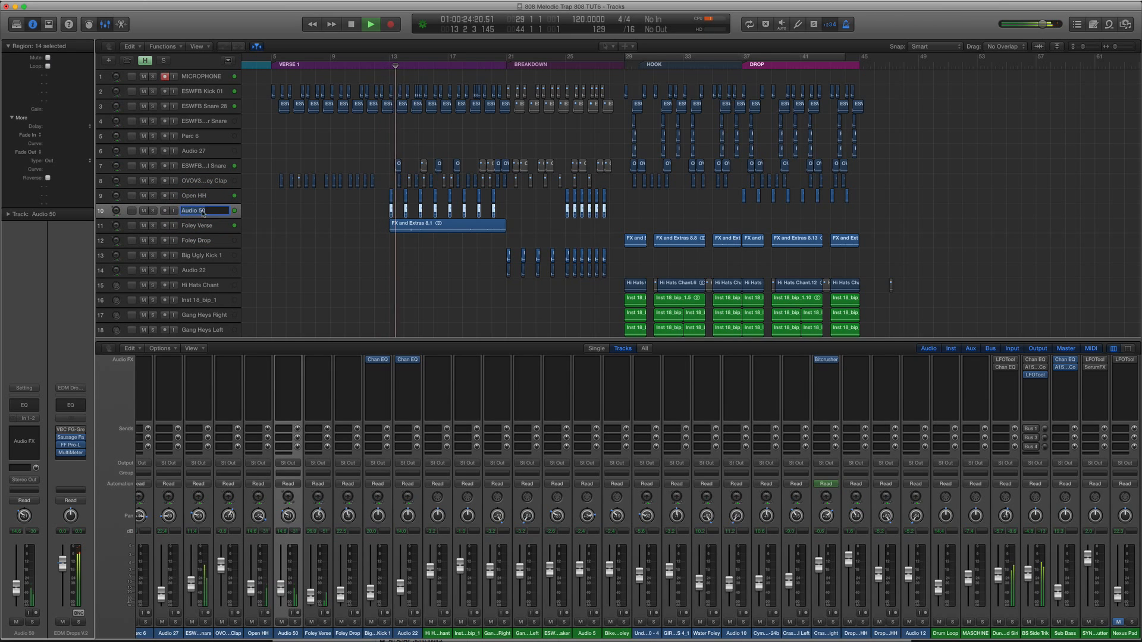
pyautogui.write('Open')
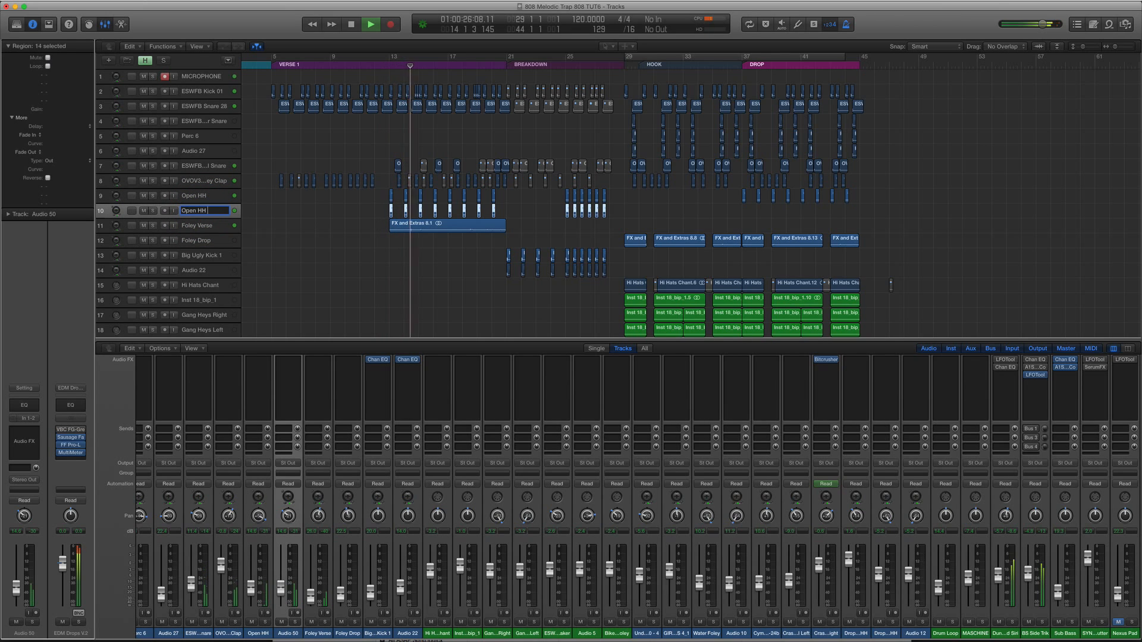
pyautogui.write(' HH Left')
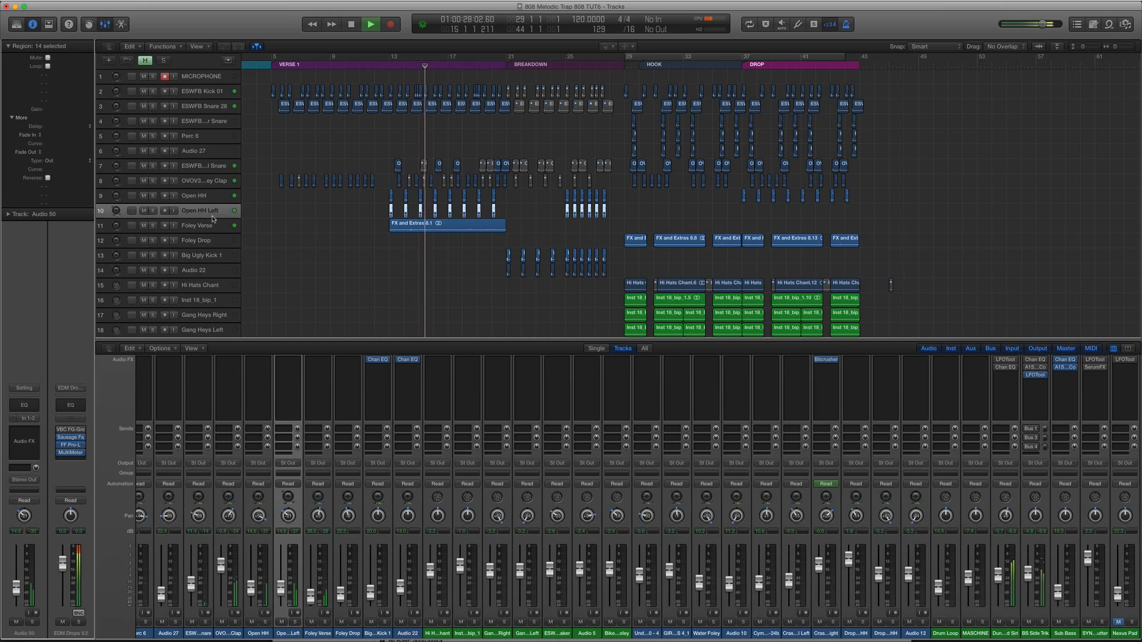
# Rename the original hi-hat track as Open HH Right and hide the mixer.
pyautogui.doubleClick(203, 196)
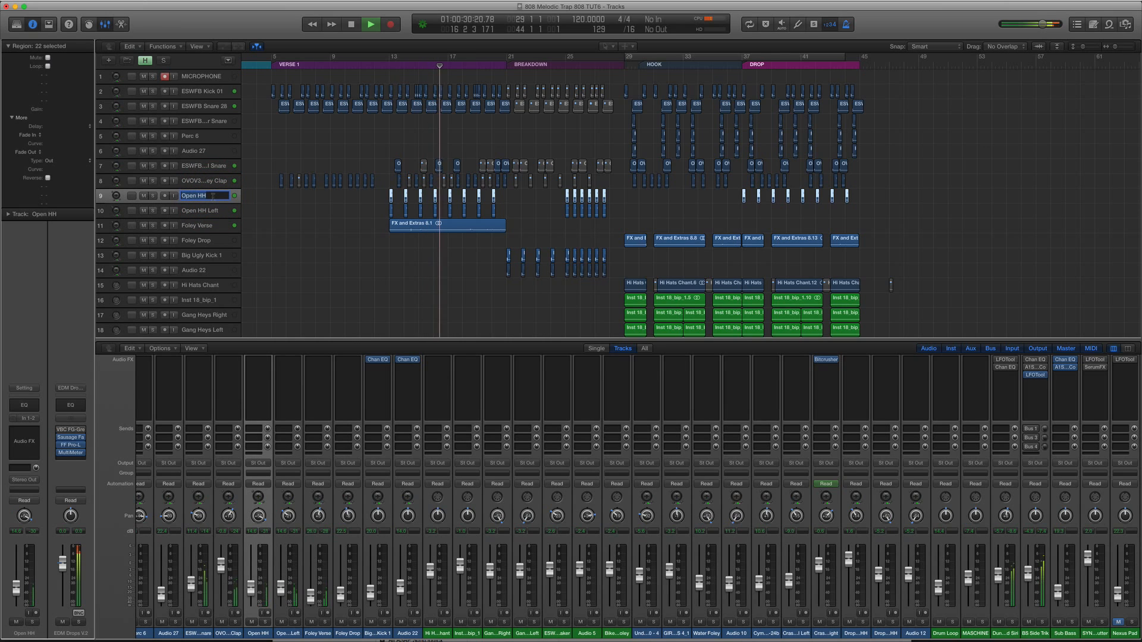
pyautogui.write('Ri')
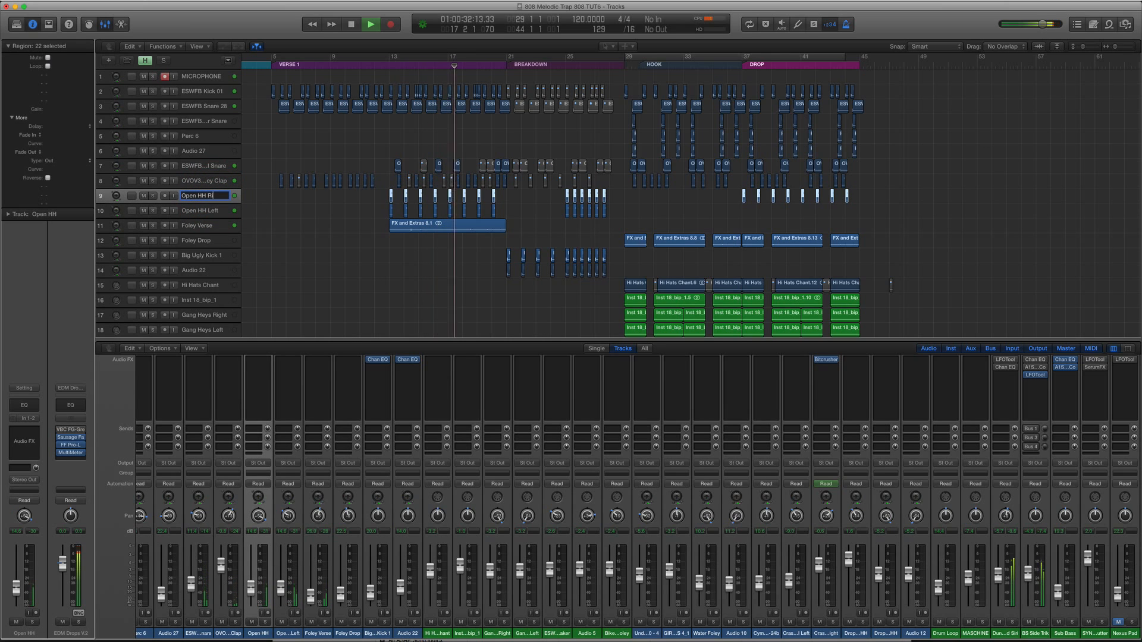
pyautogui.write('ht')
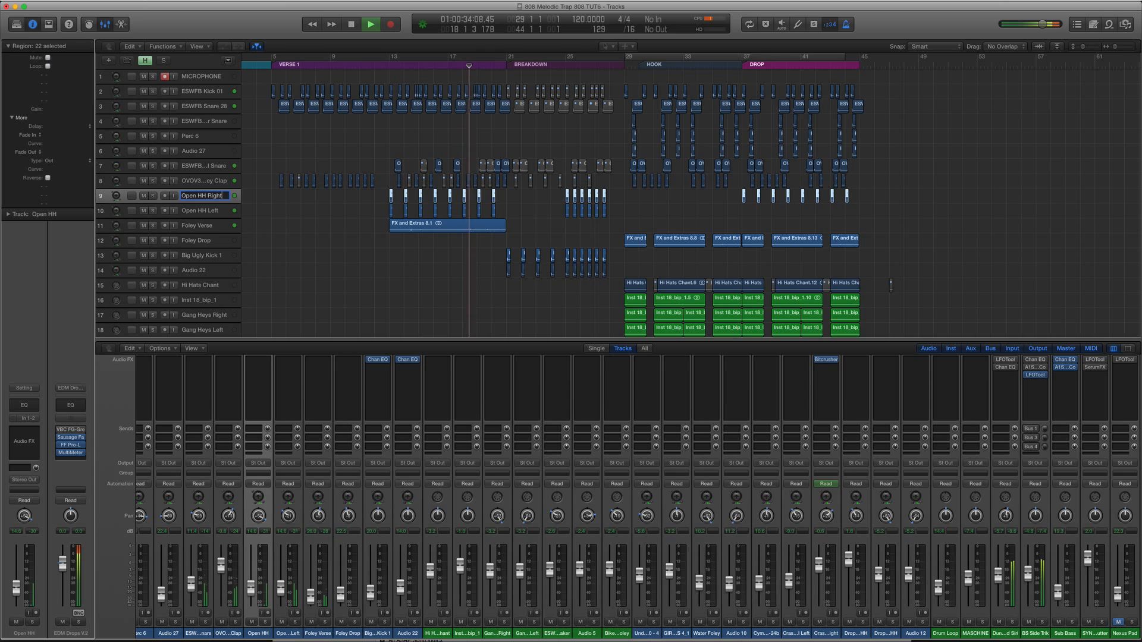
pyautogui.press('Return')
pyautogui.press('x')
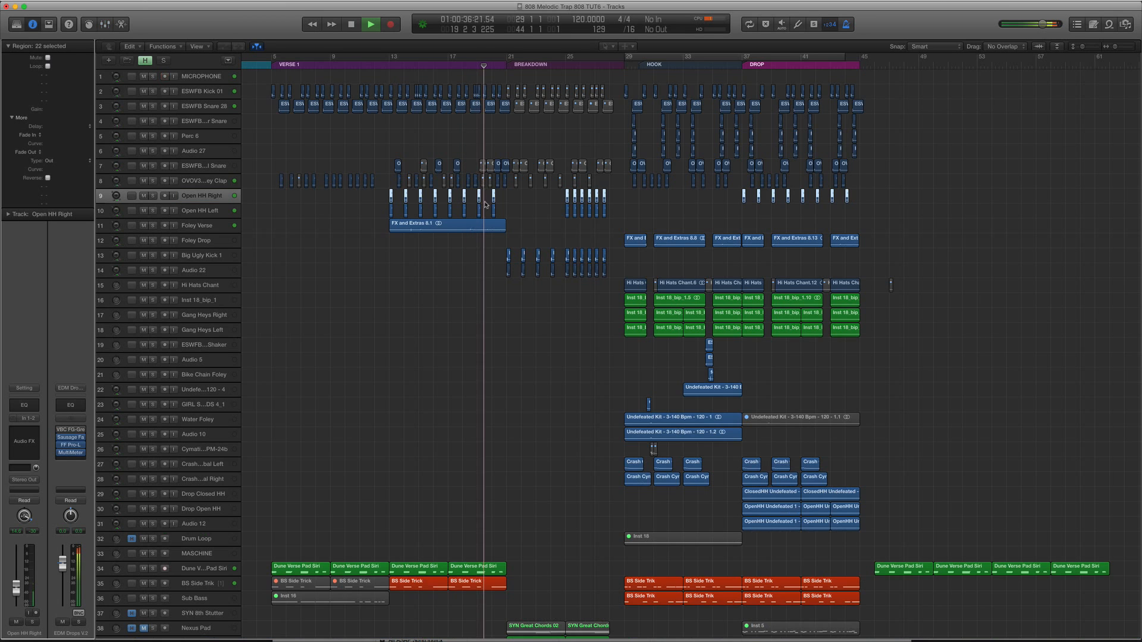
# Stop playback and examine the BS Side Trik and Dune Verse Pad Siri tracks across the arrangement.
pyautogui.press('super+Right')
pyautogui.scroll(-5, 477, 221)
pyautogui.scroll(-3, 477, 221)
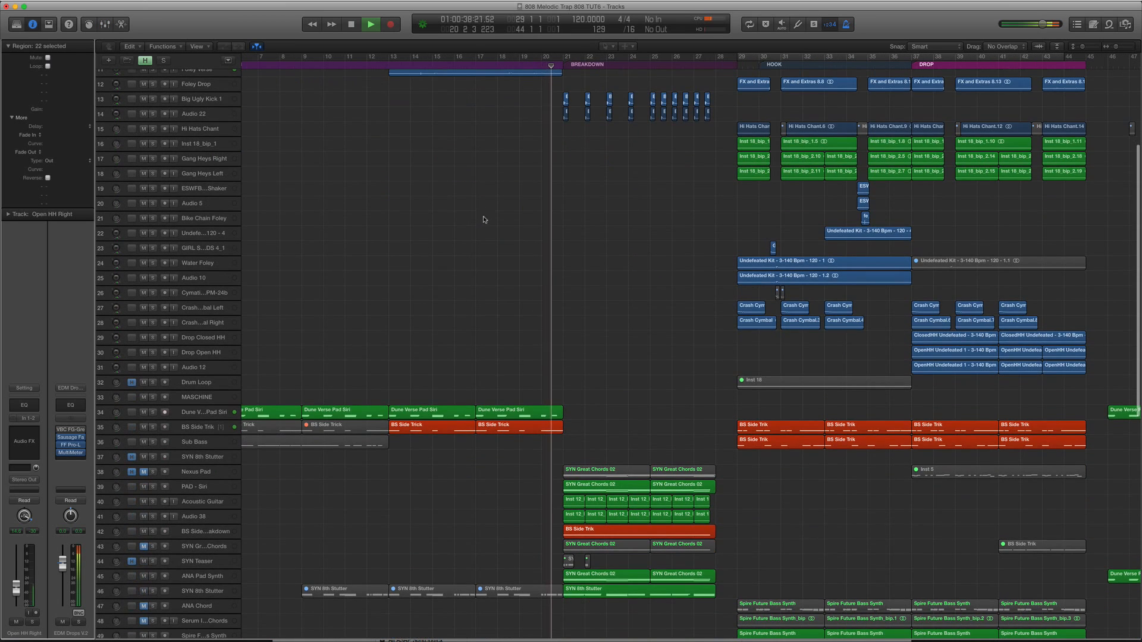
pyautogui.press('space')
pyautogui.click(213, 420)
pyautogui.click(215, 426)
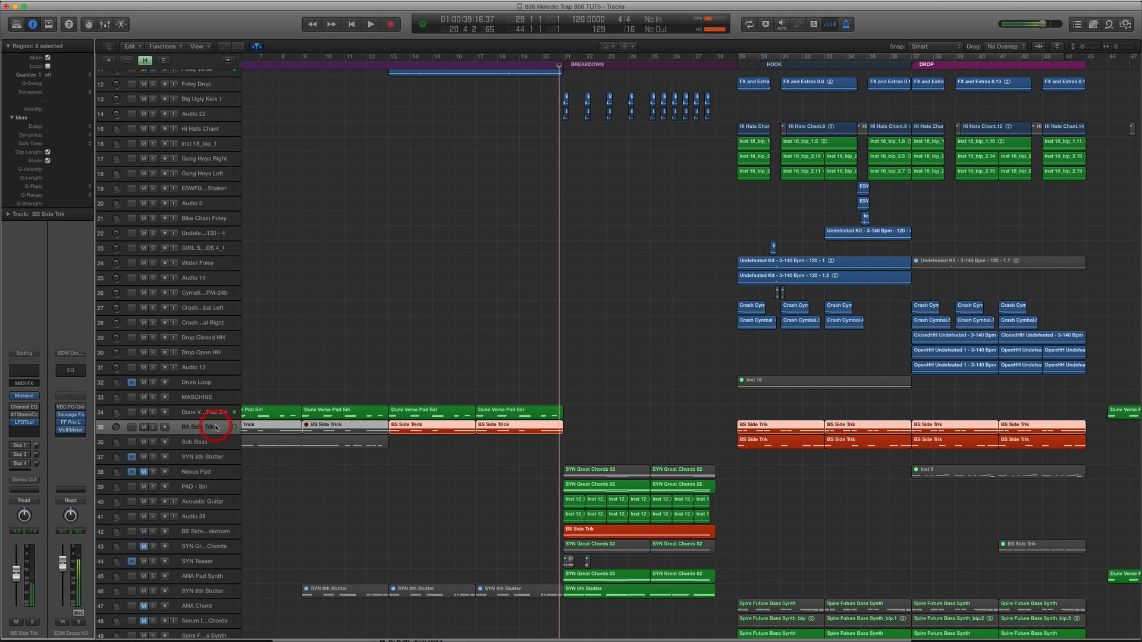
pyautogui.click(218, 413)
pyautogui.press('super+Down')
pyautogui.press('super+Up')
pyautogui.hscroll(-5, 298, 408)
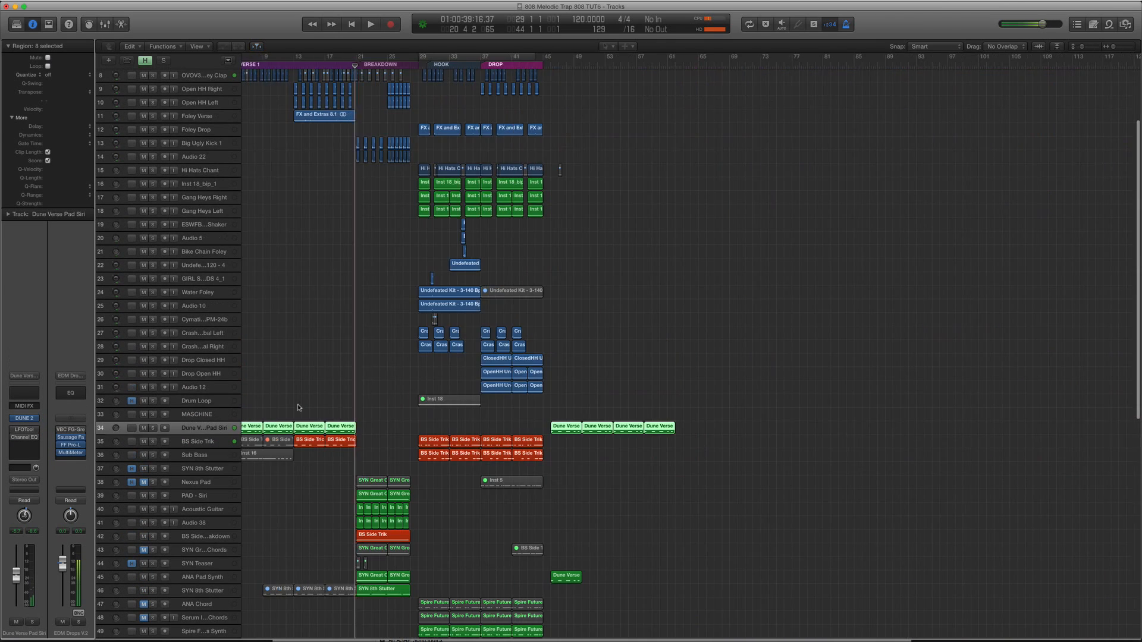
pyautogui.hscroll(5, 449, 364)
pyautogui.hscroll(-2, 450, 366)
pyautogui.hscroll(-2, 450, 366)
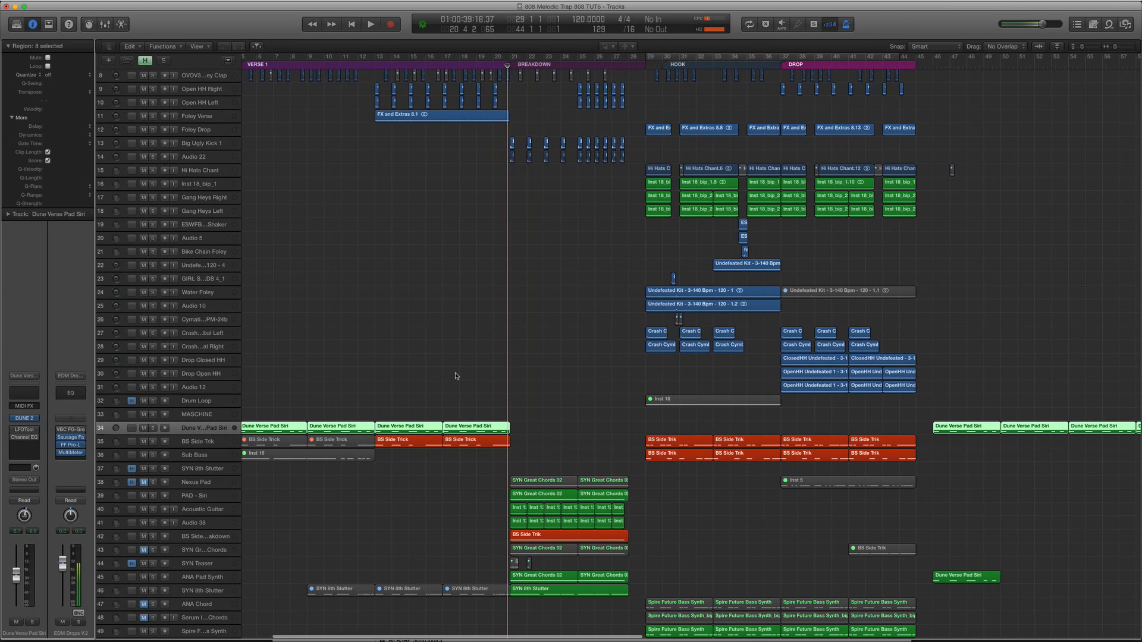
# Select the PAD - Siri track and play the arrangement from the start of the Breakdown at bar 21.
pyautogui.click(375, 65)
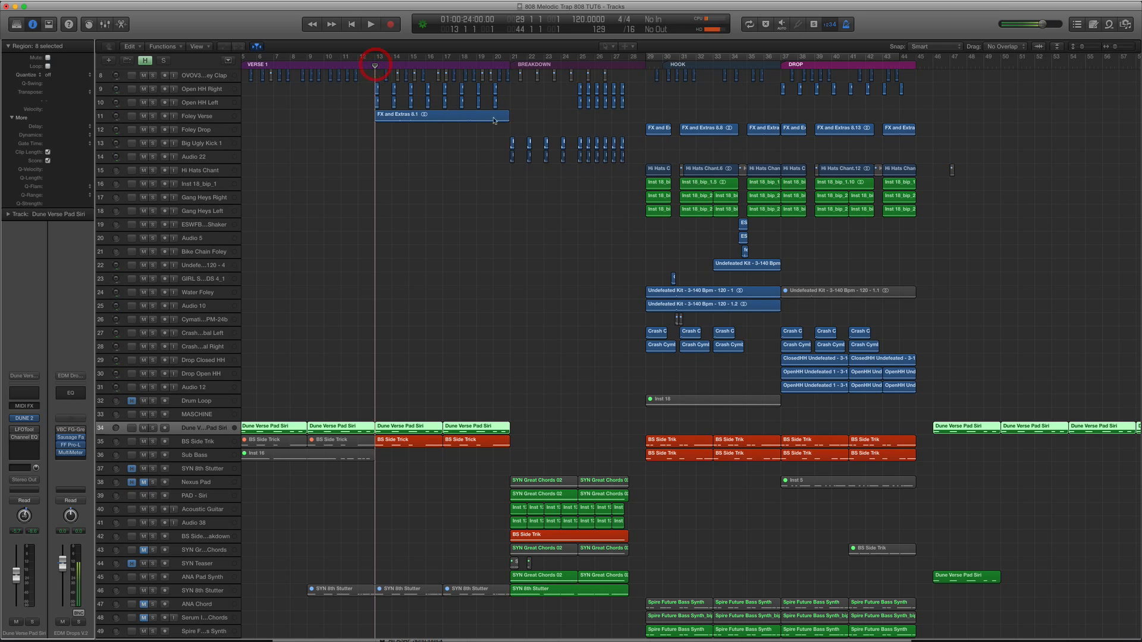
pyautogui.click(217, 491)
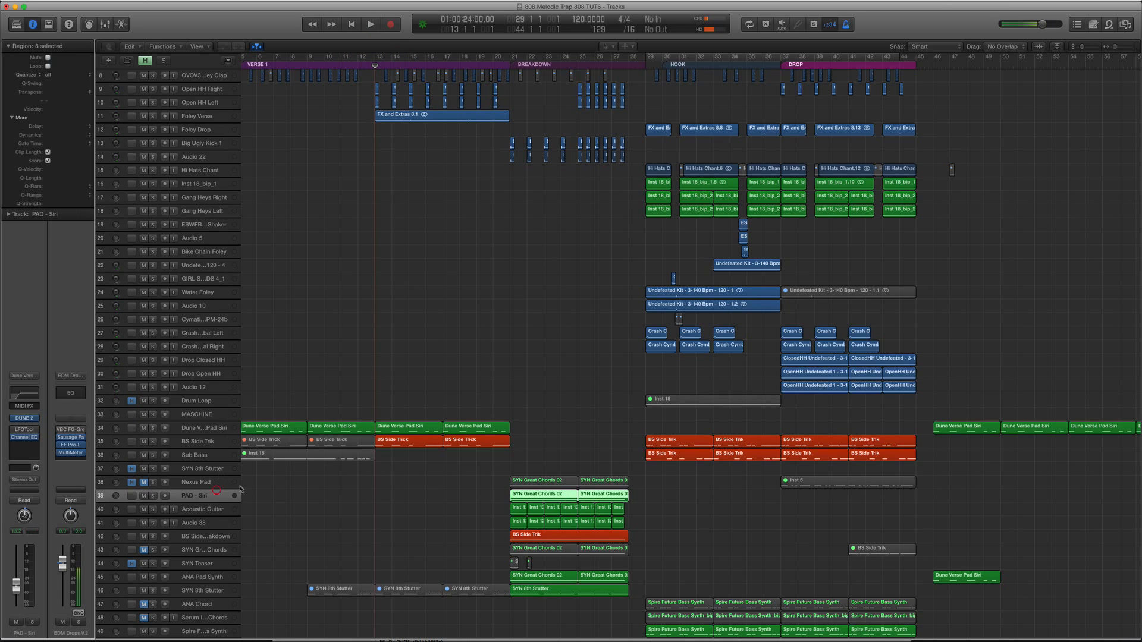
pyautogui.click(513, 59)
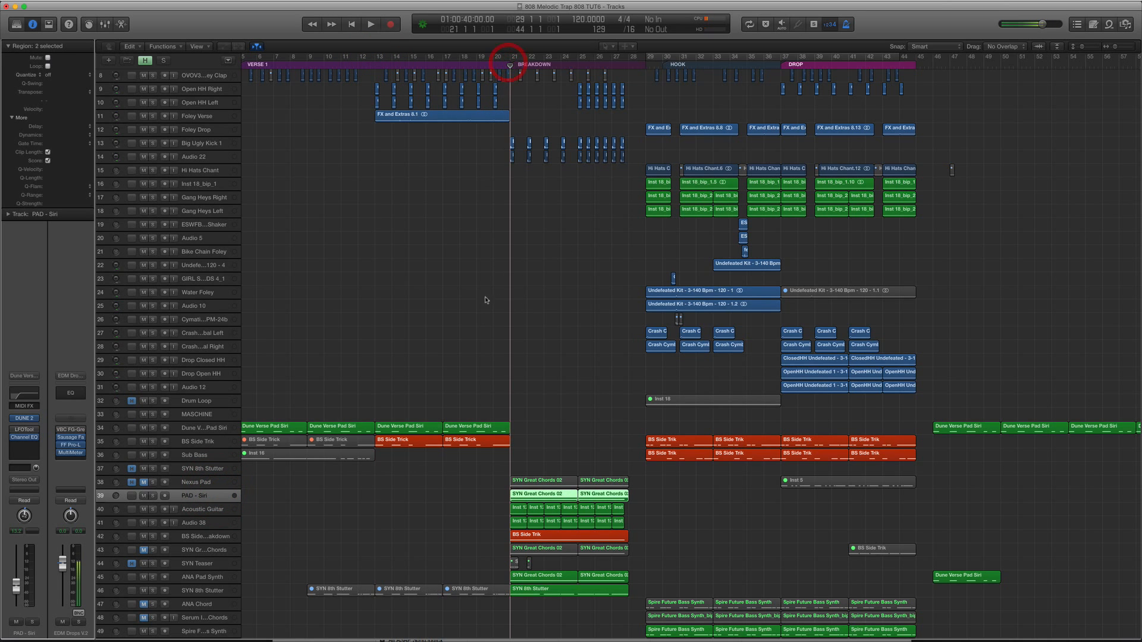
pyautogui.scroll(-15, 483, 336)
pyautogui.press('space')
pyautogui.press('super+Down')
pyautogui.press('super+Down')
pyautogui.press('super+Down')
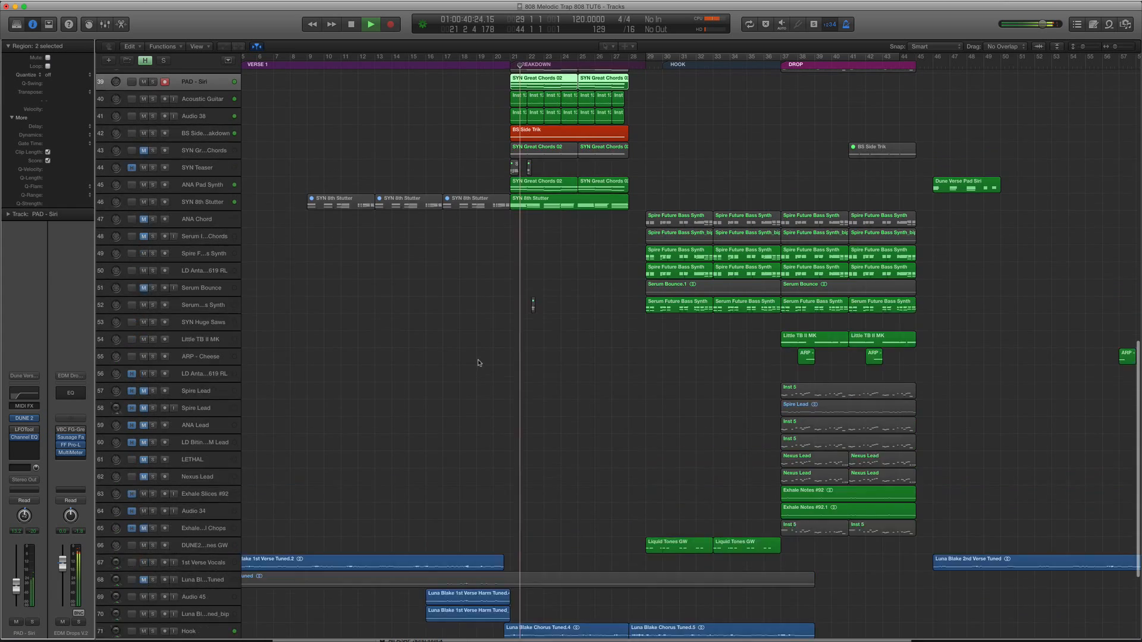
# Copy the channel strip setting of the 1st Verse Vocals track.
pyautogui.scroll(-7, 403, 461)
pyautogui.click(193, 441)
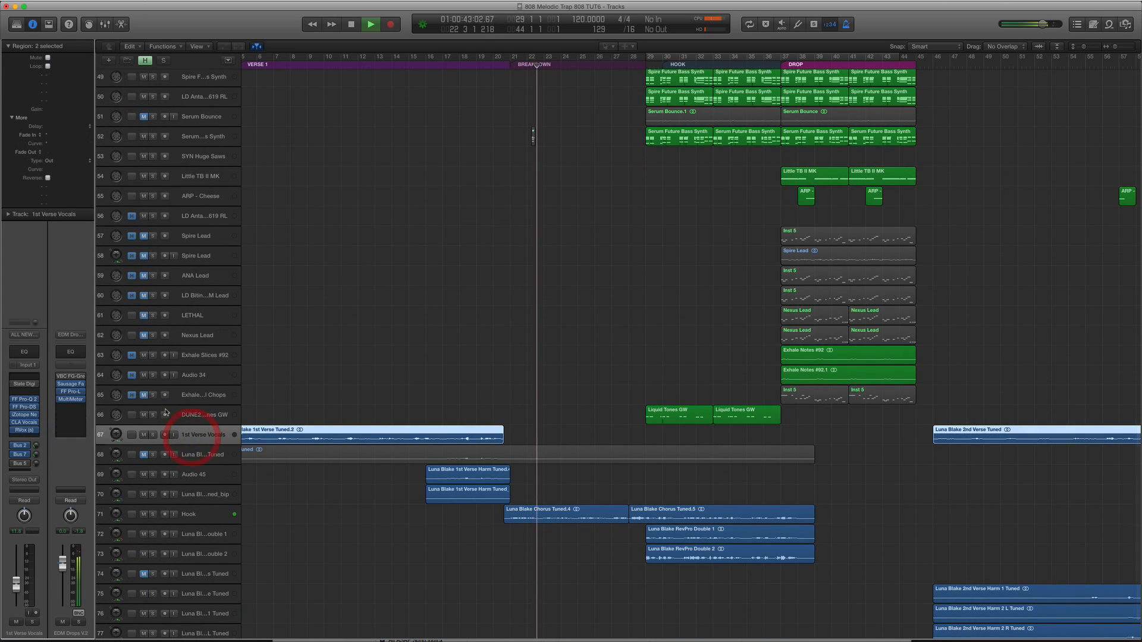
pyautogui.click(24, 335)
pyautogui.click(45, 275)
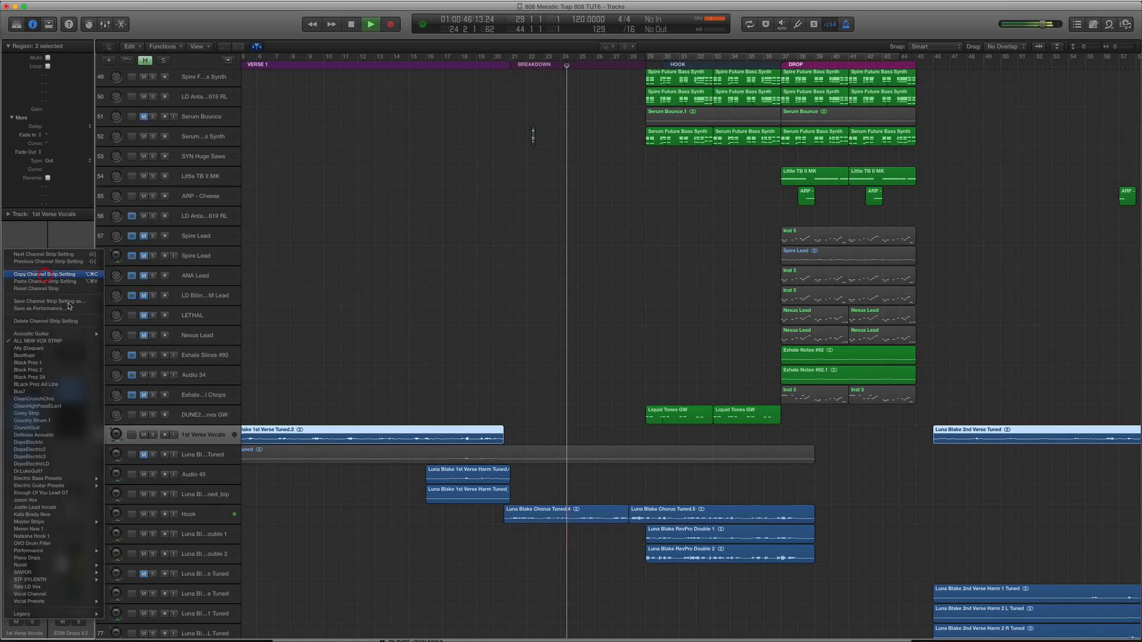
# Stop playback and paste the copied channel strip setting onto the Hook track.
pyautogui.press('space')
pyautogui.click(199, 516)
pyautogui.click(22, 335)
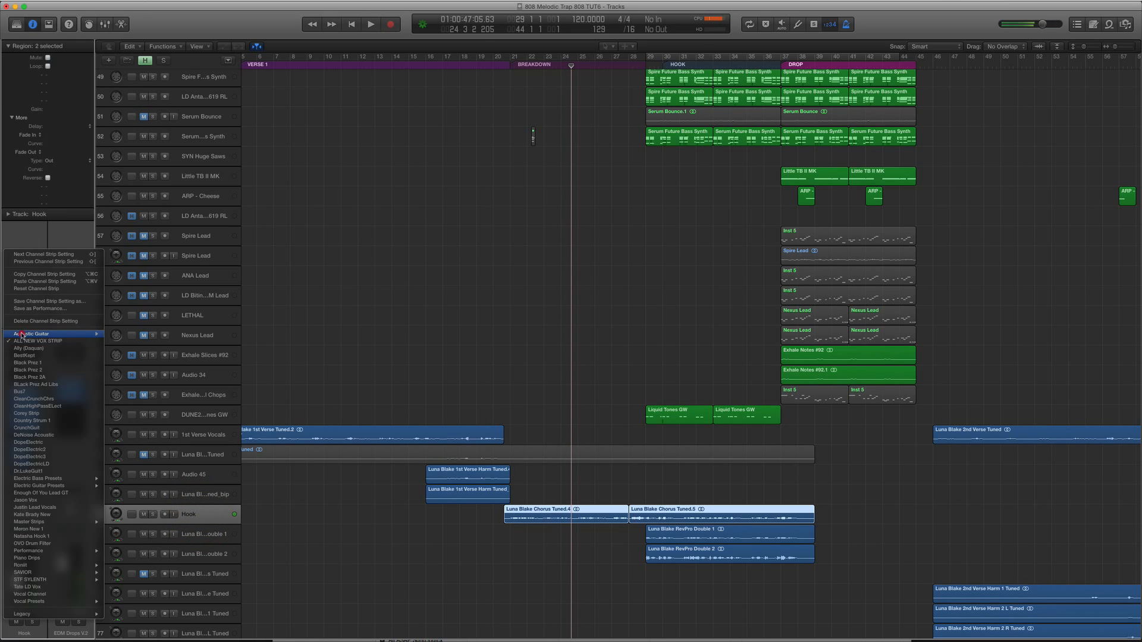
pyautogui.click(54, 282)
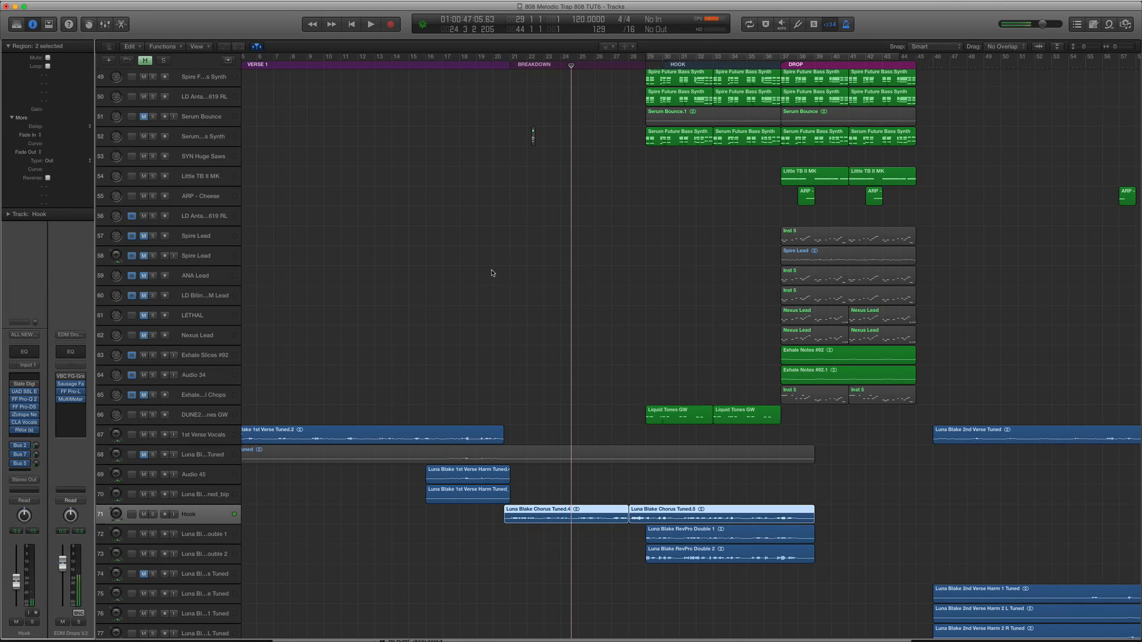
# Set the cycle range over the Breakdown from bar 21 to 29 and audition the PAD - Siri track soloed.
pyautogui.scroll(15, 502, 255)
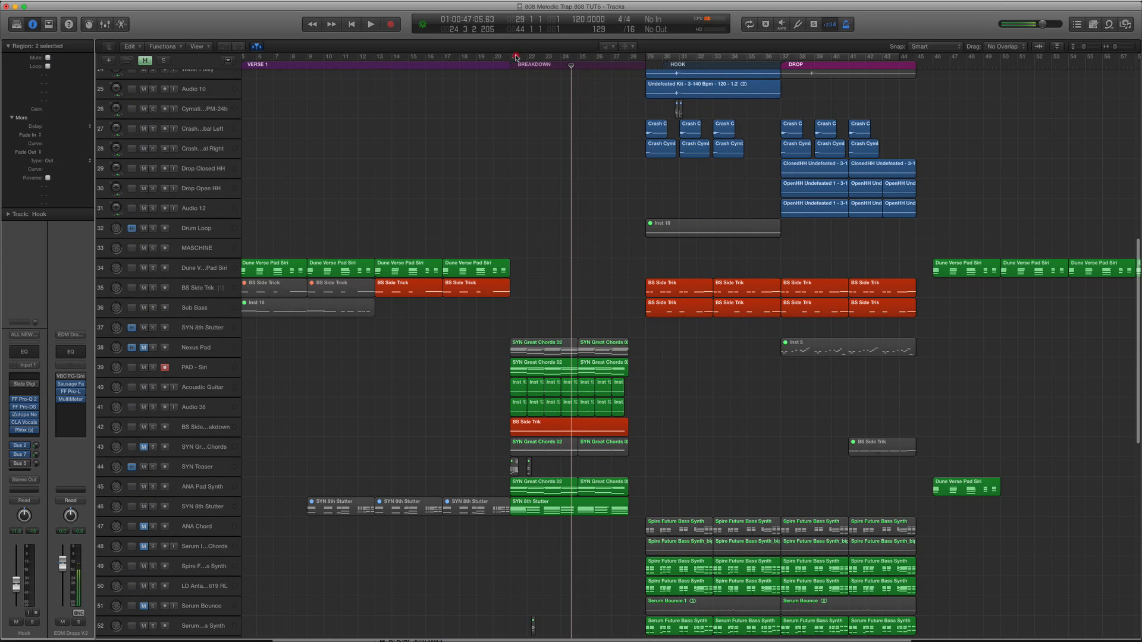
pyautogui.moveTo(516, 57); pyautogui.dragTo(646, 58)
pyautogui.press('space')
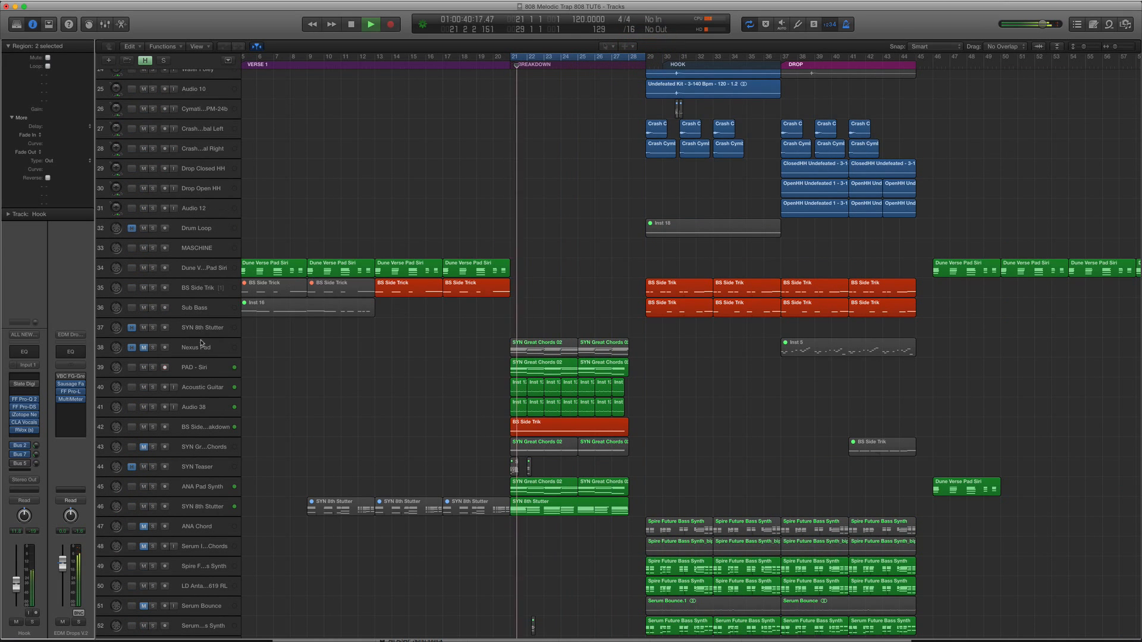
pyautogui.click(175, 375)
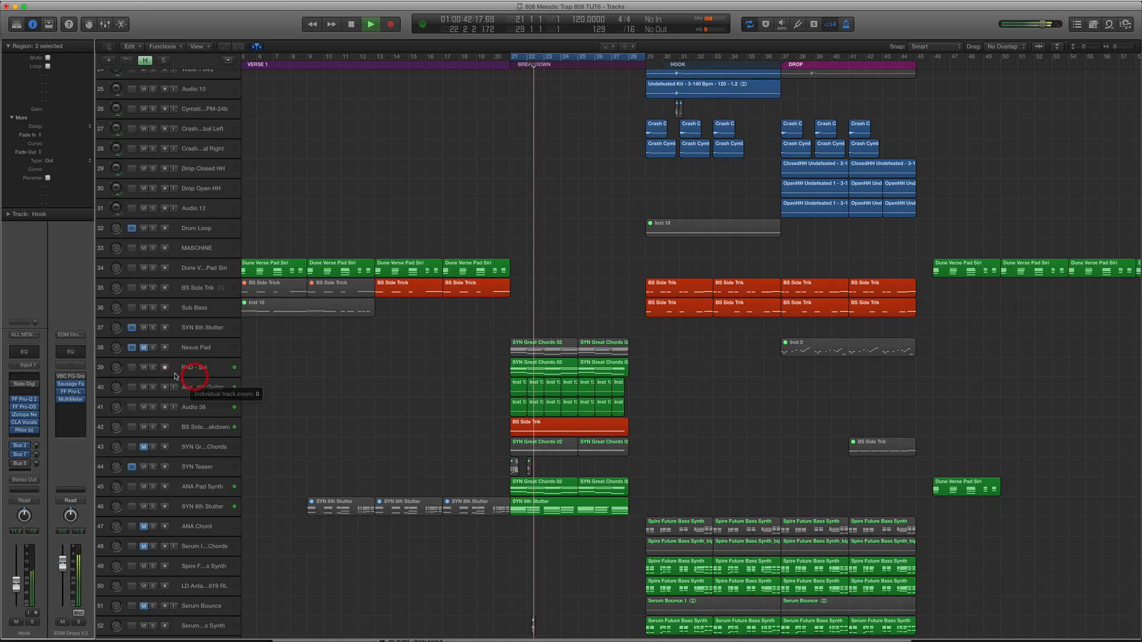
pyautogui.click(153, 367)
pyautogui.click(191, 367)
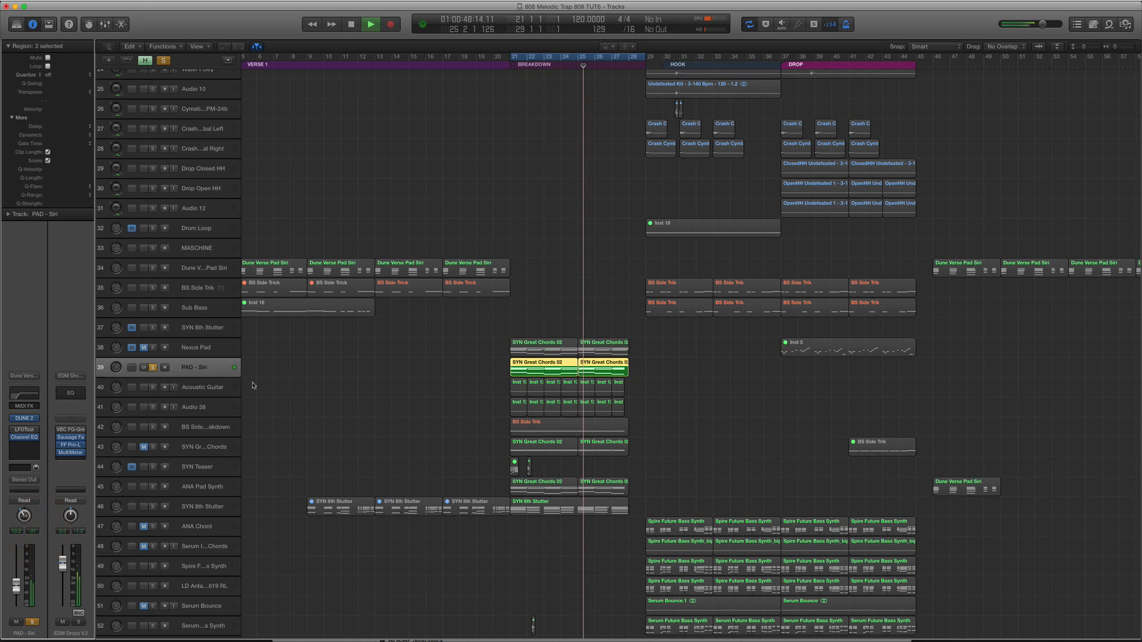
pyautogui.click(153, 368)
# Move the Acoustic Guitar and Audio 38 tracks together to just below the SYN 8th Stutter track above ANA Chord.
pyautogui.press('super+Down')
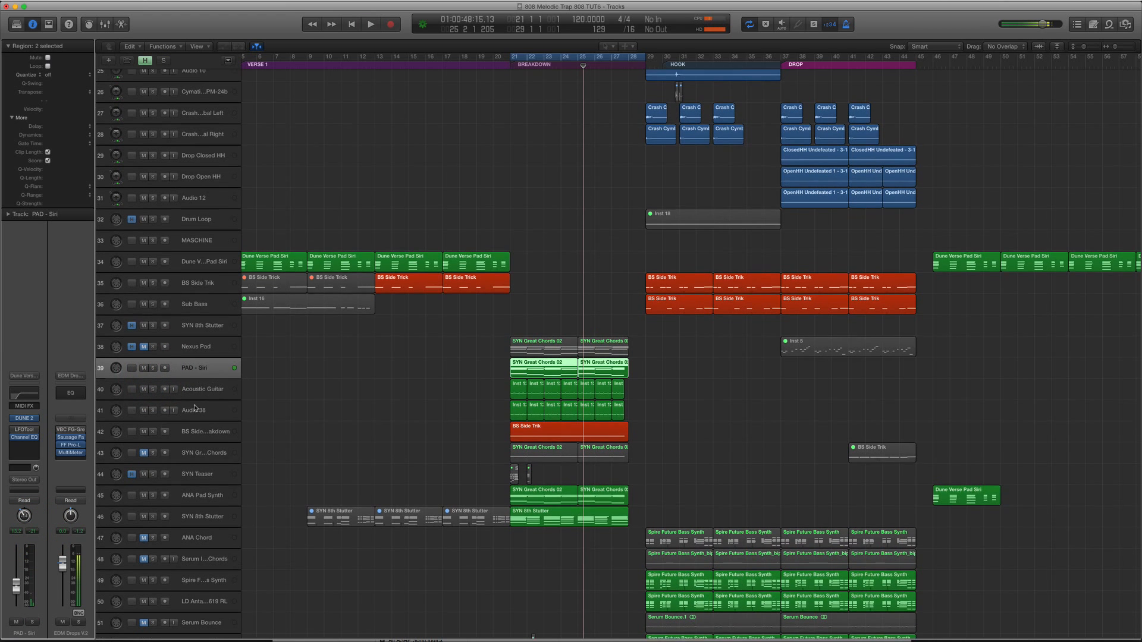
pyautogui.click(195, 391)
pyautogui.keyDown('shift'); pyautogui.click(198, 411); pyautogui.keyUp('shift')
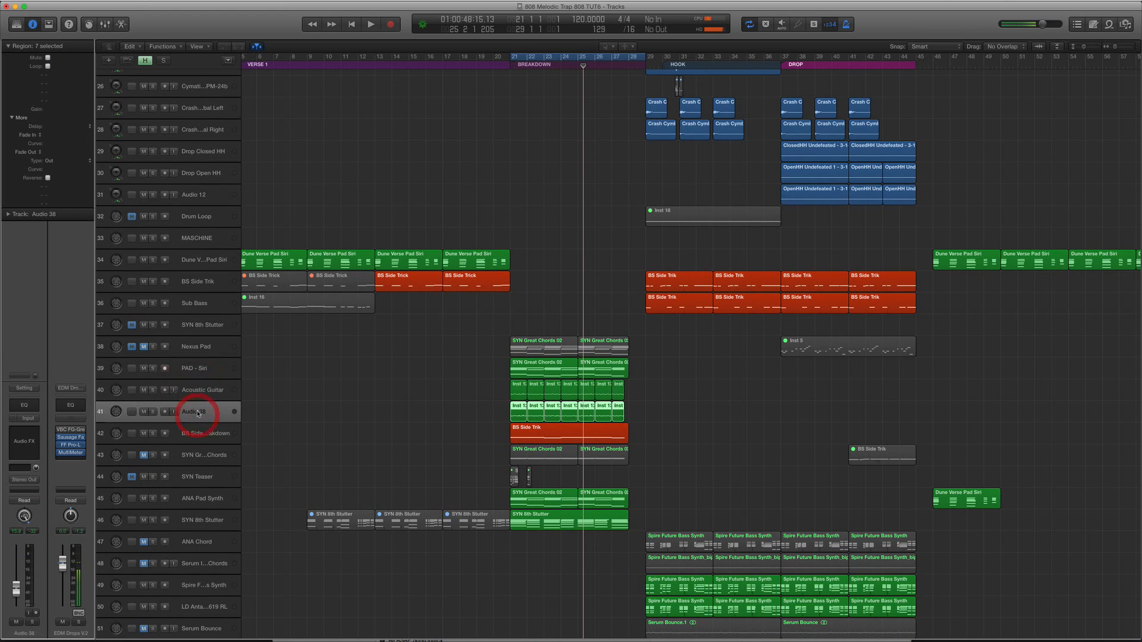
pyautogui.moveTo(199, 419); pyautogui.dragTo(201, 494)
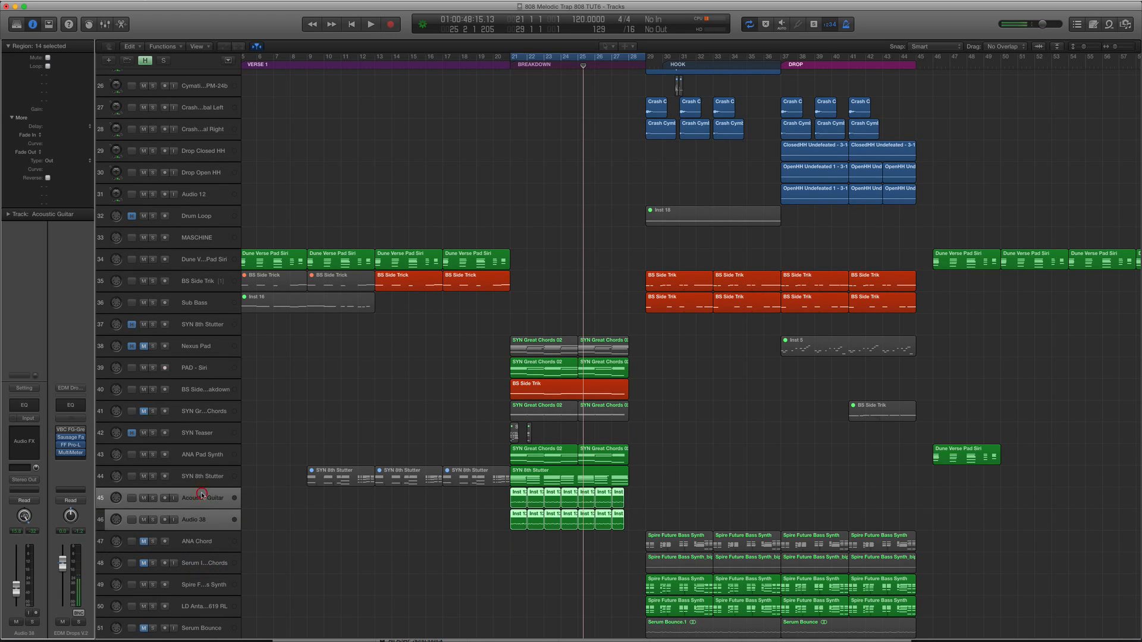
# Rename the two moved guitar tracks as Acoustic Guitar Left and Acoustic Guitar Right, widening the track headers to fit full names.
pyautogui.click(204, 518)
pyautogui.doubleClick(206, 505)
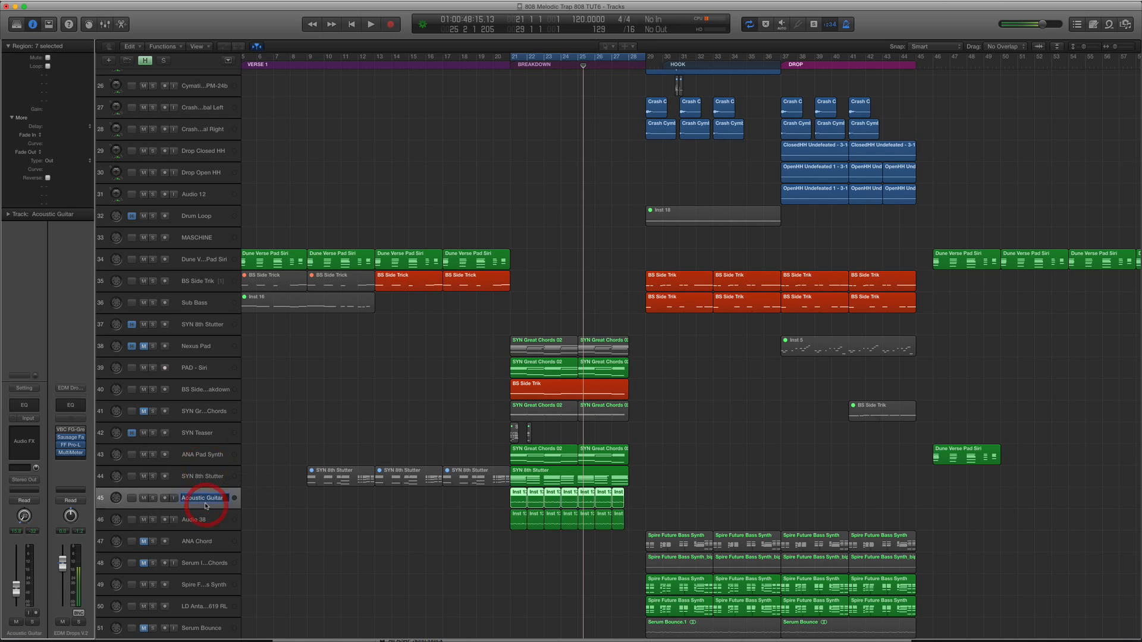
pyautogui.press('Right')
pyautogui.hscroll(-1, 218, 502)
pyautogui.moveTo(255, 501); pyautogui.dragTo(273, 501)
pyautogui.doubleClick(208, 520)
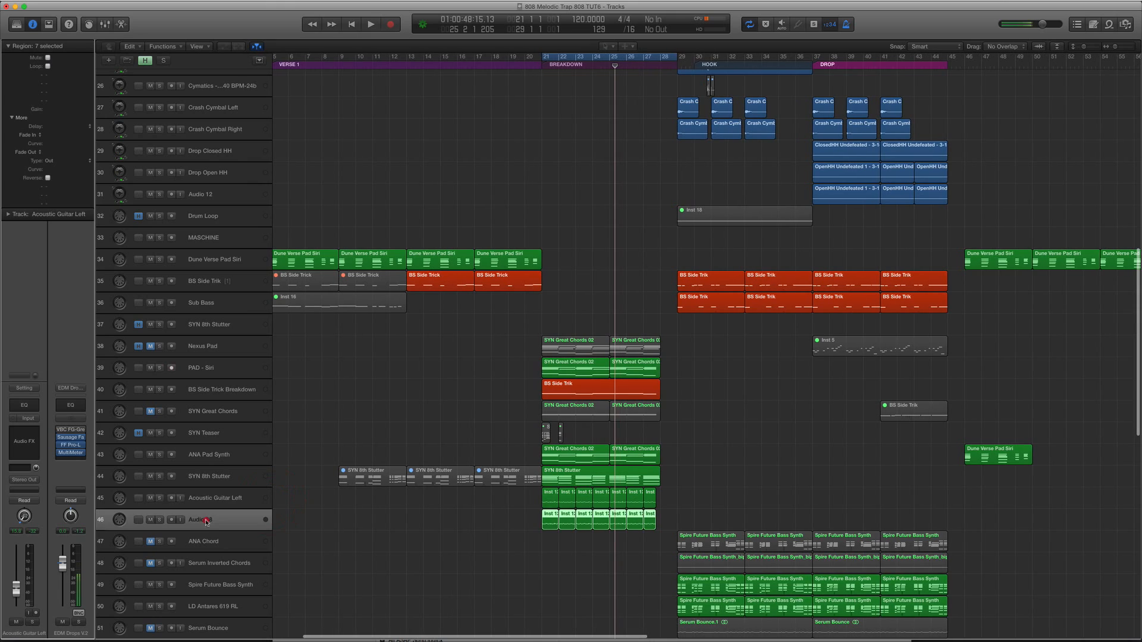
pyautogui.write('A')
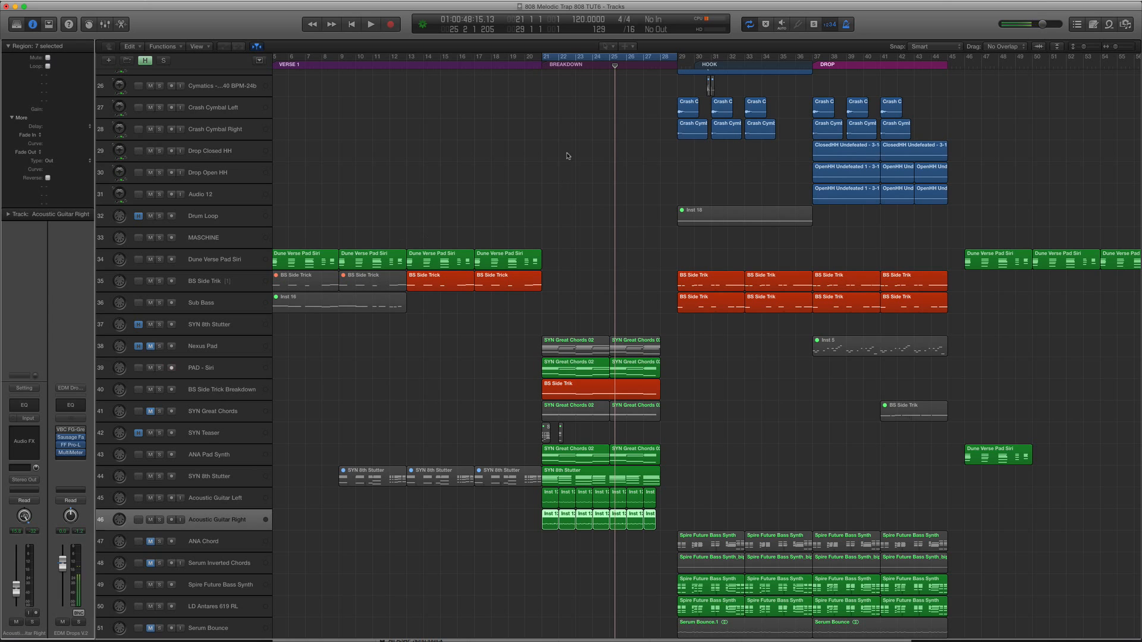
# Play the Breakdown with taller tracks and examine the tracks down to the vocals.
pyautogui.press('space')
pyautogui.press('super+Down')
pyautogui.press('super+Down')
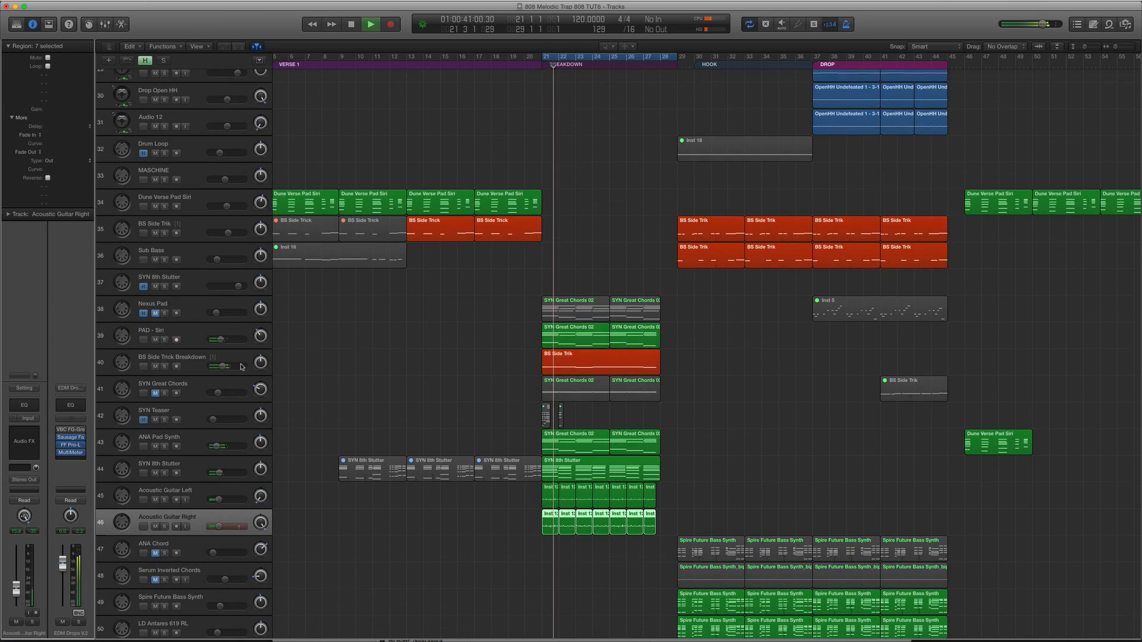
pyautogui.scroll(-10, 327, 378)
pyautogui.scroll(-10, 326, 378)
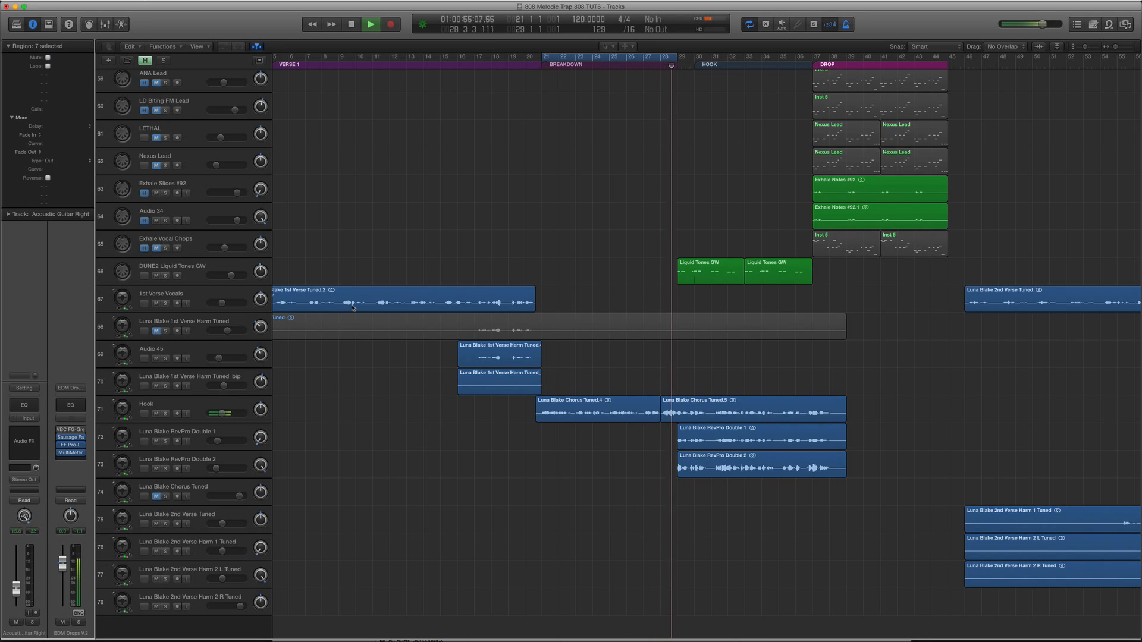
# Turn off cycling and solo the ANA Pad Synth track to listen to it in the Breakdown.
pyautogui.press('c')
pyautogui.scroll(10, 587, 313)
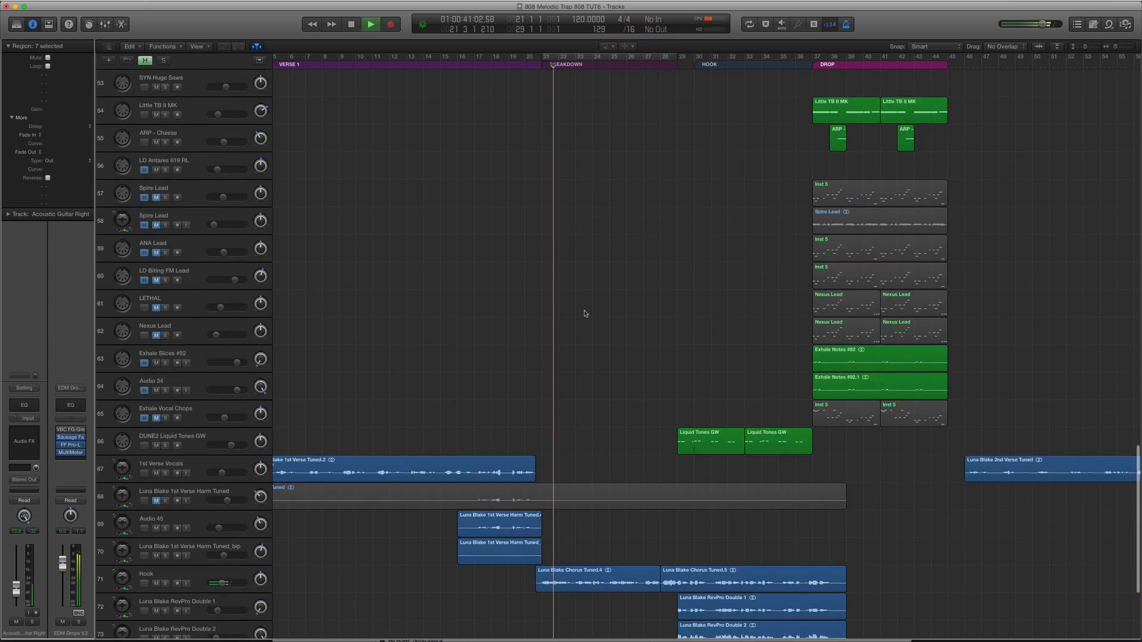
pyautogui.click(191, 285)
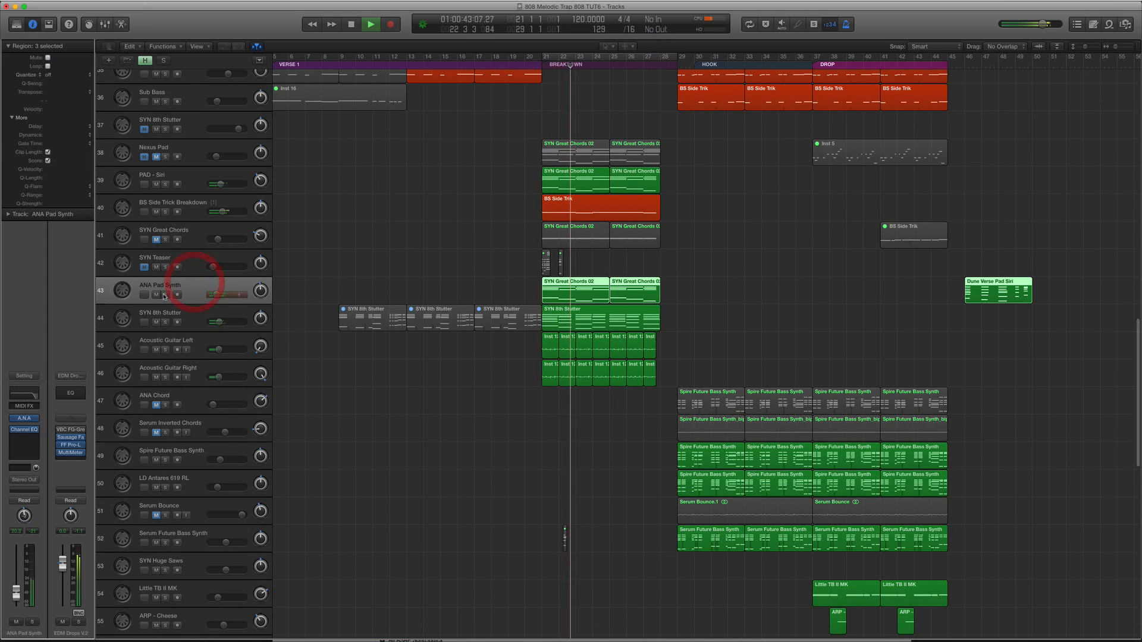
pyautogui.click(165, 295)
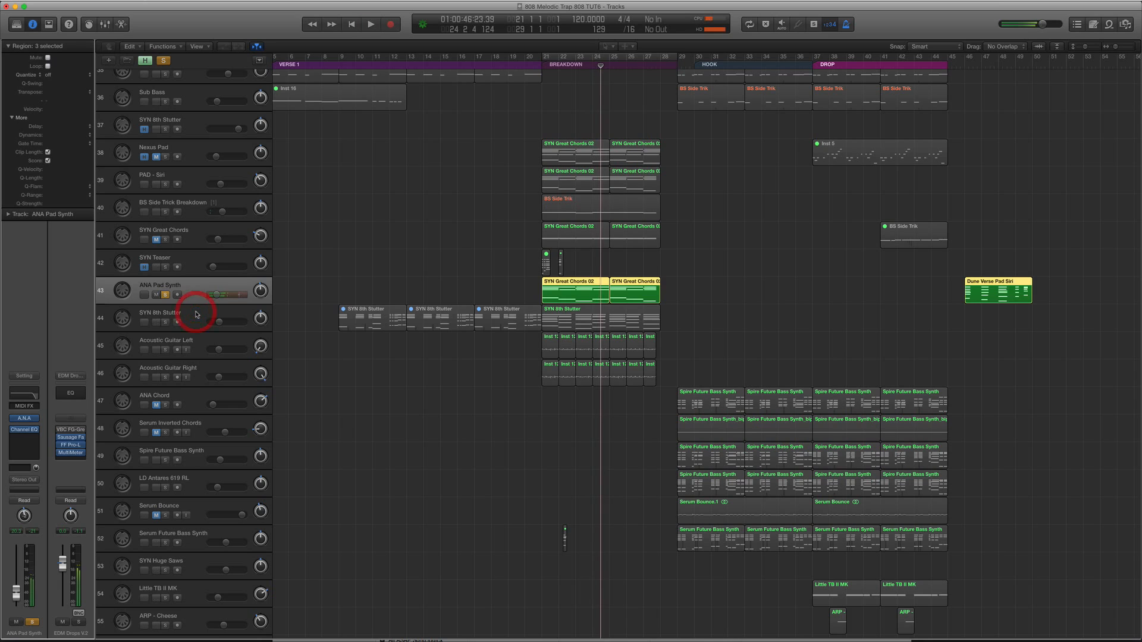
# Solo the SYN 8th Stutter track instead of ANA Pad Synth and play the Breakdown with cycling on.
pyautogui.click(197, 314)
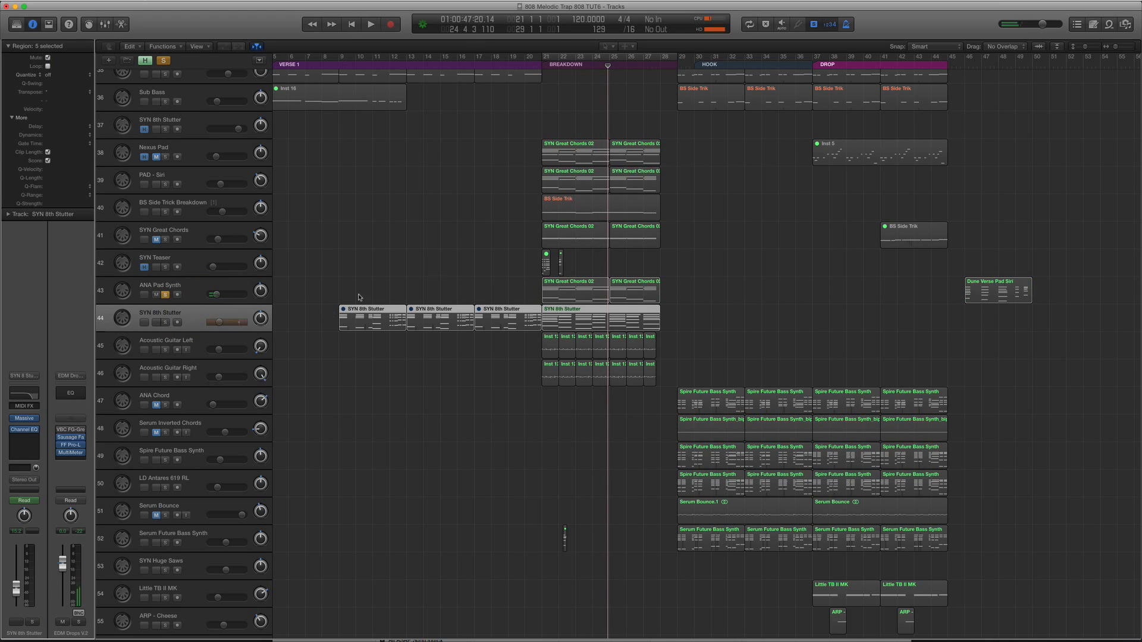
pyautogui.click(166, 295)
pyautogui.hotkey('ctrl', 's')
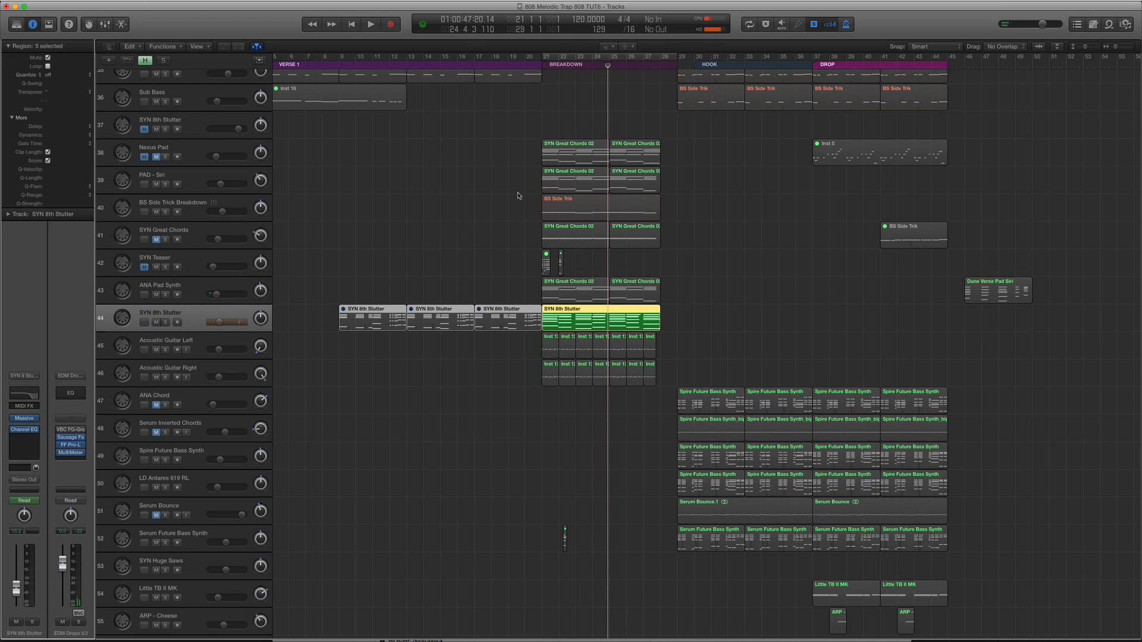
pyautogui.click(549, 58)
pyautogui.press('space')
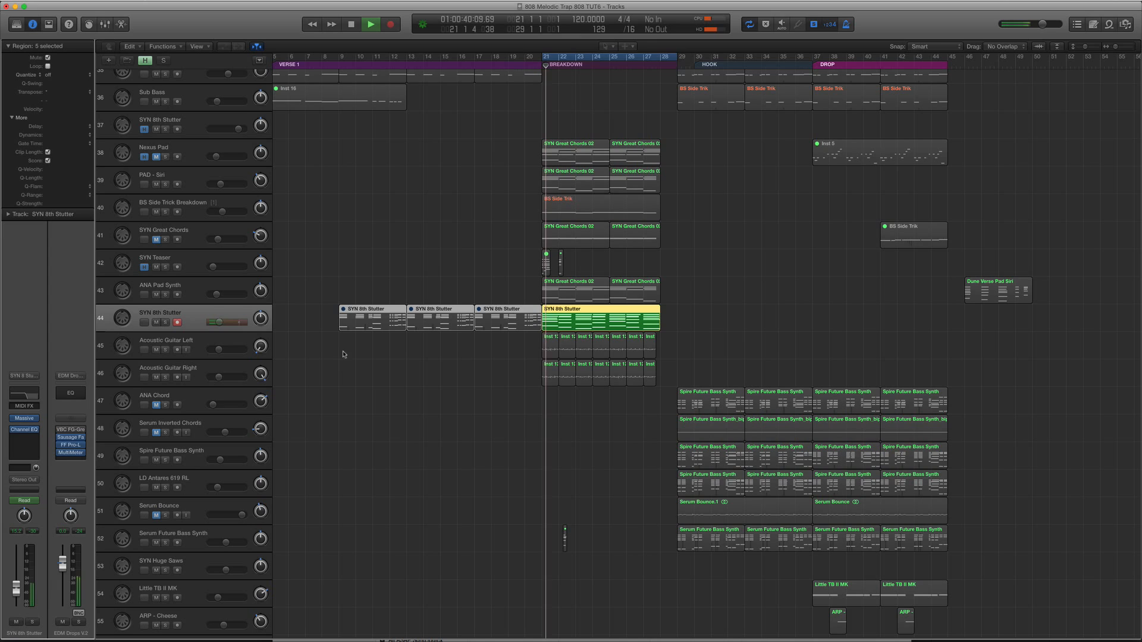
# Pan the ANA Pad Synth track left and the SYN 8th Stutter track right, and turn solo mode off.
pyautogui.click(245, 289)
pyautogui.press('space')
pyautogui.click(262, 324)
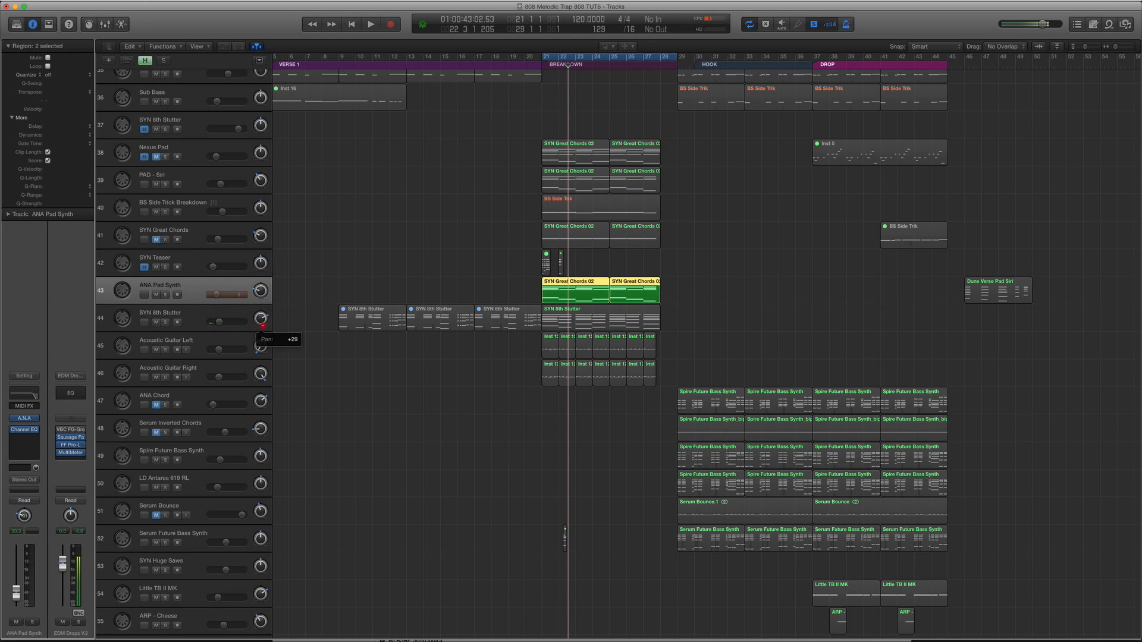
pyautogui.hotkey('ctrl', 's')
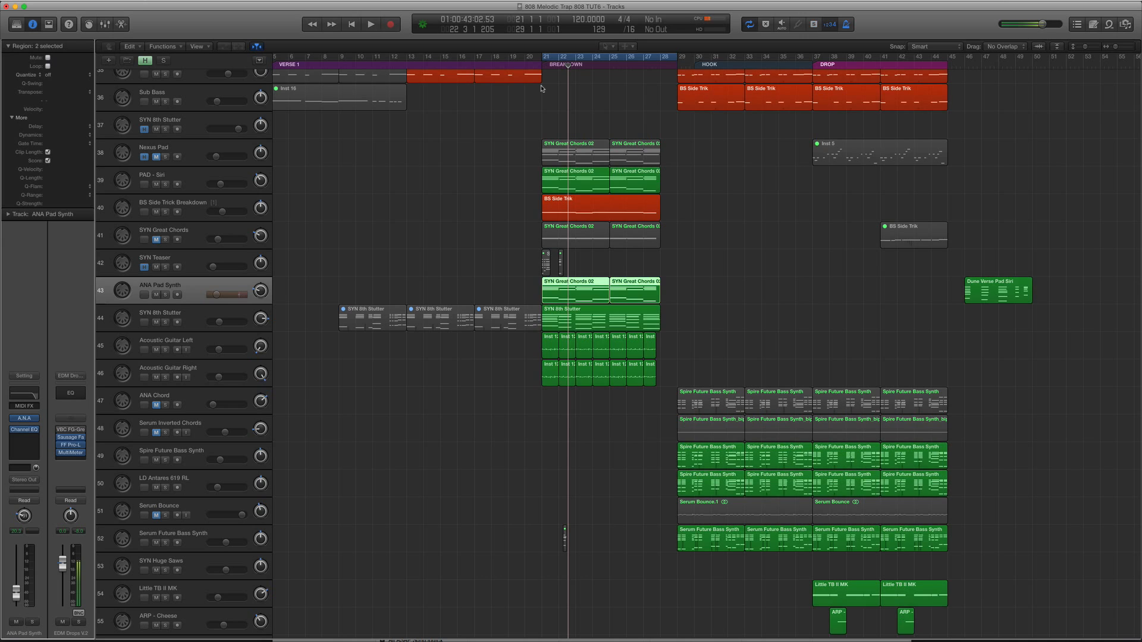
# Play the Breakdown and fine-tune the panning of the ANA Pad Synth and SYN 8th Stutter tracks.
pyautogui.press('space')
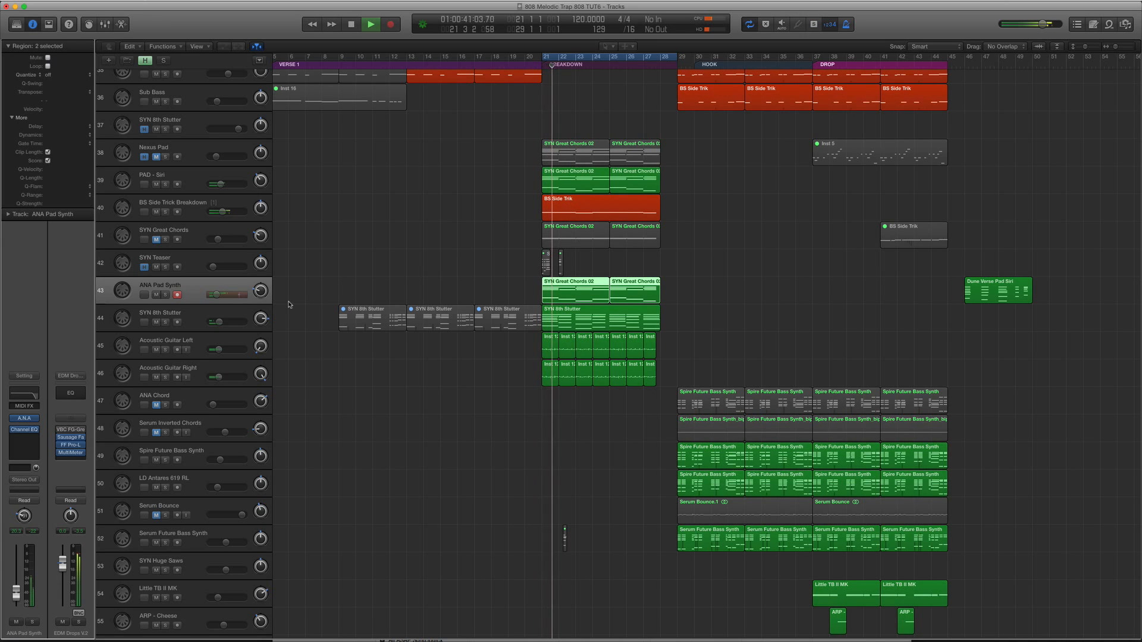
pyautogui.moveTo(263, 315)
pyautogui.mouseDown()
pyautogui.moveTo(262, 288)
pyautogui.moveTo(264, 312)
pyautogui.mouseUp()
pyautogui.hscroll(1, 263, 291)
pyautogui.scroll(1, 264, 312)
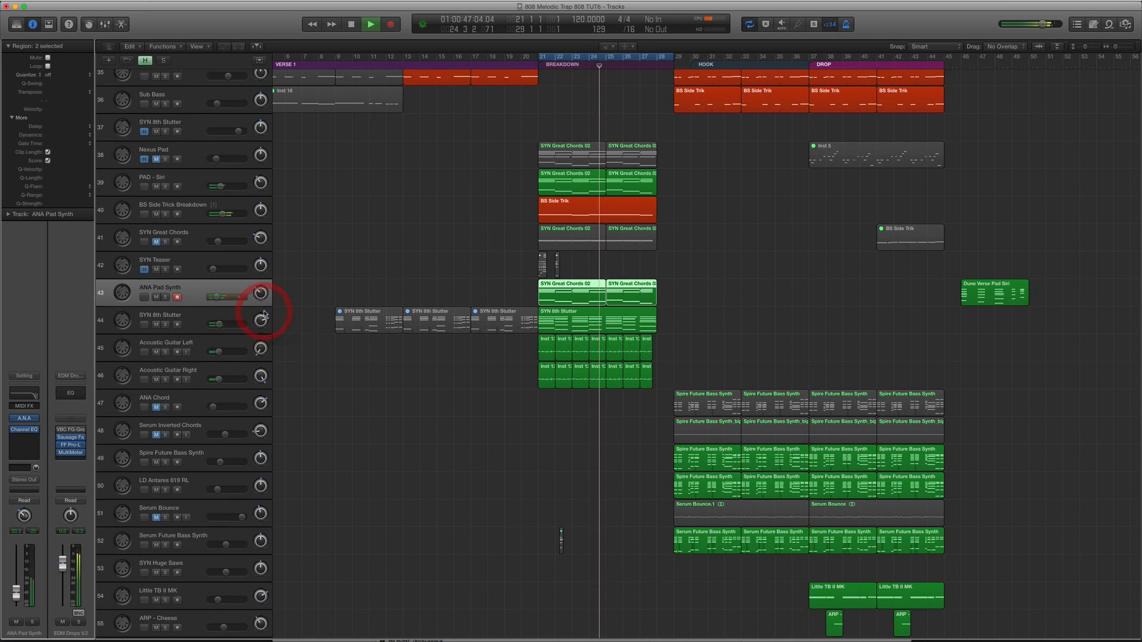
# Select the BS Side Trick Breakdown and PAD - Siri tracks in turn, stop playback and examine the zoomed-out arrangement.
pyautogui.click(213, 210)
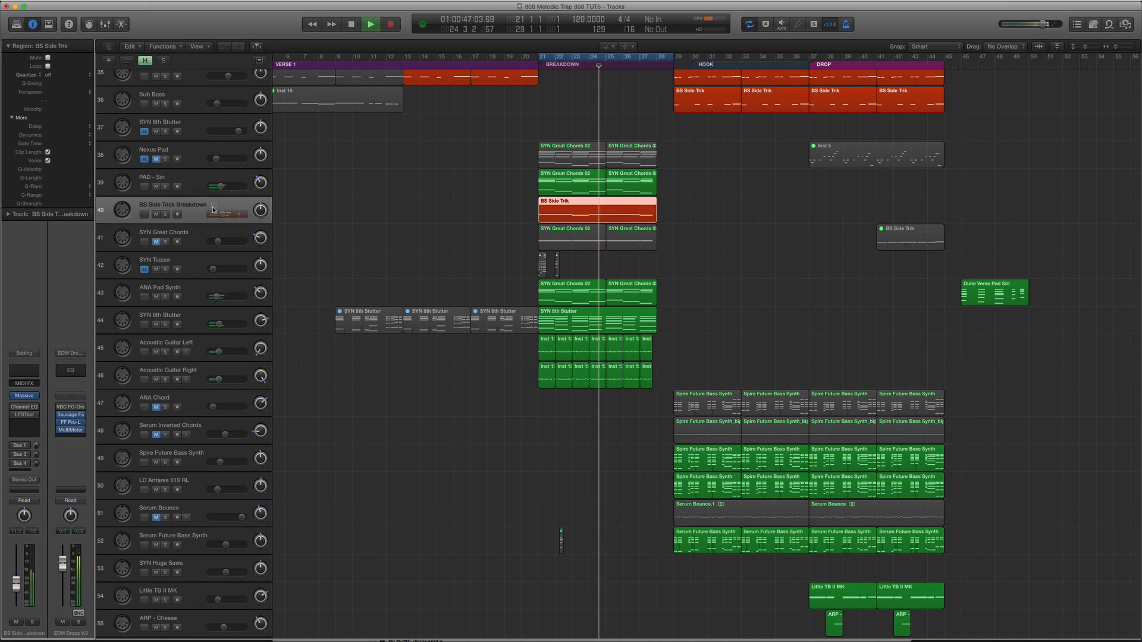
pyautogui.click(188, 186)
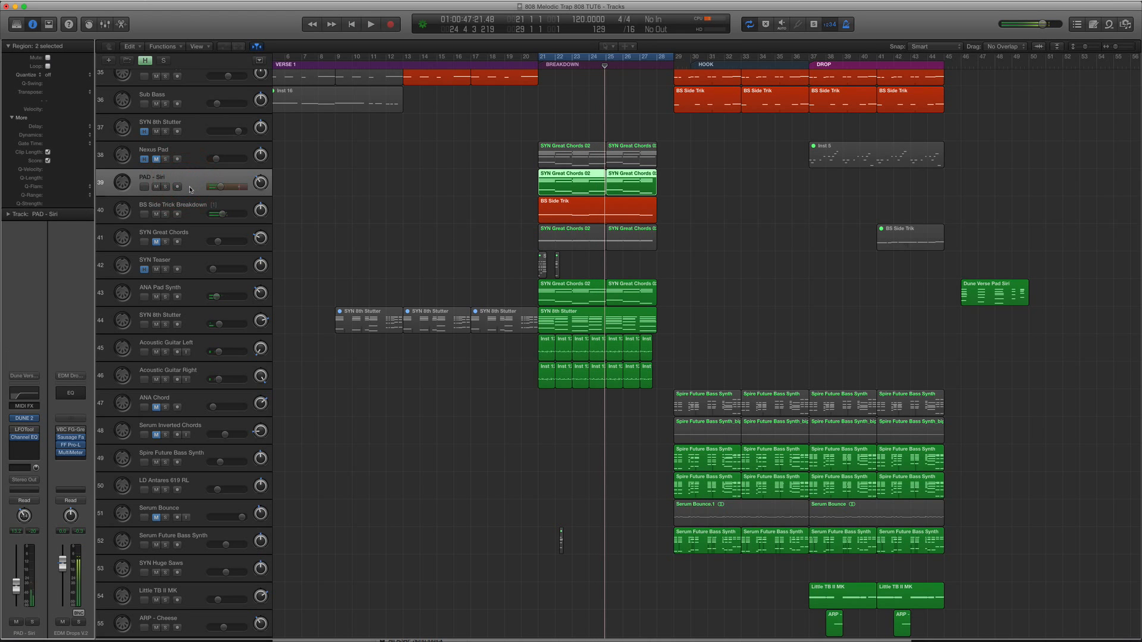
pyautogui.scroll(-10, 321, 251)
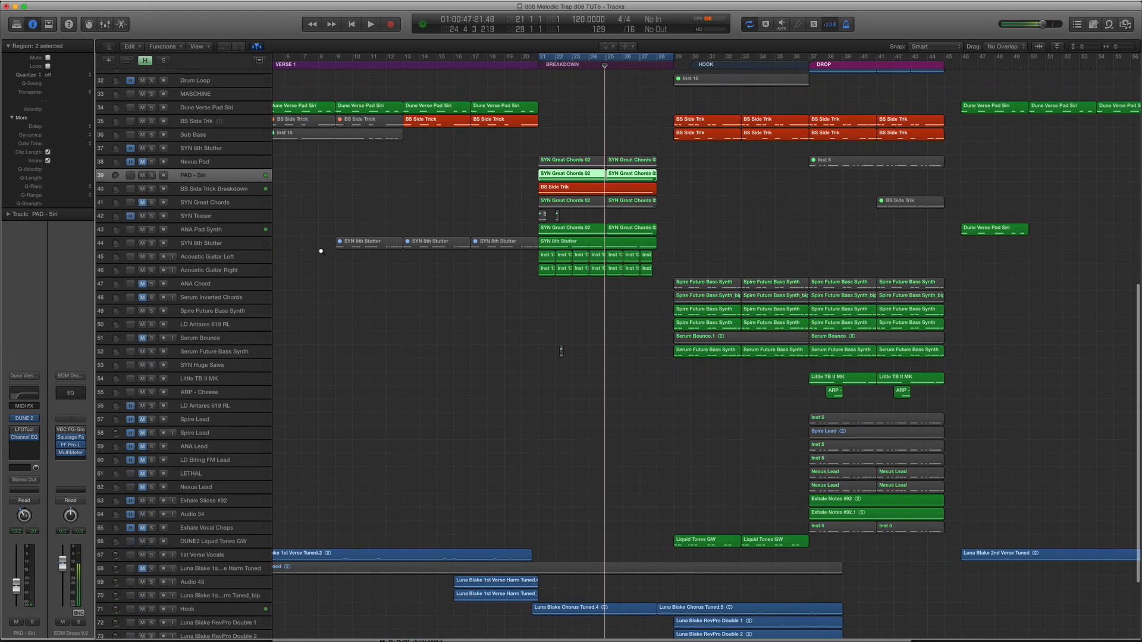
pyautogui.scroll(2, 403, 253)
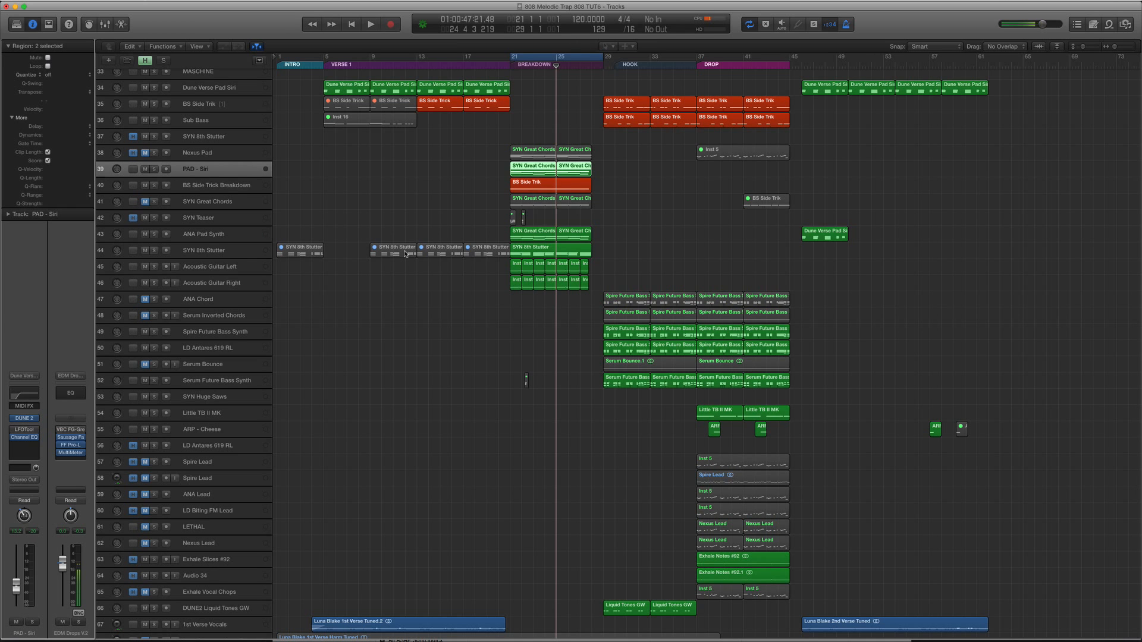
pyautogui.scroll(-5, 528, 215)
pyautogui.scroll(10, 527, 211)
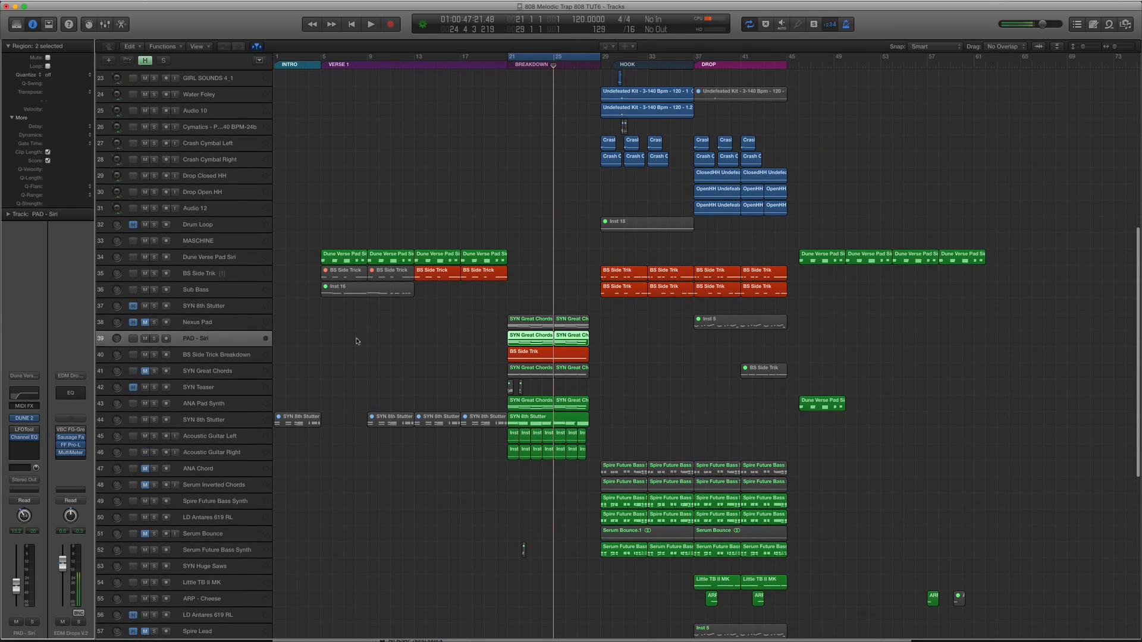
pyautogui.scroll(3, 287, 374)
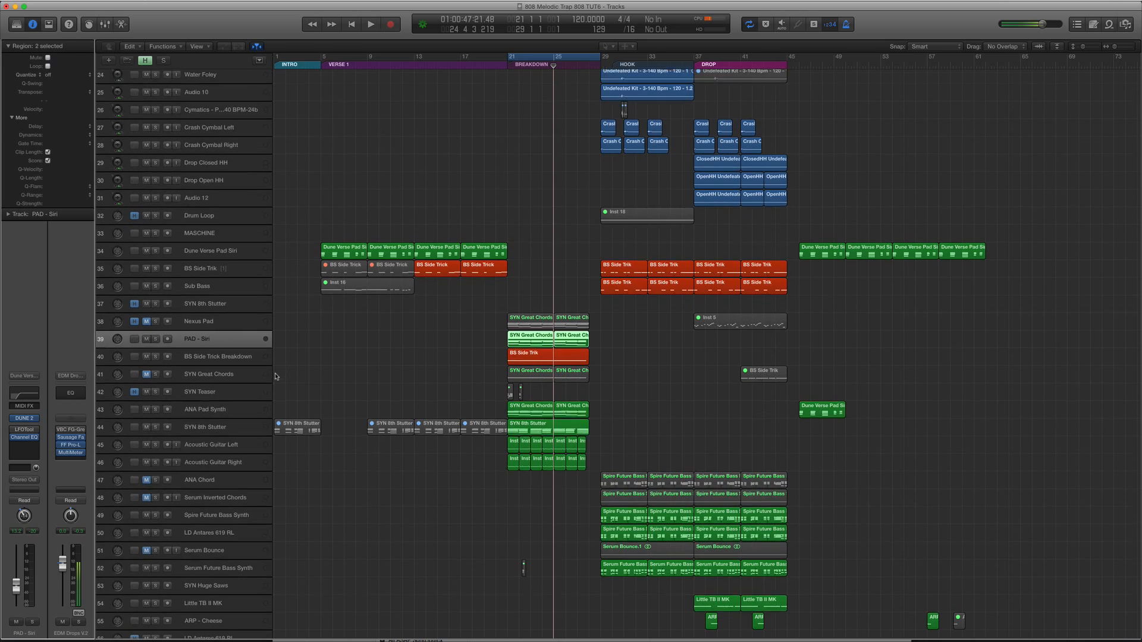
# Move the BS Side Trick Breakdown track above PAD - Siri and delete the Nexus Pad track with its regions.
pyautogui.moveTo(221, 364); pyautogui.dragTo(239, 330)
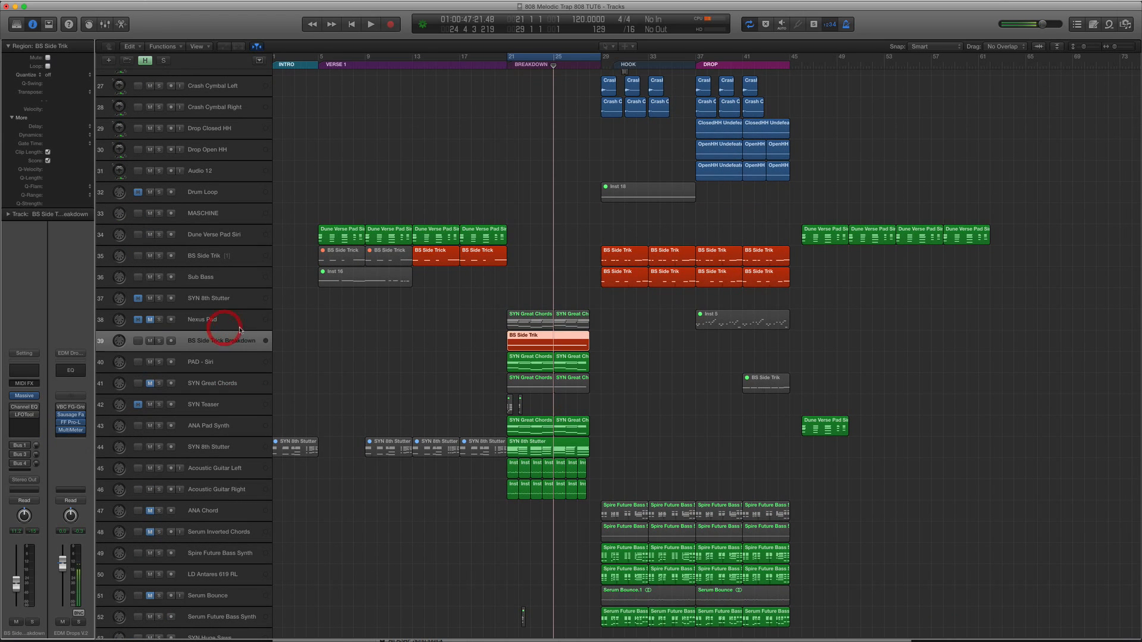
pyautogui.click(201, 315)
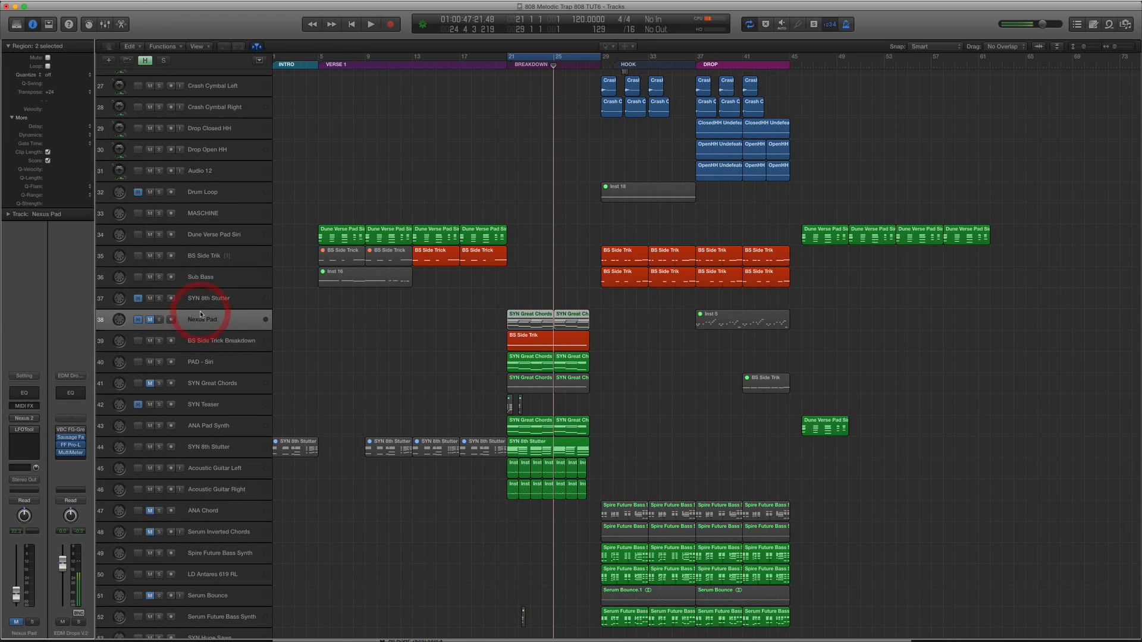
pyautogui.press('super+BackSpace')
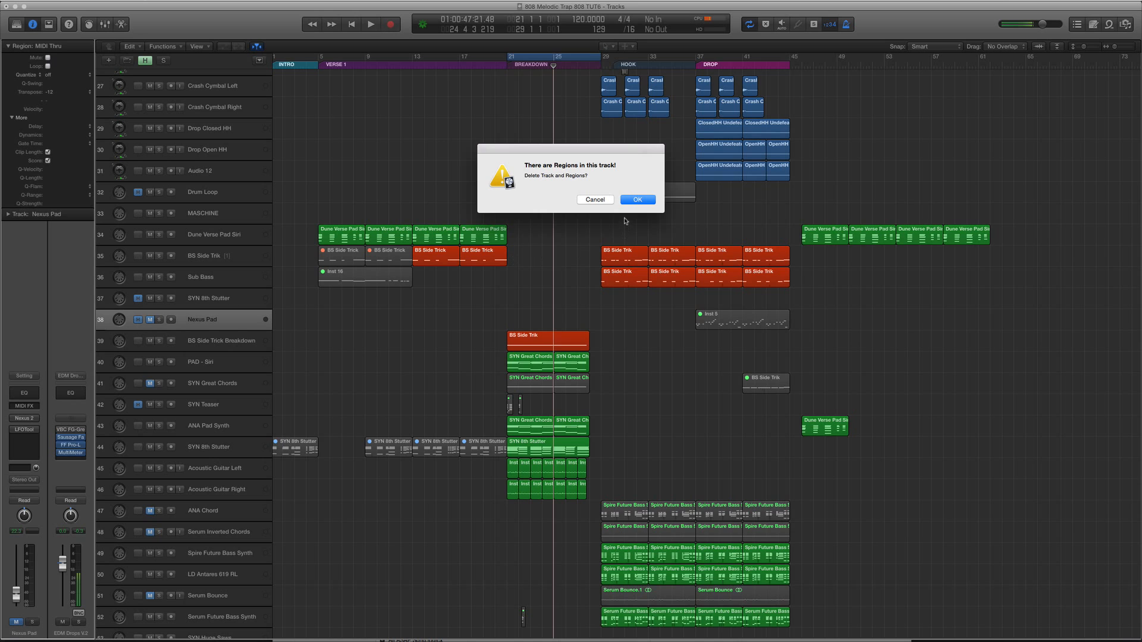
pyautogui.click(637, 199)
# Solo and play the BS Side Trick Breakdown region, recall its Channel EQ default setting and raise the low-cut filter.
pyautogui.hotkey('ctrl', 's')
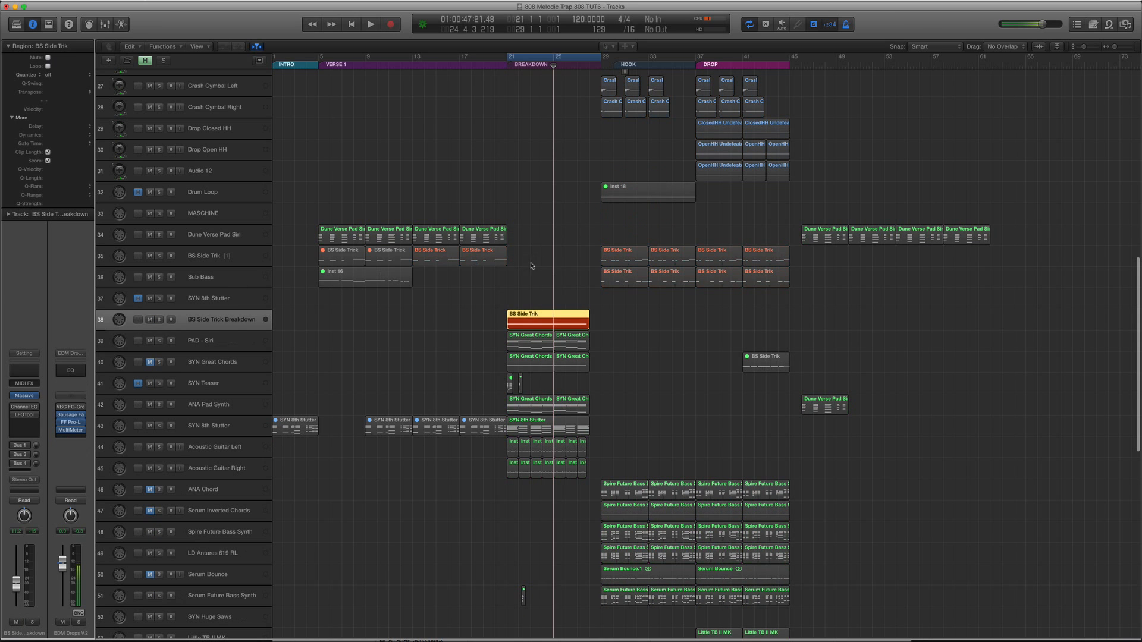
pyautogui.press('space')
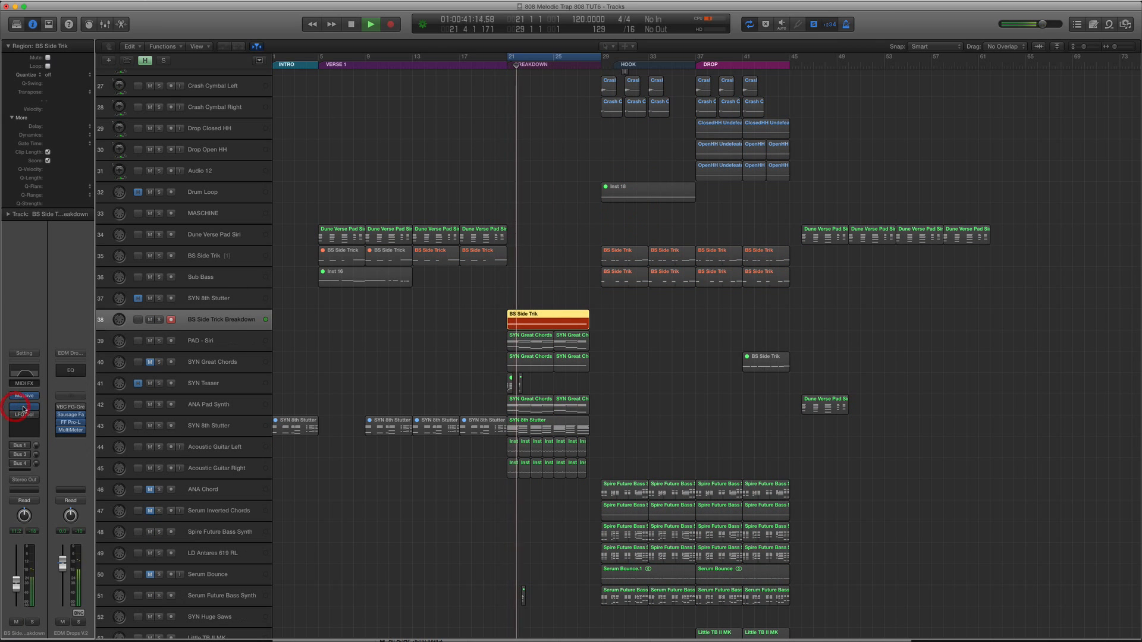
pyautogui.click(24, 370)
pyautogui.click(107, 43)
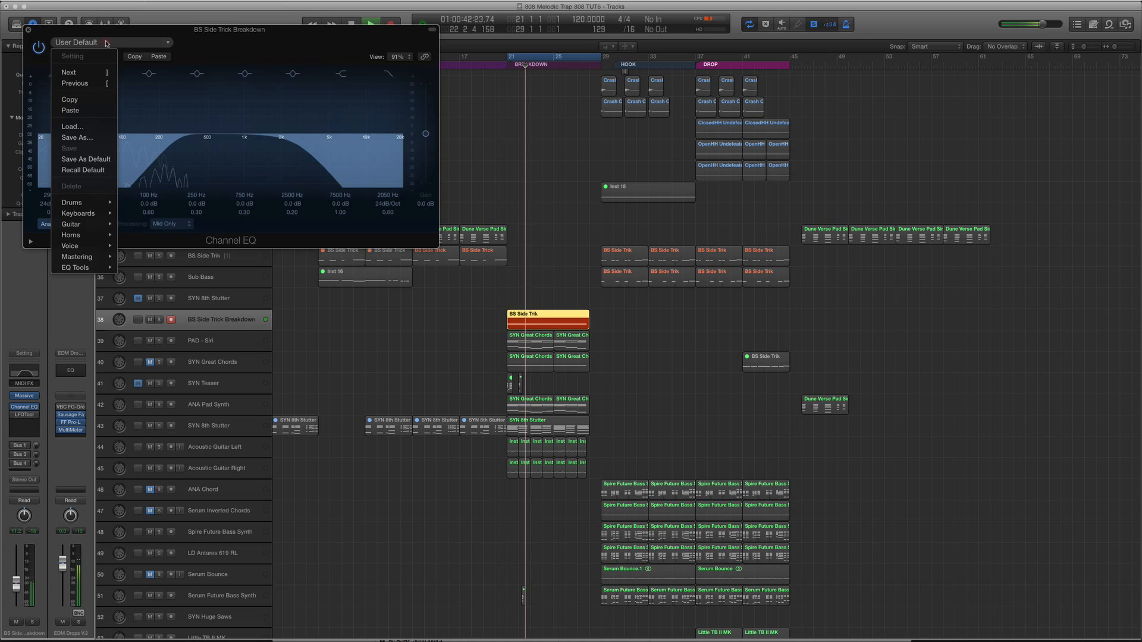
pyautogui.click(83, 170)
pyautogui.moveTo(60, 105); pyautogui.dragTo(128, 101)
pyautogui.click(28, 30)
# Play the full Breakdown without solo, and audition the PAD - Siri regions on their own.
pyautogui.press('space')
pyautogui.press('space')
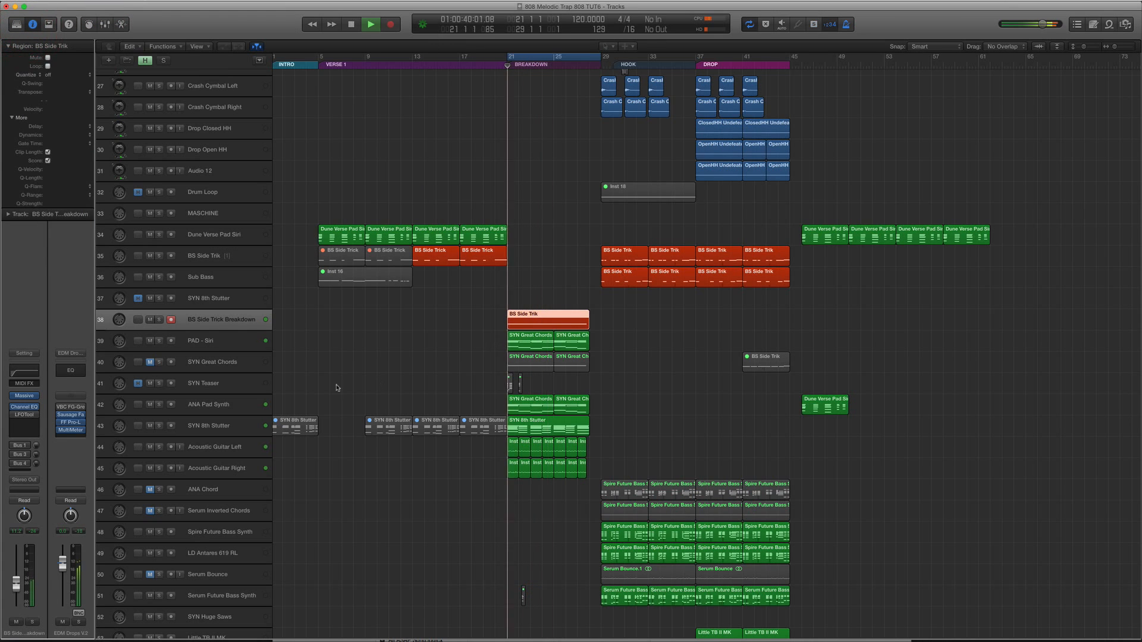
pyautogui.click(211, 339)
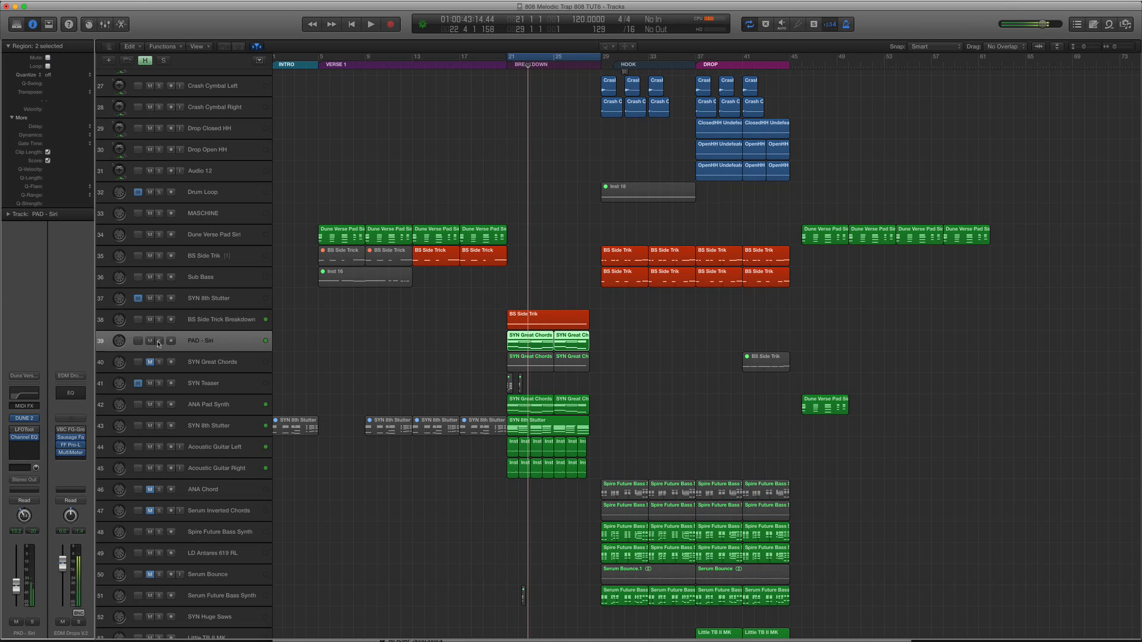
pyautogui.click(159, 344)
pyautogui.press('space')
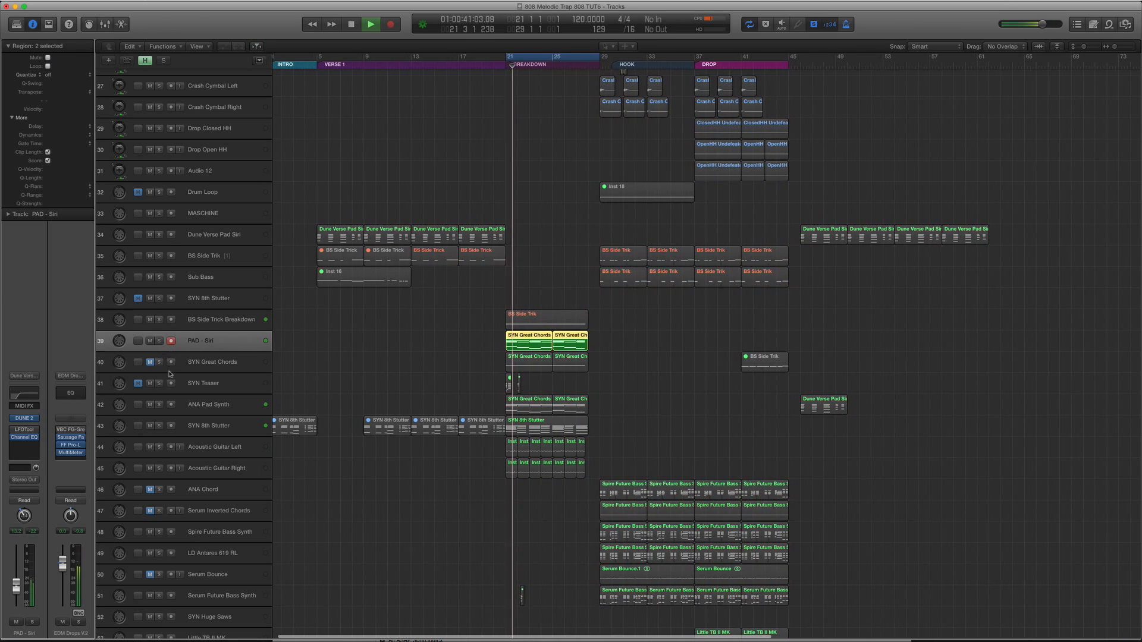
pyautogui.press('space')
# Audition the ANA Pad Synth, PAD - Siri and SYN 8th Stutter tracks of the Breakdown in solo mode.
pyautogui.click(219, 409)
pyautogui.press('space')
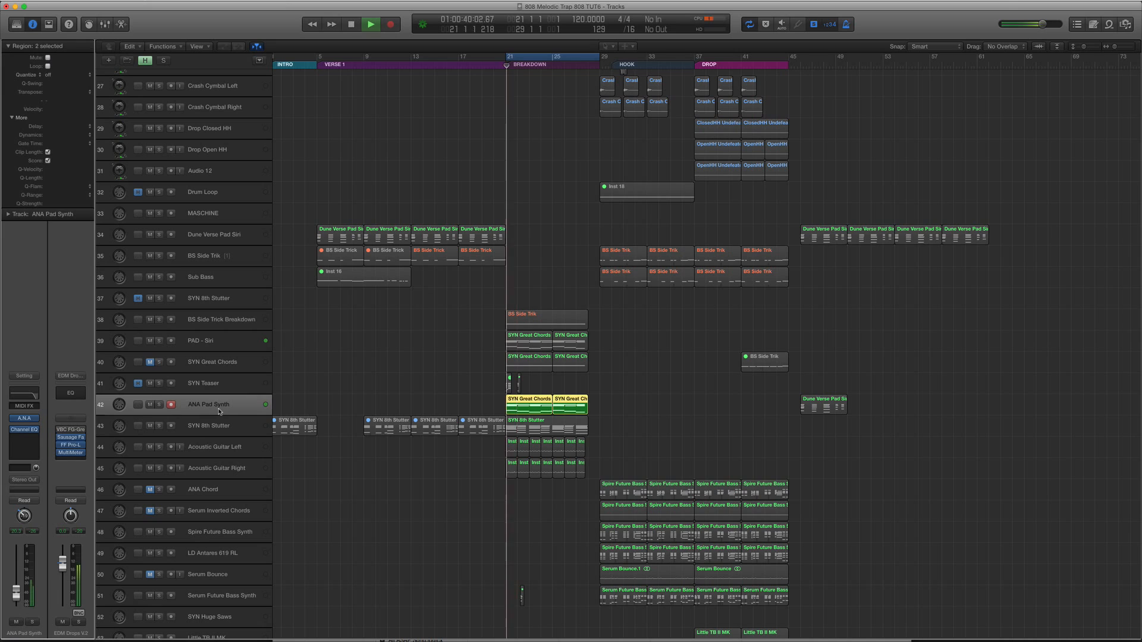
pyautogui.click(215, 341)
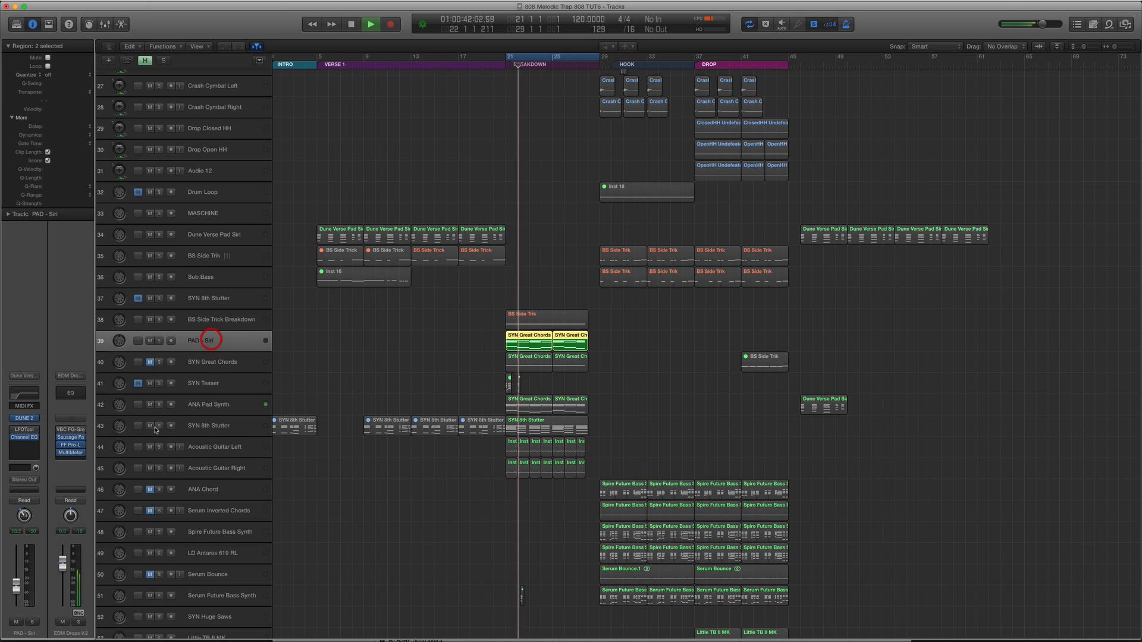
pyautogui.press('space')
pyautogui.press('space')
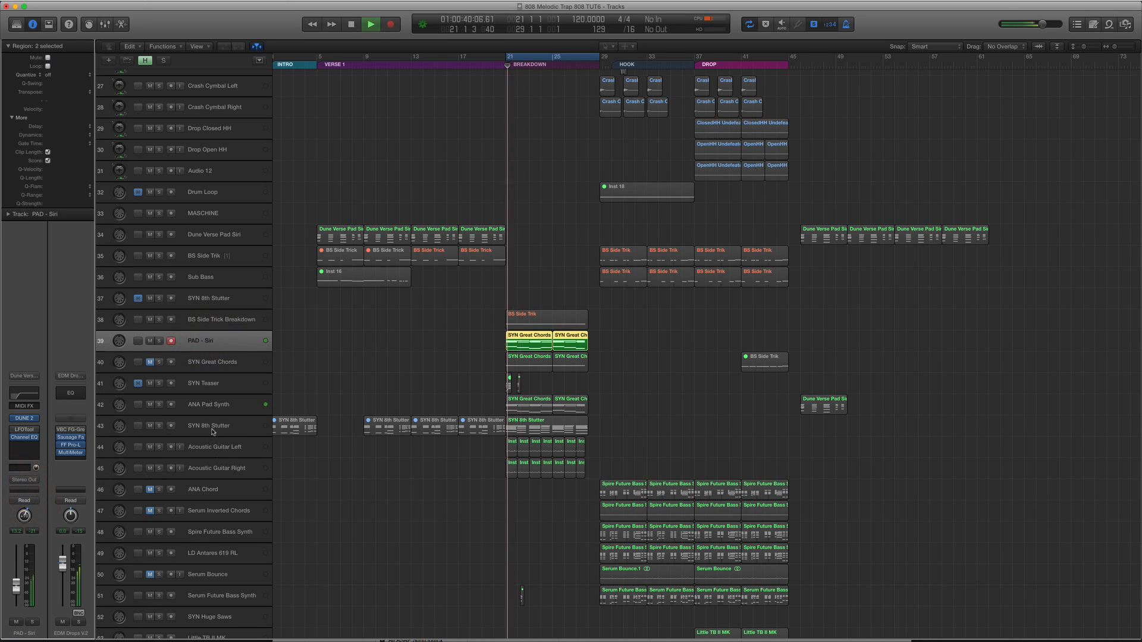
pyautogui.click(208, 424)
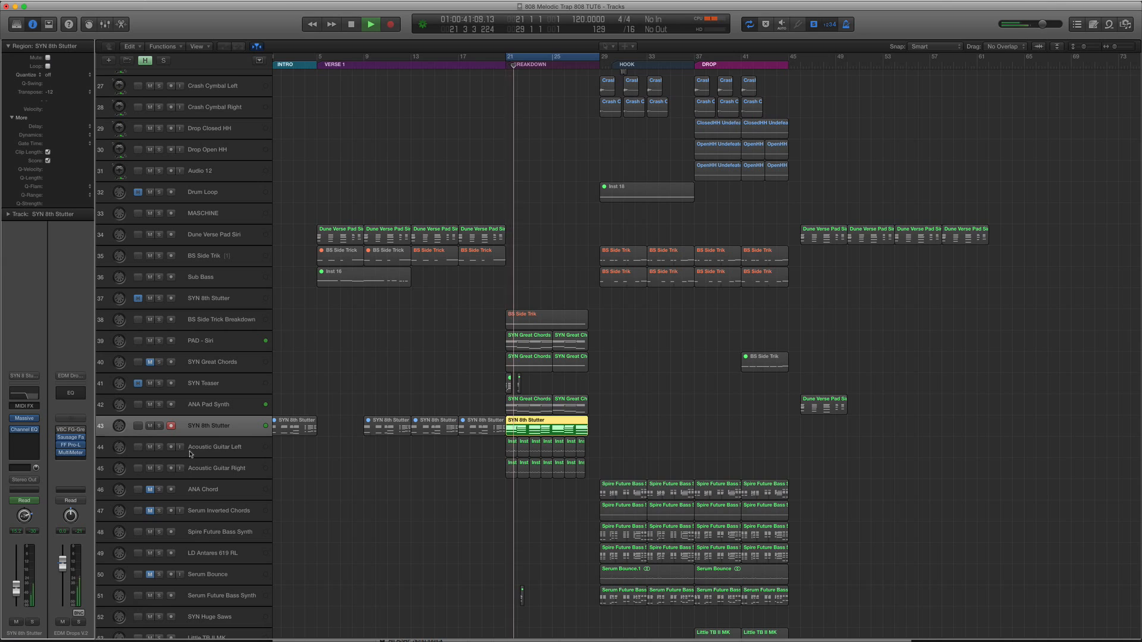
pyautogui.press('space')
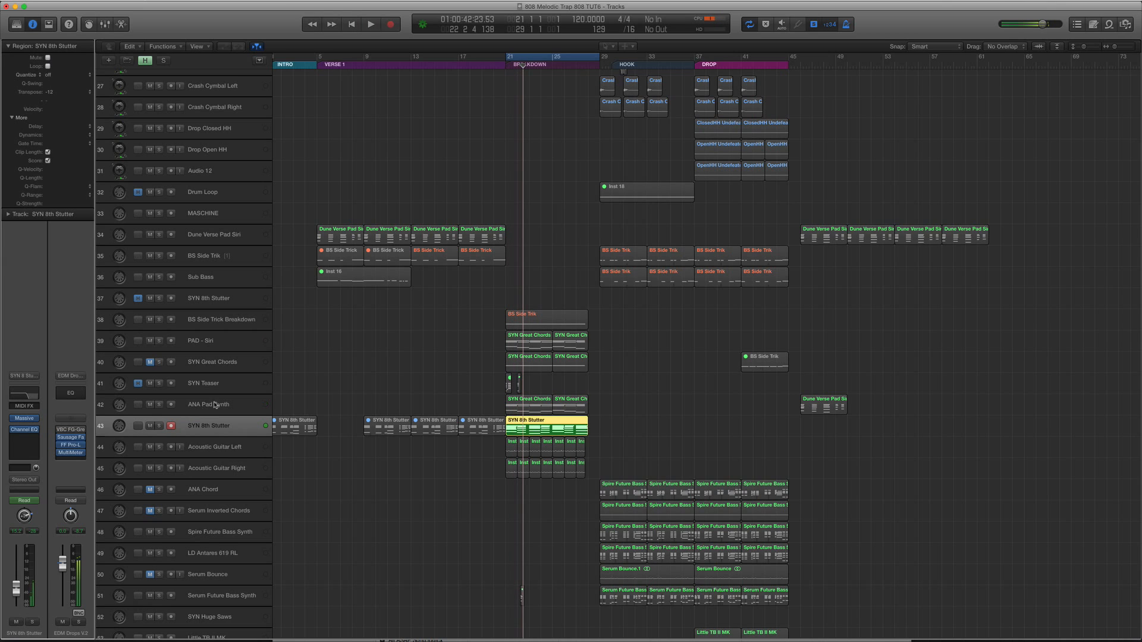
# Audition the Acoustic Guitar Left and Acoustic Guitar Right regions together in solo, and turn solo mode off.
pyautogui.click(215, 445)
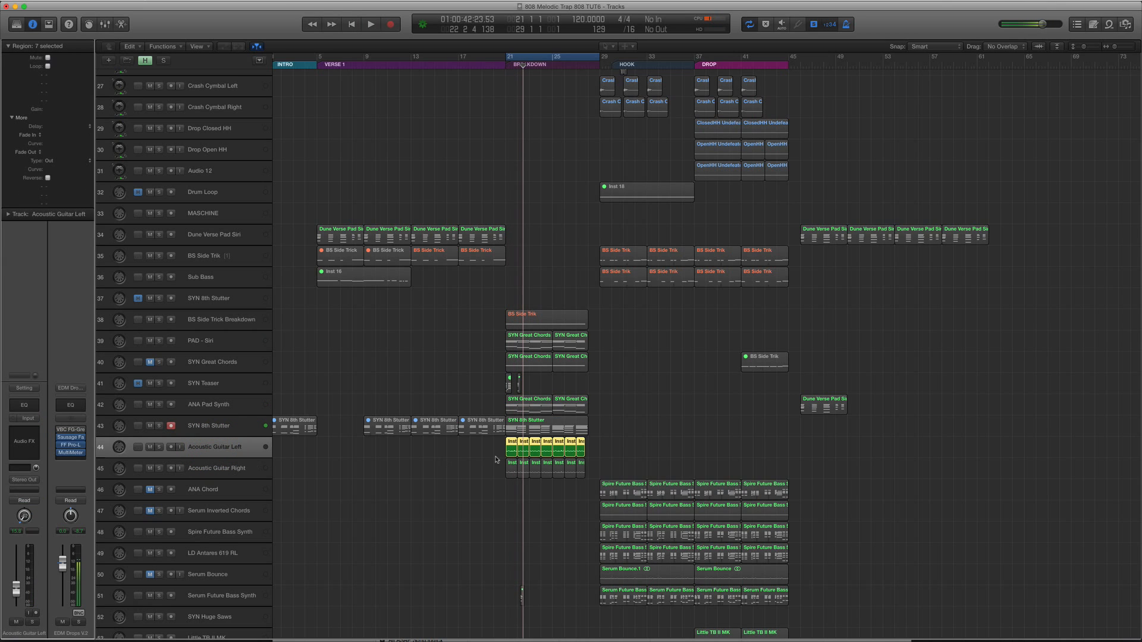
pyautogui.press('space')
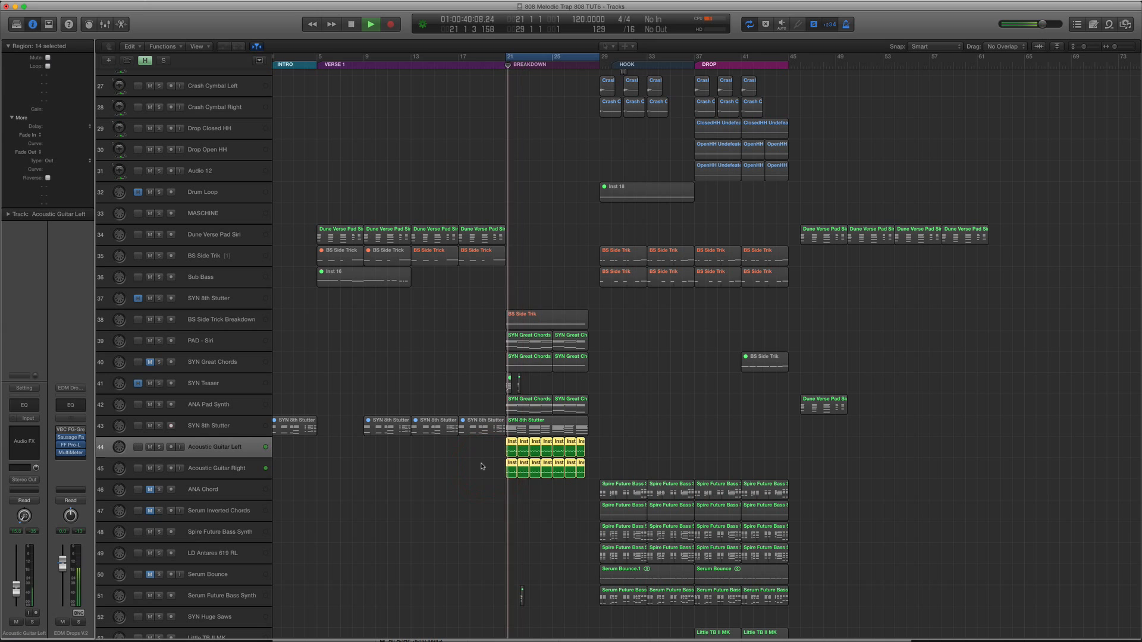
pyautogui.press('space')
pyautogui.hotkey('ctrl', 's')
# Examine the track arrangement from the drums to the vocals and play the song from the start of Verse 1.
pyautogui.scroll(-2, 382, 463)
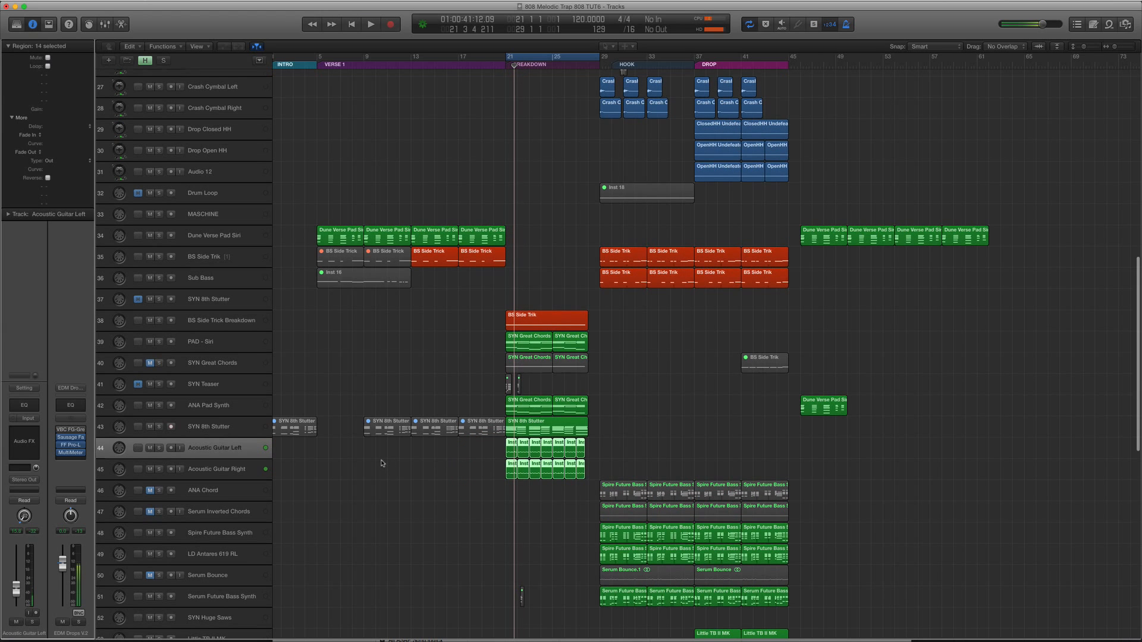
pyautogui.scroll(10, 548, 110)
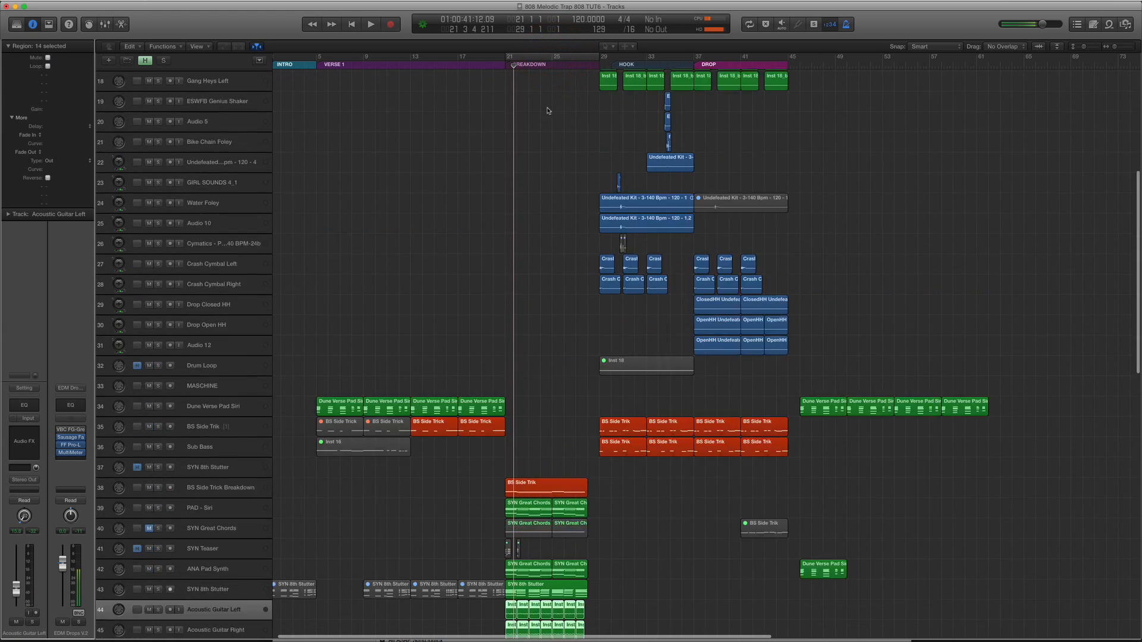
pyautogui.press('super+Right')
pyautogui.press('super+Up')
pyautogui.press('super+Up')
pyautogui.press('super+Left')
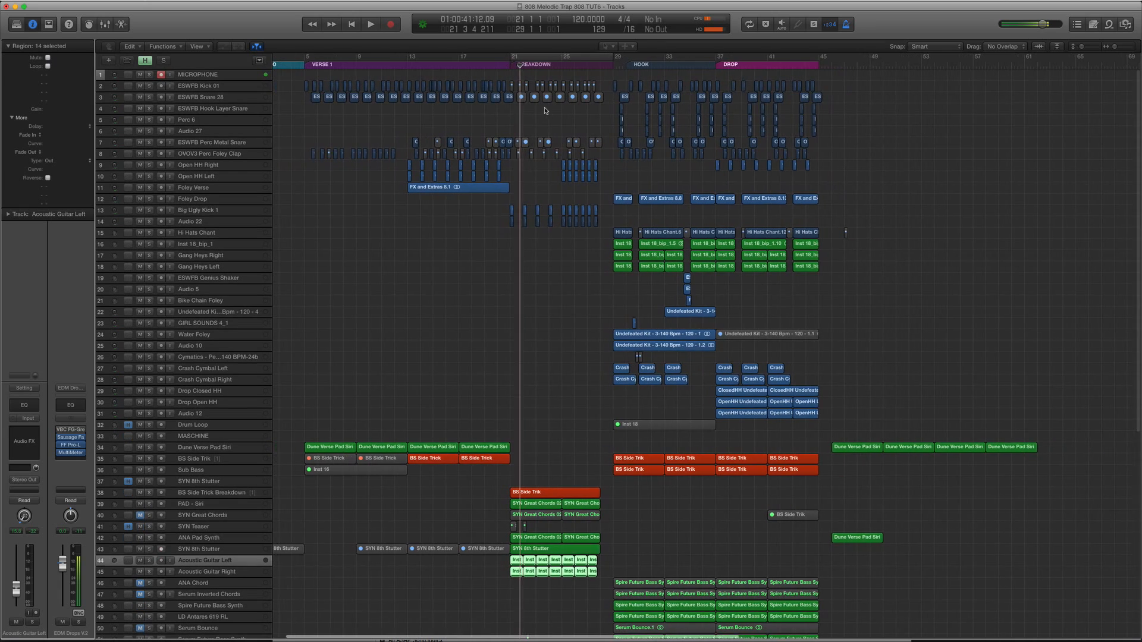
pyautogui.scroll(-6, 422, 307)
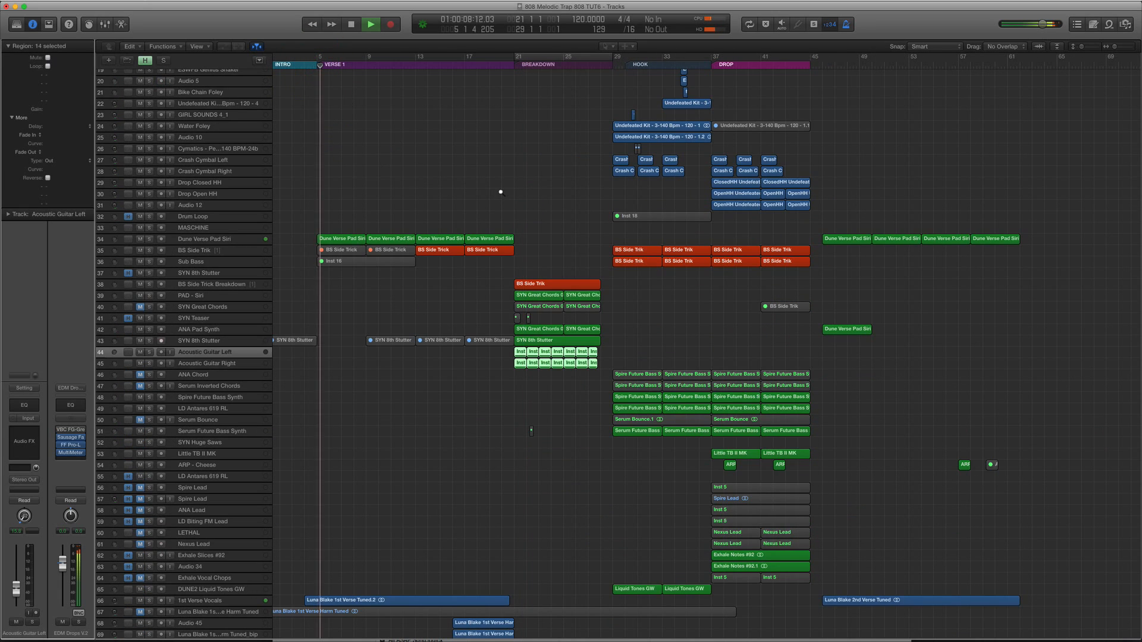
pyautogui.press('super+Down')
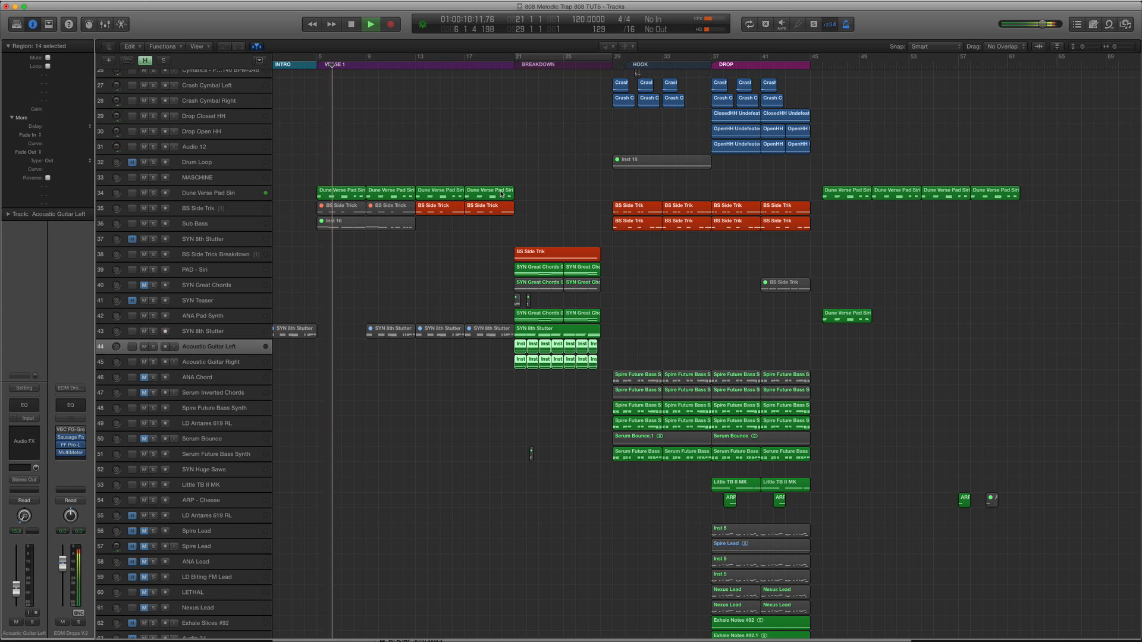
# Select the Dune Verse Pad Siri track and open its DUNE 2 synth, placing the window clear of Verse 1.
pyautogui.click(252, 193)
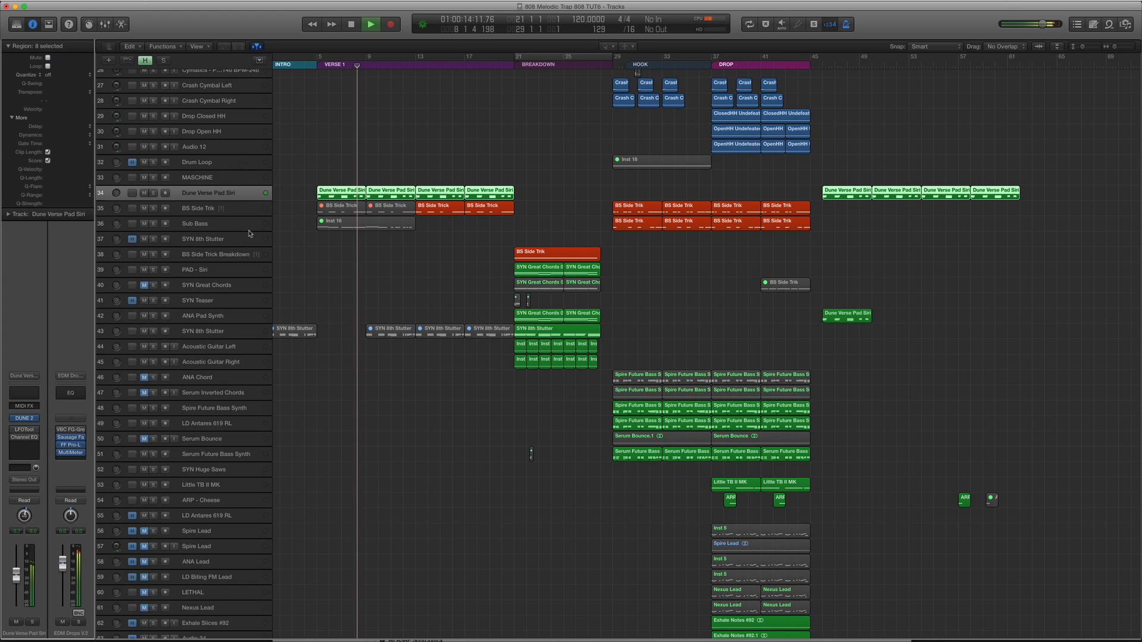
pyautogui.scroll(5, 263, 242)
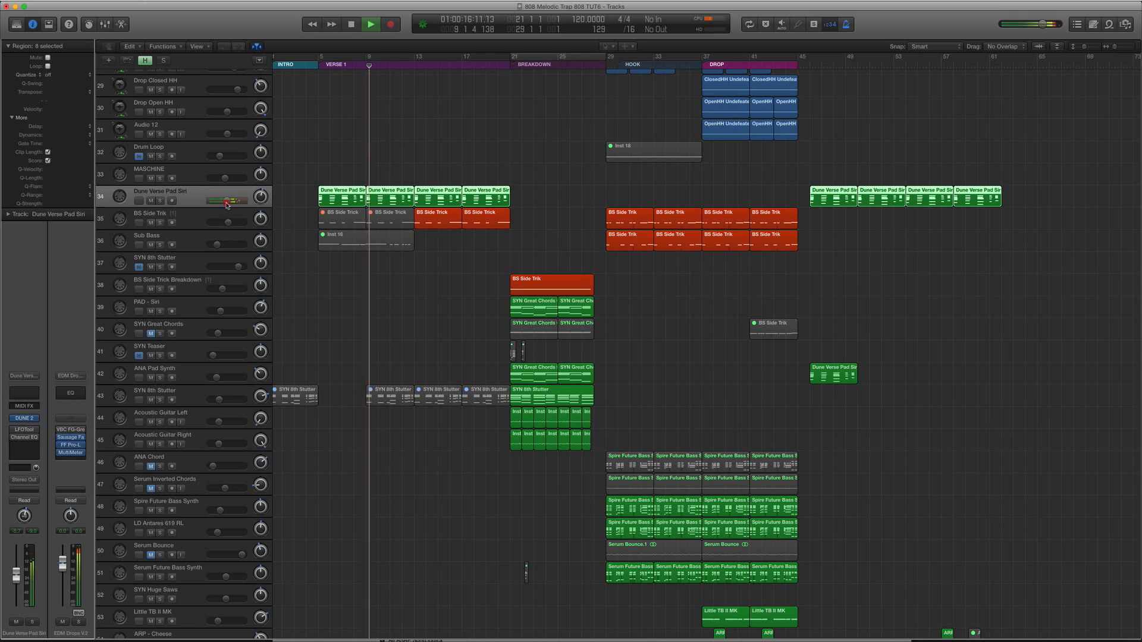
pyautogui.click(227, 202)
pyautogui.click(25, 418)
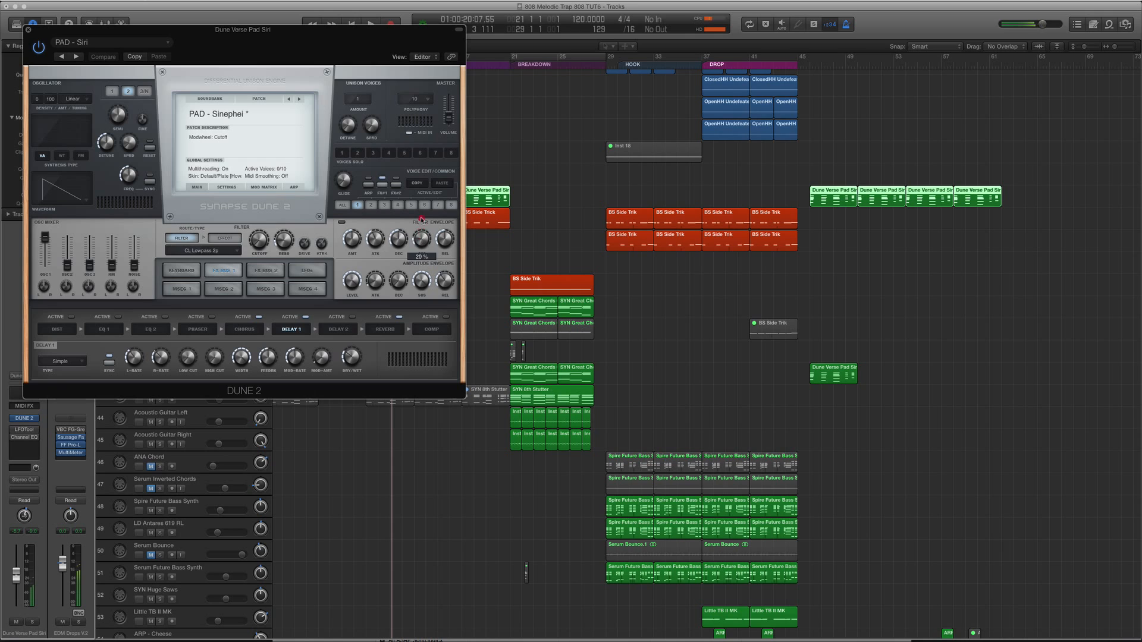
pyautogui.moveTo(226, 31); pyautogui.dragTo(709, 22)
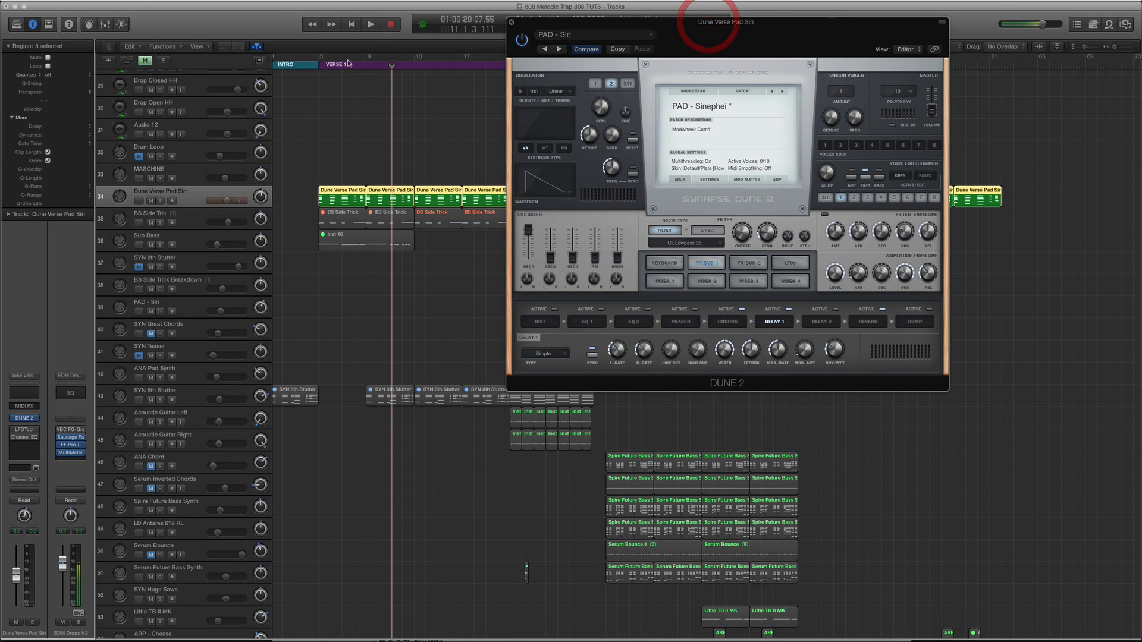
# Try filter envelope adjustments in DUNE 2 while playing Verse 1, restore the previous sound with Compare and close the synth.
pyautogui.doubleClick(316, 61)
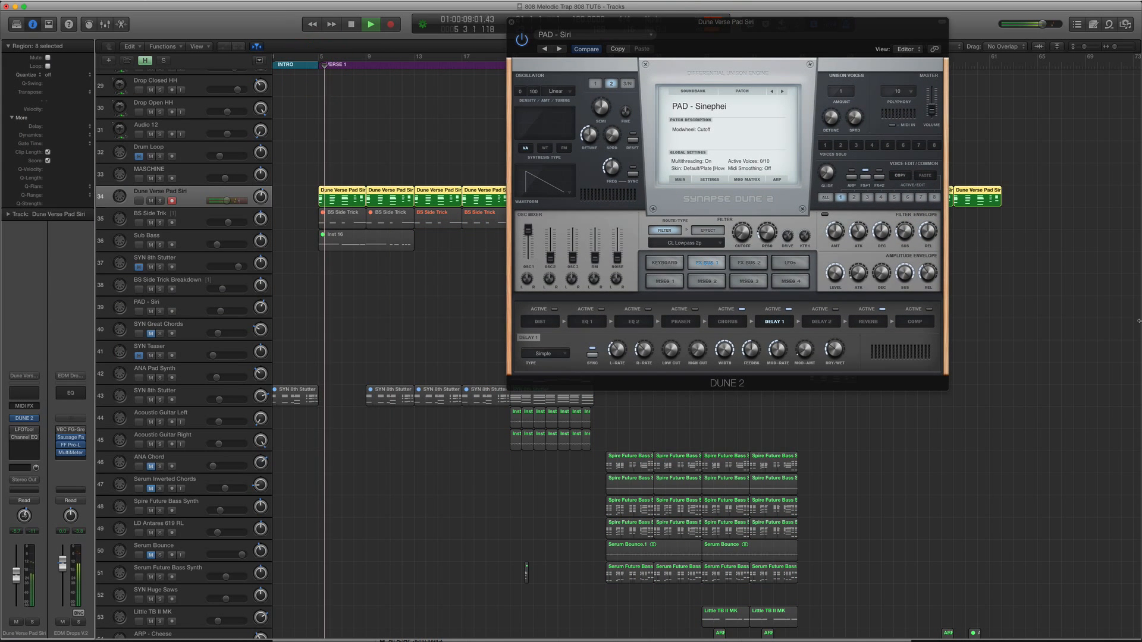
pyautogui.moveTo(929, 238); pyautogui.dragTo(930, 233)
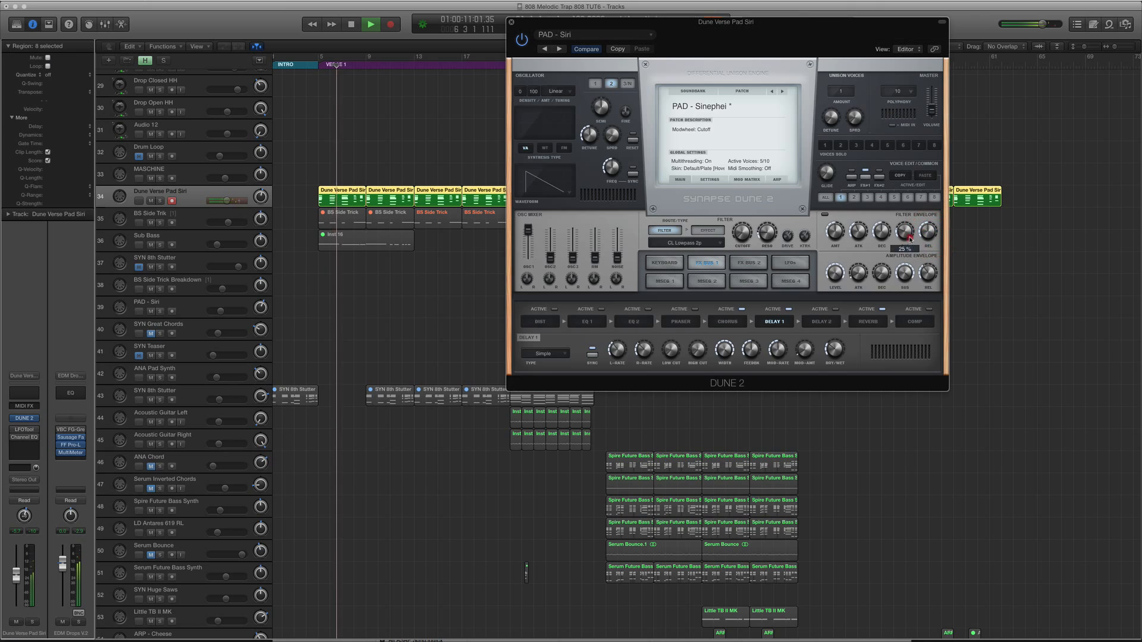
pyautogui.click(306, 65)
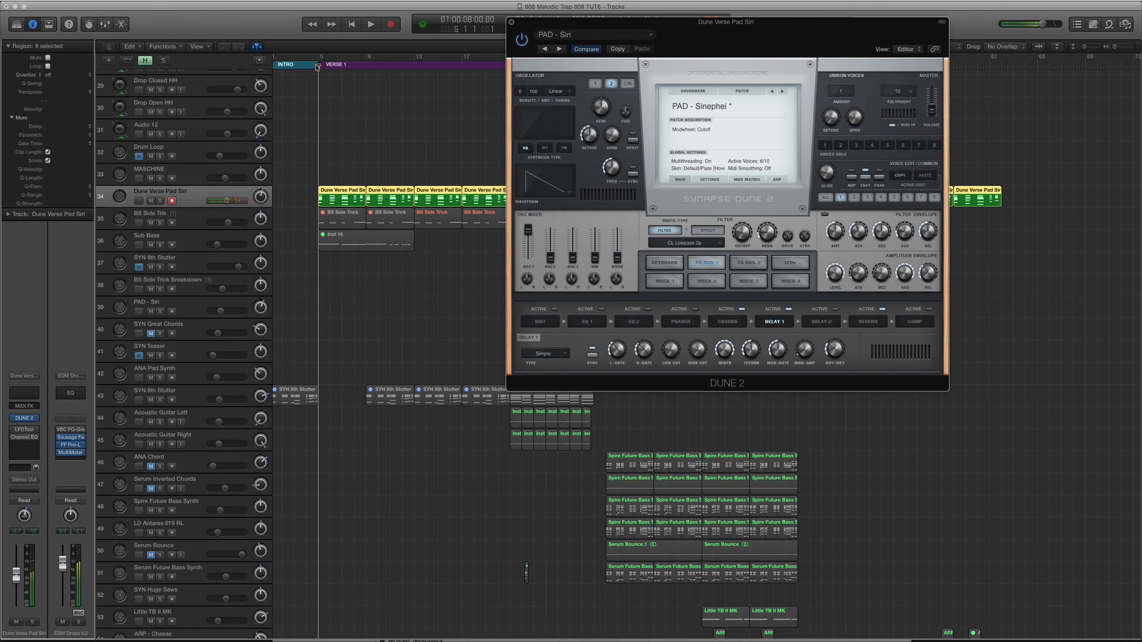
pyautogui.moveTo(908, 235); pyautogui.dragTo(890, 249)
pyautogui.click(582, 48)
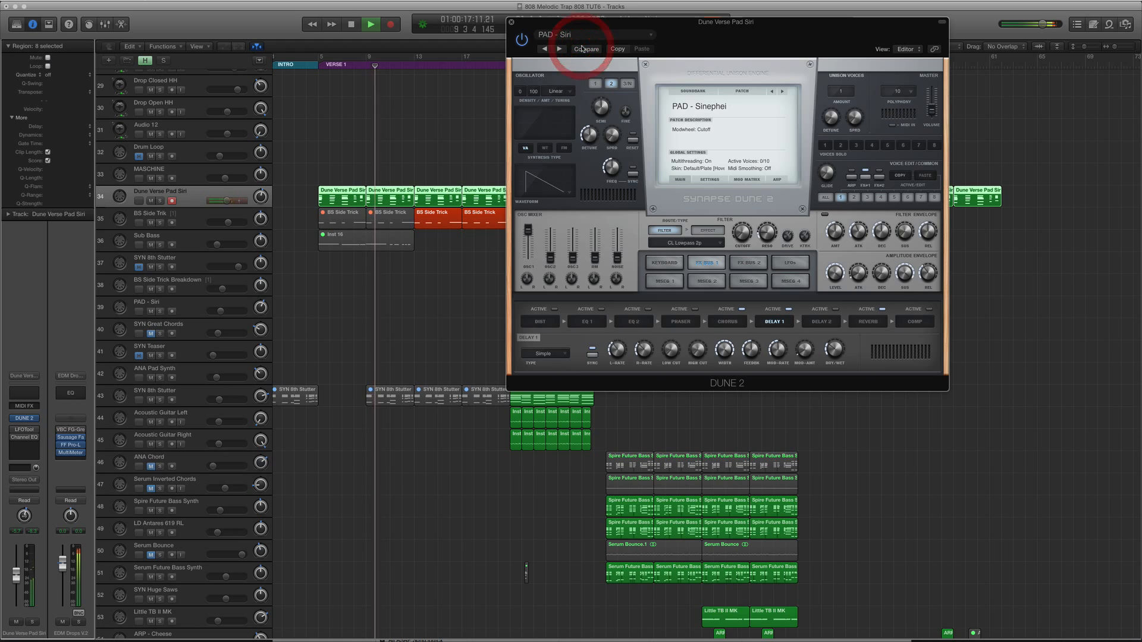
pyautogui.click(513, 22)
pyautogui.click(453, 176)
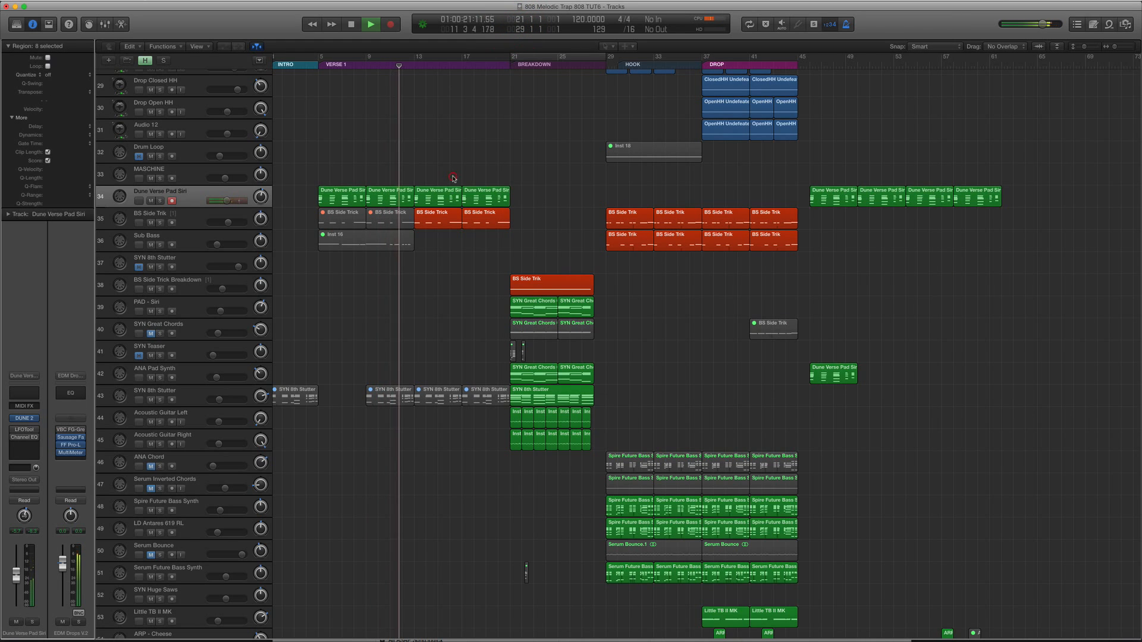
# Lower the volume of the BS Side Trik track slightly.
pyautogui.press('super+Down')
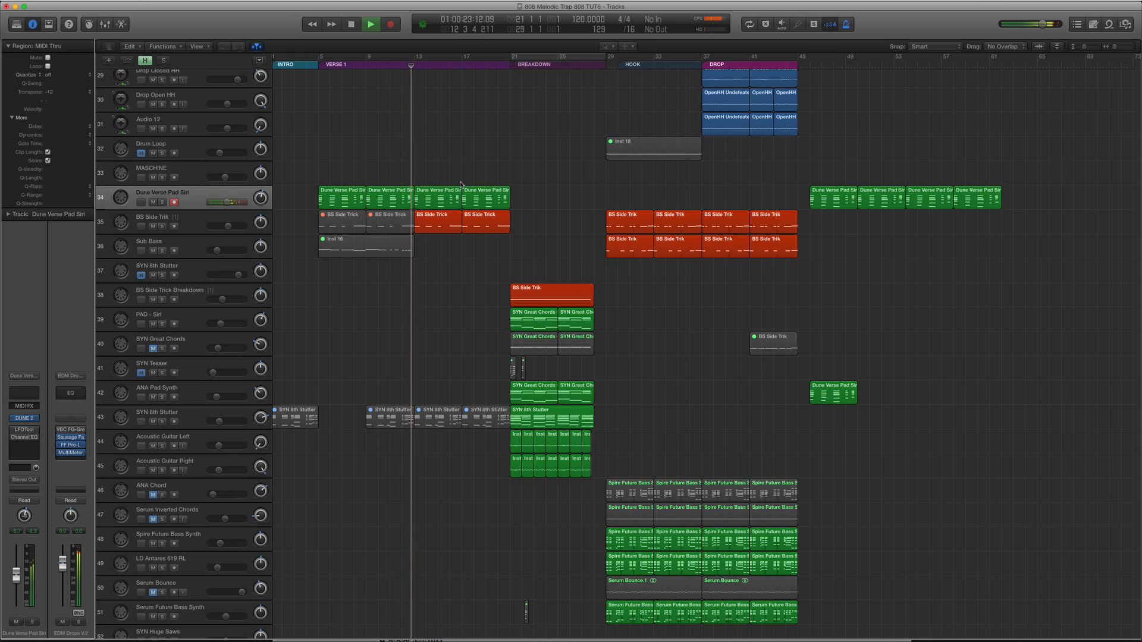
pyautogui.click(226, 226)
pyautogui.moveTo(225, 226); pyautogui.dragTo(219, 226)
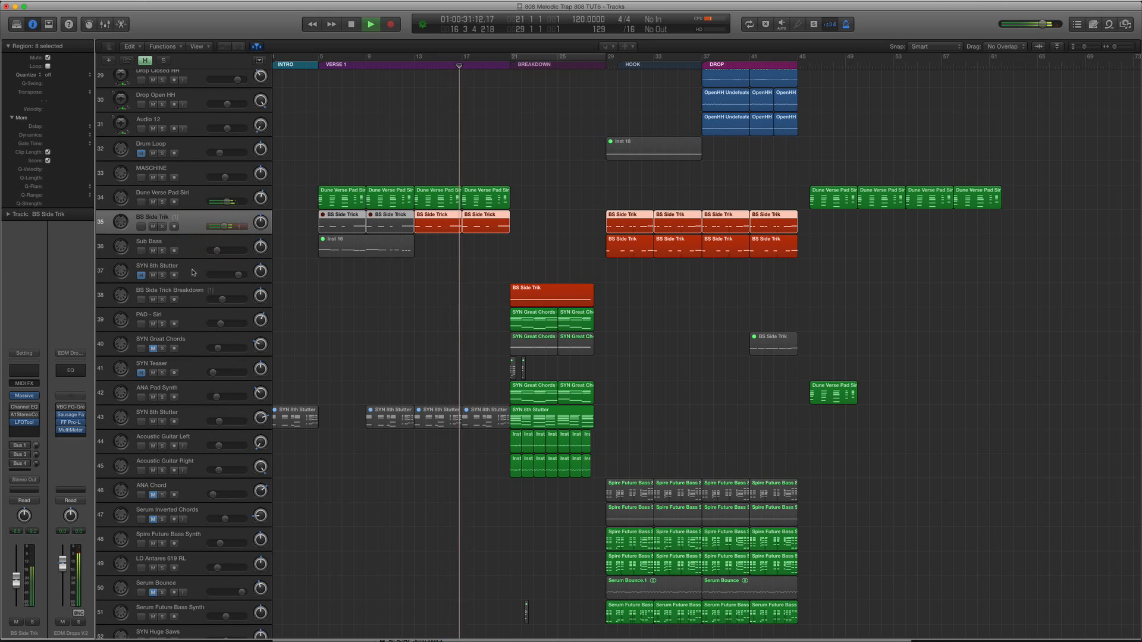
# Save the BS Side Trik track's Channel EQ settings as the default and recall that default.
pyautogui.click(25, 407)
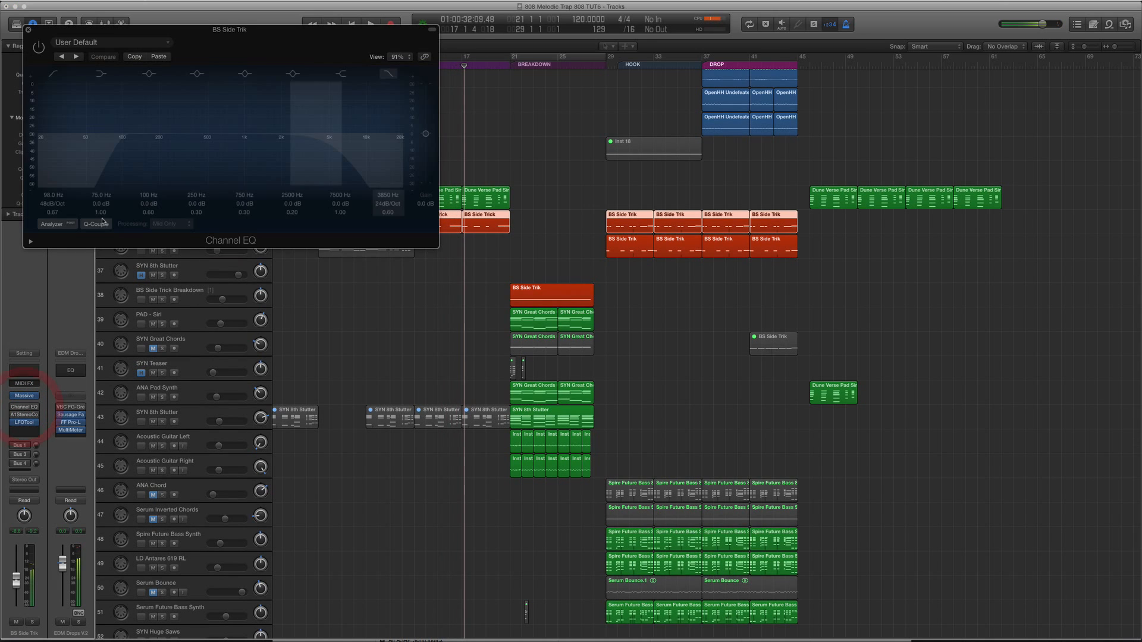
pyautogui.click(92, 43)
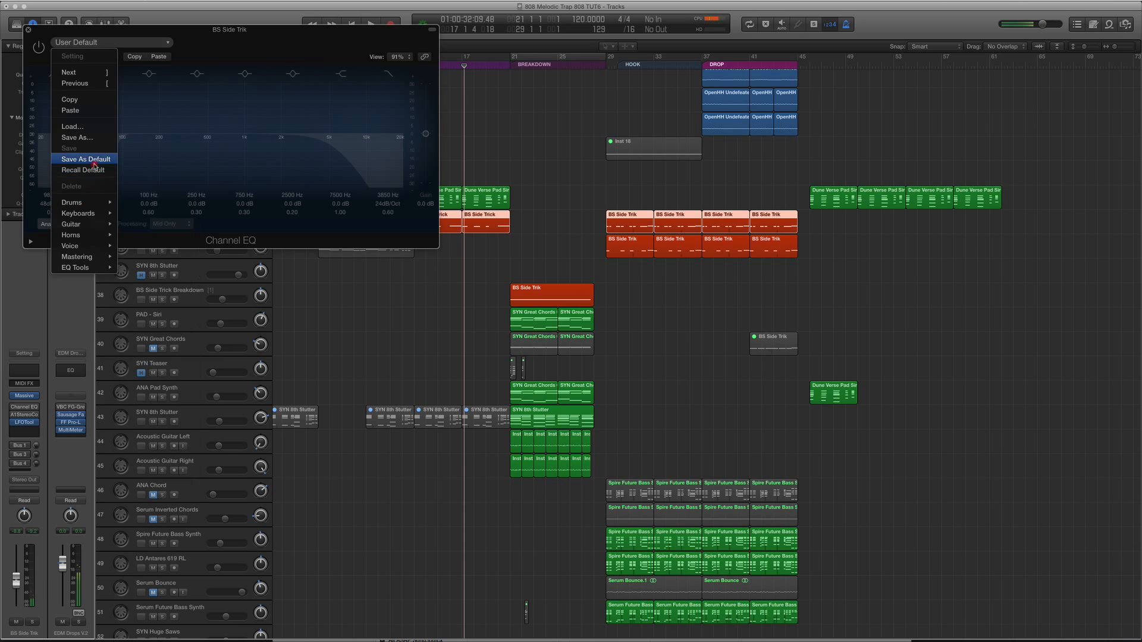
pyautogui.click(95, 160)
pyautogui.click(97, 44)
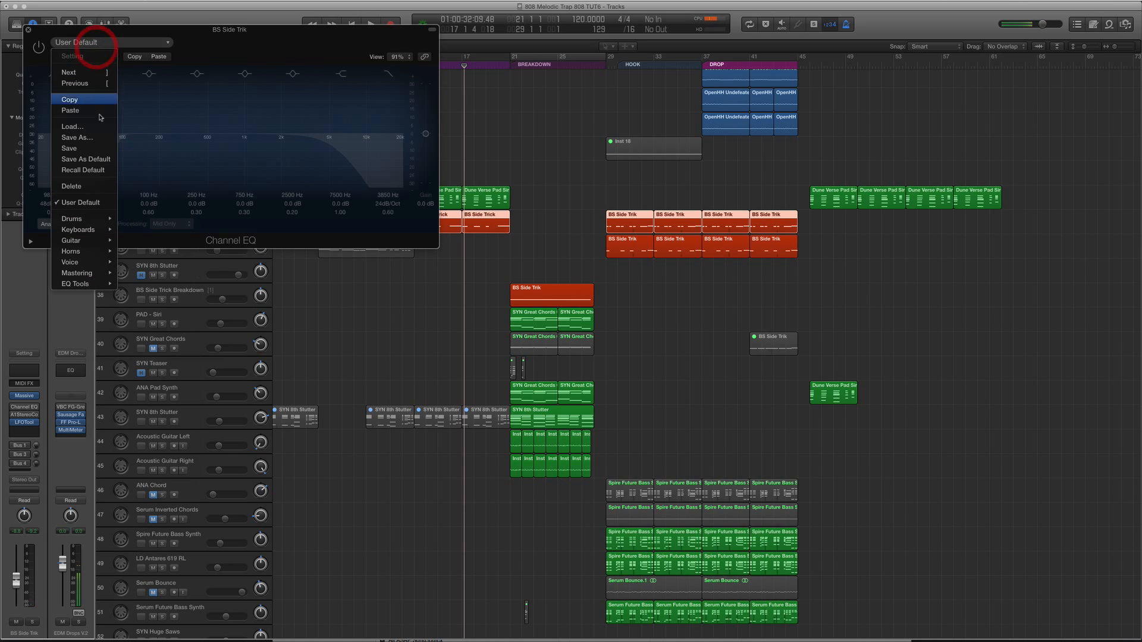
pyautogui.click(99, 170)
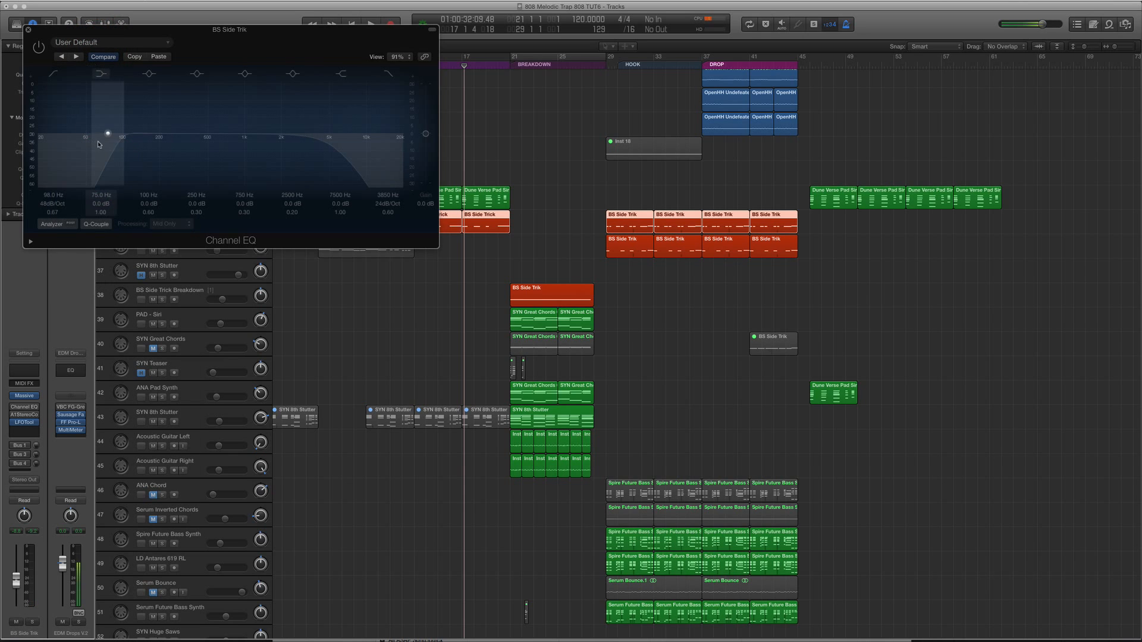
# Delete the saved user default of the Channel EQ and recall the factory default setting.
pyautogui.click(100, 44)
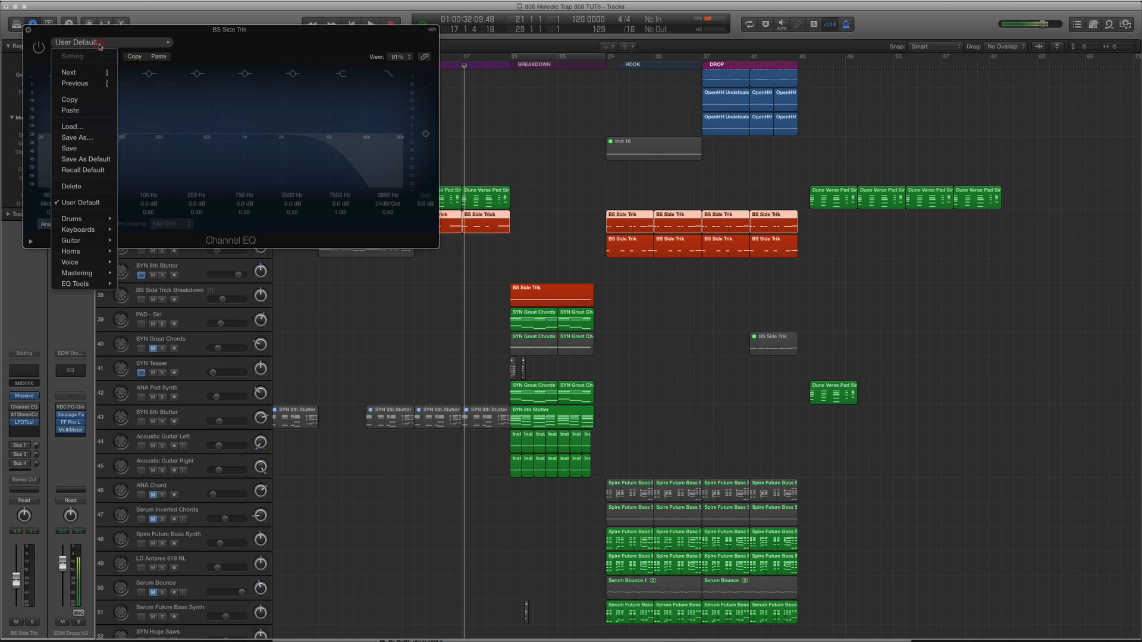
pyautogui.click(93, 188)
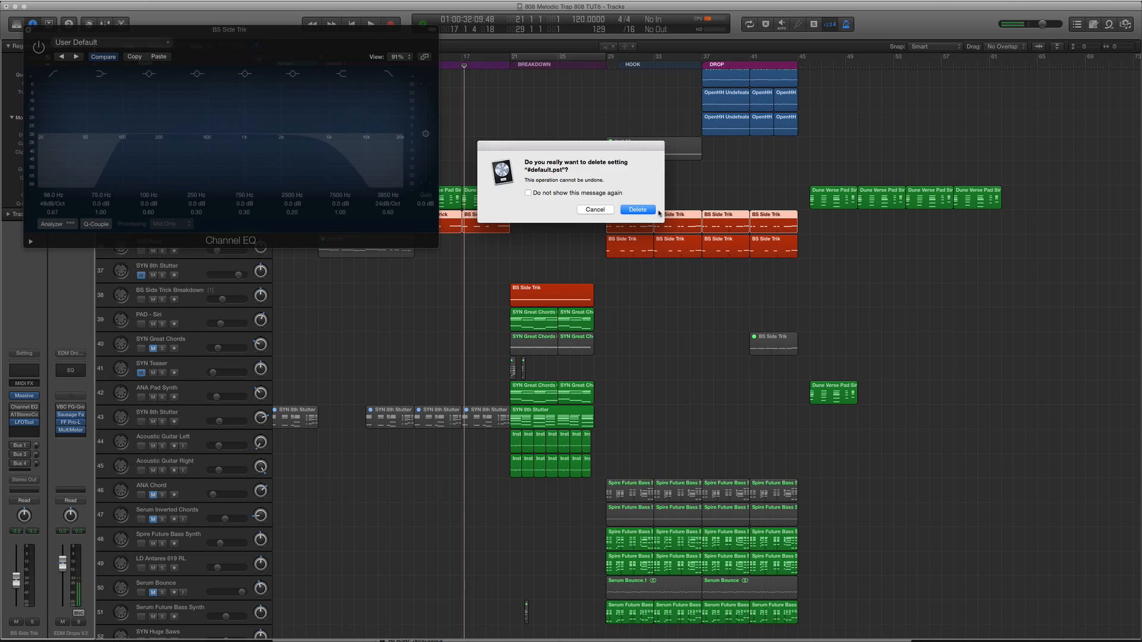
pyautogui.click(636, 210)
pyautogui.click(86, 43)
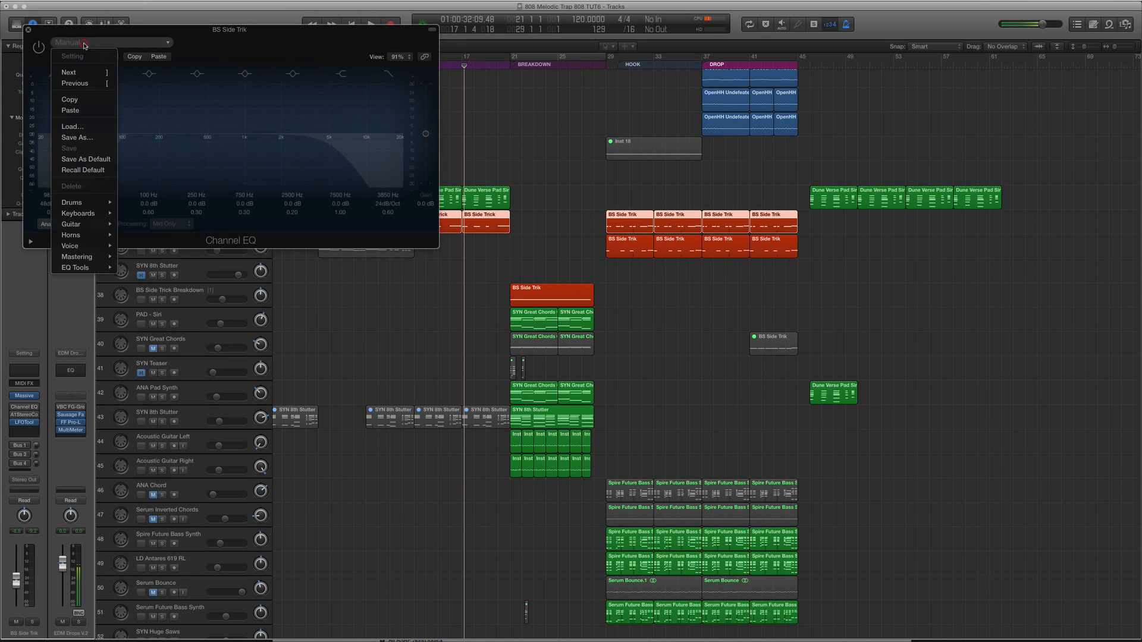
pyautogui.click(165, 119)
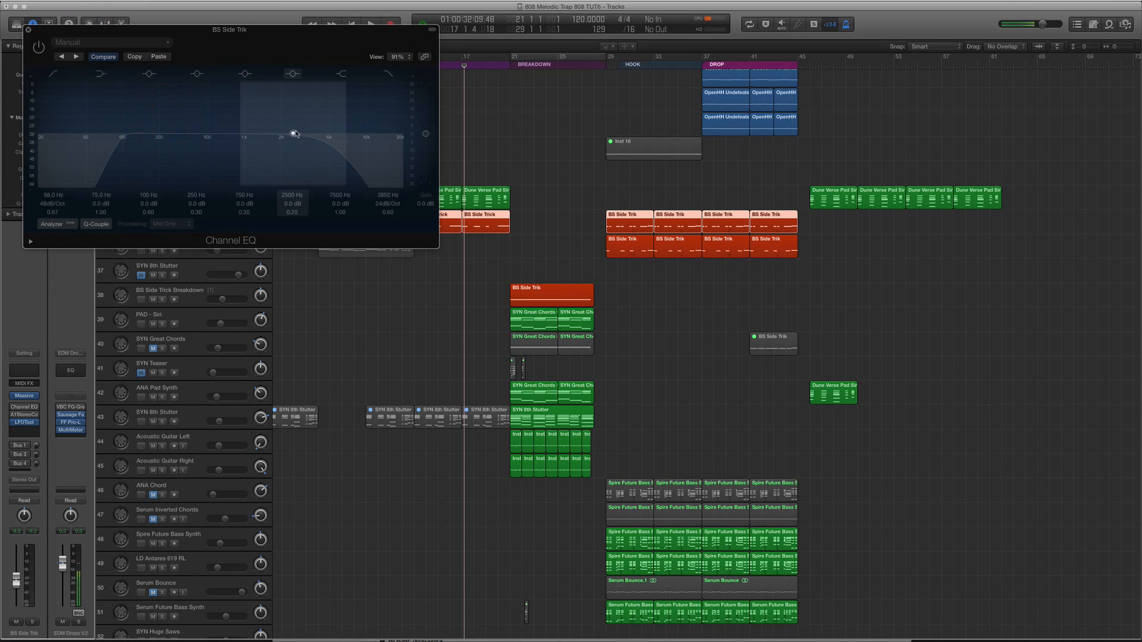
pyautogui.click(80, 40)
pyautogui.click(93, 171)
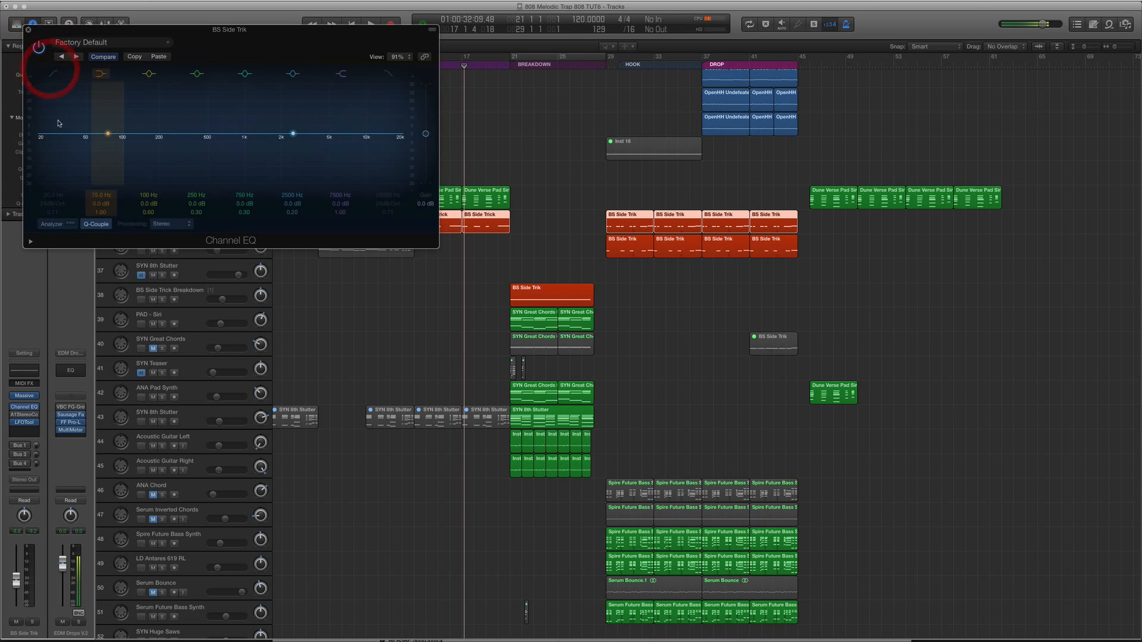
# Enable a low cut at 57 Hz with a 48 dB/Oct slope on BS Side Trik, and place the EQ window clear of the track list.
pyautogui.click(55, 75)
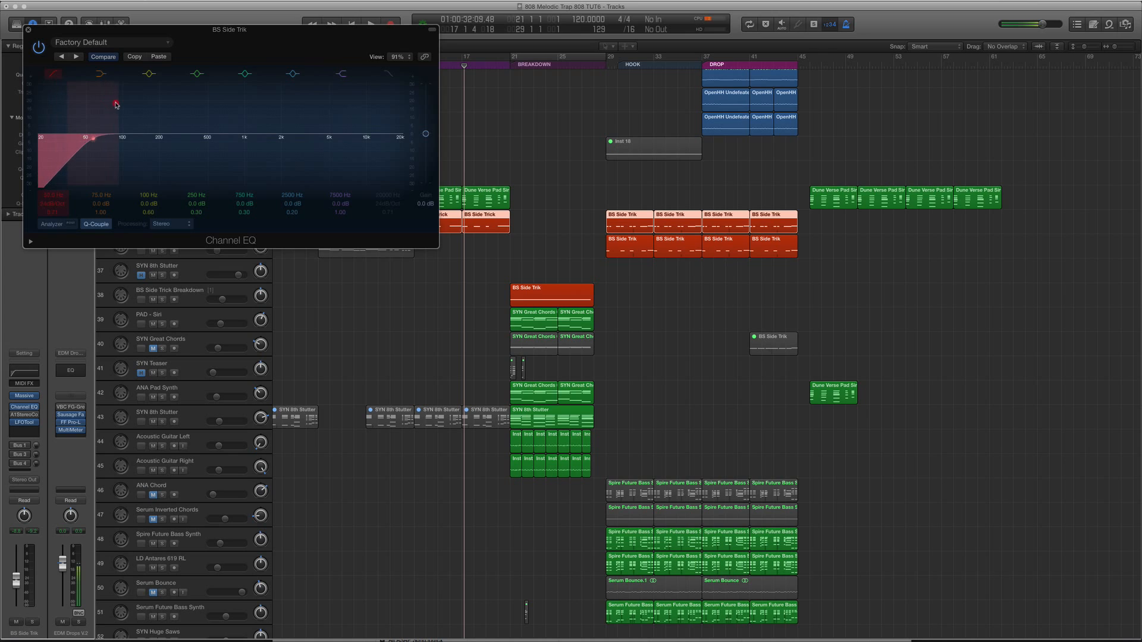
pyautogui.click(45, 197)
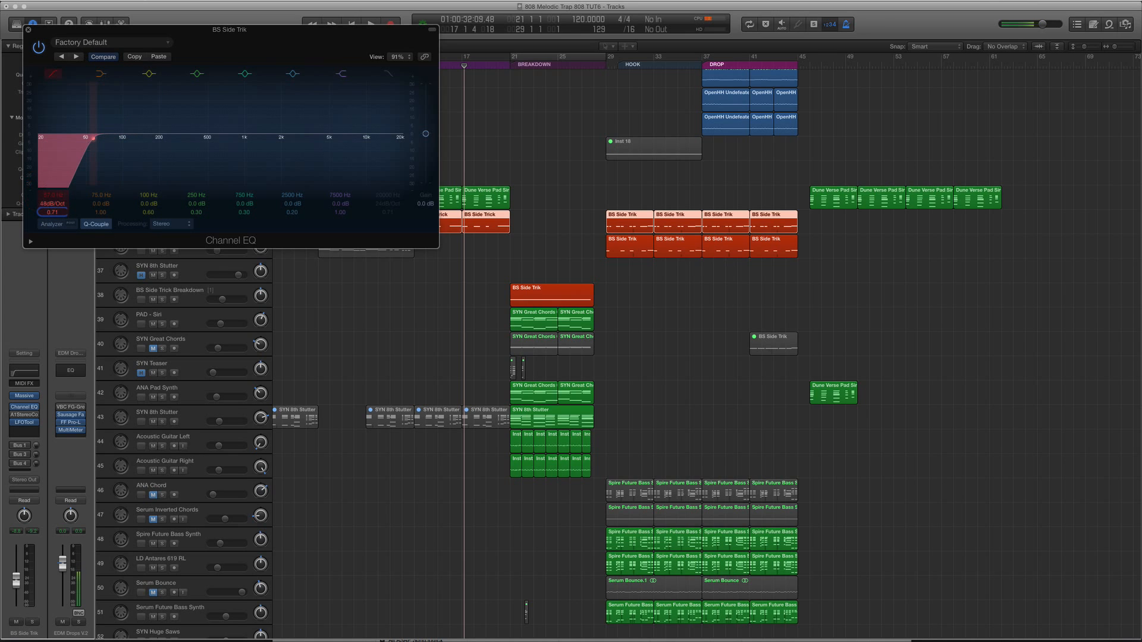
pyautogui.moveTo(362, 34); pyautogui.dragTo(794, 62)
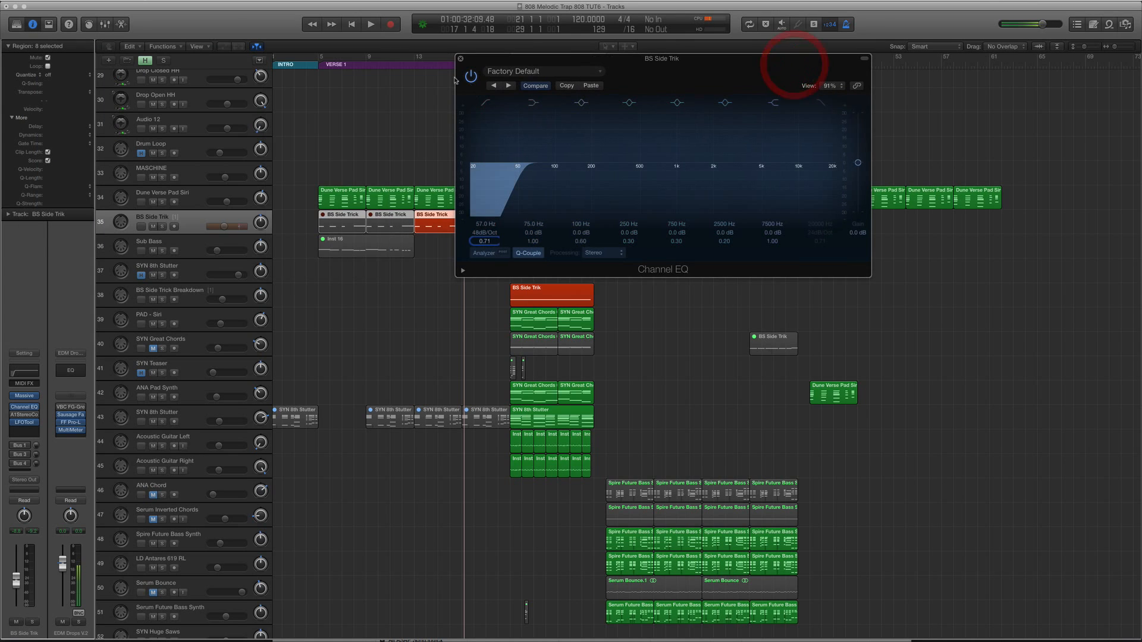
# Play Verse 1 from bar 13, fine-tune the BS Side Trik track's volume and close its Channel EQ.
pyautogui.click(416, 66)
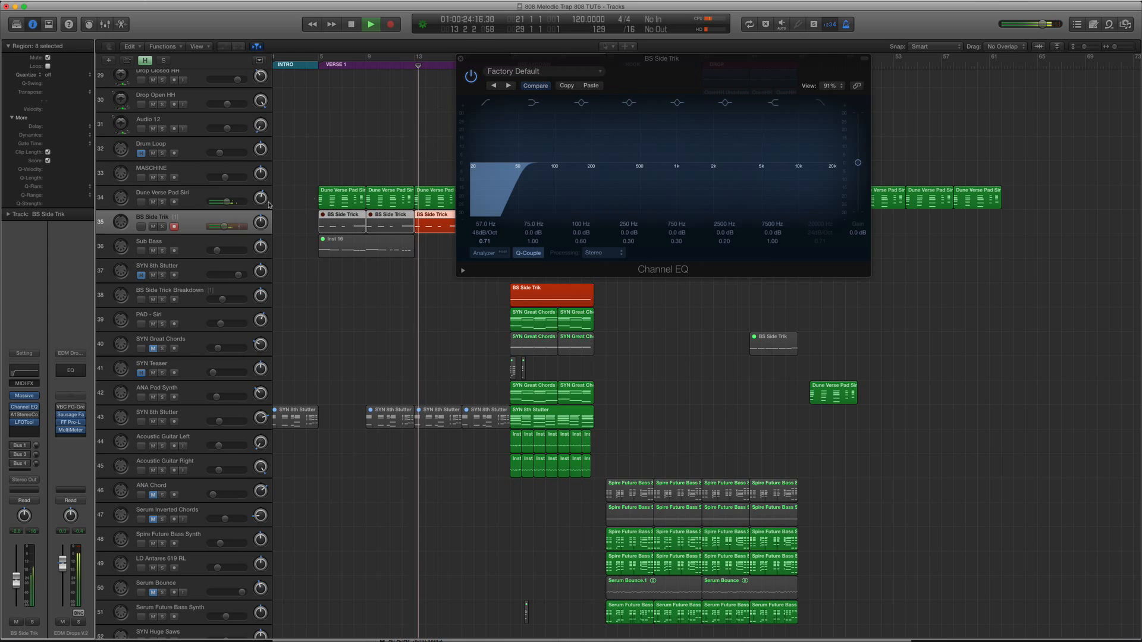
pyautogui.moveTo(226, 227); pyautogui.dragTo(227, 226)
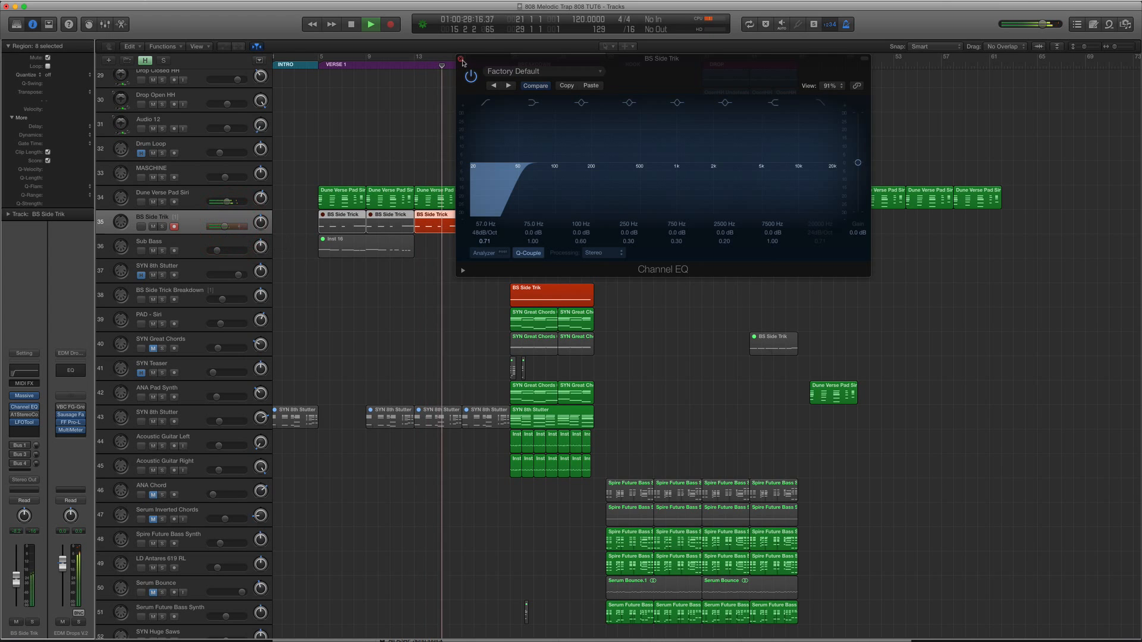
pyautogui.click(461, 59)
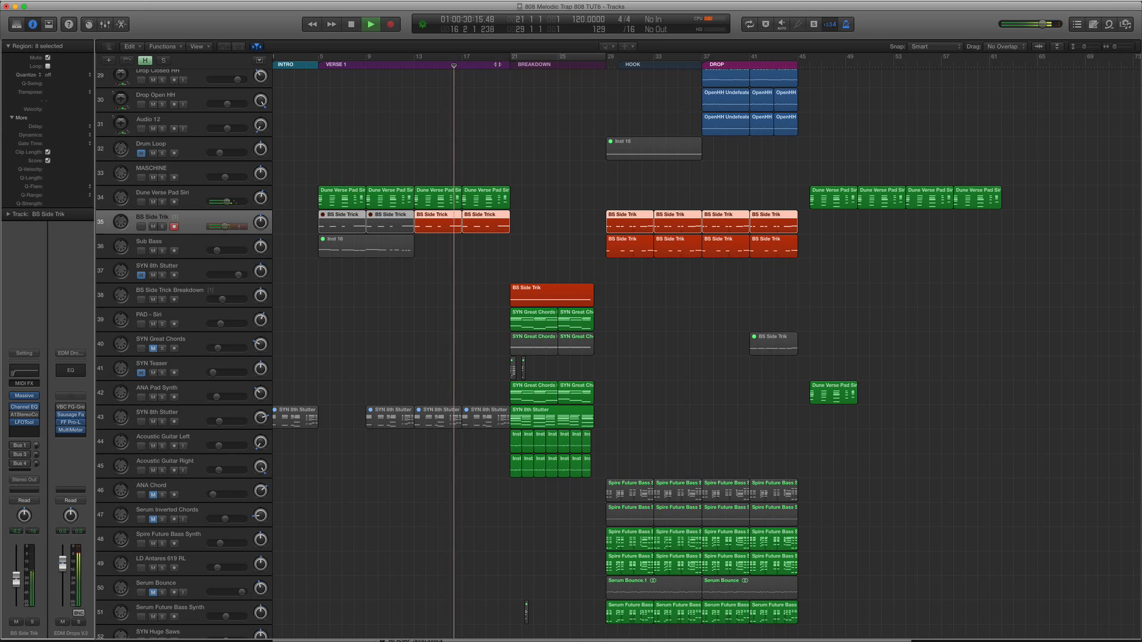
# Review the tracks from Verse 1 into the Breakdown during playback, and set the Hook vocal track's Bus 2 send to -22.5.
pyautogui.press('super+Right')
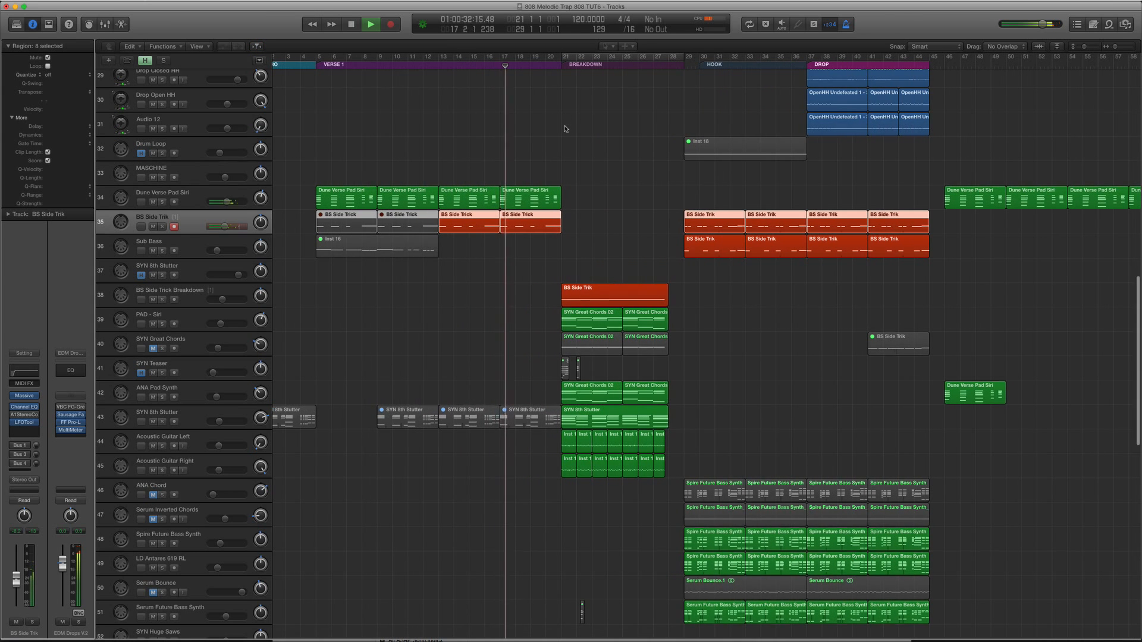
pyautogui.scroll(15, 565, 129)
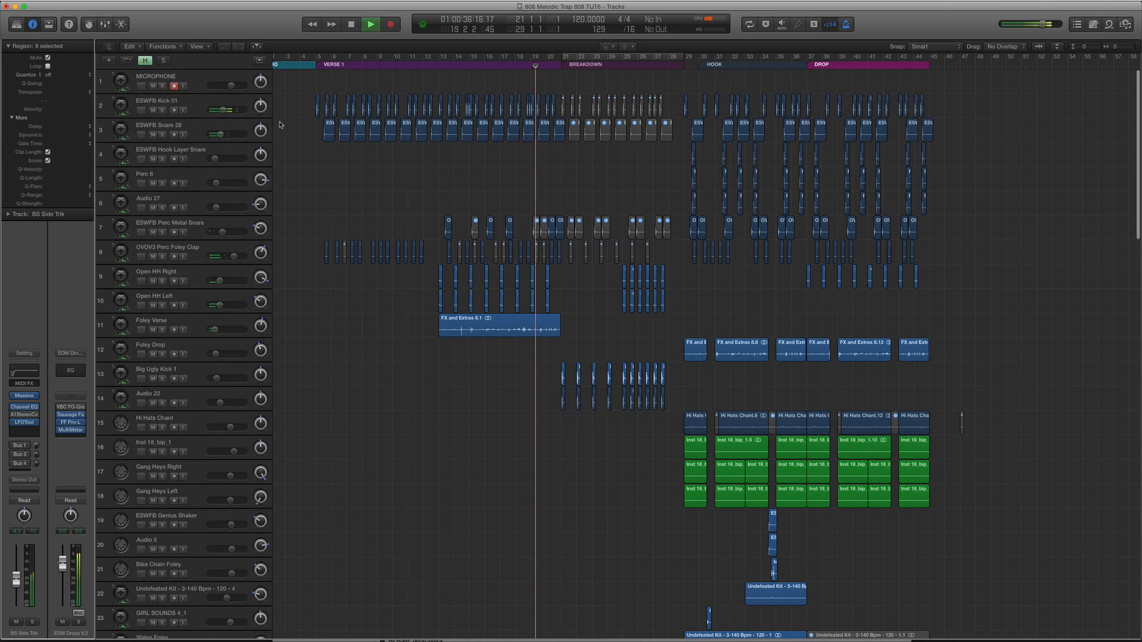
pyautogui.scroll(-5, 426, 184)
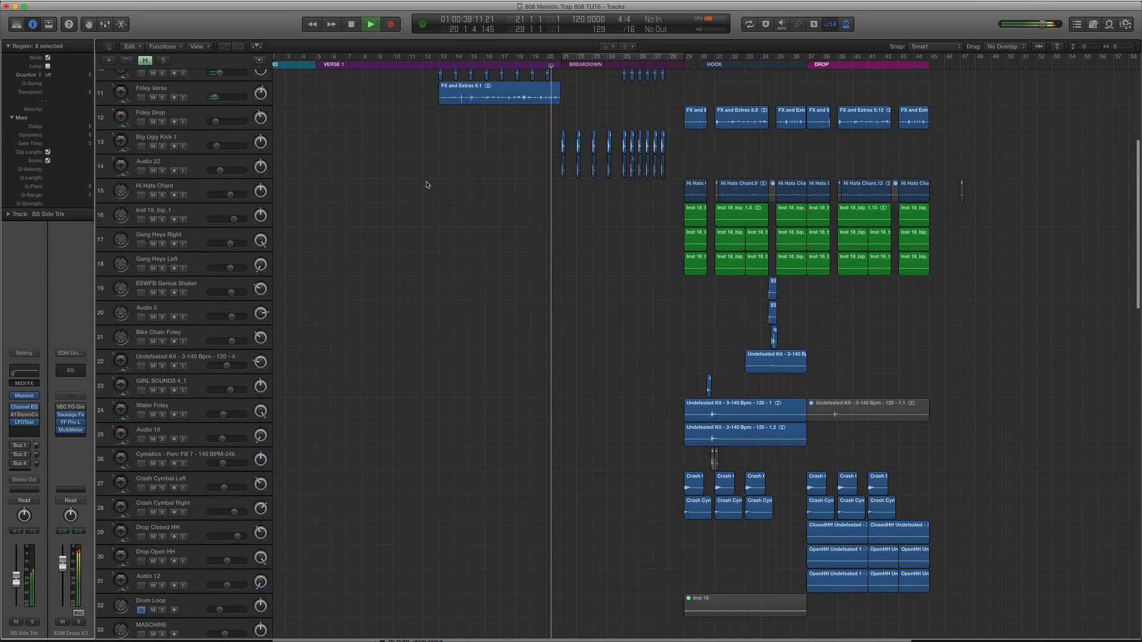
pyautogui.scroll(-10, 426, 185)
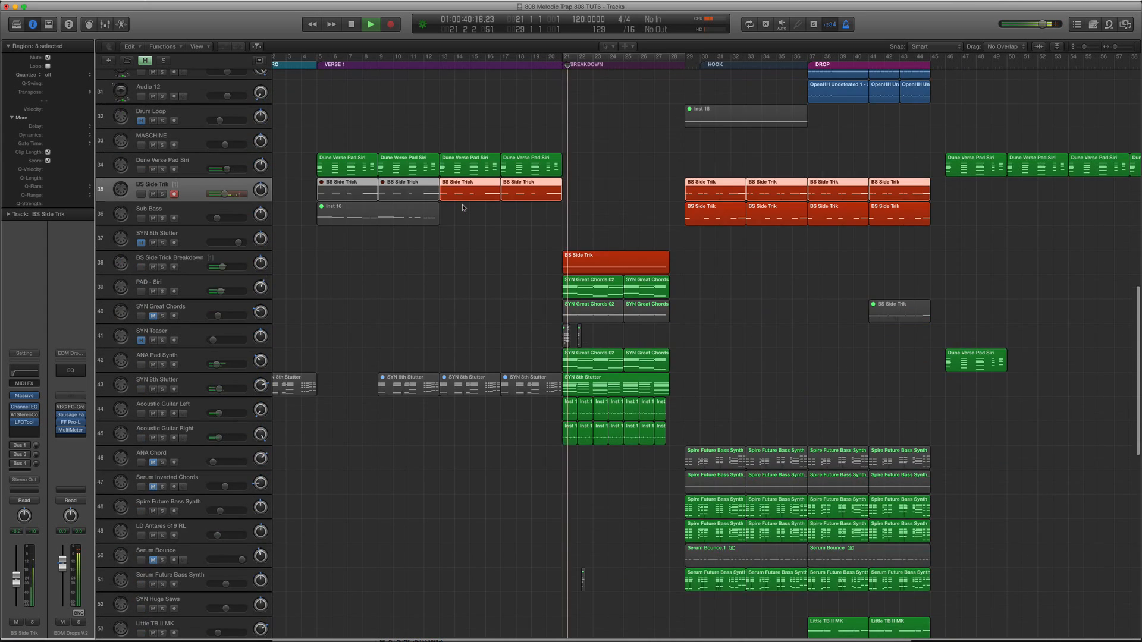
pyautogui.scroll(-12, 463, 207)
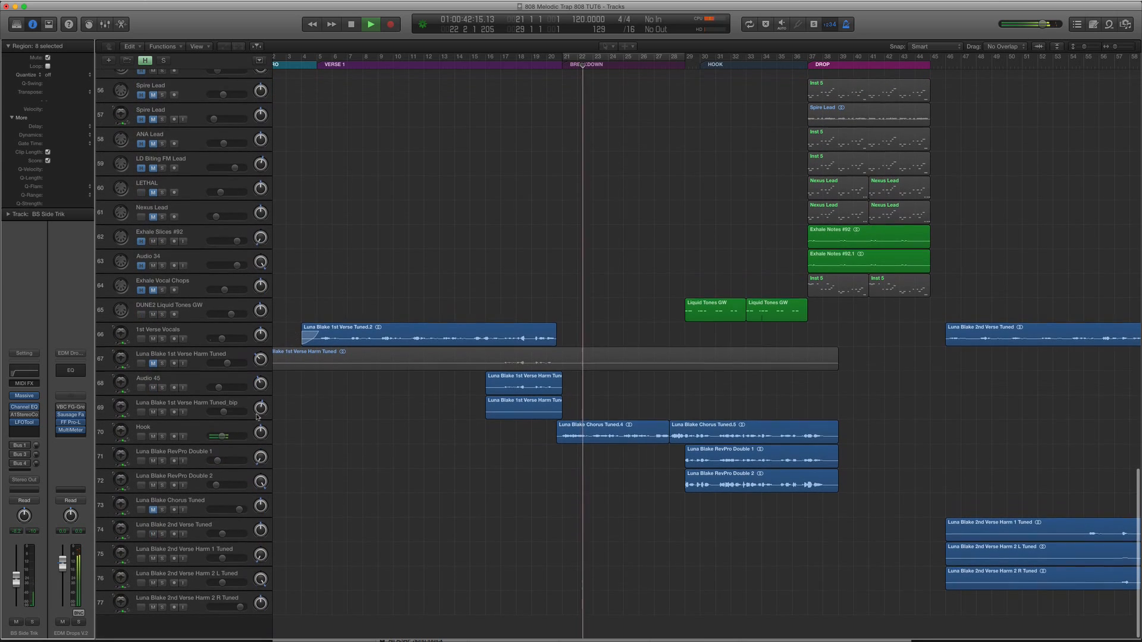
pyautogui.click(213, 430)
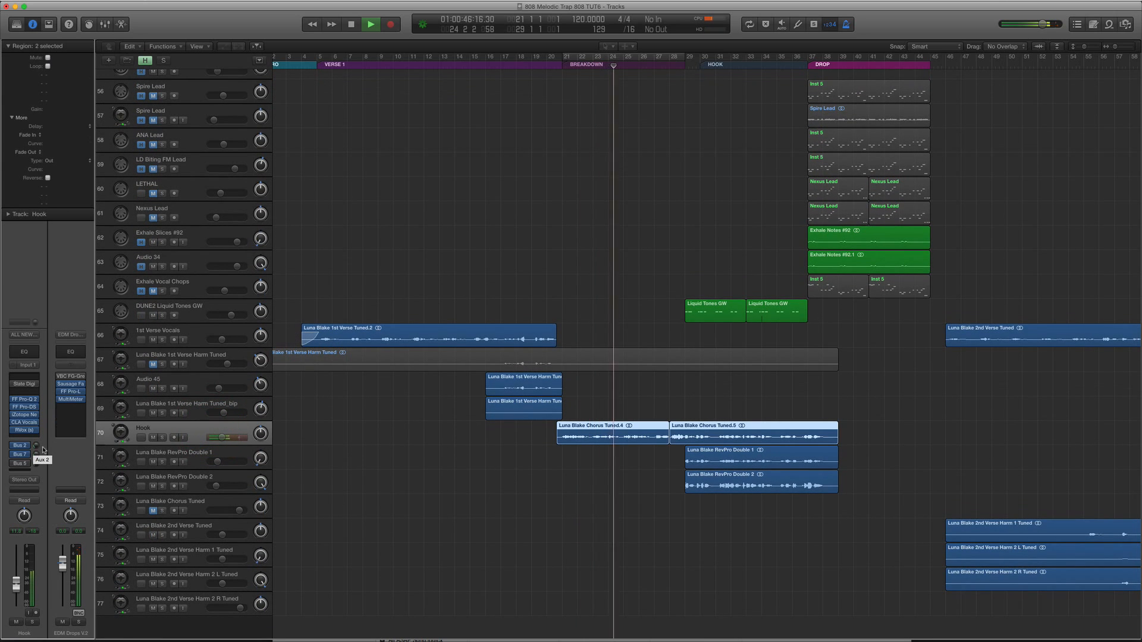
pyautogui.moveTo(36, 446); pyautogui.dragTo(36, 444)
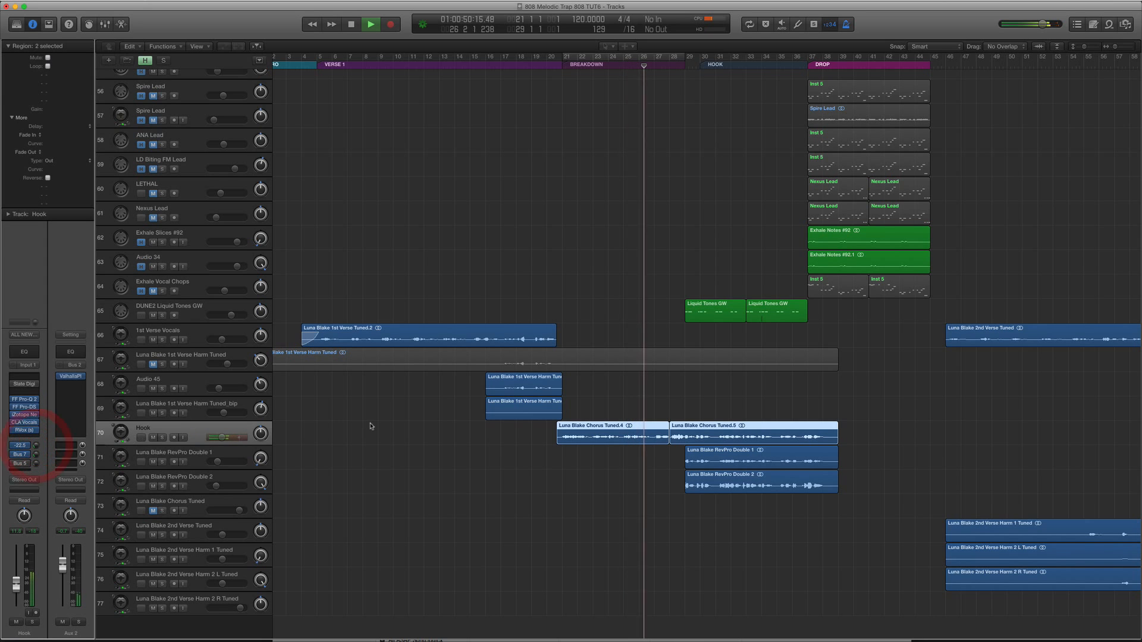
# Solo the DUNE2 Liquid Tones GW track during the Hook, lower its volume substantially, stop playback and unsolo it.
pyautogui.click(232, 453)
pyautogui.scroll(5, 538, 434)
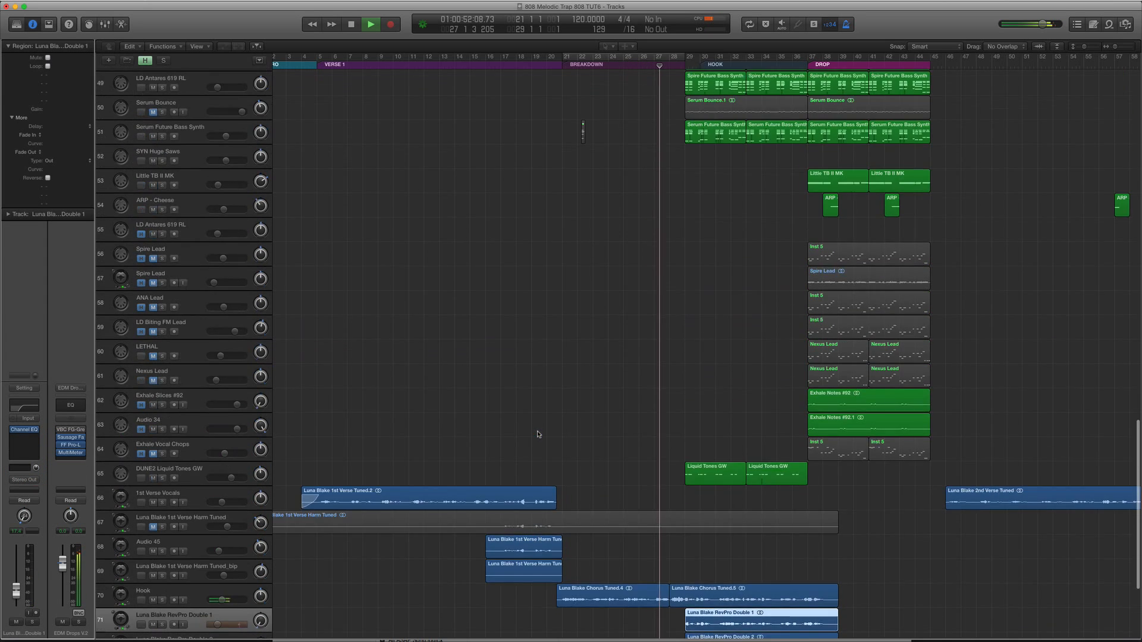
pyautogui.click(191, 458)
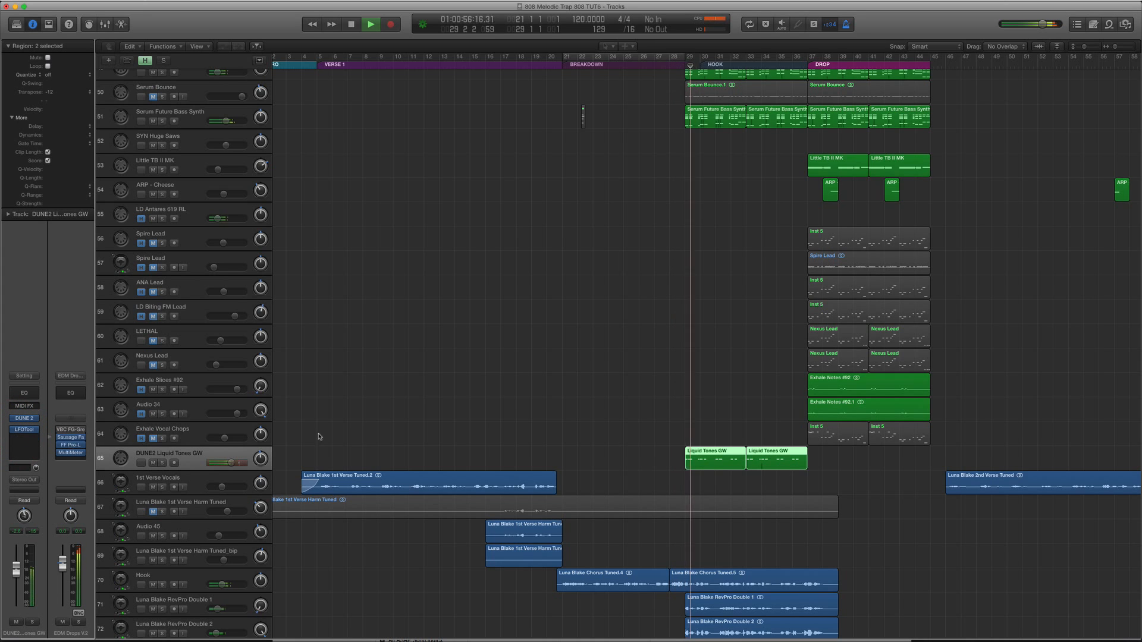
pyautogui.click(163, 463)
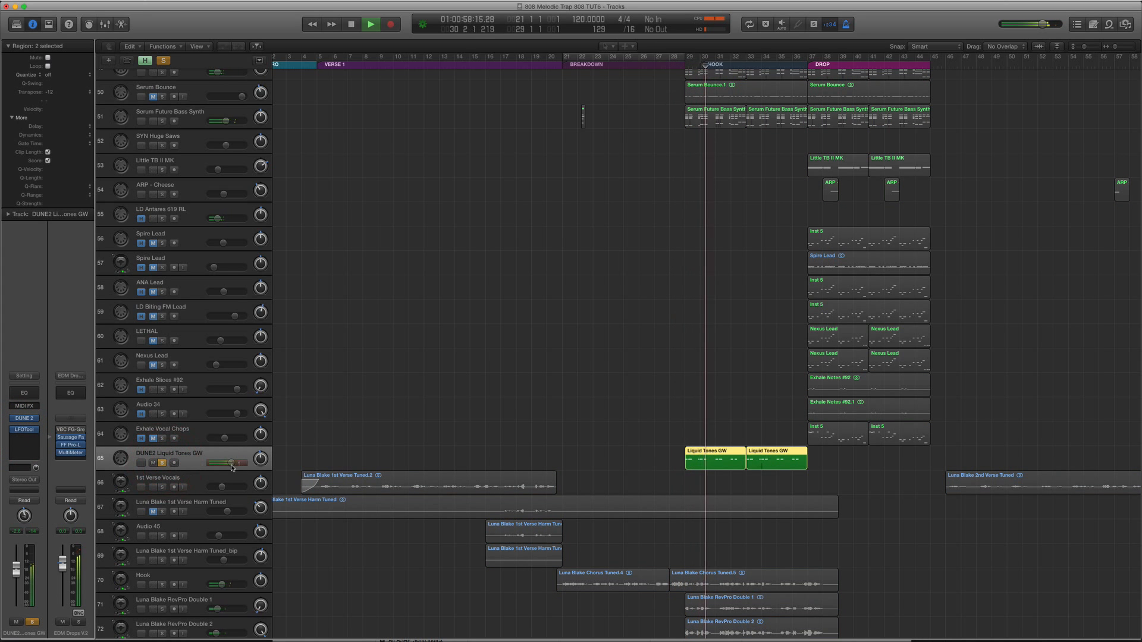
pyautogui.moveTo(232, 463); pyautogui.dragTo(177, 465)
pyautogui.press('space')
pyautogui.click(163, 463)
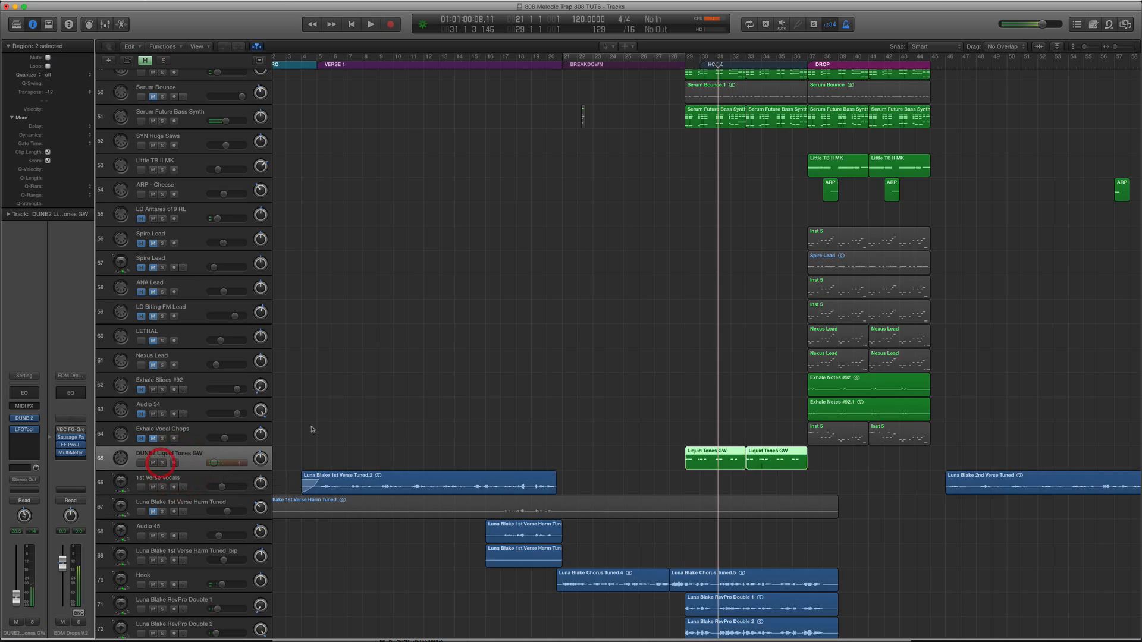
# Move the start of the HOOK marker to bar 29, showing the global tracks only for the edit.
pyautogui.press('super+Up')
pyautogui.press('super+Up')
pyautogui.press('super+Up')
pyautogui.press('super+Left')
pyautogui.press('super+Left')
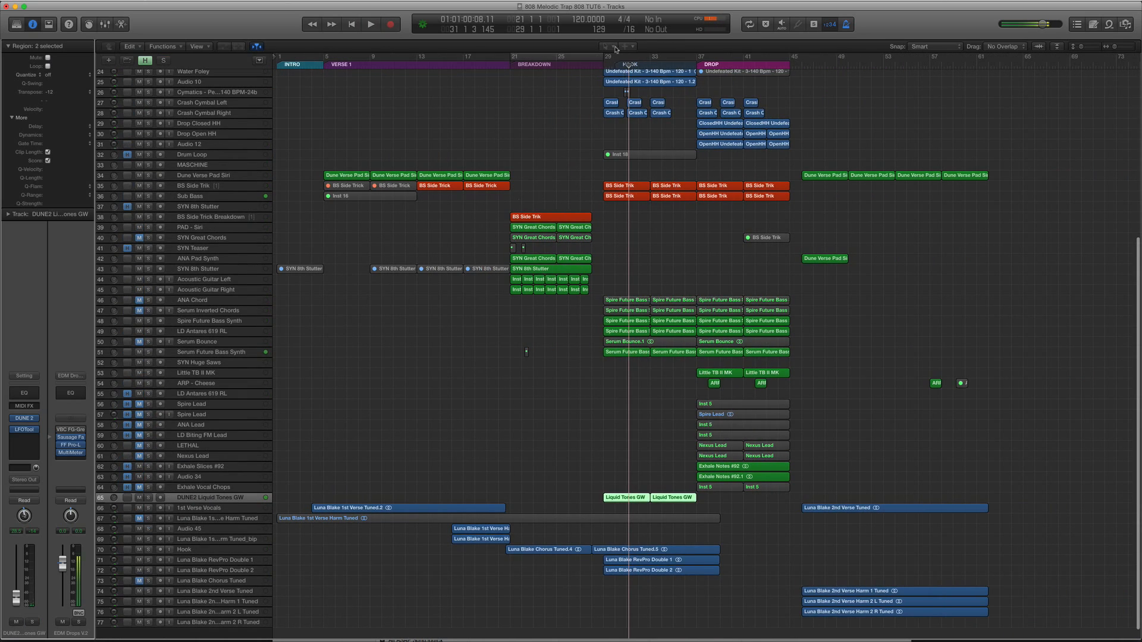
pyautogui.click(613, 64)
pyautogui.scroll(10, 612, 88)
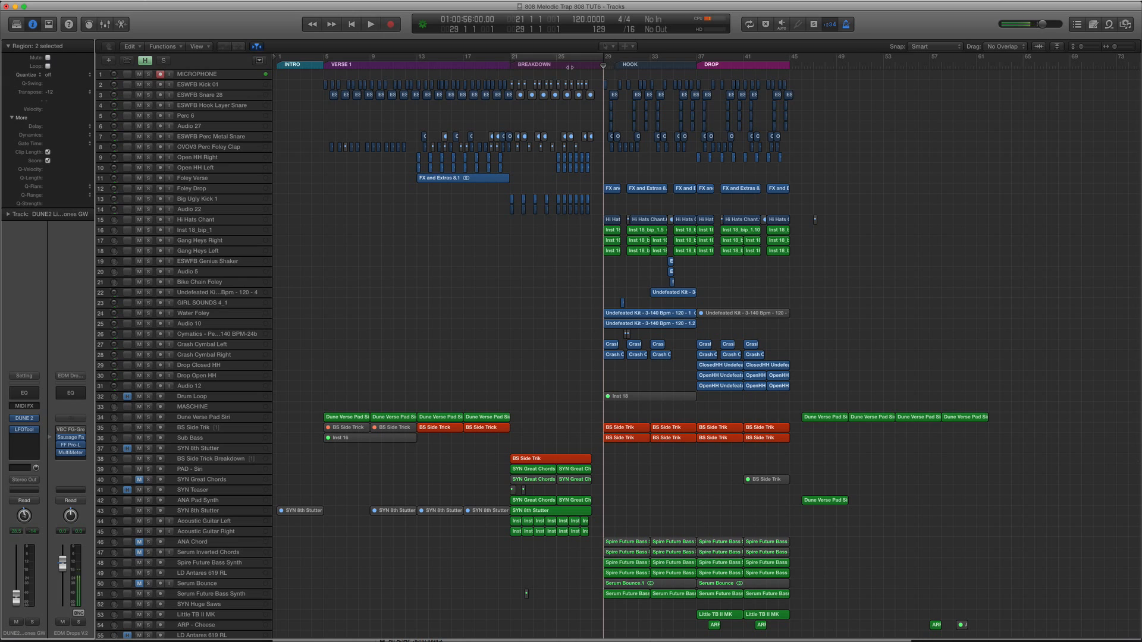
pyautogui.press('g')
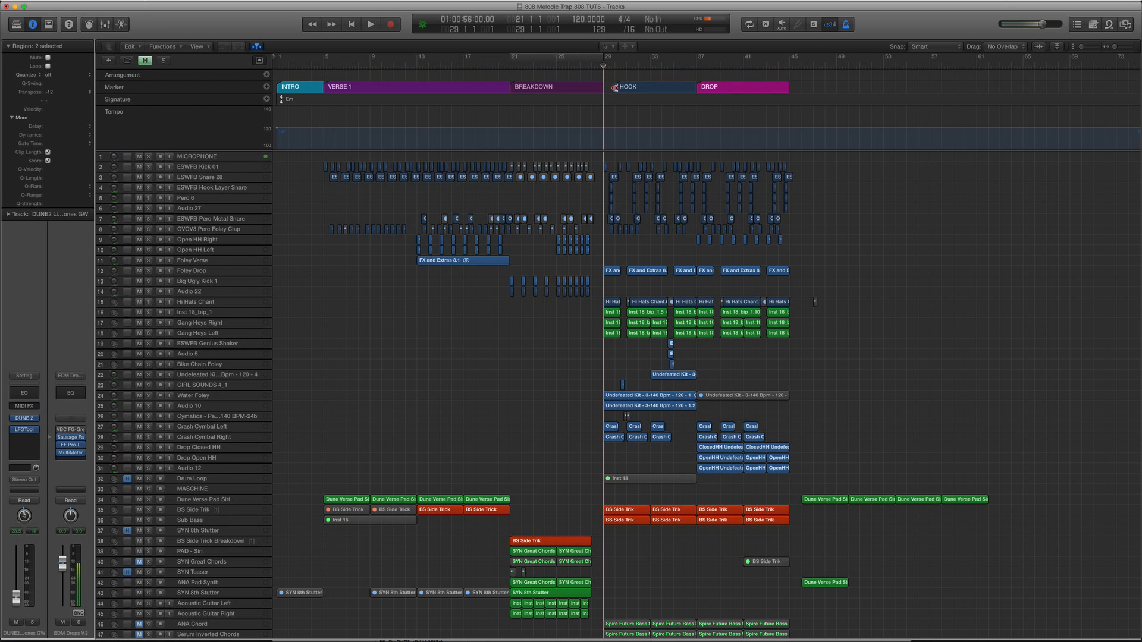
pyautogui.click(605, 87)
pyautogui.press('g')
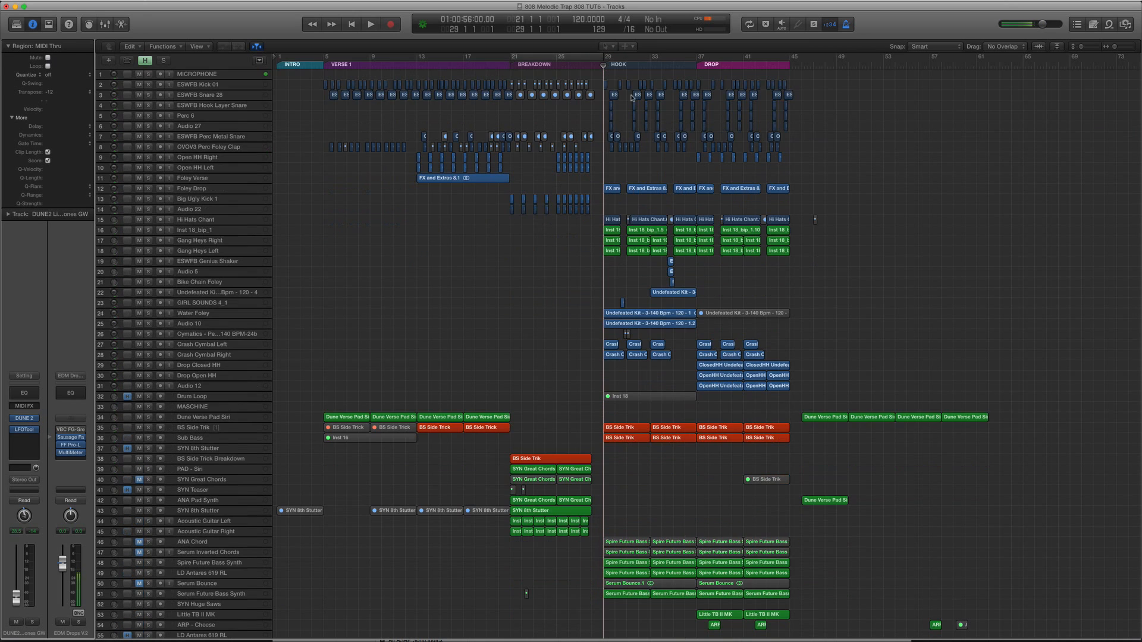
# Set a cycle range over the Hook from bar 29 to 37 and audition the ESWFB Kick 01 track in solo.
pyautogui.click(216, 85)
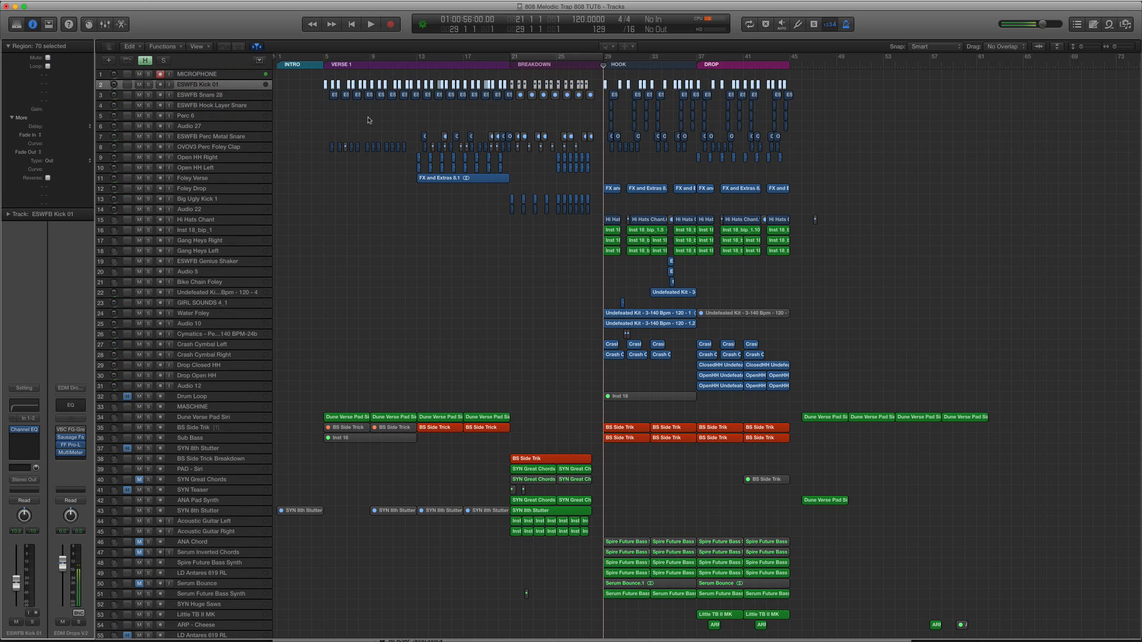
pyautogui.press('super+Down')
pyautogui.press('super+Down')
pyautogui.press('super+Down')
pyautogui.press('super+Down')
pyautogui.press('super+Right')
pyautogui.press('super+Right')
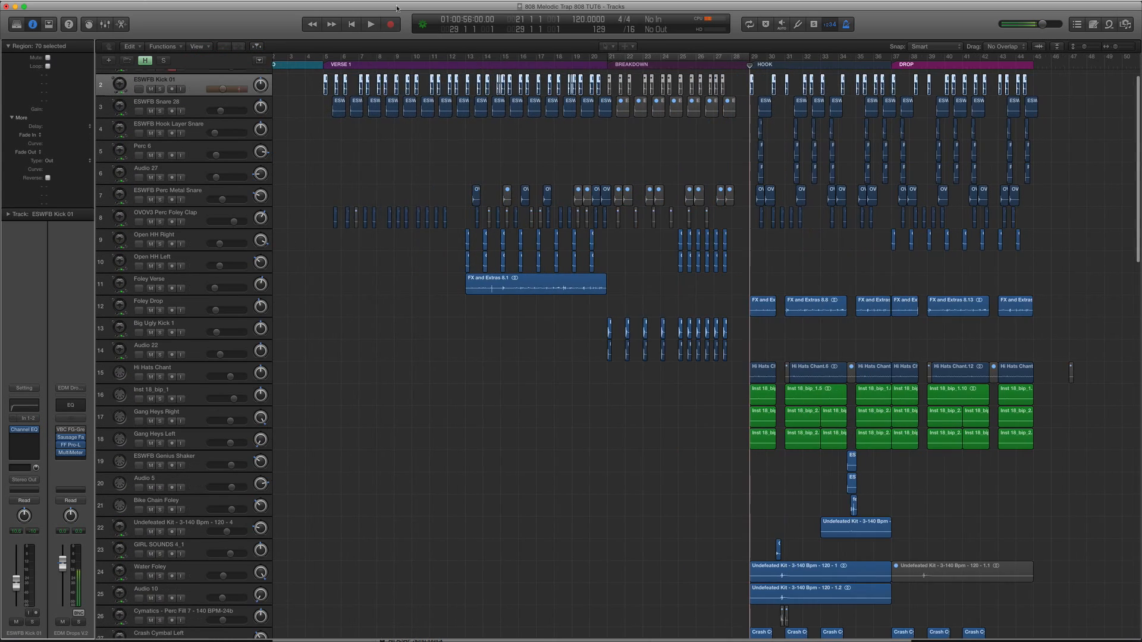
pyautogui.hscroll(1, 699, 86)
pyautogui.scroll(3, 733, 79)
pyautogui.moveTo(741, 59); pyautogui.dragTo(880, 68)
pyautogui.hotkey('ctrl', 's')
pyautogui.press('space')
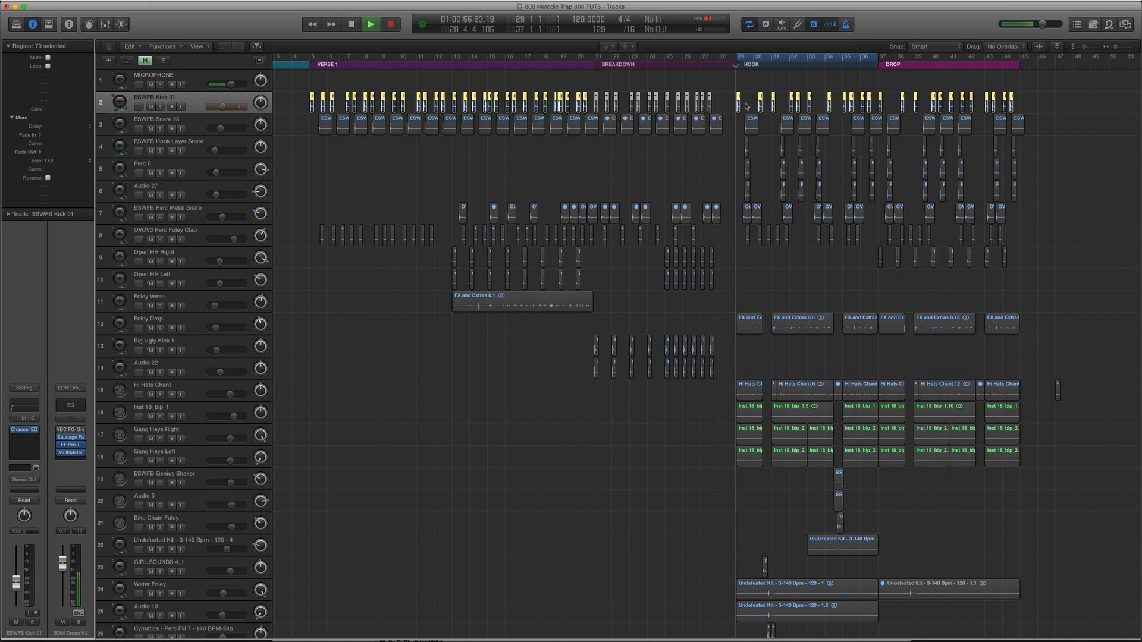
pyautogui.press('space')
# Raise the low-cut frequency slightly in ESWFB Kick 01's Channel EQ with the analyzer enabled, then stop playback and close the EQ.
pyautogui.click(24, 431)
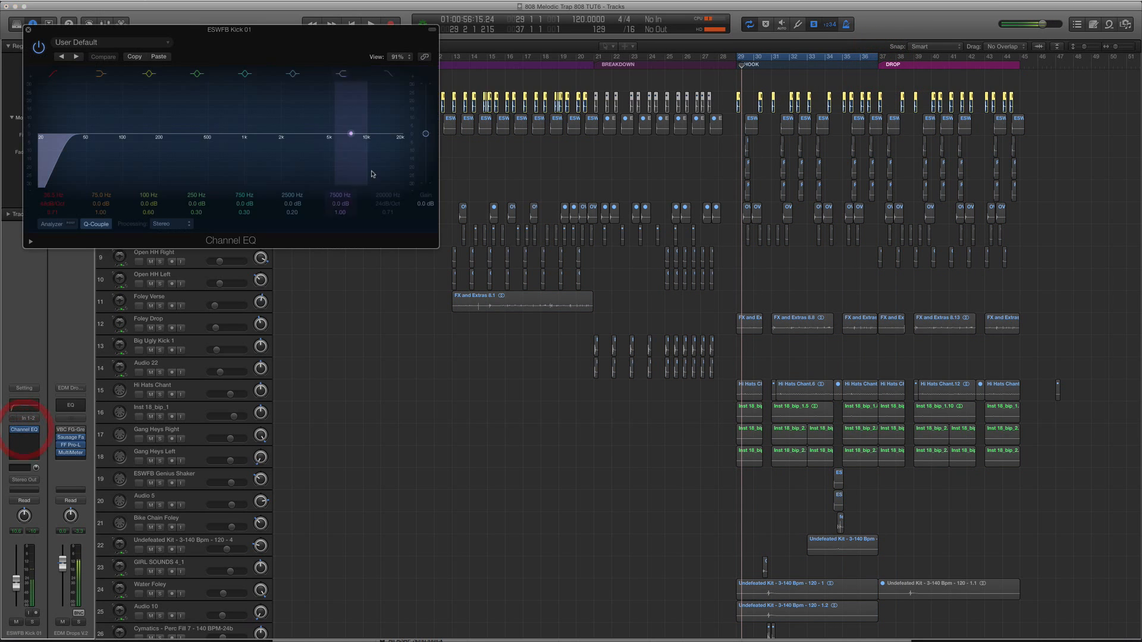
pyautogui.press('space')
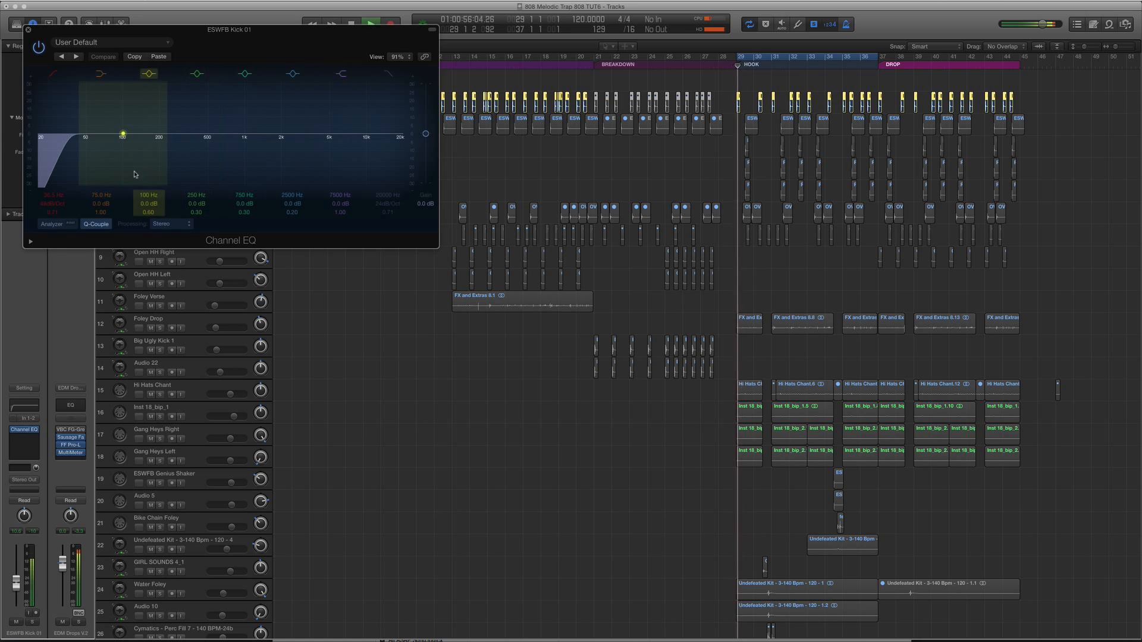
pyautogui.click(60, 224)
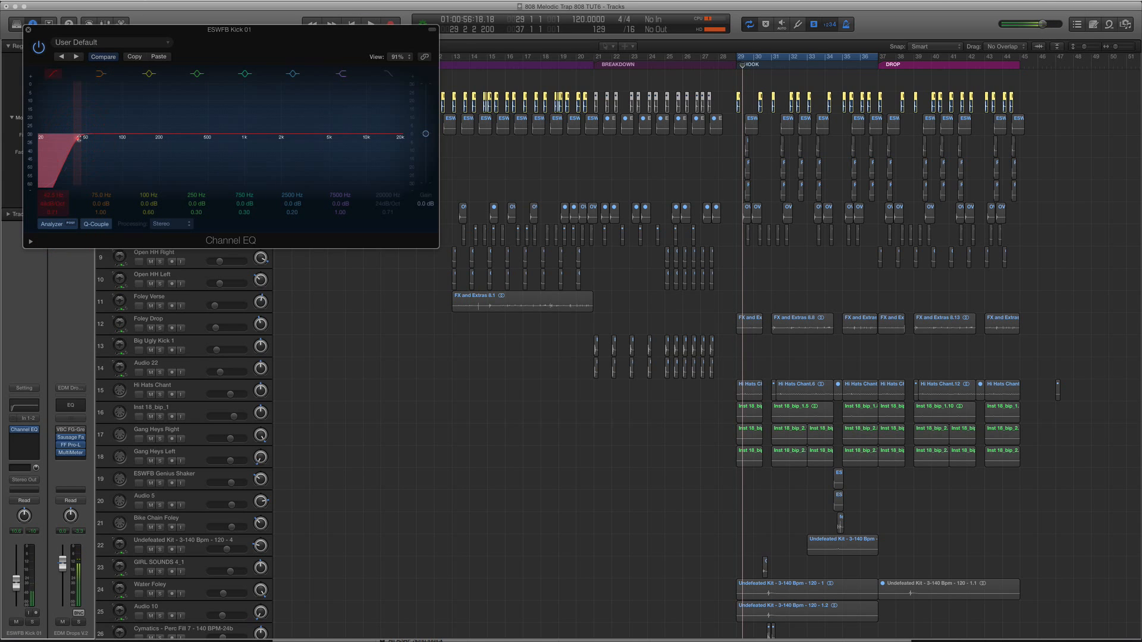
pyautogui.press('space')
pyautogui.click(28, 29)
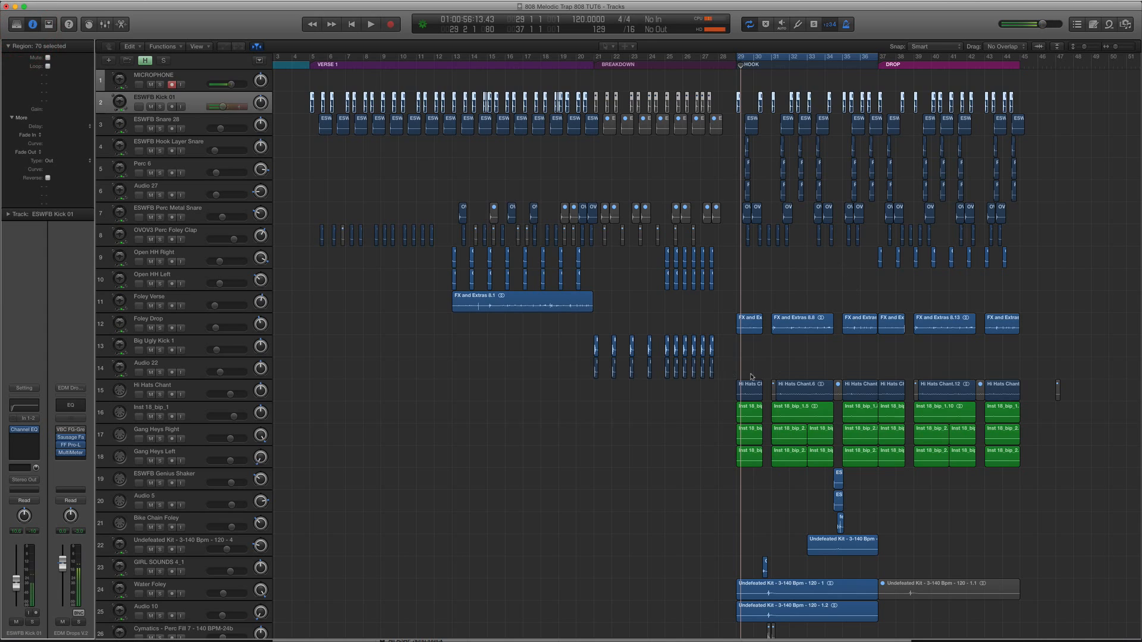
# Solo the Sub Bass track and audition it briefly at the start of the Hook.
pyautogui.scroll(-10, 751, 376)
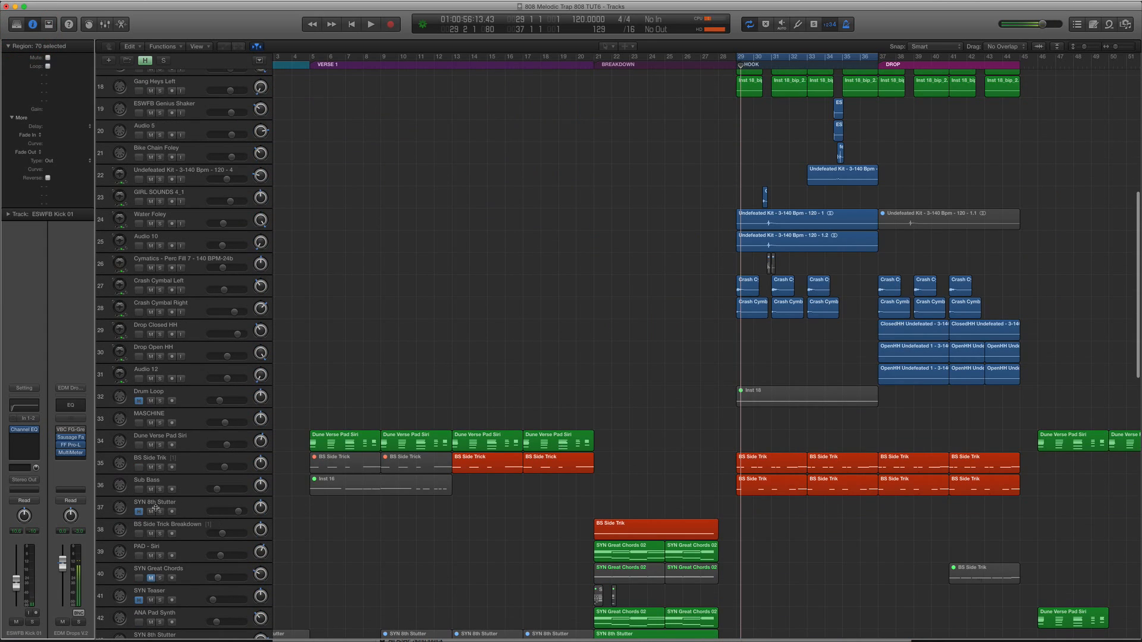
pyautogui.click(161, 490)
pyautogui.press('space')
pyautogui.press('space')
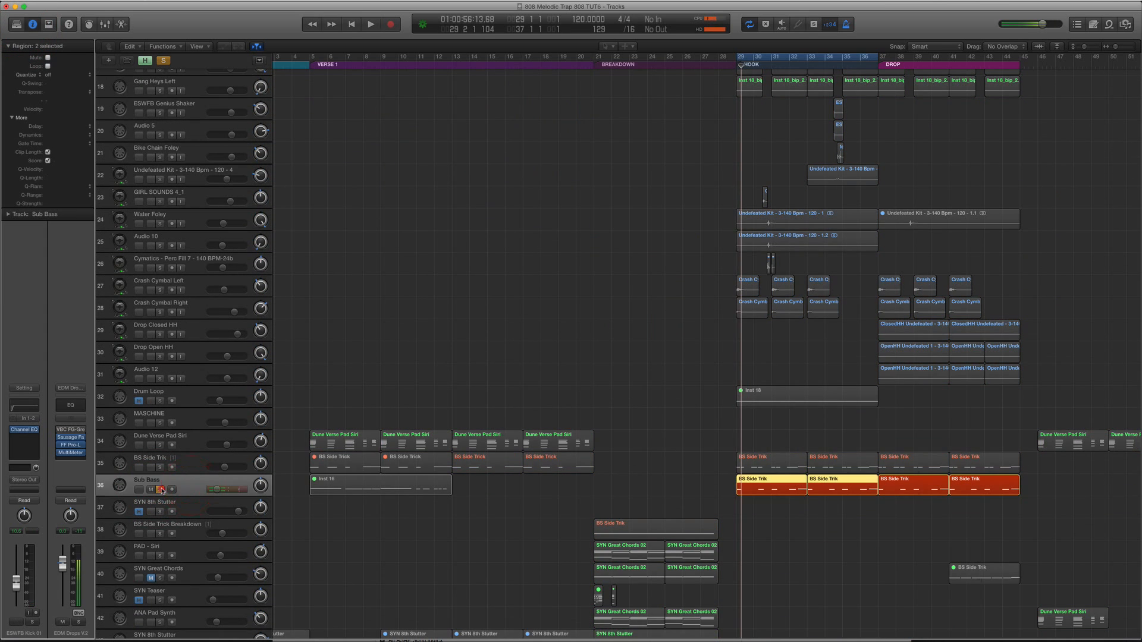
# Turn off solo on the Sub Bass track and play the full Hook mix from bar 29 with the whole arrangement in view.
pyautogui.click(160, 490)
pyautogui.press('super+Up')
pyautogui.press('super+Up')
pyautogui.press('super+Up')
pyautogui.press('super+Up')
pyautogui.press('super+Up')
pyautogui.press('super+Left')
pyautogui.press('super+Left')
pyautogui.press('super+Left')
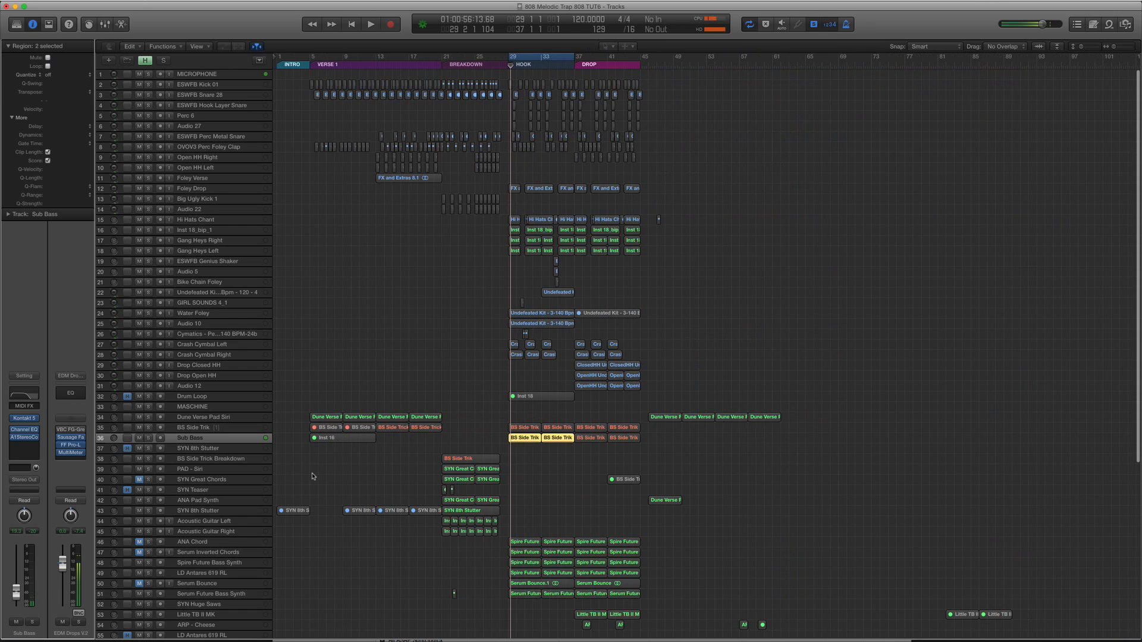
pyautogui.press('space')
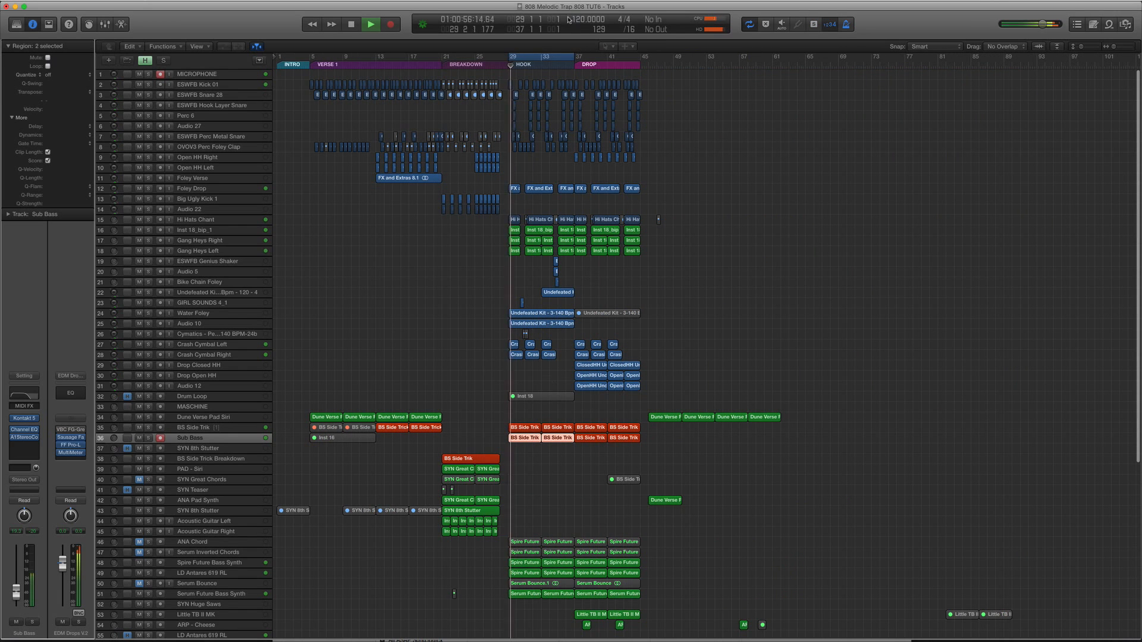
# Look over the synth tracks during Hook playback, stop playback, and switch off the cycle range.
pyautogui.scroll(-15, 546, 232)
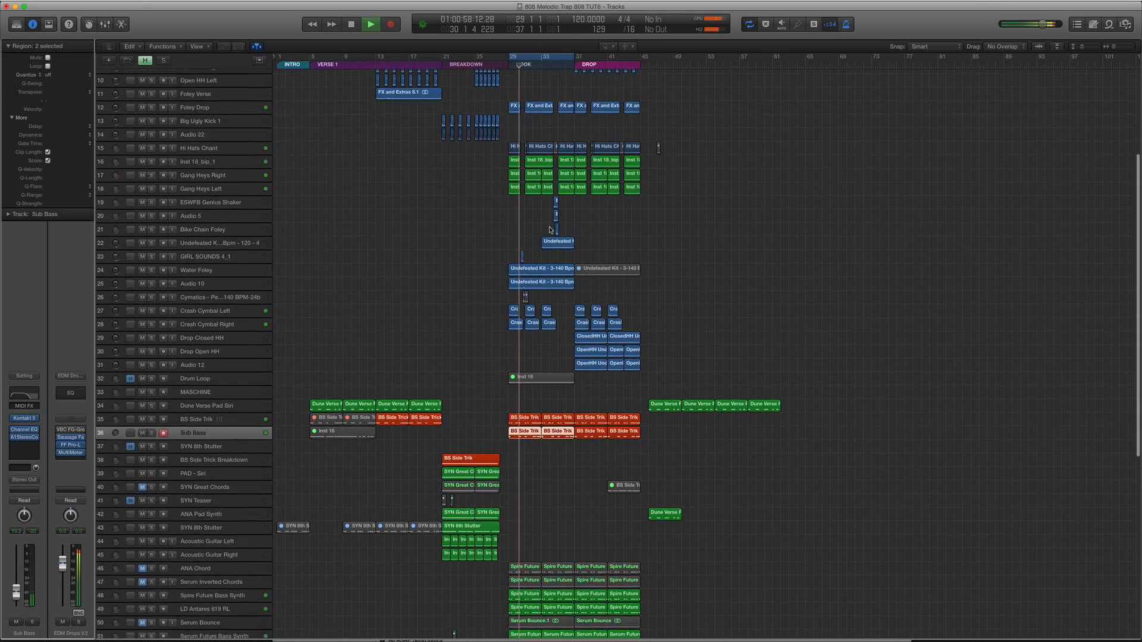
pyautogui.scroll(1, 544, 207)
pyautogui.moveTo(142, 528); pyautogui.dragTo(145, 540)
pyautogui.scroll(5, 192, 257)
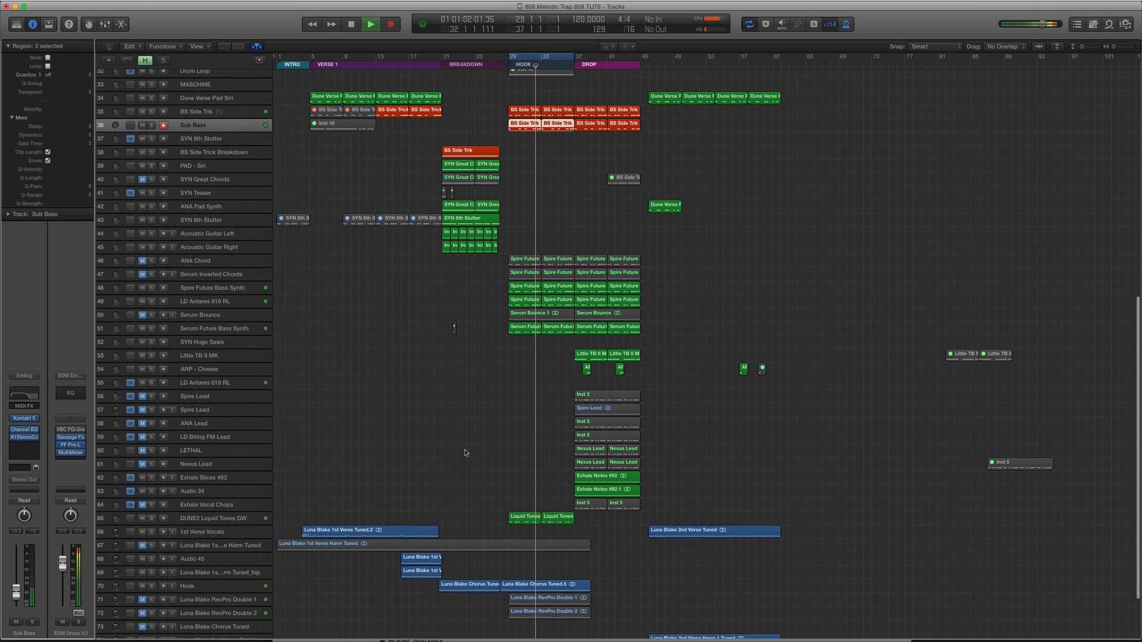
pyautogui.scroll(5, 391, 300)
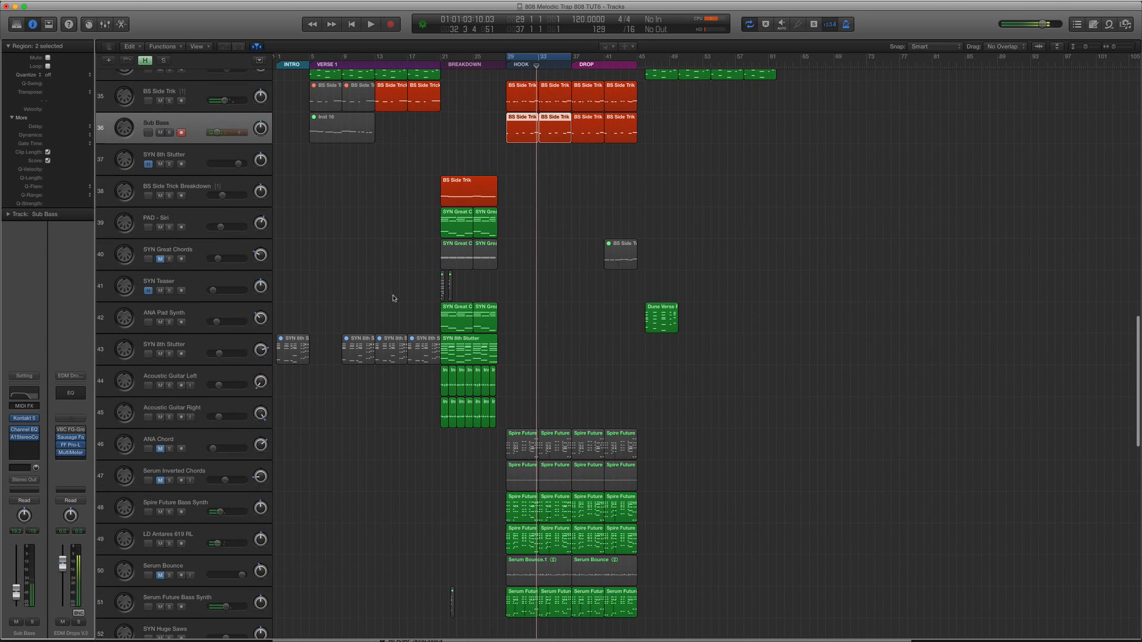
pyautogui.click(519, 56)
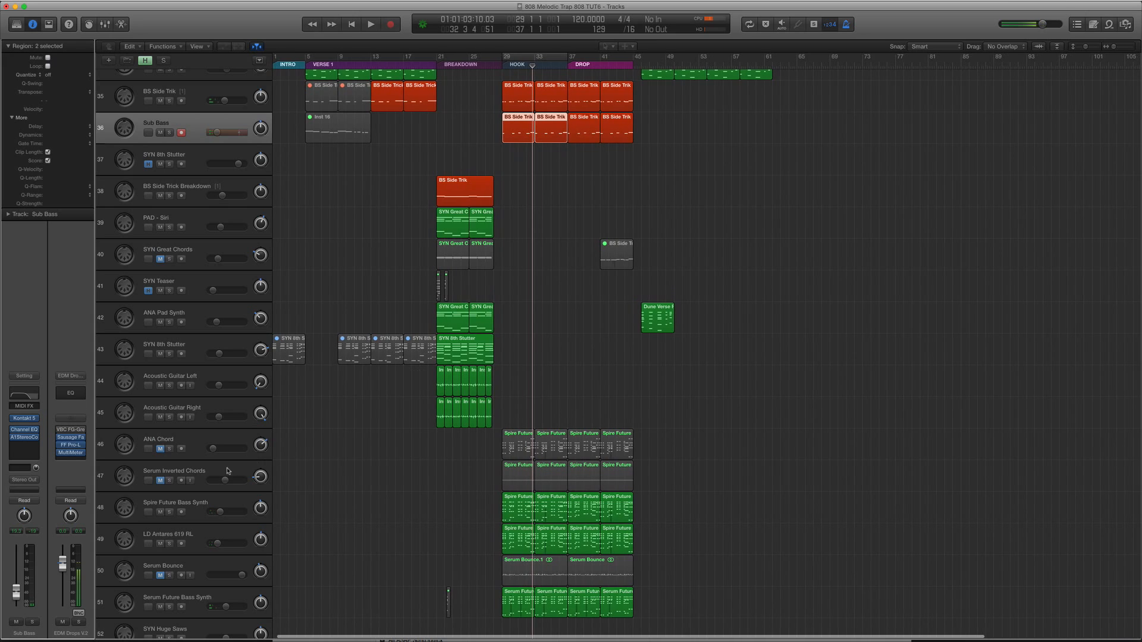
# Audition the Spire Future Bass Synth and LD Antares 619 RL tracks in solo within the Hook.
pyautogui.click(202, 504)
pyautogui.hotkey('ctrl', 's')
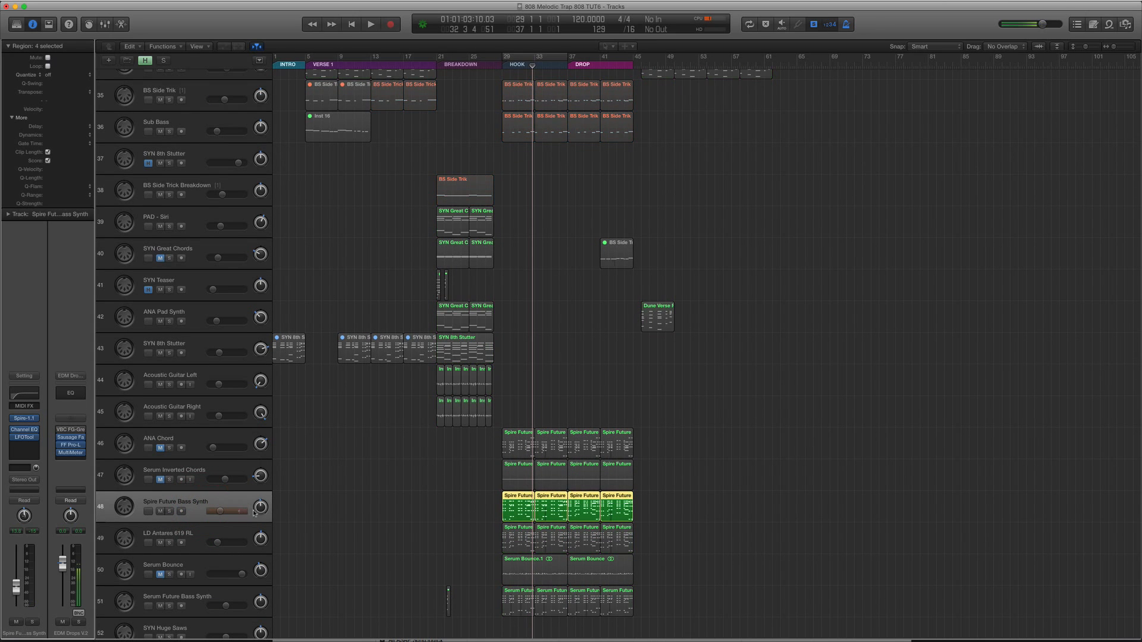
pyautogui.click(208, 528)
pyautogui.press('space')
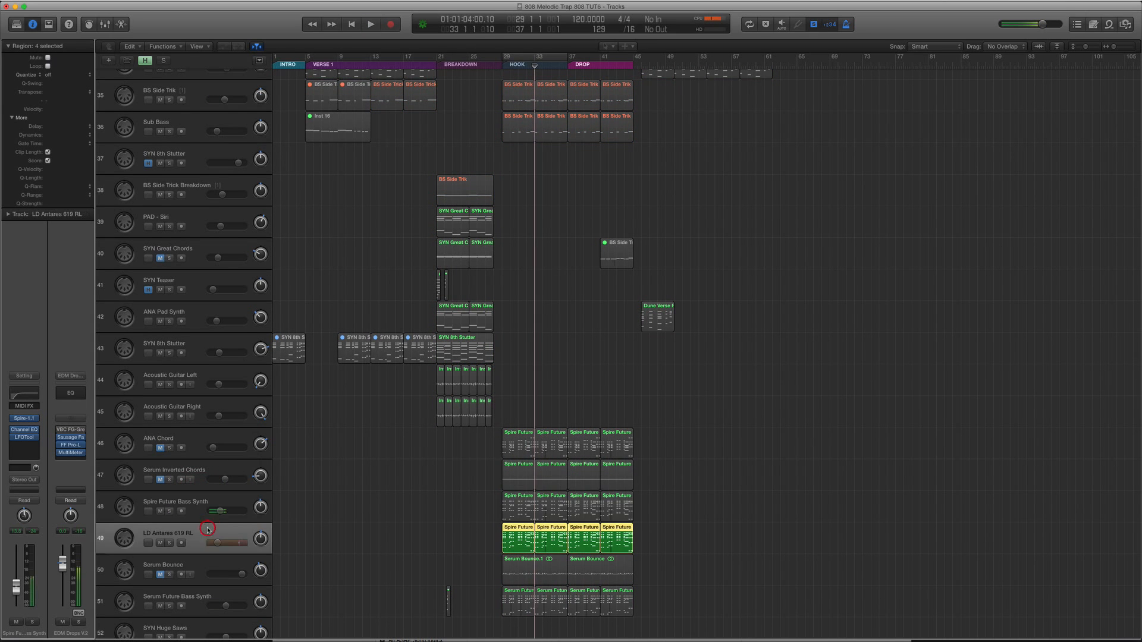
pyautogui.press('space')
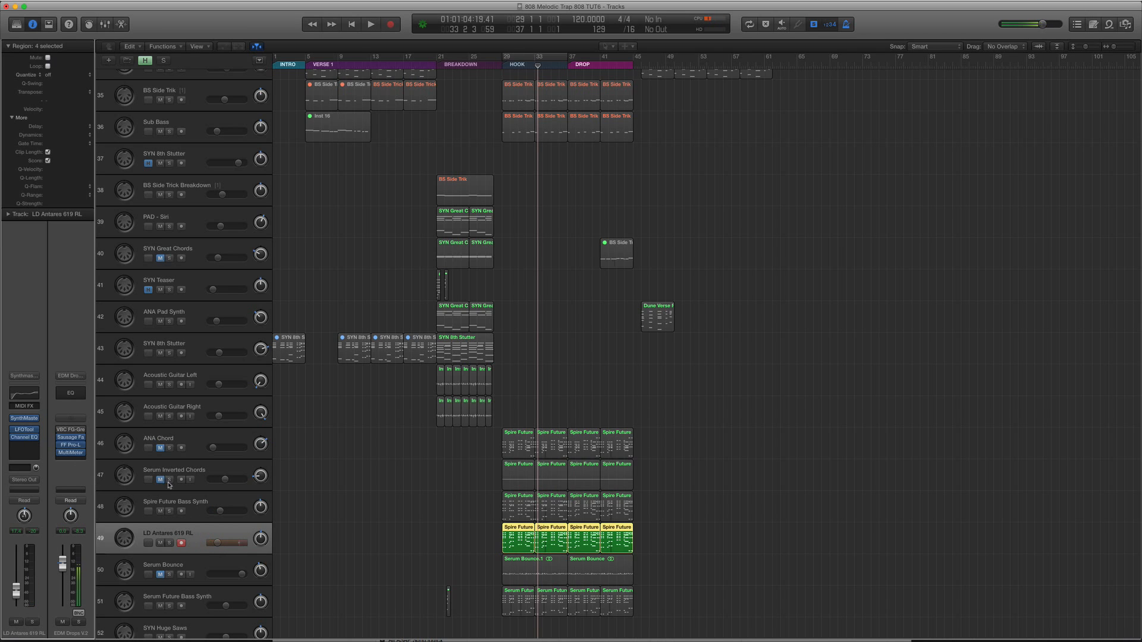
# Inspect the low cut in the Spire Future Bass Synth's Channel EQ and close the plug-in.
pyautogui.click(183, 499)
pyautogui.click(24, 431)
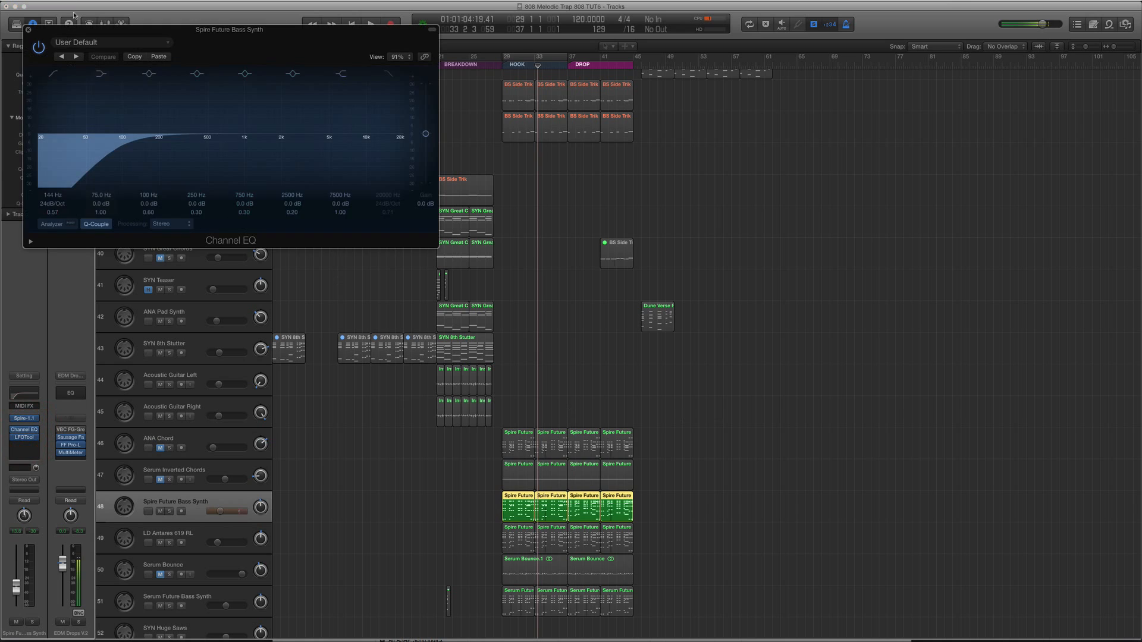
pyautogui.click(27, 28)
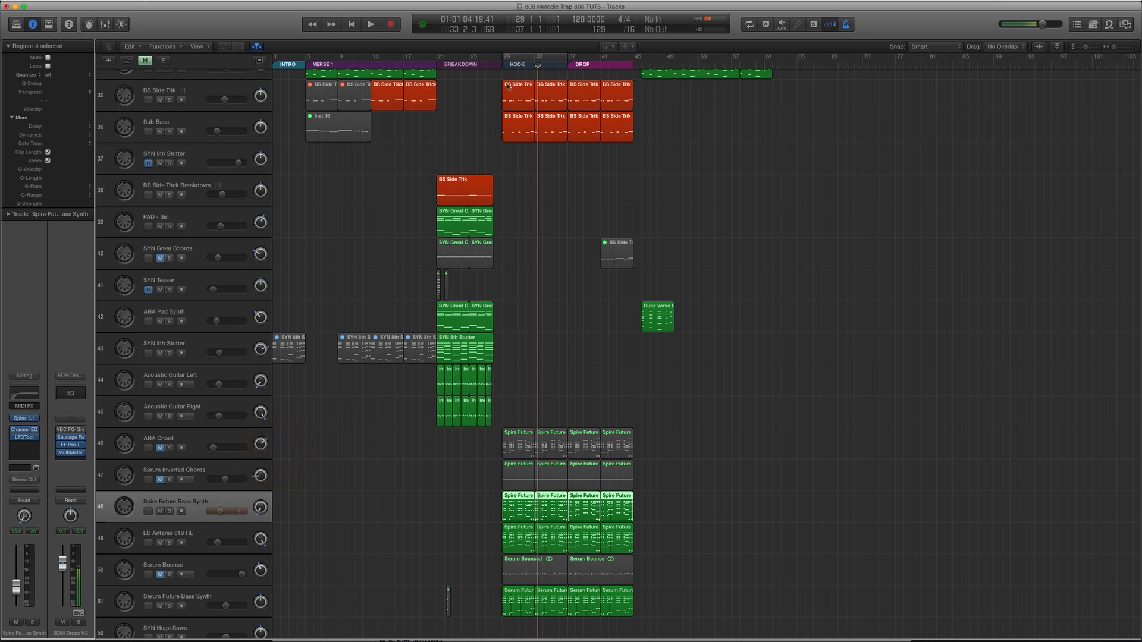
# Play the Hook from its start and compare the mix with the Serum Future Bass Synth muted and unmuted.
pyautogui.click(502, 63)
pyautogui.press('space')
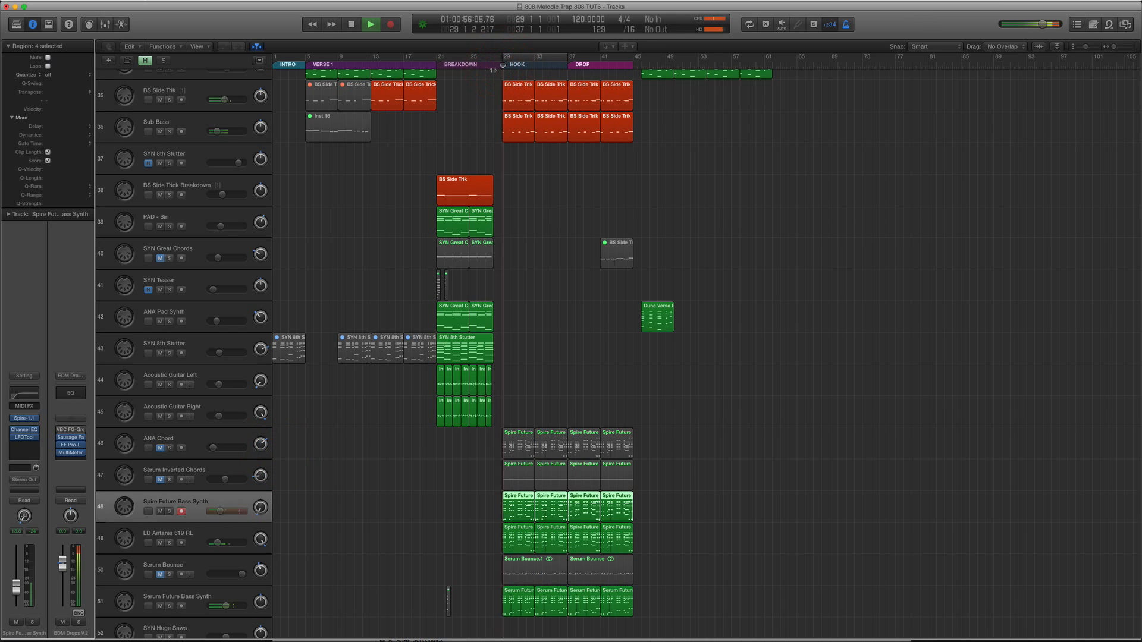
pyautogui.click(160, 606)
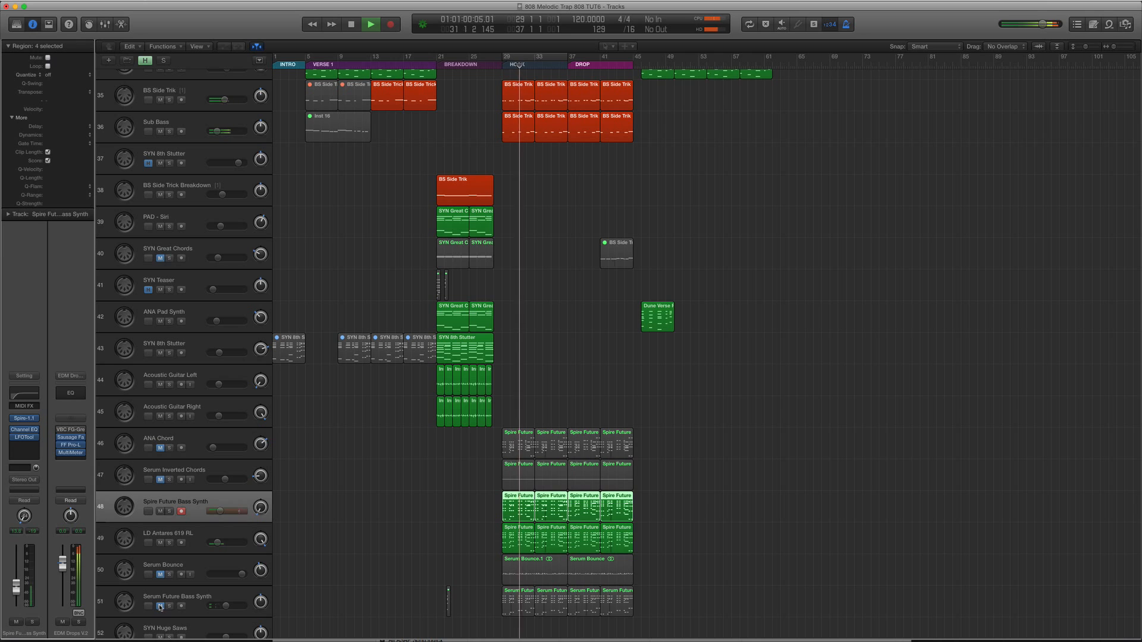
pyautogui.click(160, 606)
# Solo the Serum Future Bass Synth track and raise its volume to -2.3 dB.
pyautogui.click(220, 607)
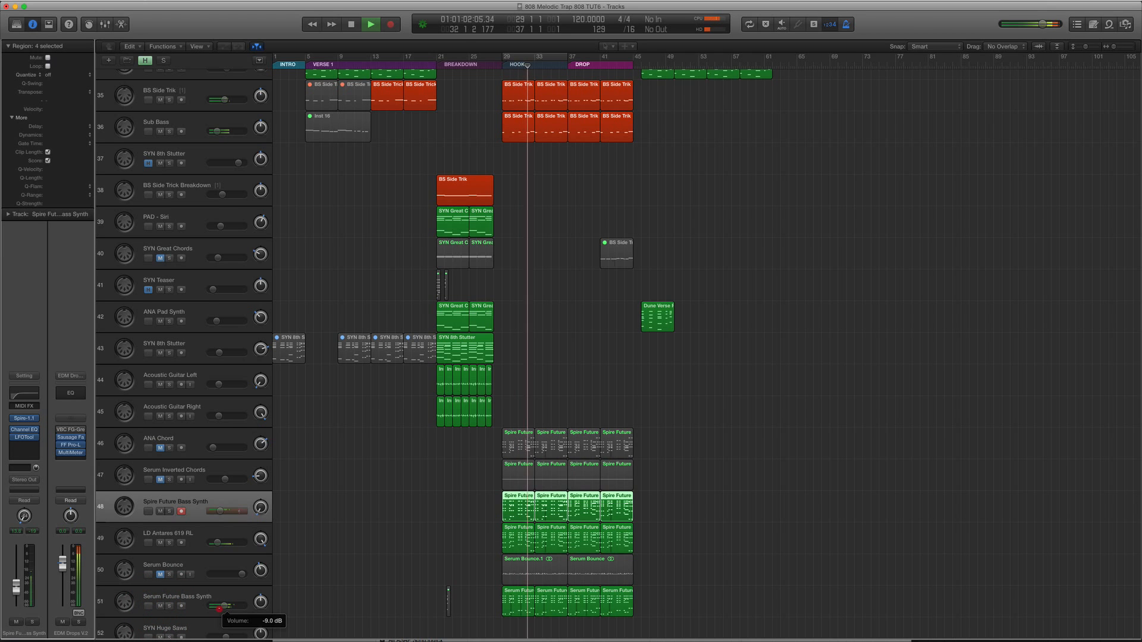
pyautogui.click(200, 597)
pyautogui.hotkey('ctrl', 's')
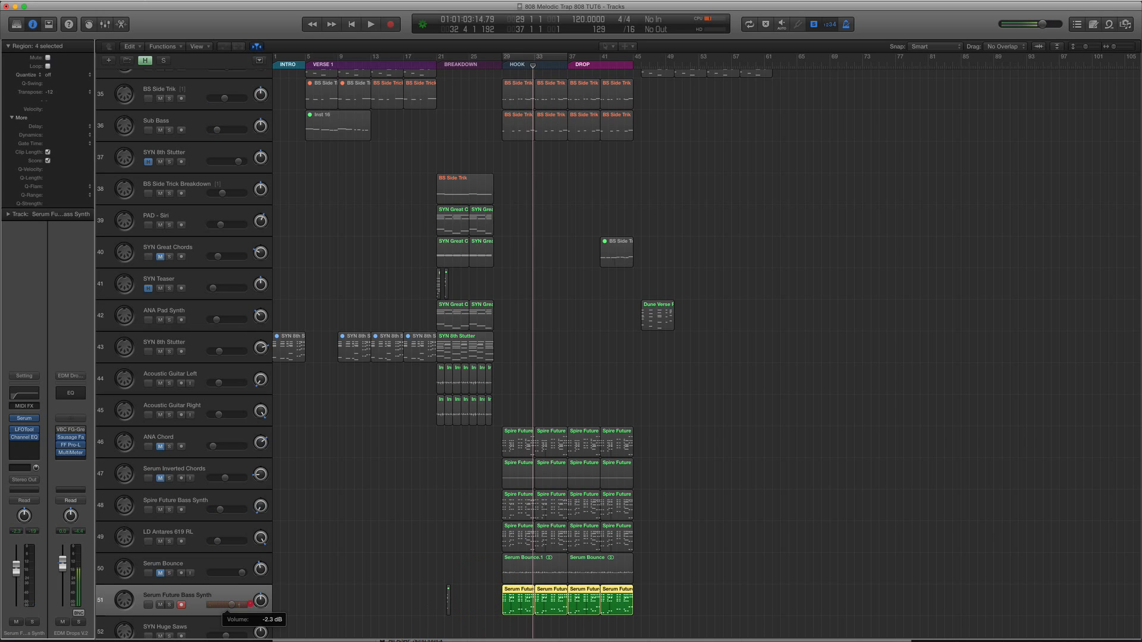
# Bounce the four Serum Future Bass Synth regions in place to a new track, leaving the source regions and including volume/pan automation.
pyautogui.hotkey('ctrl', 'b')
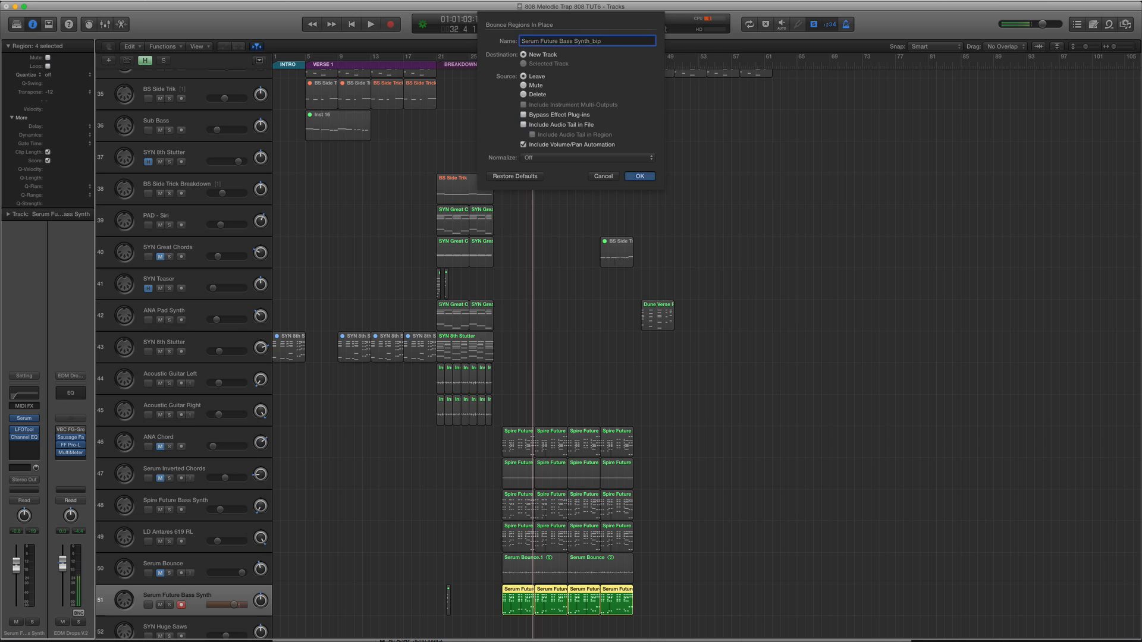
pyautogui.press('Return')
pyautogui.moveTo(231, 623)
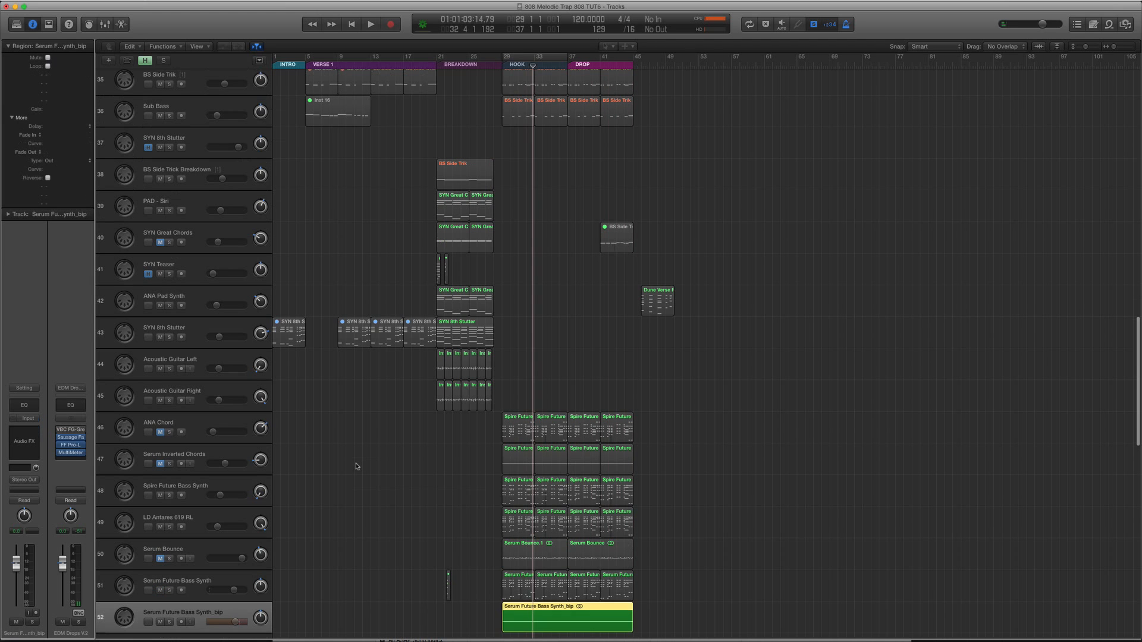
pyautogui.scroll(15, 356, 466)
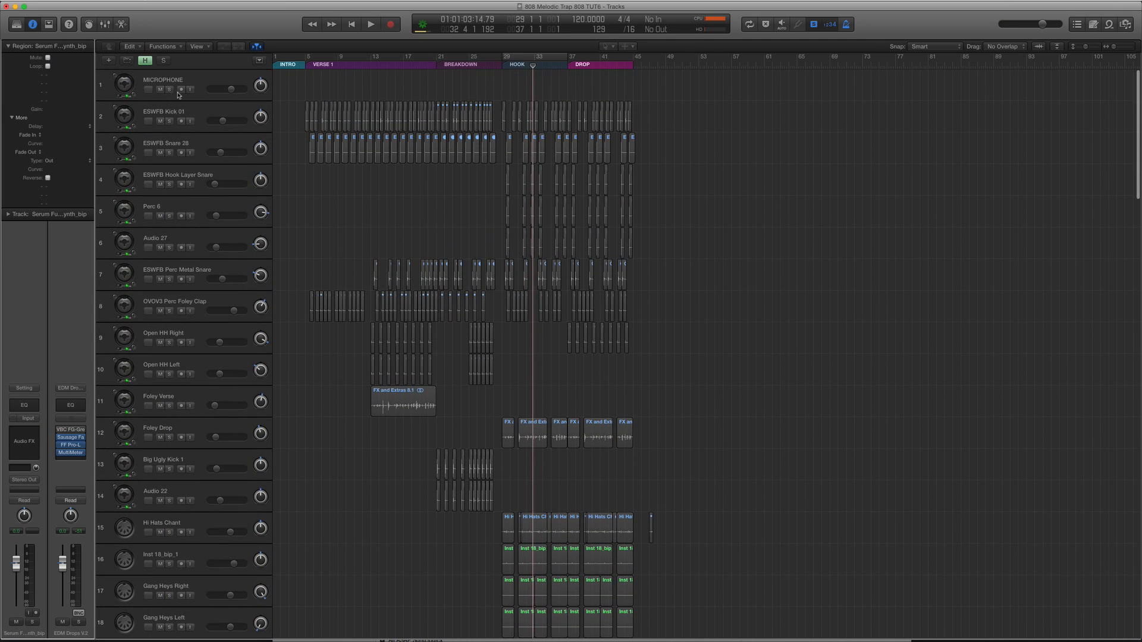
pyautogui.scroll(-15, 458, 419)
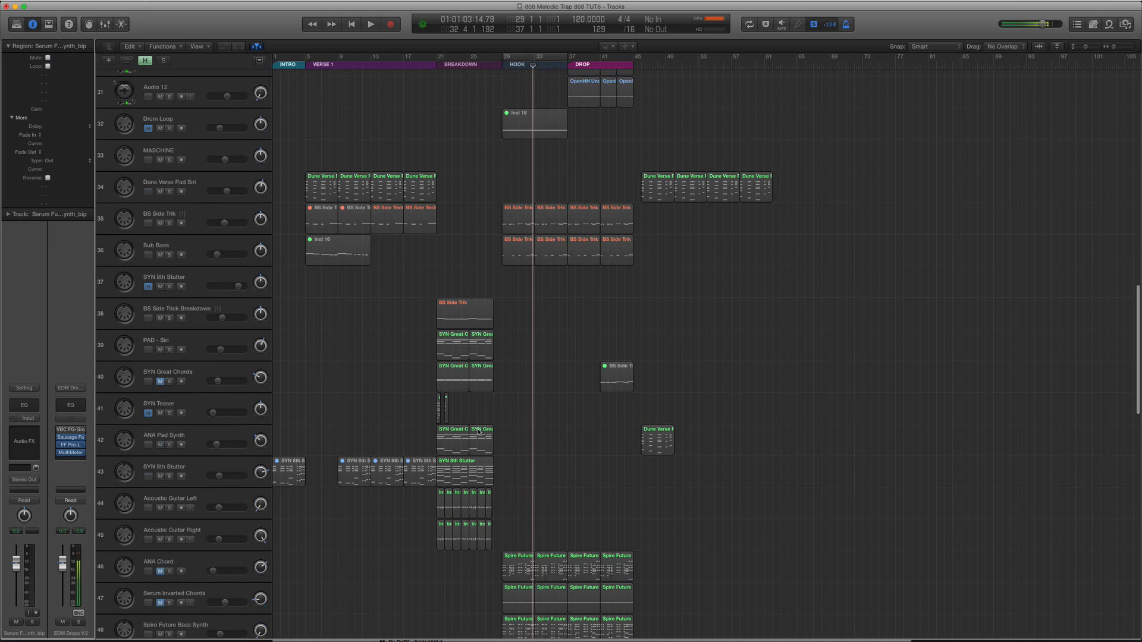
# In the Serum Future Bass Synth's Serum patch, switch oscillator A to the BS2 - Acid wavetable and oscillator B to AC-StaticPhoneRing.
pyautogui.click(187, 545)
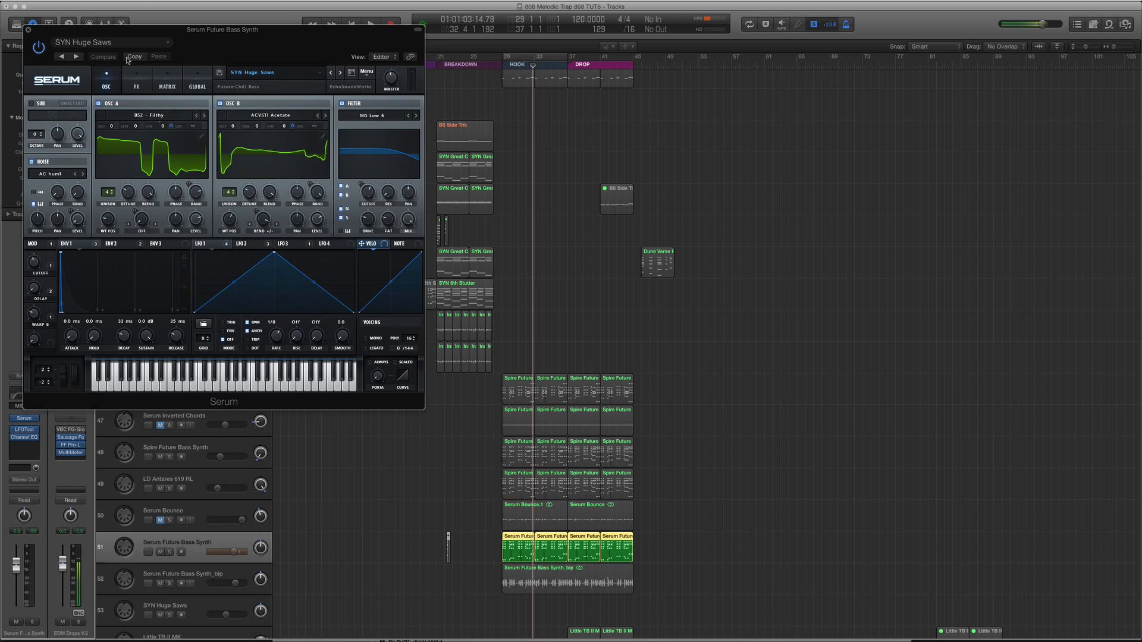
pyautogui.click(197, 116)
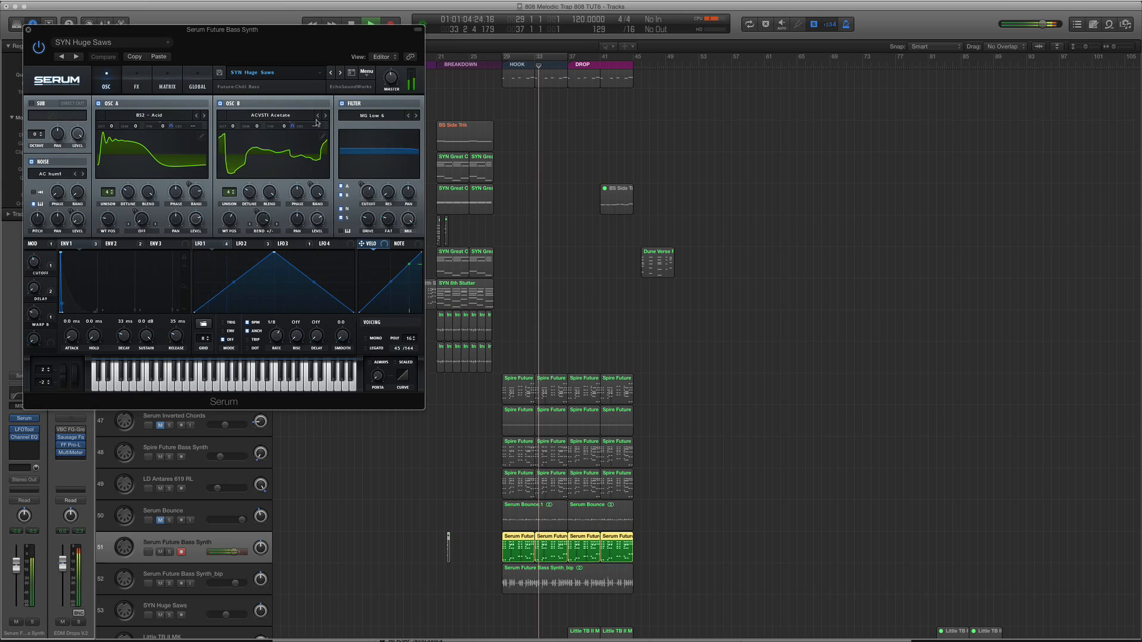
pyautogui.click(318, 117)
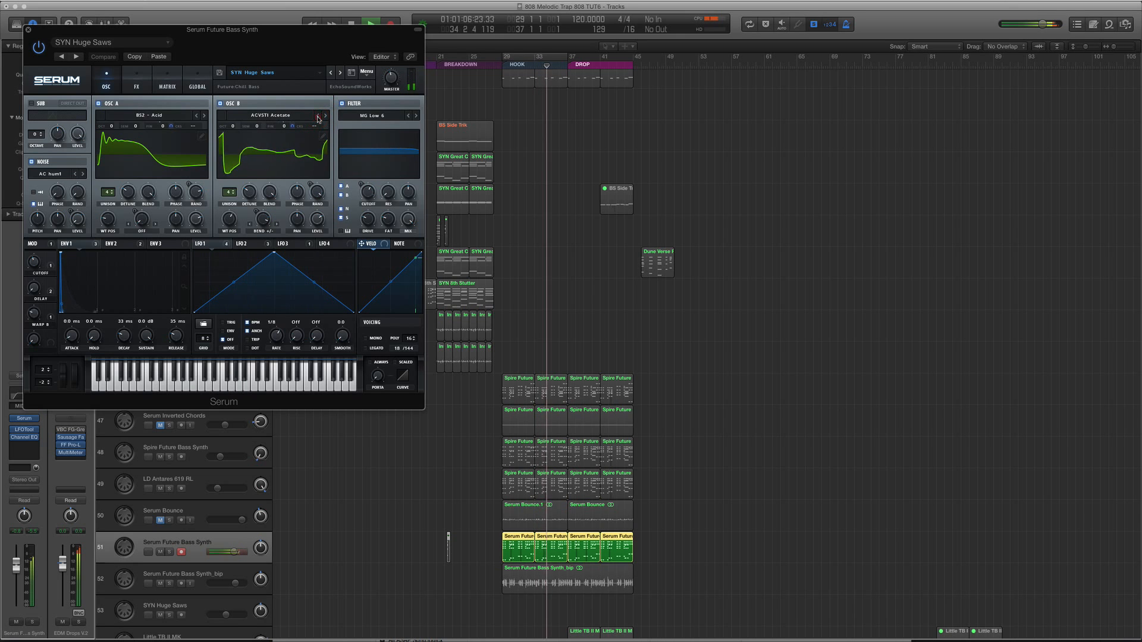
pyautogui.click(317, 117)
pyautogui.click(290, 117)
pyautogui.moveTo(357, 146)
pyautogui.click(442, 160)
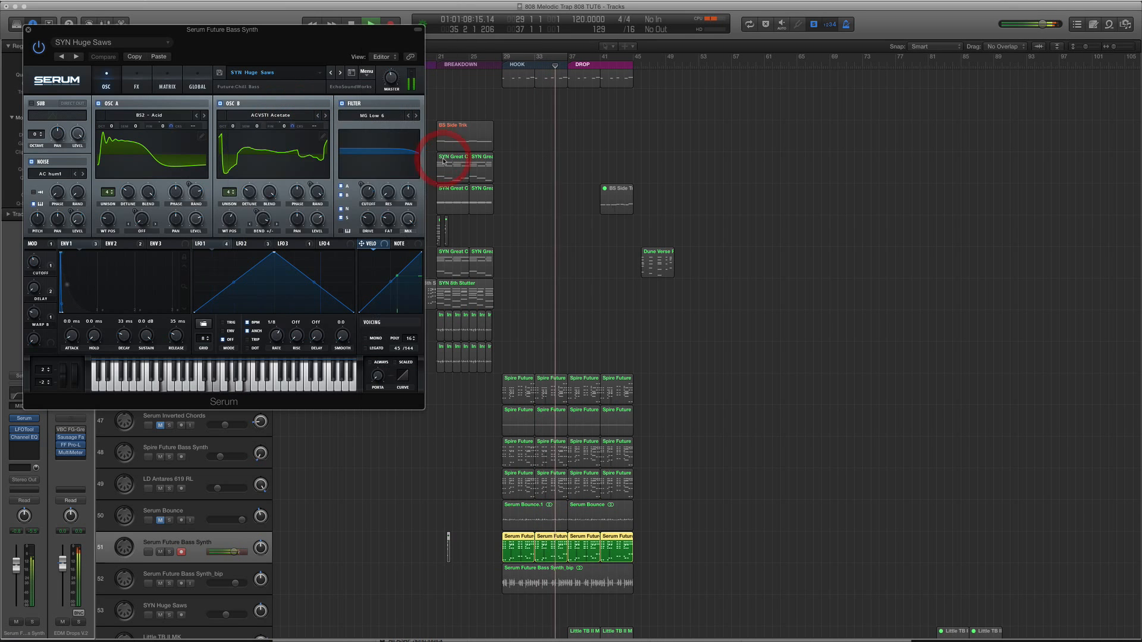
# Vary the Serum patch further by adjusting the oscillator knobs, disabling the noise oscillator and lowering the filter cutoff, and close Serum.
pyautogui.moveTo(264, 220); pyautogui.dragTo(237, 270)
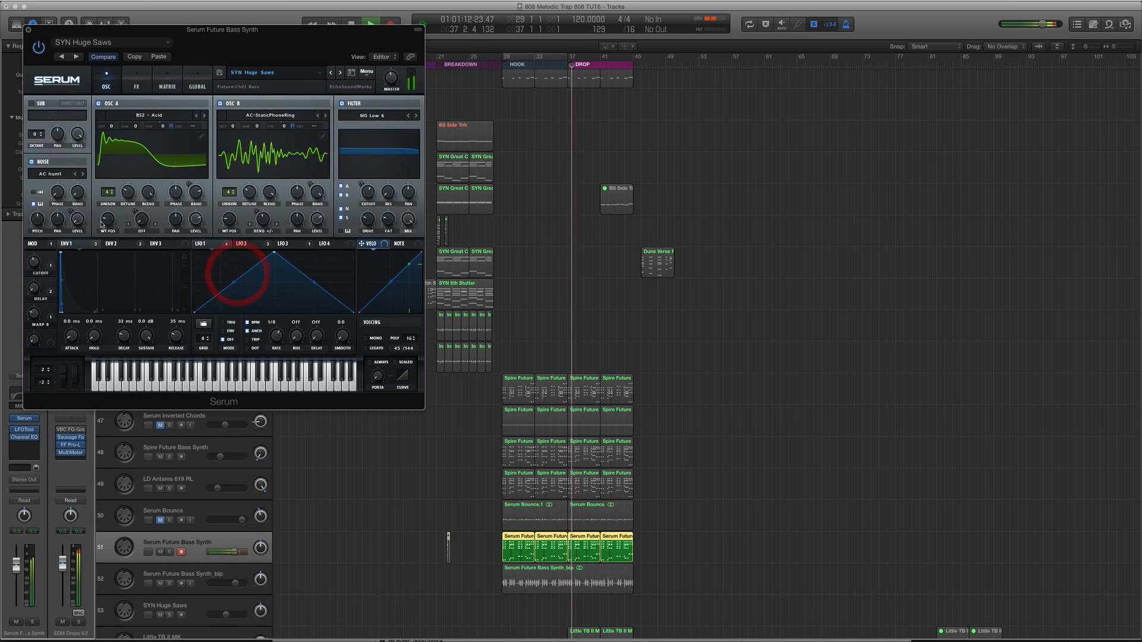
pyautogui.moveTo(108, 220); pyautogui.dragTo(99, 204)
pyautogui.click(31, 161)
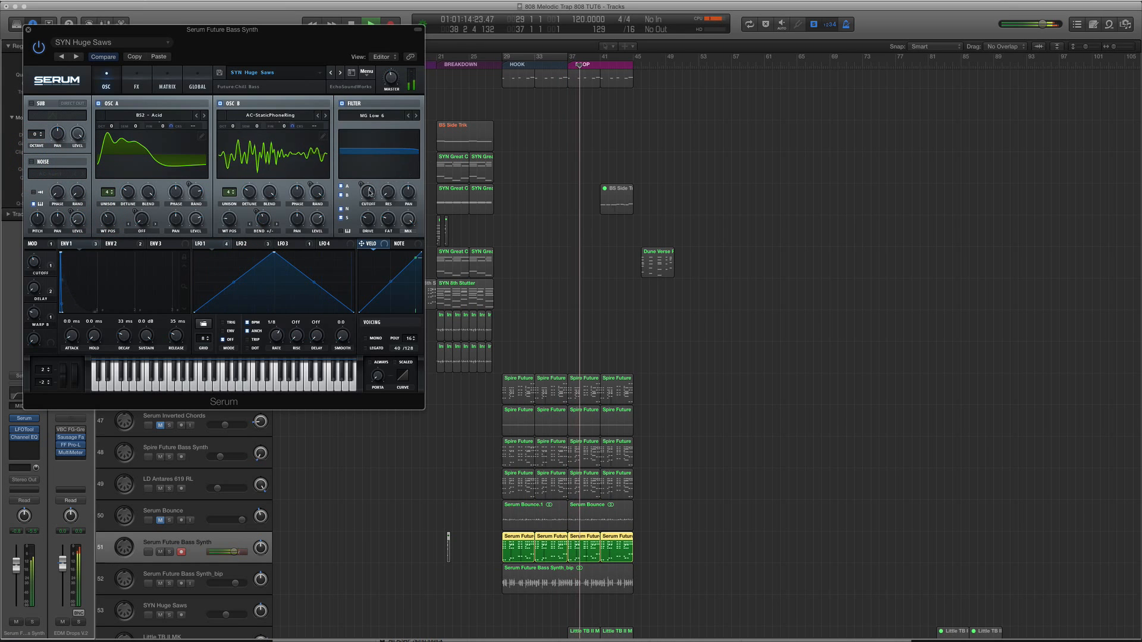
pyautogui.moveTo(368, 192); pyautogui.dragTo(369, 218)
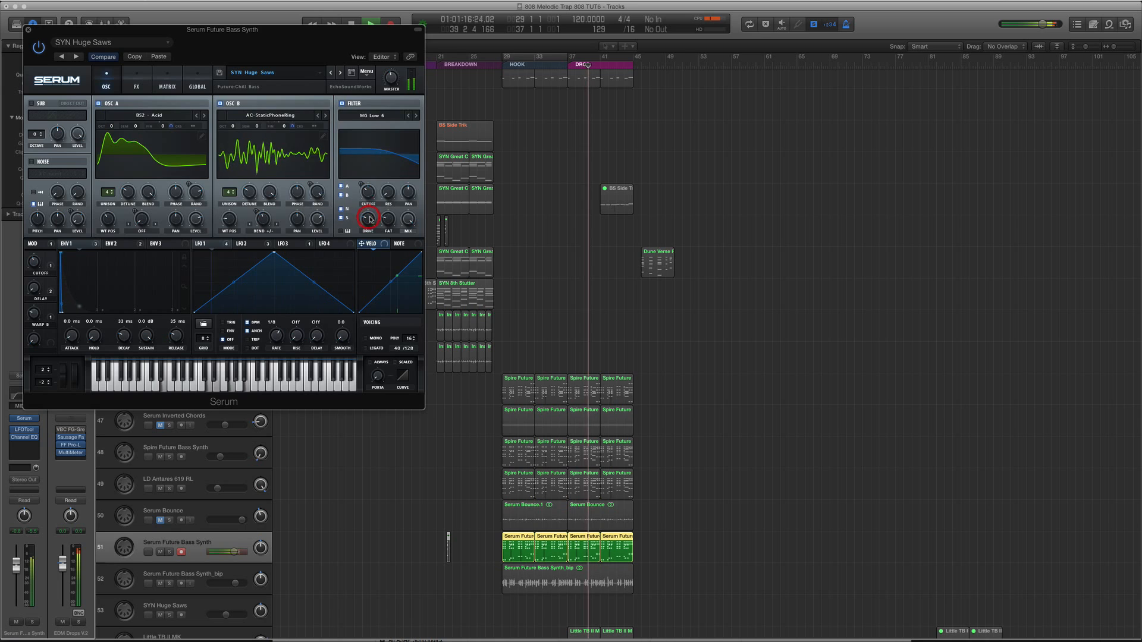
pyautogui.click(28, 29)
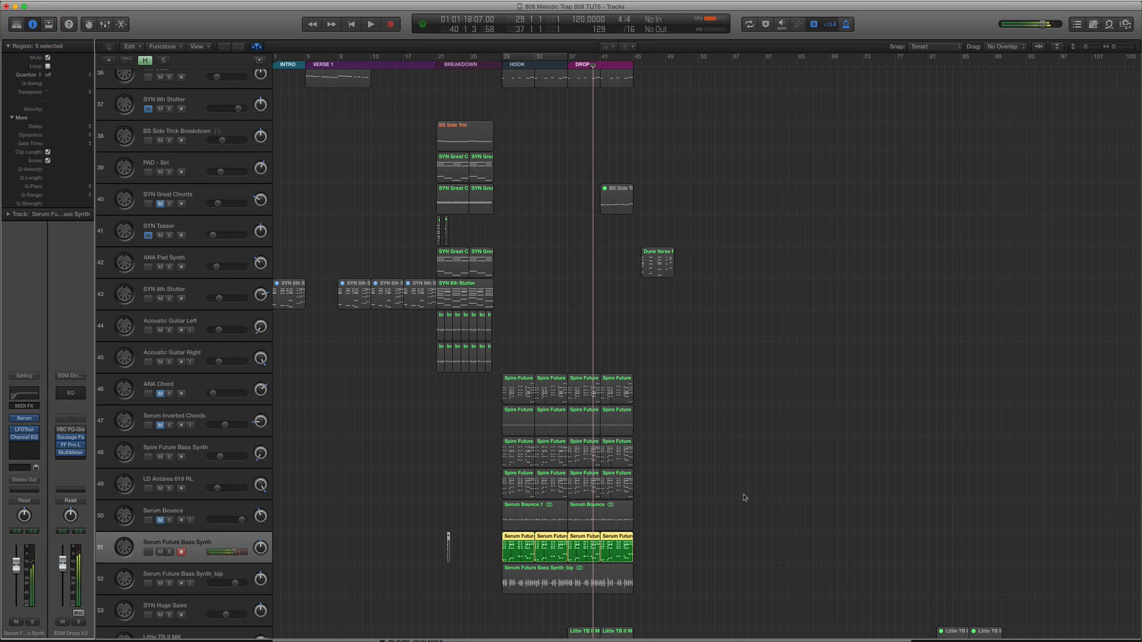
# Bounce the four Serum Future Bass Synth regions in place again, using the modified Serum sound.
pyautogui.click(503, 553)
pyautogui.hotkey('ctrl', 'b')
pyautogui.press('Return')
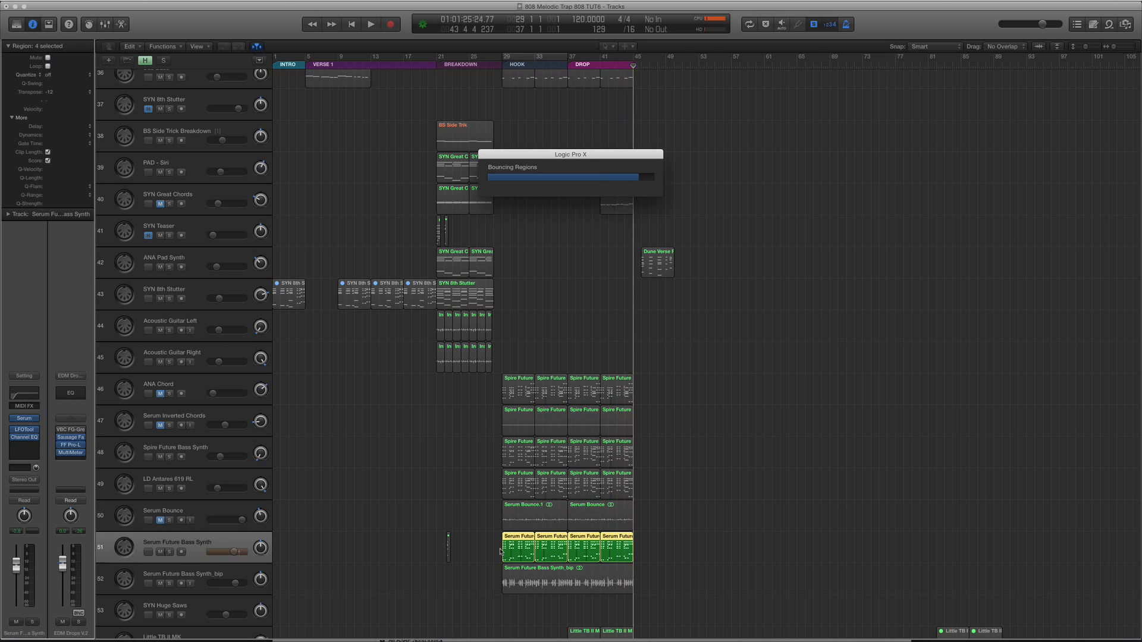
# Record-enable the MICROPHONE track and return to the bounced Serum tracks.
pyautogui.scroll(15, 476, 476)
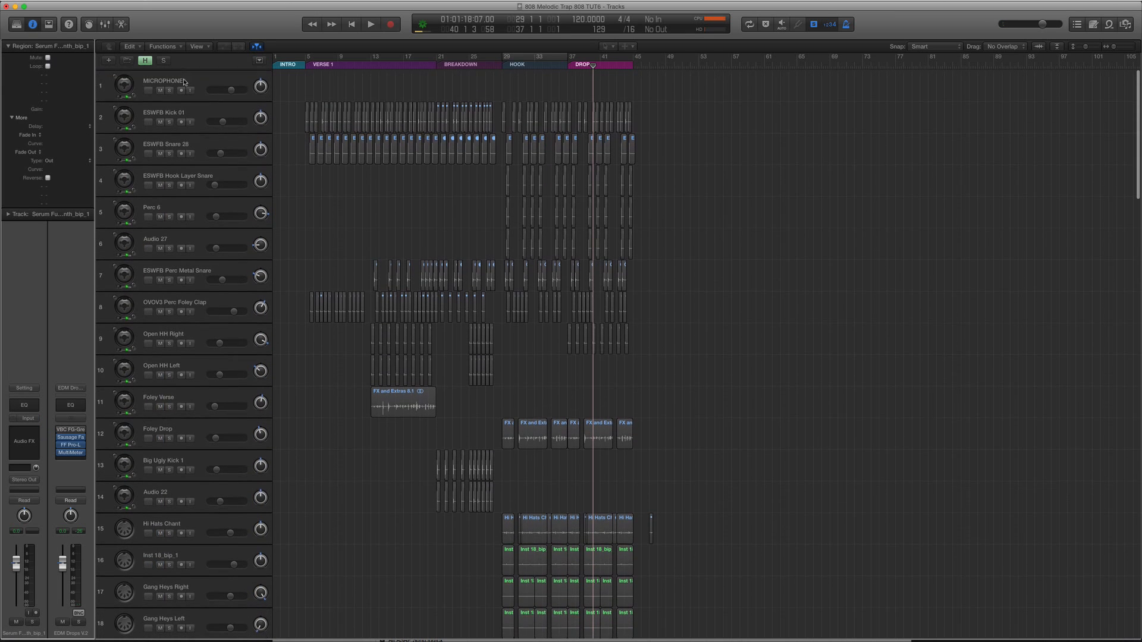
pyautogui.click(182, 89)
pyautogui.scroll(-20, 411, 202)
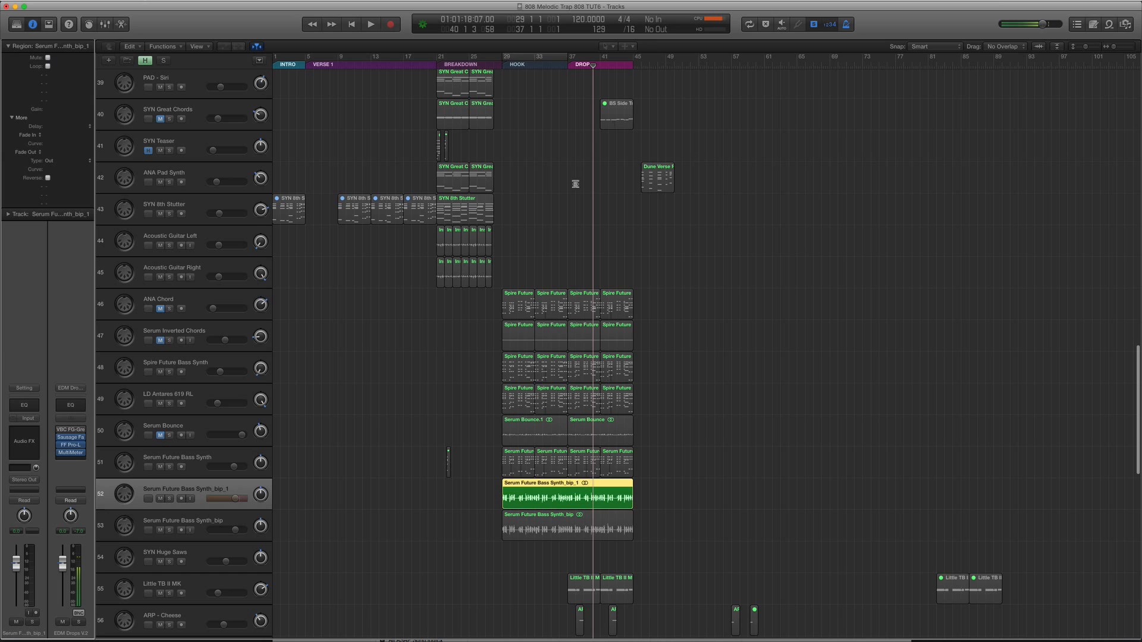
# Audition the two Serum Future Bass Synth bounces from the start of the Hook.
pyautogui.press('space')
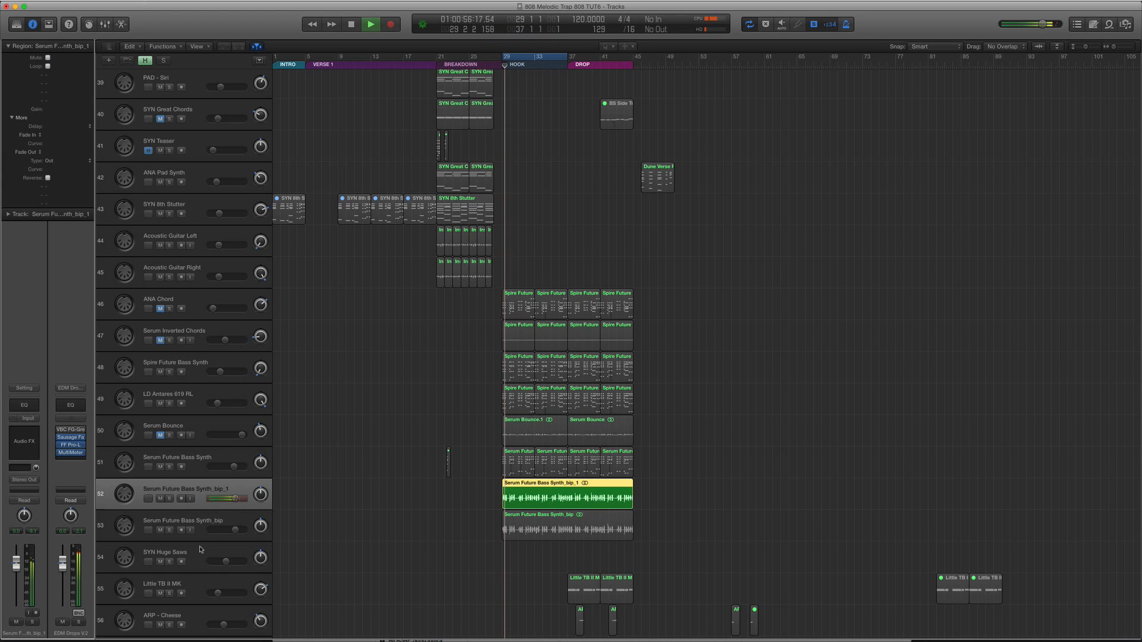
pyautogui.press('space')
pyautogui.click(206, 524)
pyautogui.press('space')
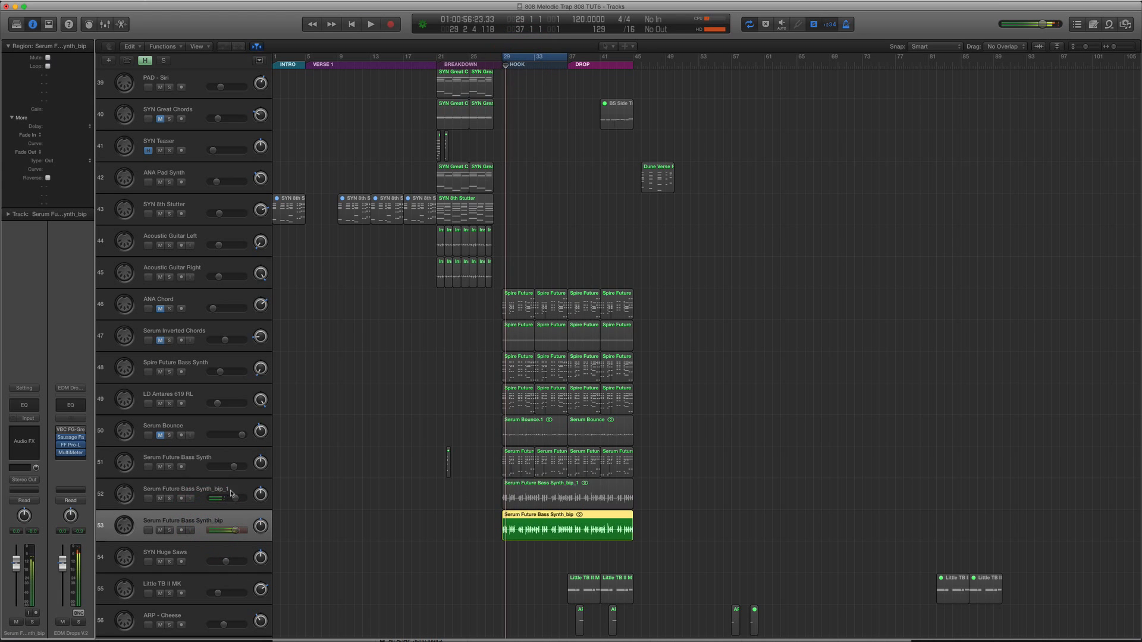
# Pan the Serum Future Bass Synth_bip_1 track off-centre, turn off solo, and select the original Serum Future Bass Synth track.
pyautogui.click(231, 493)
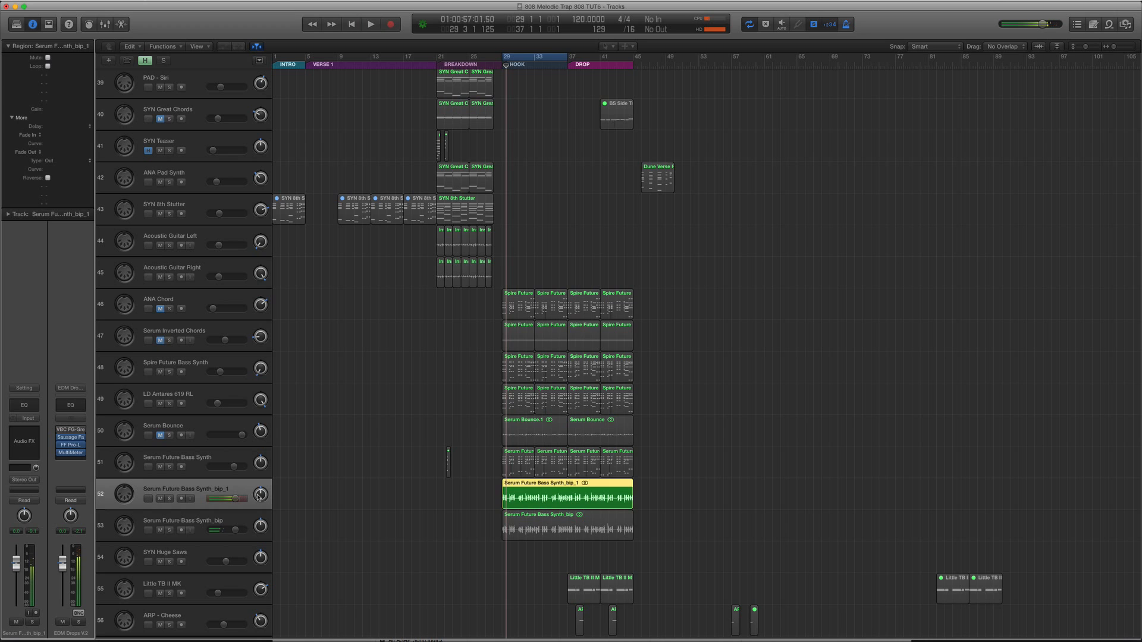
pyautogui.scroll(-1, 264, 531)
pyautogui.click(268, 385)
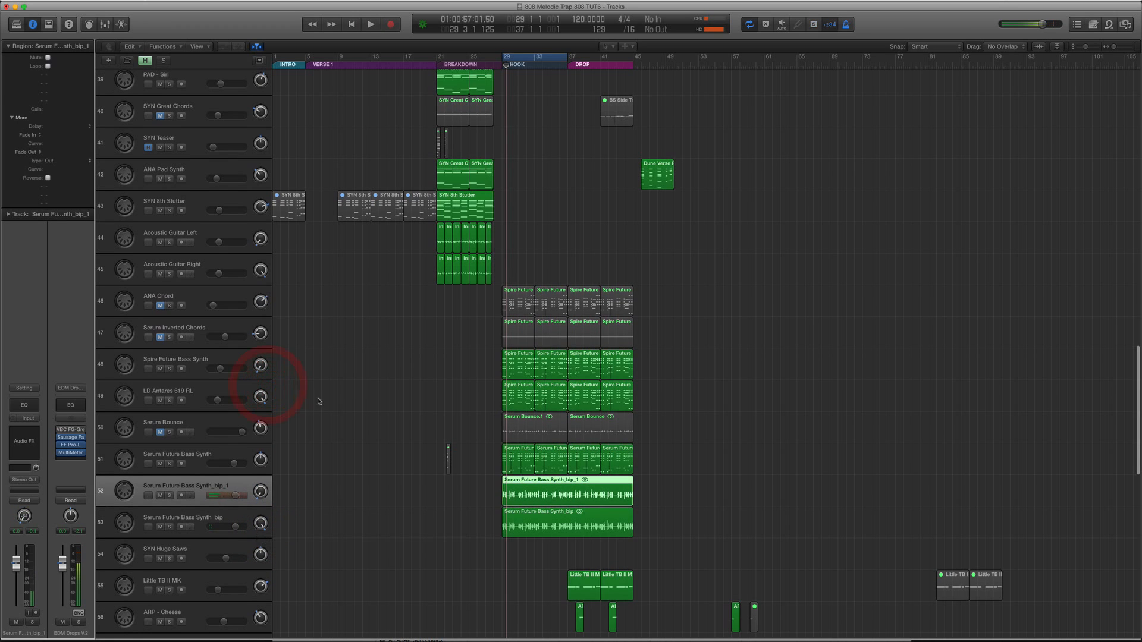
pyautogui.click(175, 454)
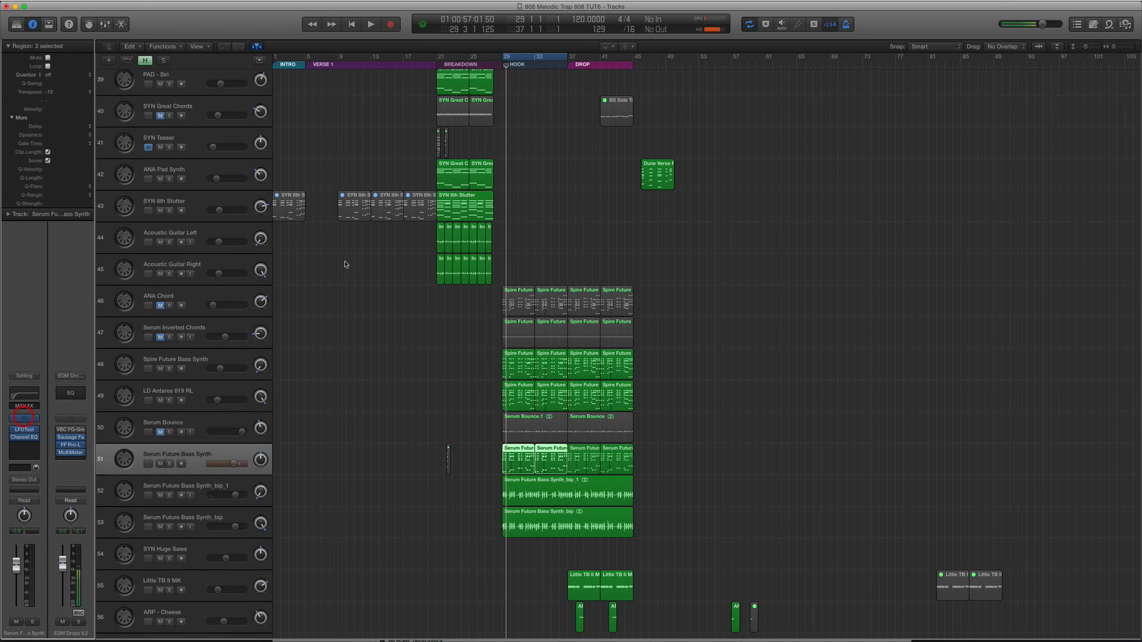
# Check the Serum instrument, mute the original Serum Future Bass Synth track and play the Hook.
pyautogui.click(24, 418)
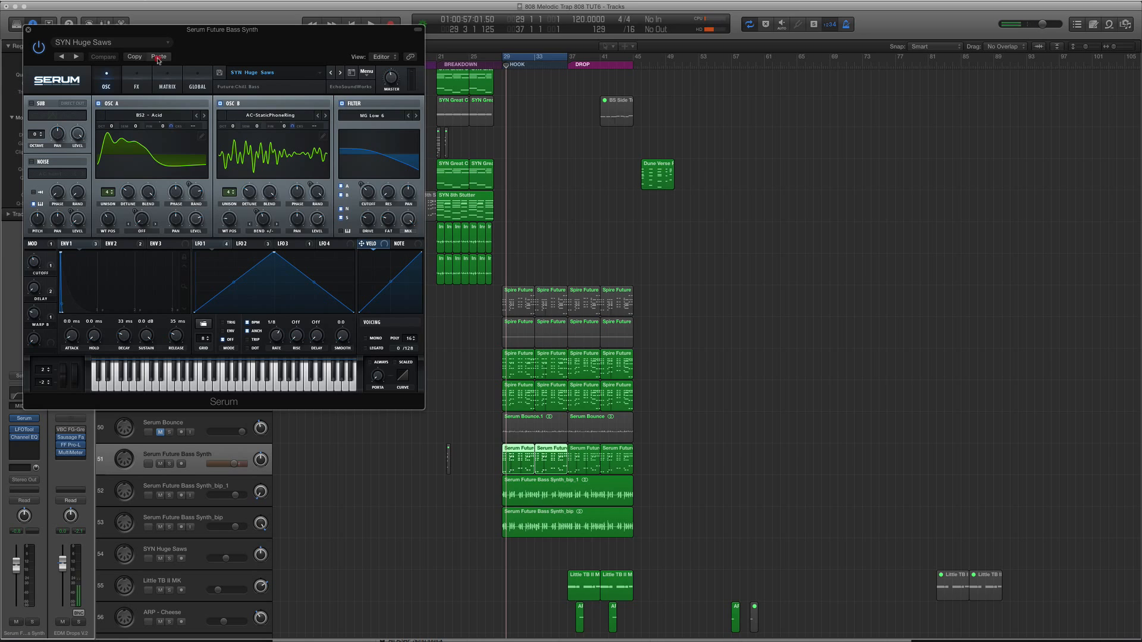
pyautogui.click(28, 29)
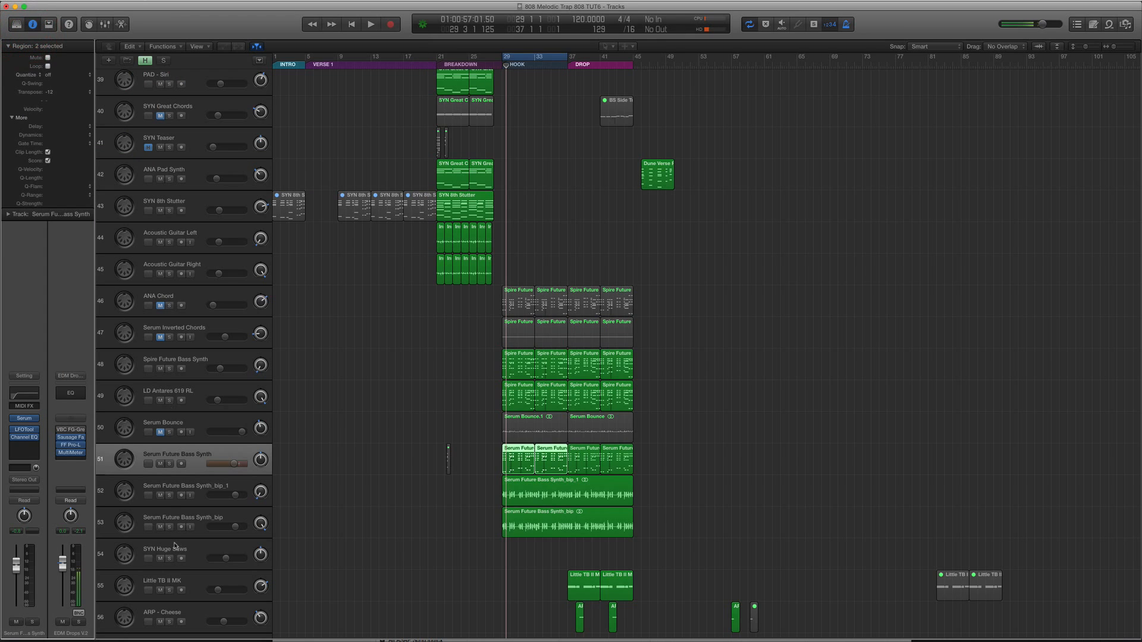
pyautogui.click(160, 464)
pyautogui.press('space')
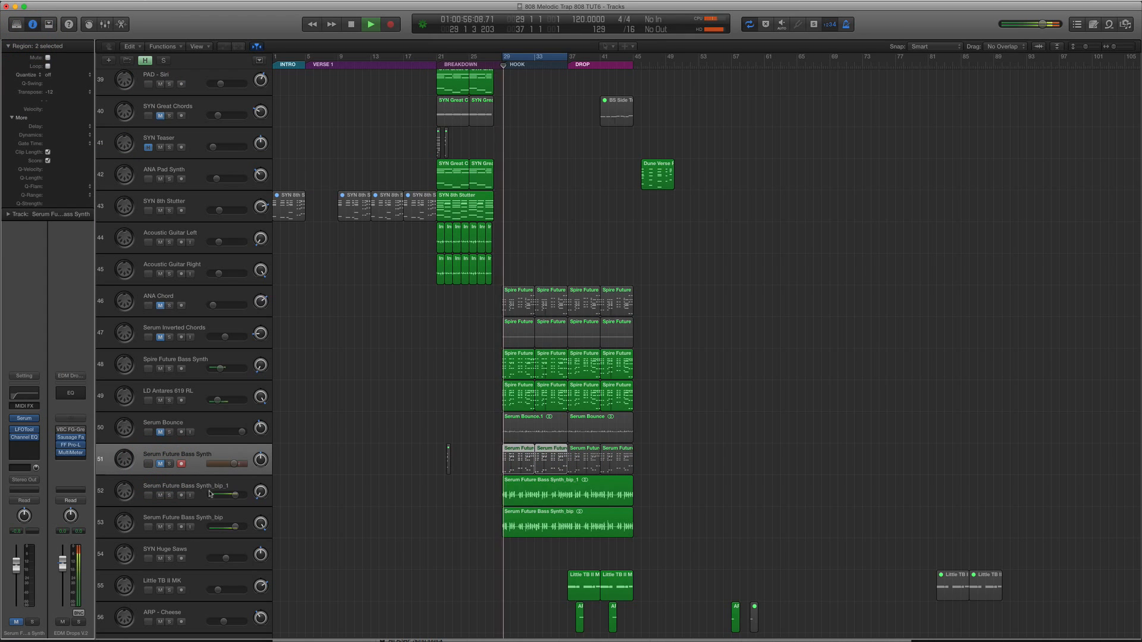
# Lower the volume of both Serum Future Bass Synth bounces together and adjust their panning during playback.
pyautogui.click(229, 492)
pyautogui.keyDown('shift'); pyautogui.click(238, 518); pyautogui.keyUp('shift')
pyautogui.moveTo(234, 498); pyautogui.dragTo(259, 484)
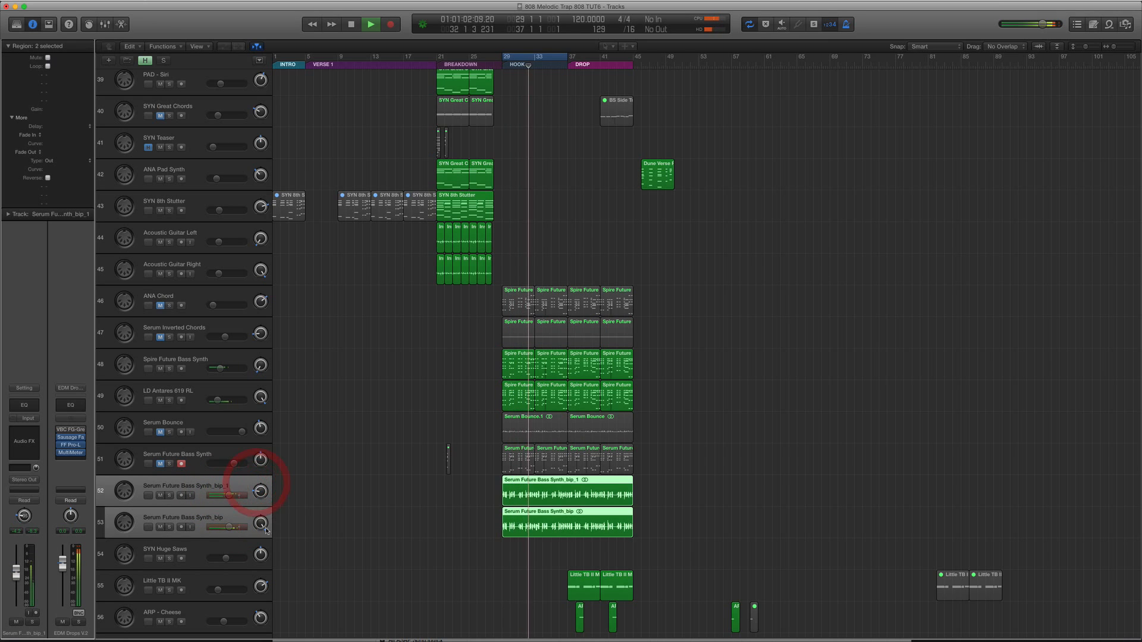
pyautogui.click(212, 452)
pyautogui.click(241, 510)
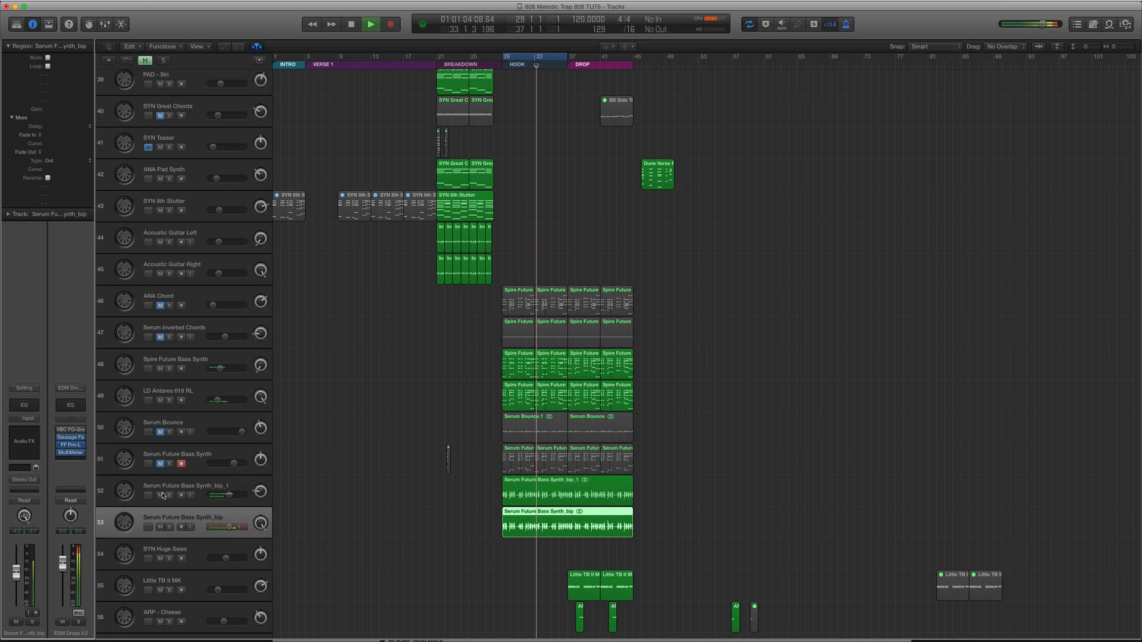
# Mute-check Serum Future Bass Synth_bip_1 and fine-tune the pan of Serum Future Bass Synth_bip while replaying the Hook.
pyautogui.click(160, 495)
pyautogui.click(260, 524)
pyautogui.press('space')
pyautogui.moveTo(261, 538); pyautogui.dragTo(261, 536)
pyautogui.press('space')
pyautogui.press('space')
# Solo Serum Future Bass Synth_bip_1 and readjust its pan, then turn off solo and replay the Hook.
pyautogui.click(172, 494)
pyautogui.press('s')
pyautogui.press('space')
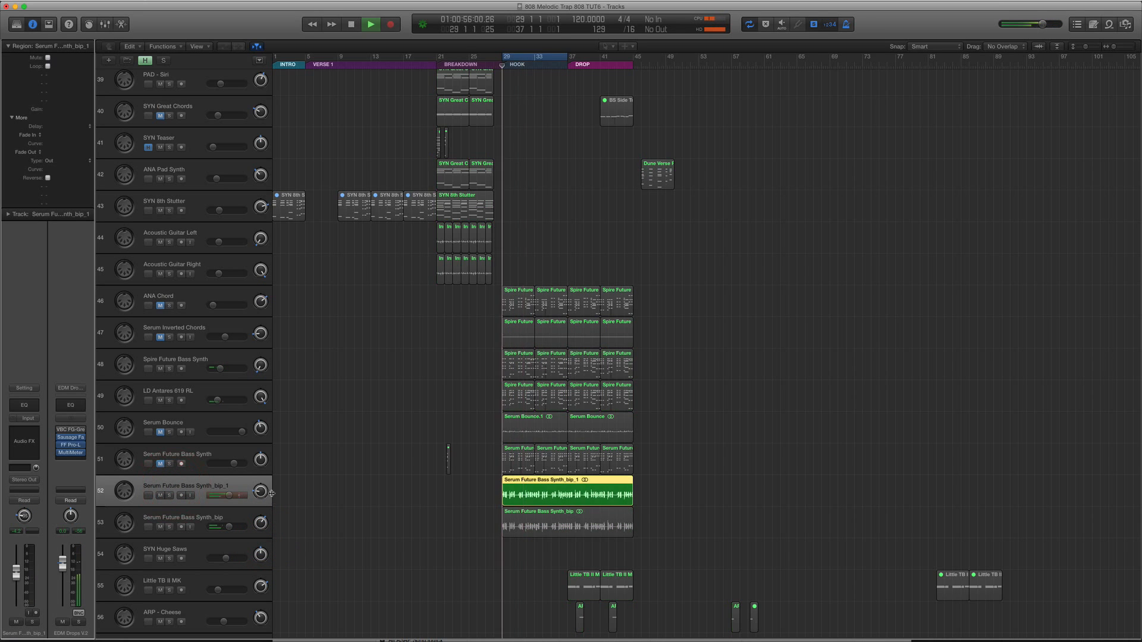
pyautogui.moveTo(262, 495); pyautogui.dragTo(227, 529)
pyautogui.press('space')
pyautogui.press('s')
pyautogui.press('space')
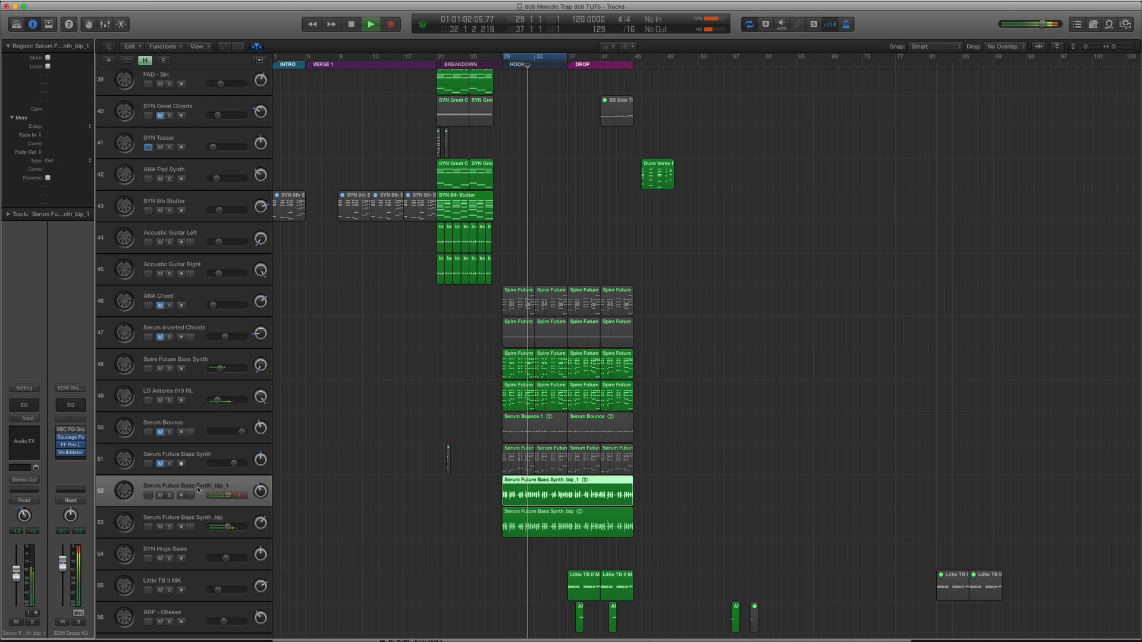
# Move both Serum Future Bass Synth bounce tracks directly below the LD Antares 619 RL track.
pyautogui.keyDown('shift'); pyautogui.click(208, 524); pyautogui.keyUp('shift')
pyautogui.moveTo(208, 483); pyautogui.dragTo(208, 419)
# Pan LD Antares 619 RL to +38 and Spire Future Bass Synth to -41.
pyautogui.click(237, 393)
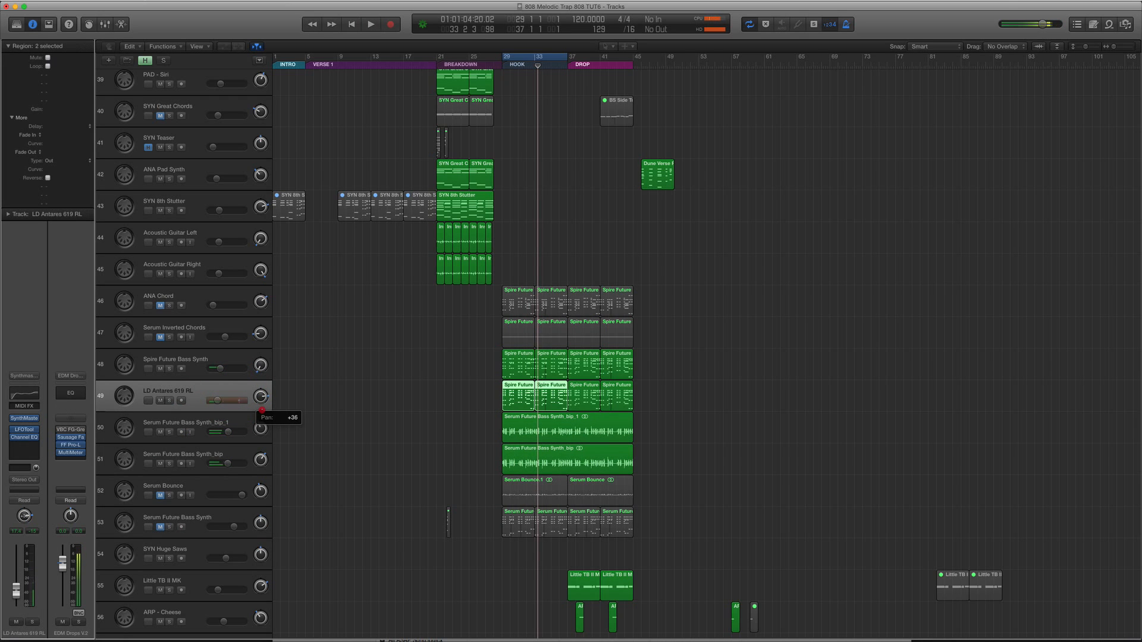
pyautogui.click(262, 410)
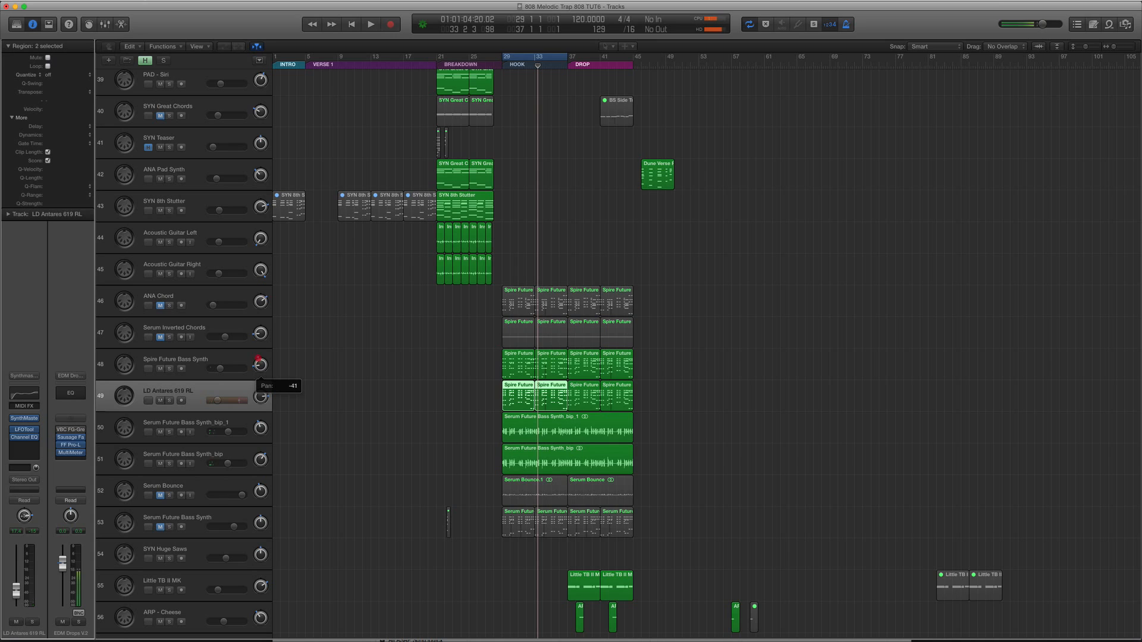
# Audition LD Antares 619 RL and Spire Future Bass Synth in solo and set the LD Antares 619 RL volume to -15.0 dB.
pyautogui.hotkey('ctrl', 's')
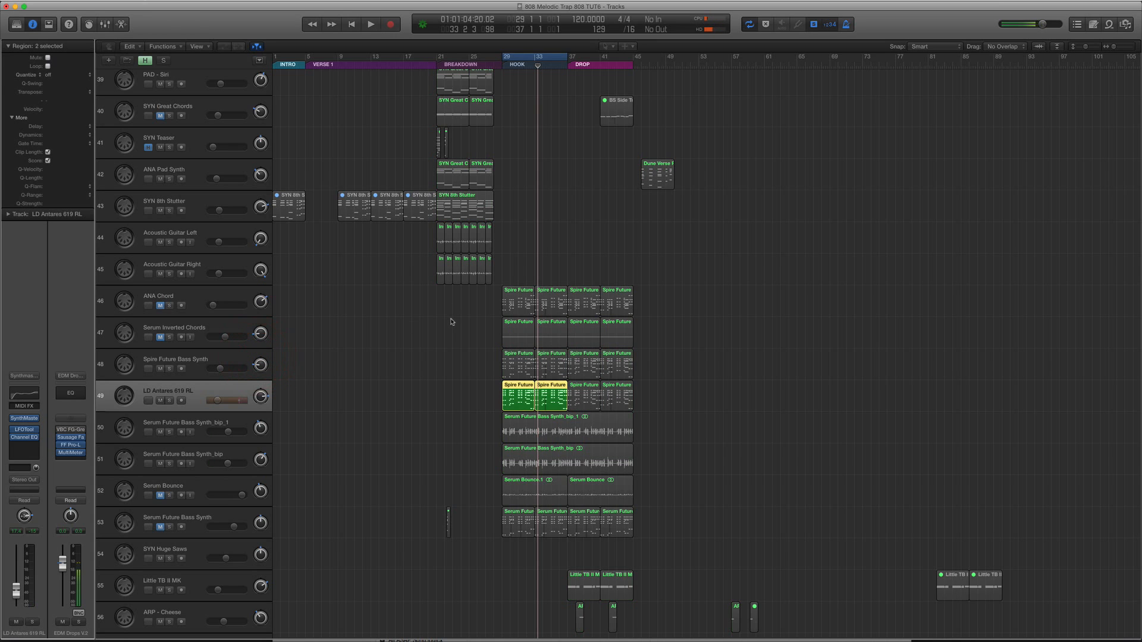
pyautogui.hotkey('shift', 'space')
pyautogui.click(225, 356)
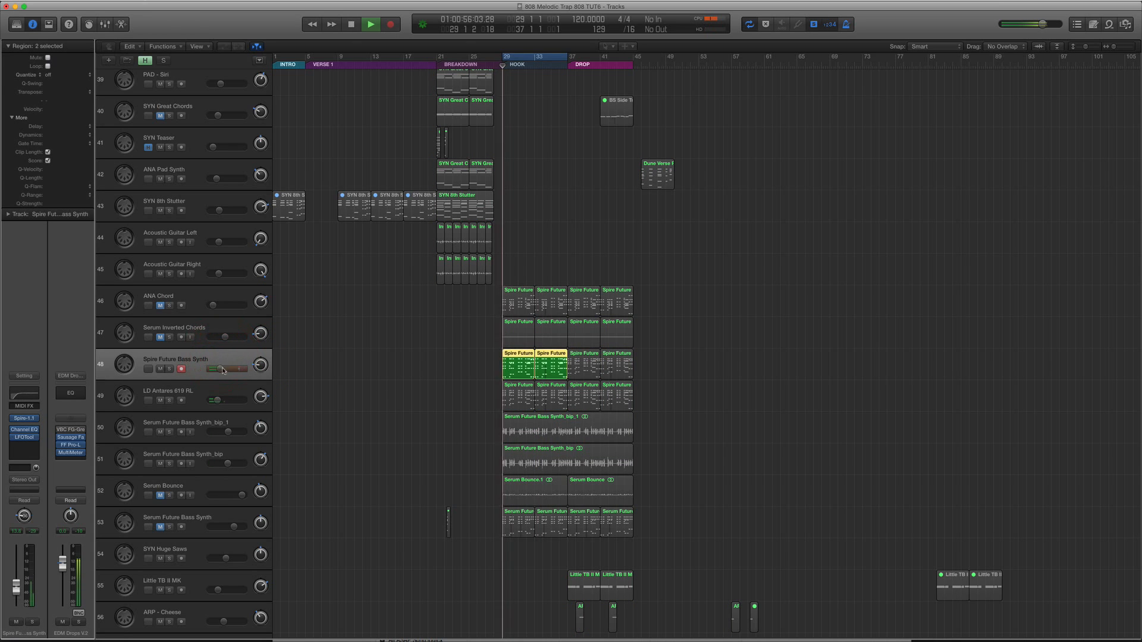
pyautogui.click(222, 404)
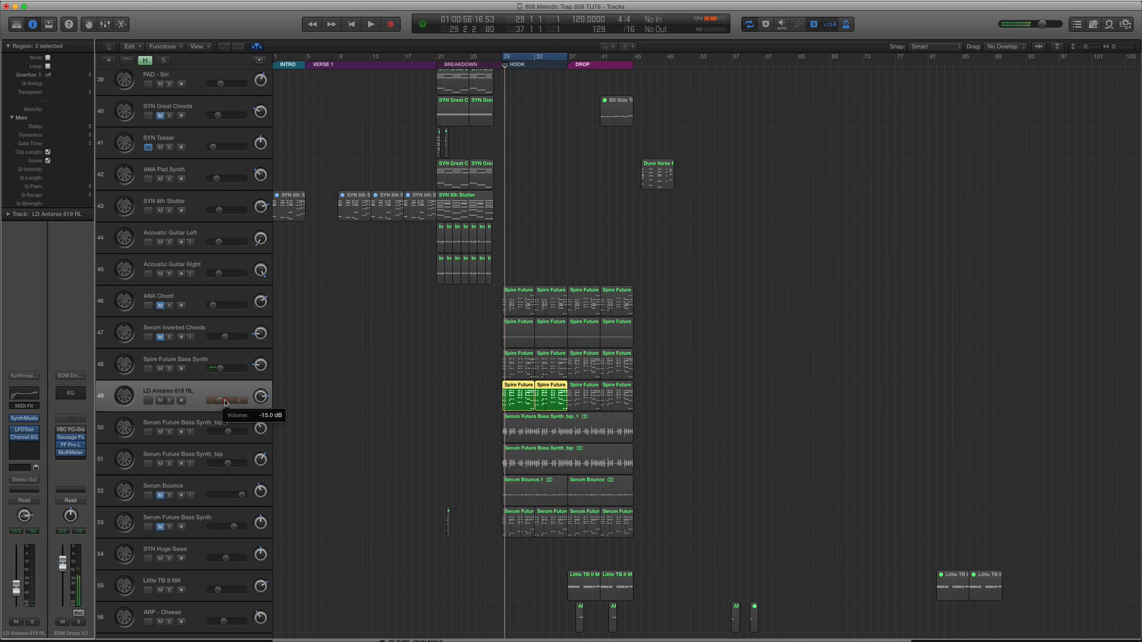
pyautogui.hotkey('ctrl', 's')
# Lower the volume of both Serum Future Bass Synth bounces together to -8.0 dB.
pyautogui.click(229, 432)
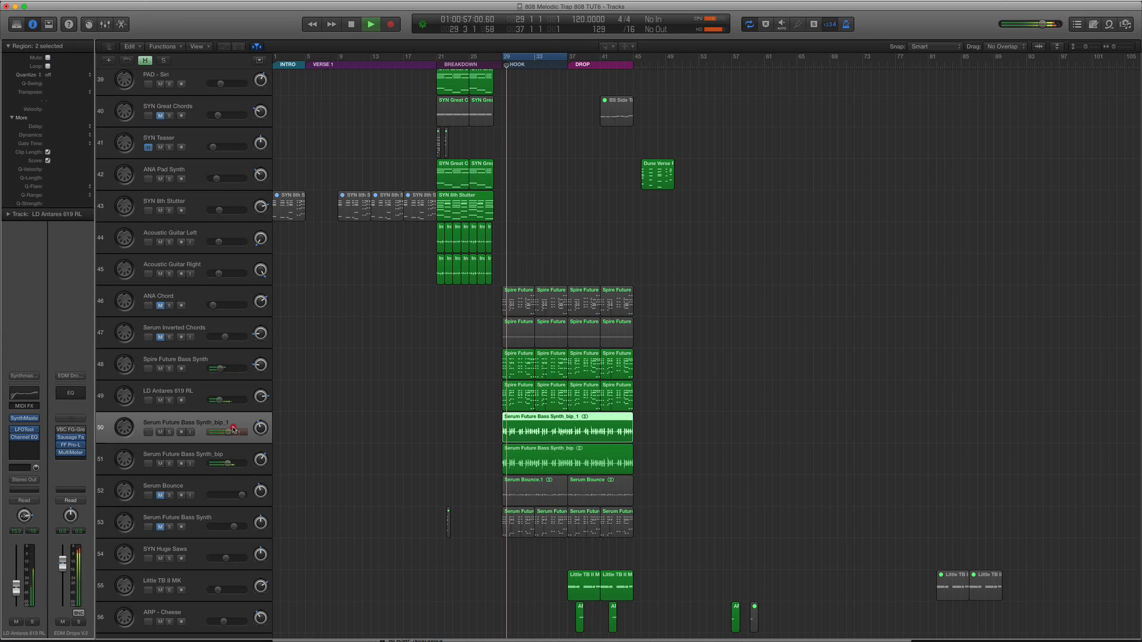
pyautogui.keyDown('shift'); pyautogui.click(230, 464); pyautogui.keyUp('shift')
pyautogui.moveTo(230, 464); pyautogui.dragTo(221, 464)
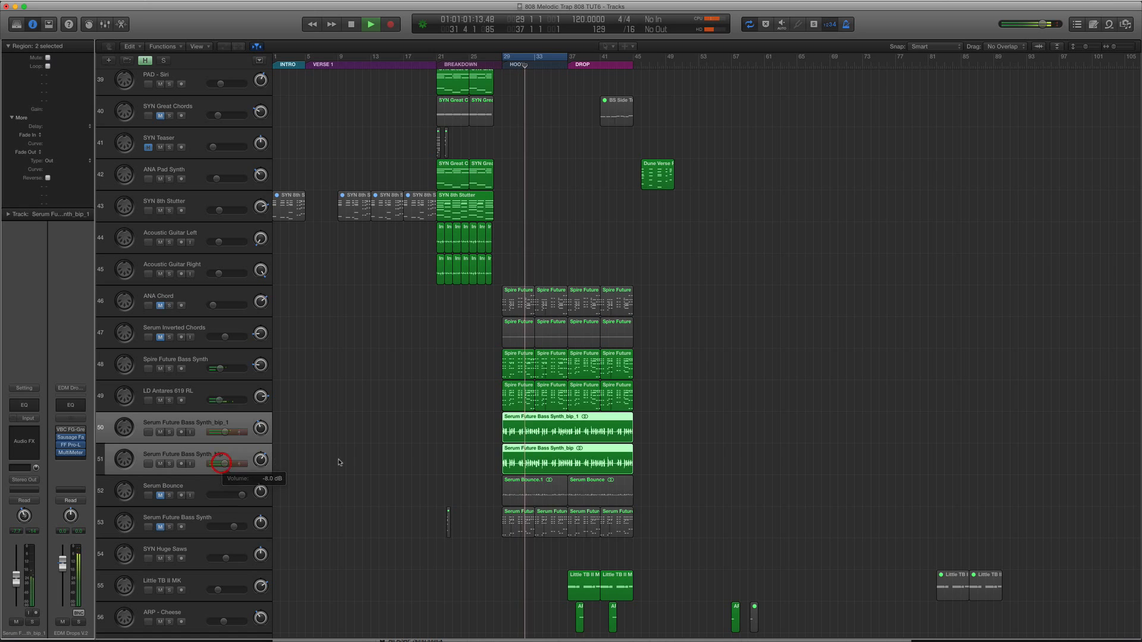
# Mute the Hook vocal track and stop playback.
pyautogui.scroll(3, 356, 462)
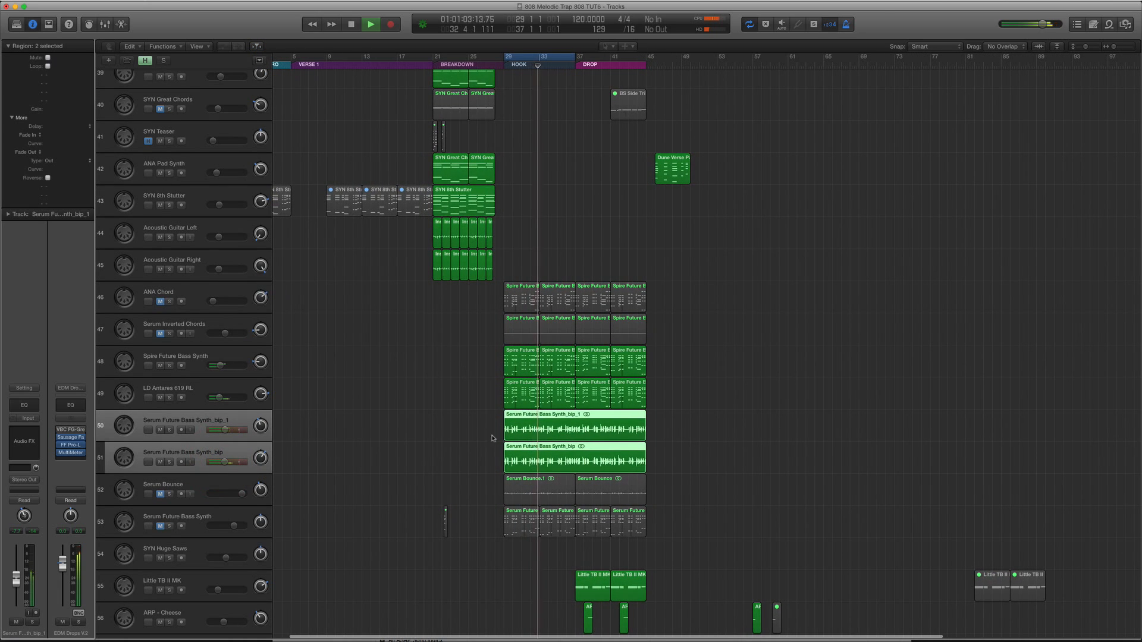
pyautogui.scroll(-10, 523, 476)
pyautogui.scroll(1, 518, 477)
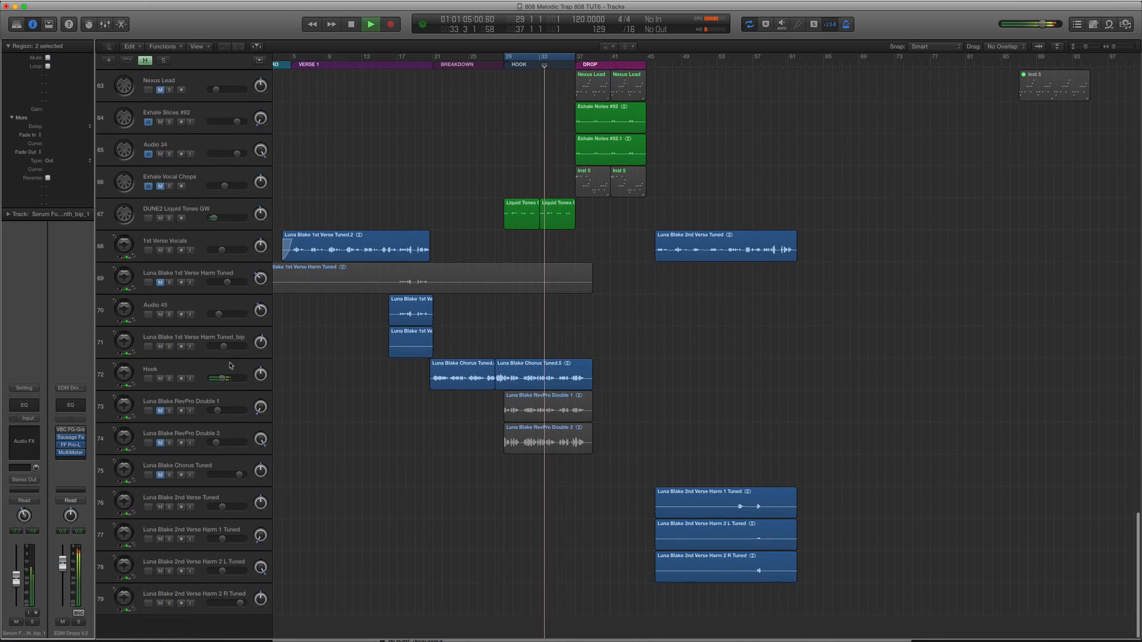
pyautogui.click(160, 380)
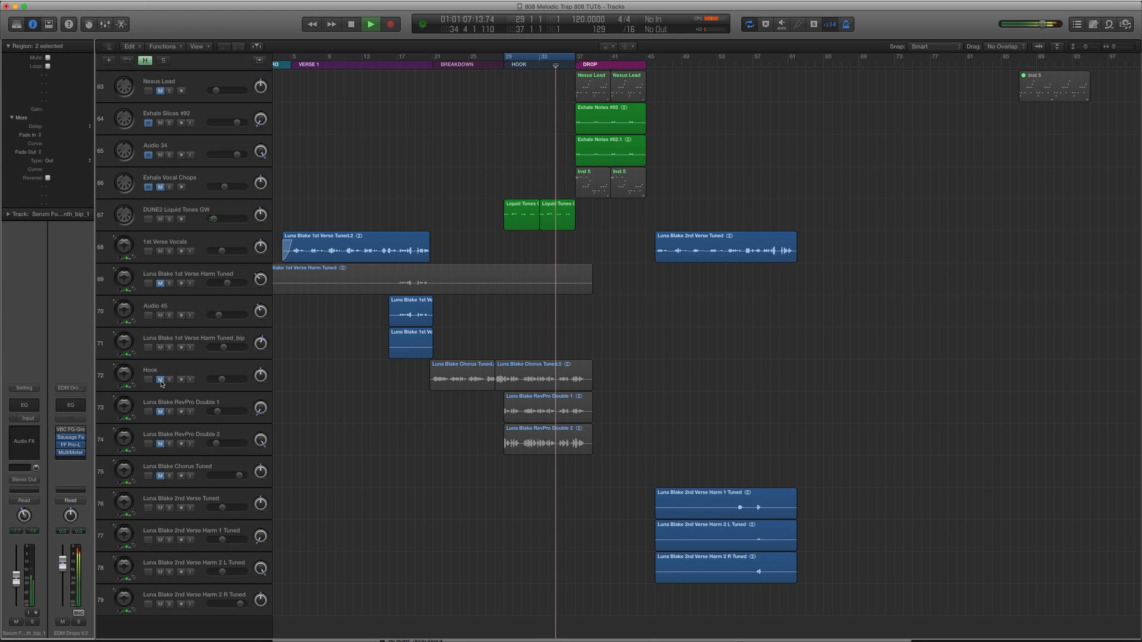
pyautogui.press('space')
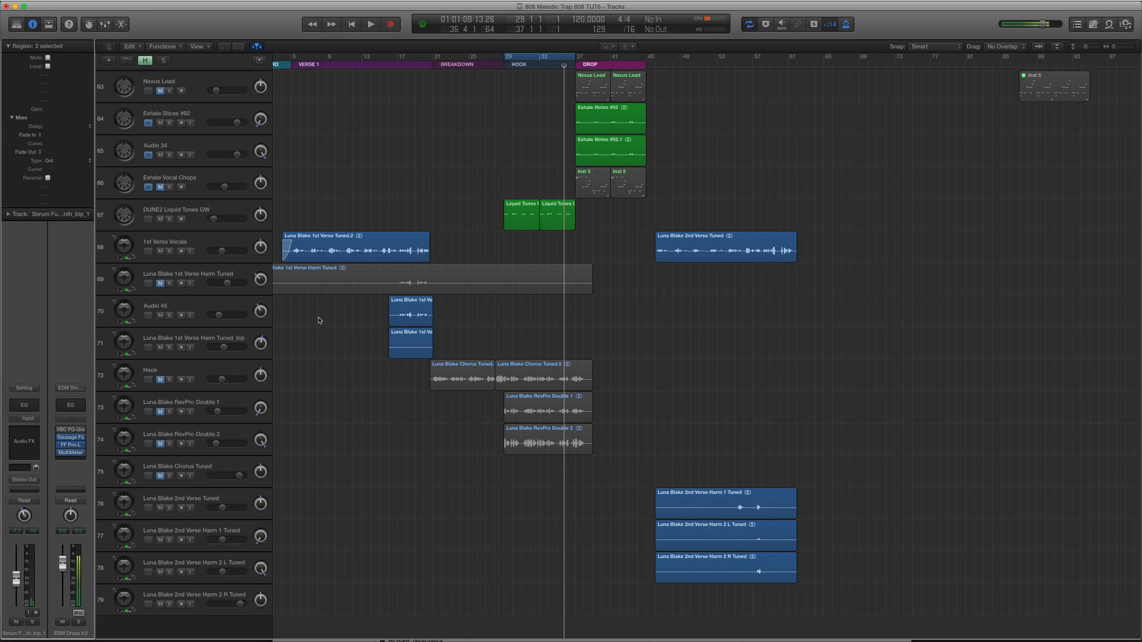
# Unmute the ANA Chord and Serum Inverted Chords tracks.
pyautogui.scroll(15, 405, 336)
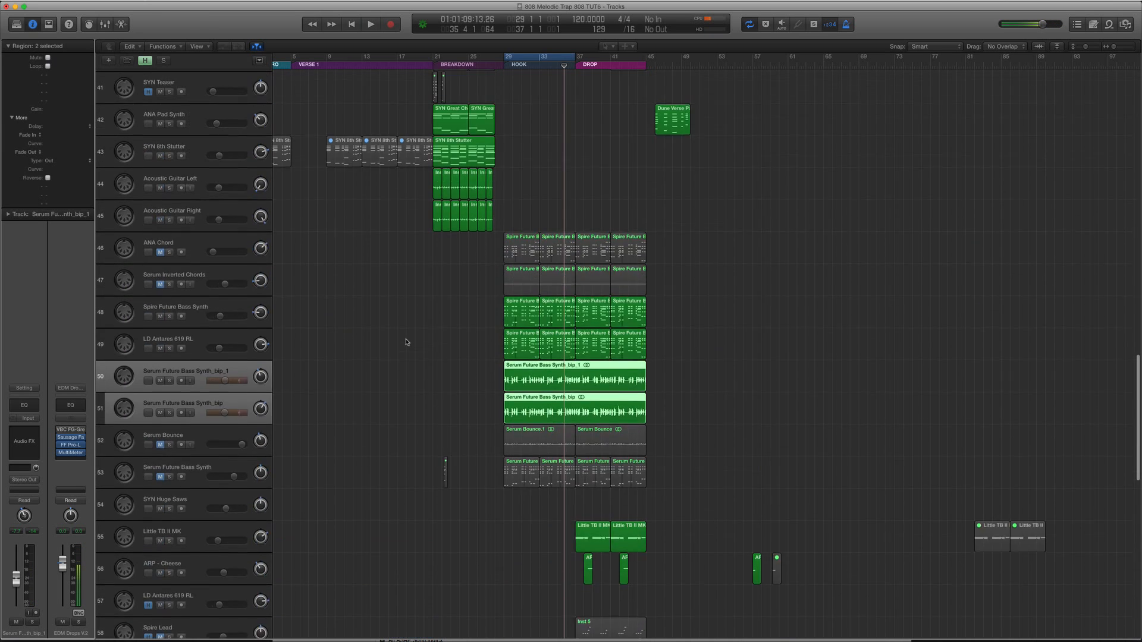
pyautogui.click(193, 326)
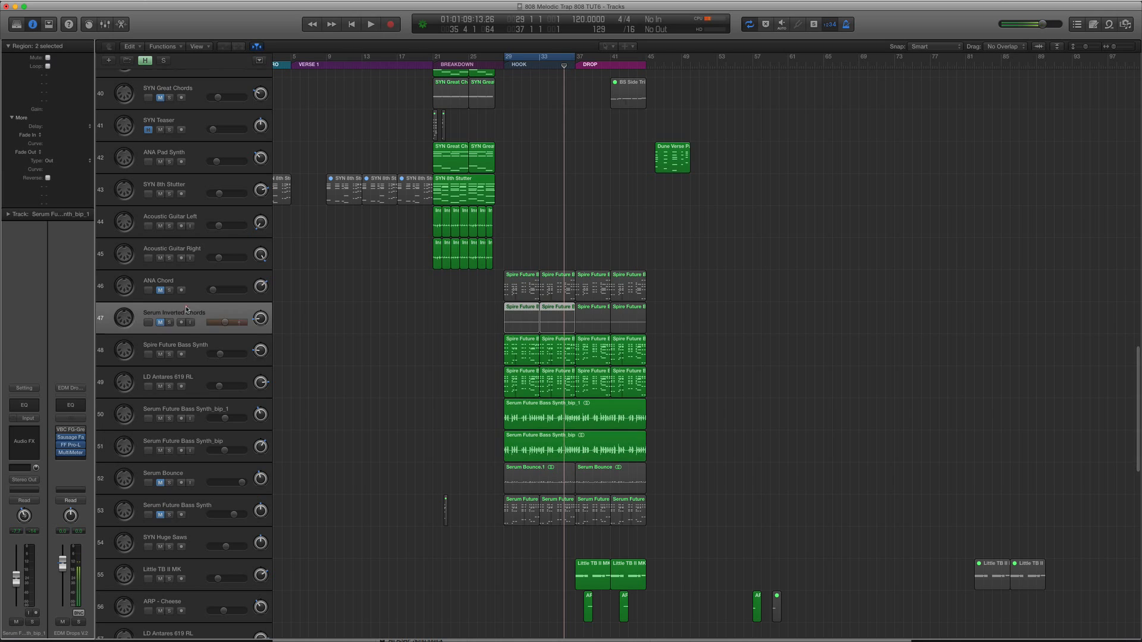
pyautogui.click(161, 291)
pyautogui.click(182, 290)
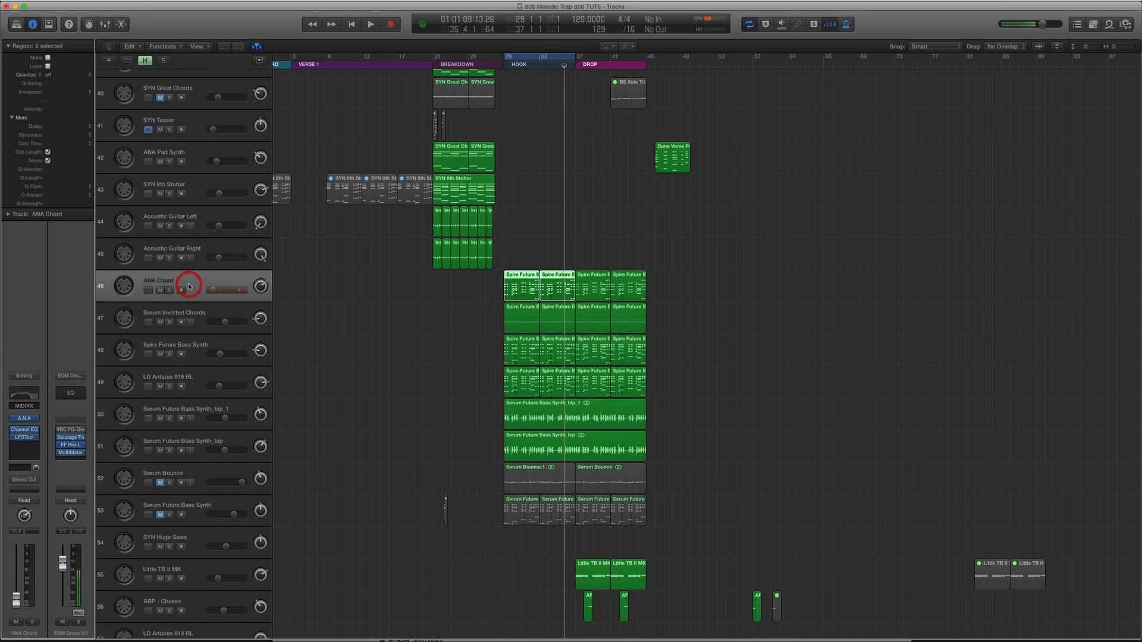
# Pan ANA Chord and Serum Inverted Chords wide to opposite sides, checking in solo, and replay the full Hook.
pyautogui.press('space')
pyautogui.press('space')
pyautogui.click(173, 311)
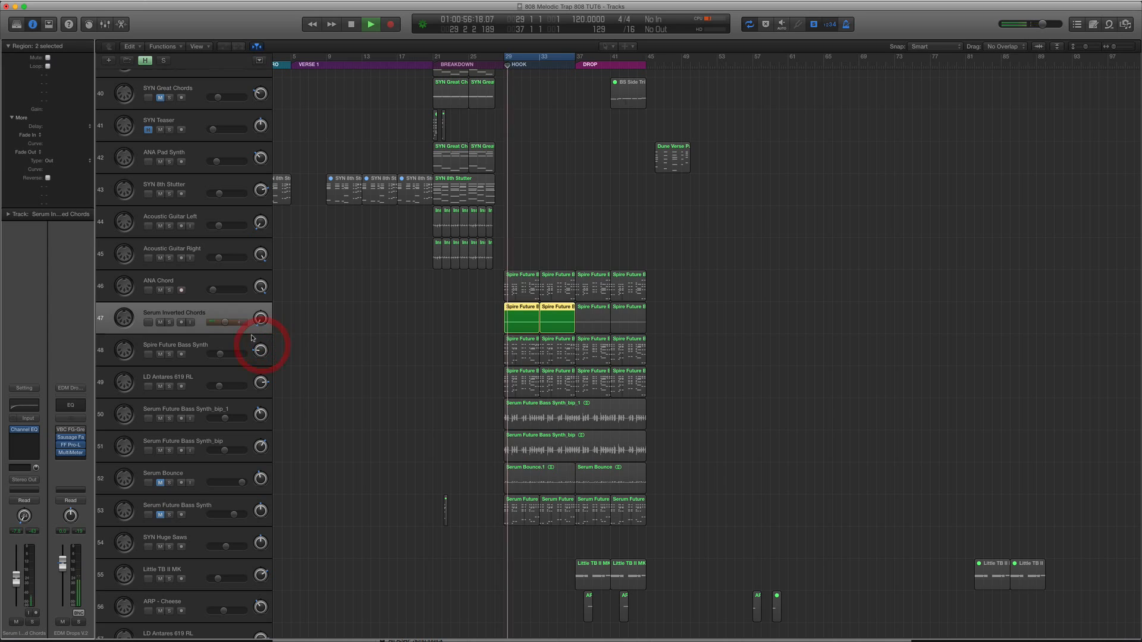
pyautogui.press('space')
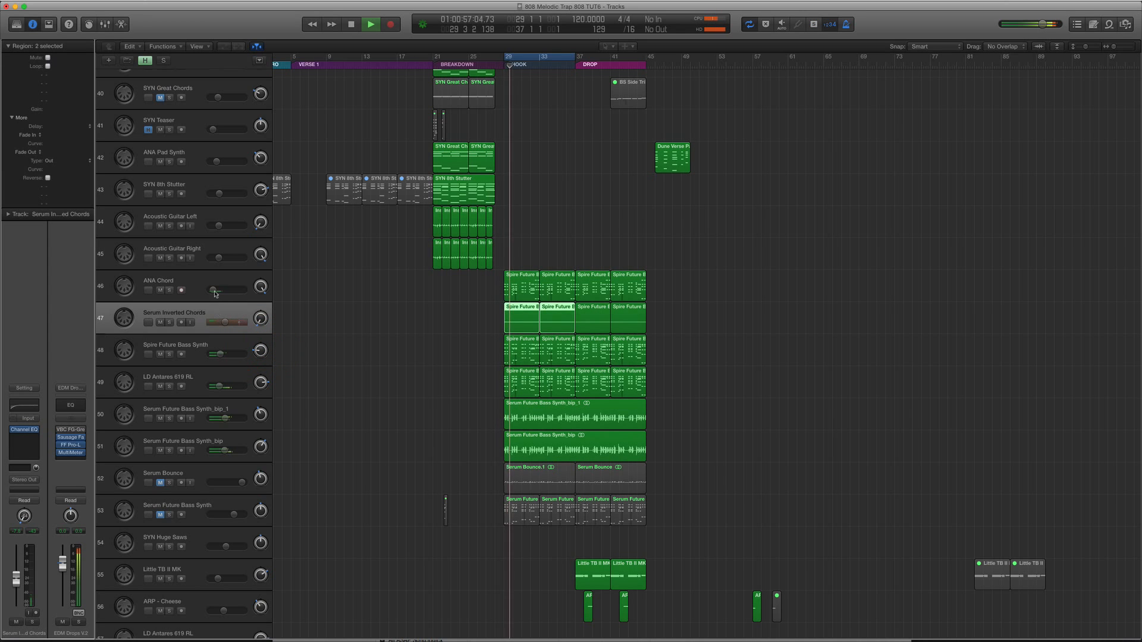
# Raise the ANA Chord volume slightly and fine-tune the DUNE2 Liquid Tones GW volume.
pyautogui.moveTo(215, 290); pyautogui.dragTo(228, 323)
pyautogui.scroll(-10, 319, 402)
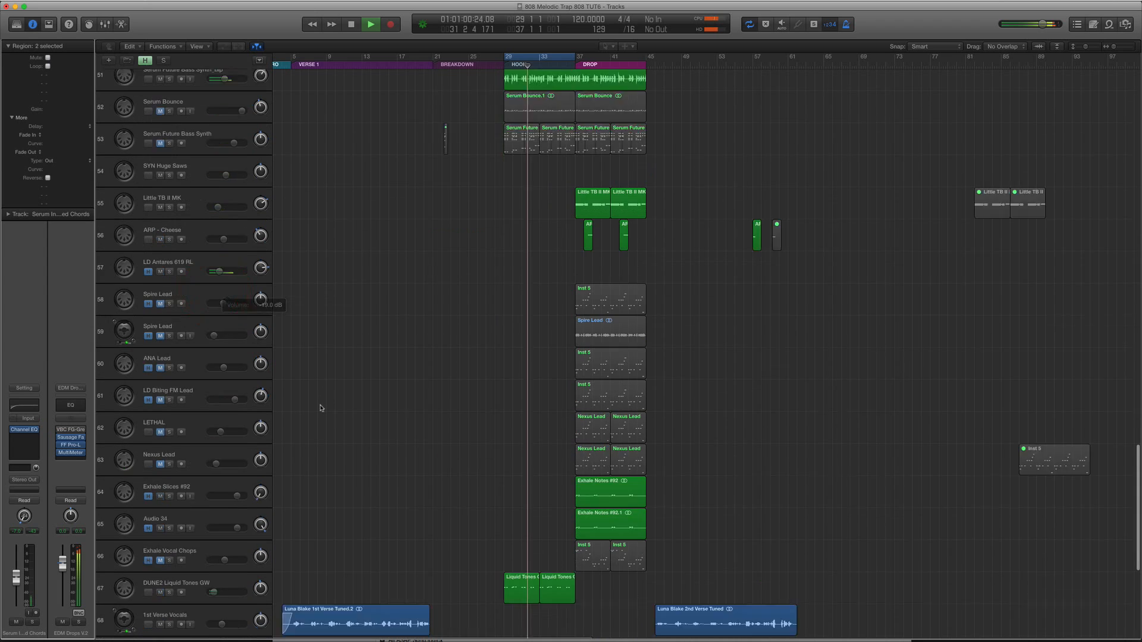
pyautogui.click(212, 513)
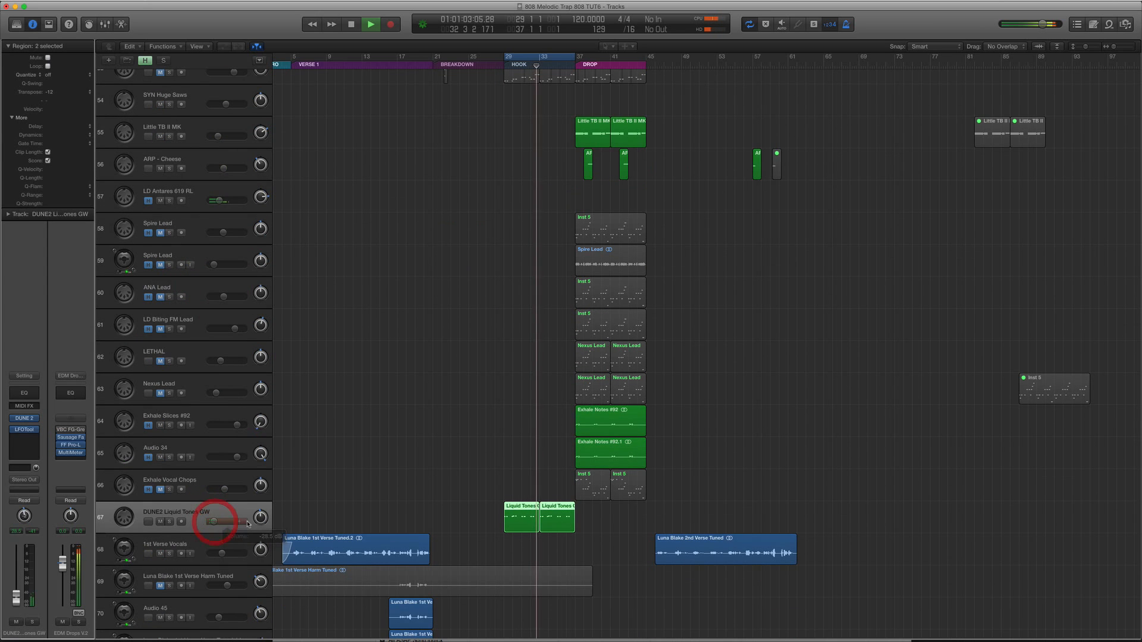
# Examine the stereo image and levels in the MultiMeter on the EDM Drops V.2 bus, then close it.
pyautogui.scroll(-1, 333, 511)
pyautogui.scroll(10, 343, 507)
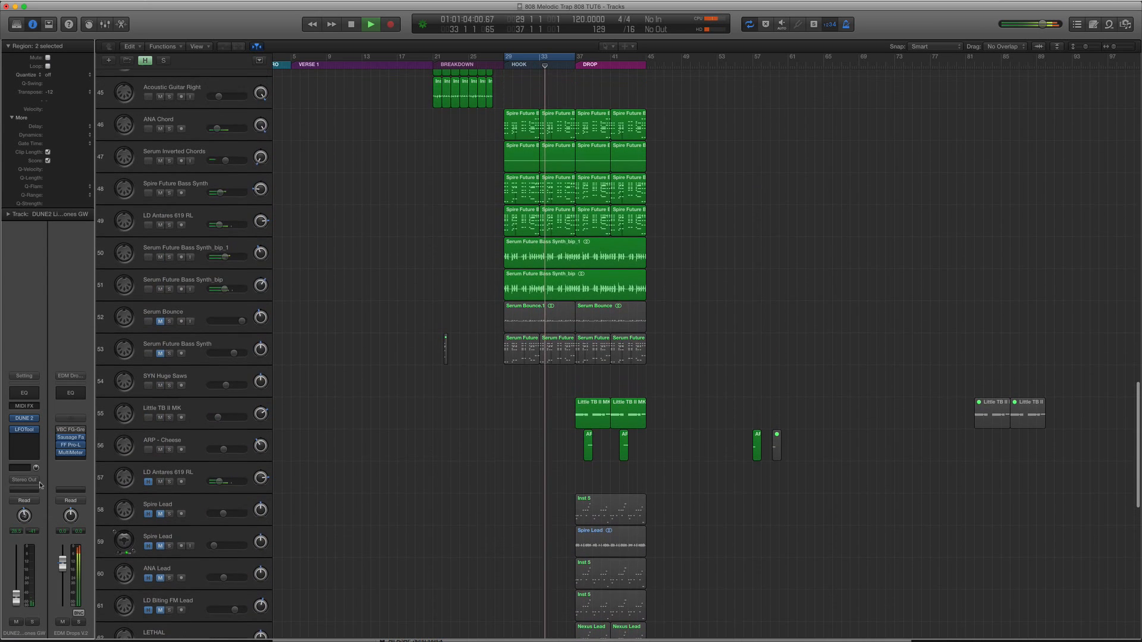
pyautogui.click(73, 452)
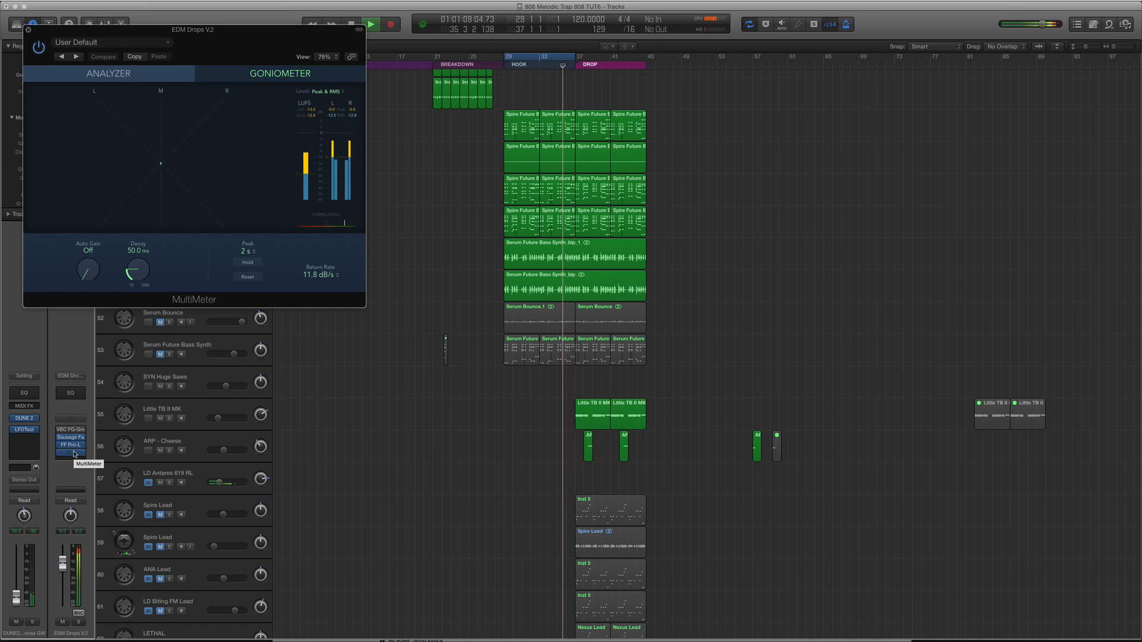
pyautogui.click(28, 29)
# Compare the two Serum Future Bass Synth bounces in solo and pan Serum Future Bass Synth_bip to the left channel.
pyautogui.click(210, 253)
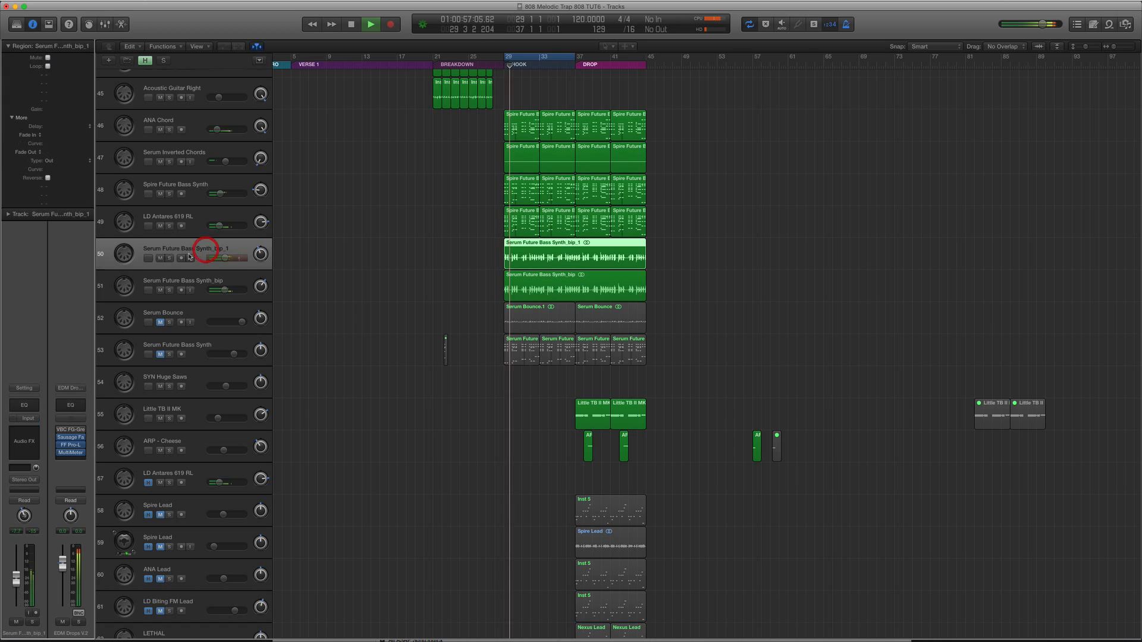
pyautogui.click(170, 258)
pyautogui.click(171, 258)
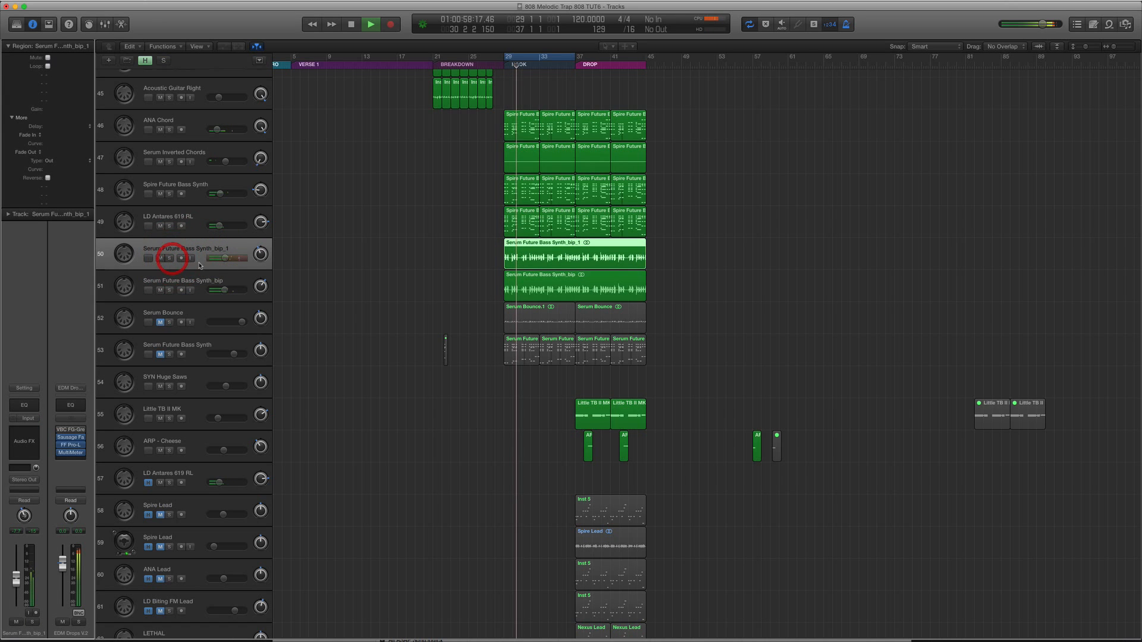
pyautogui.click(170, 290)
pyautogui.moveTo(261, 286); pyautogui.dragTo(262, 307)
# Pan Serum Future Bass Synth_bip_1 to +15 while checking both bounces in solo, then turn its solo off.
pyautogui.moveTo(261, 255); pyautogui.dragTo(260, 236)
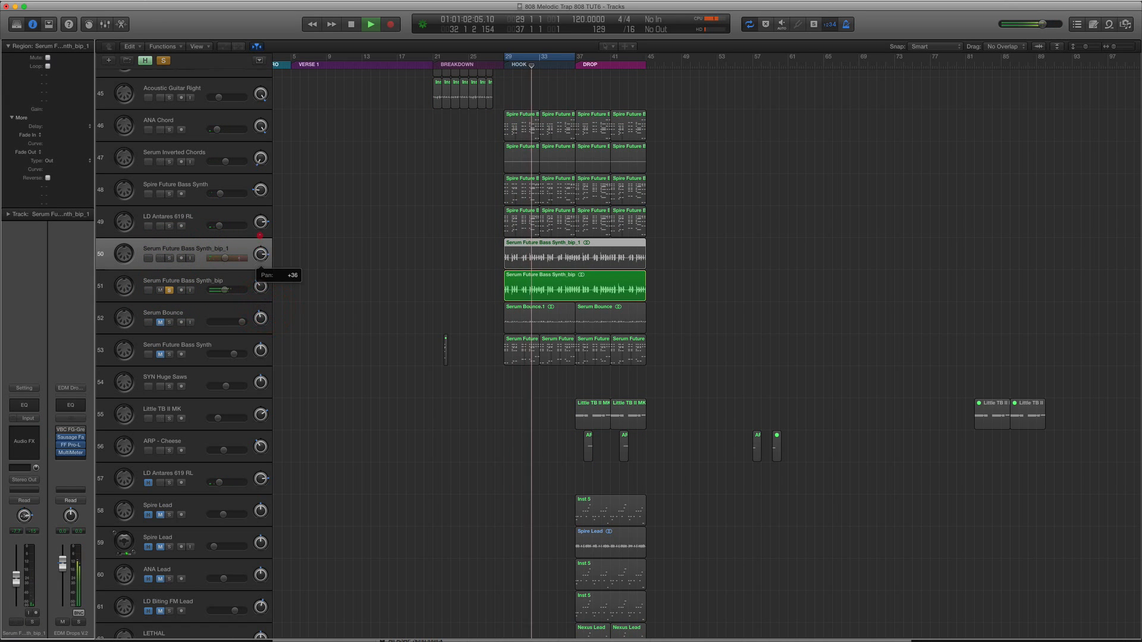
pyautogui.click(169, 259)
pyautogui.moveTo(260, 255); pyautogui.dragTo(259, 262)
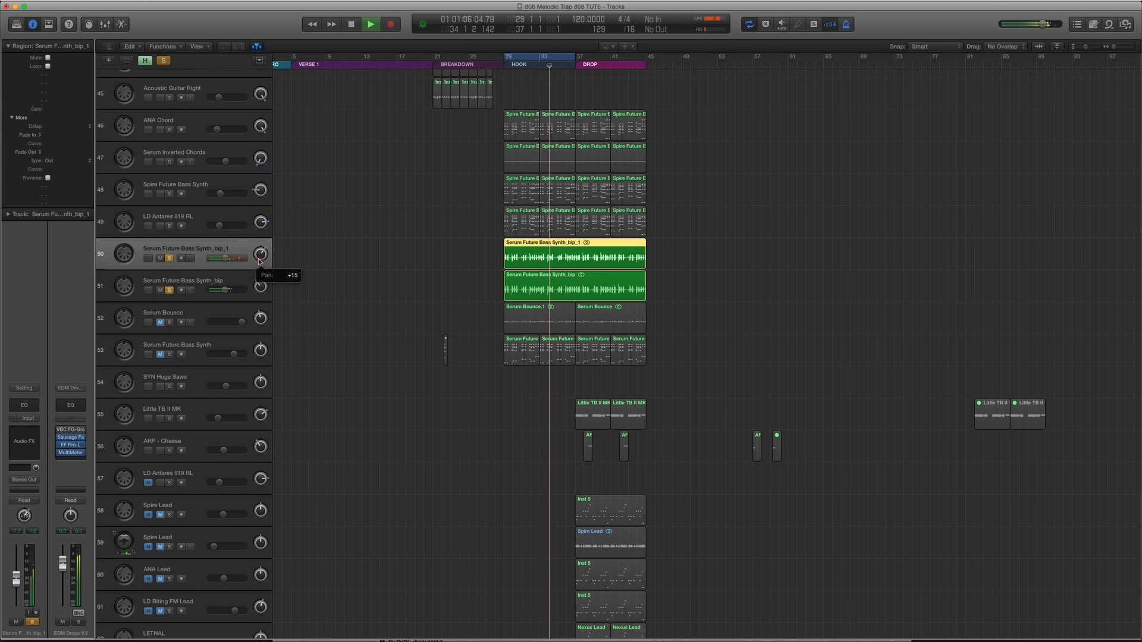
pyautogui.click(169, 258)
# Solo LD Antares 619 RL and Spire Future Bass Synth and reverse their panning, with Spire Future Bass Synth at +26.
pyautogui.click(185, 192)
pyautogui.click(170, 194)
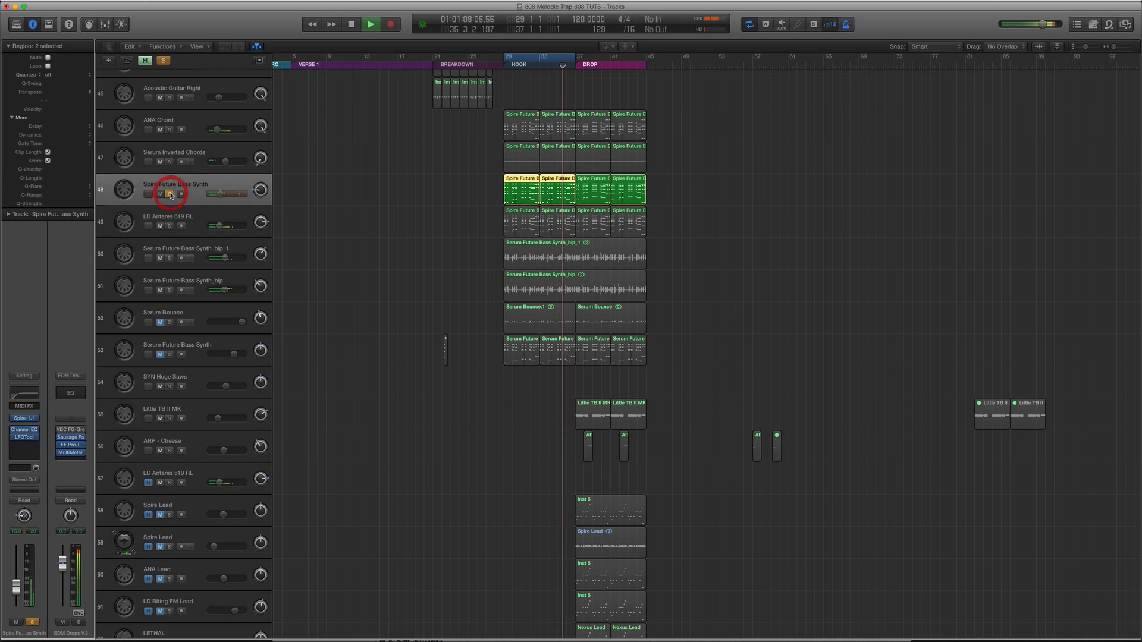
pyautogui.click(169, 194)
pyautogui.click(169, 226)
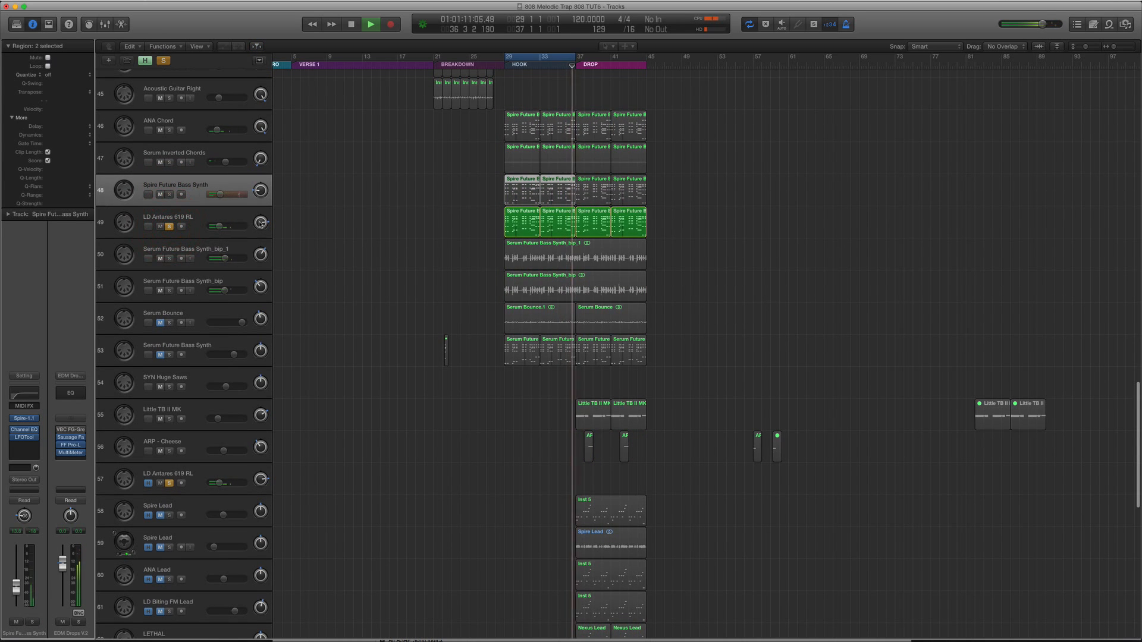
pyautogui.click(260, 254)
pyautogui.click(169, 194)
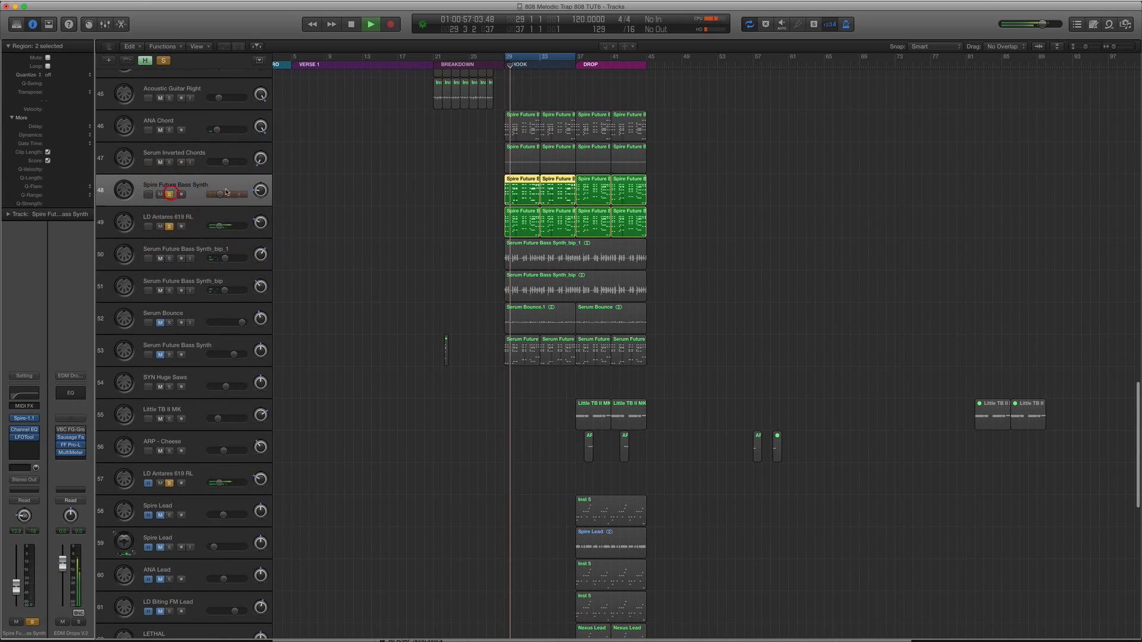
pyautogui.moveTo(261, 190); pyautogui.dragTo(261, 162)
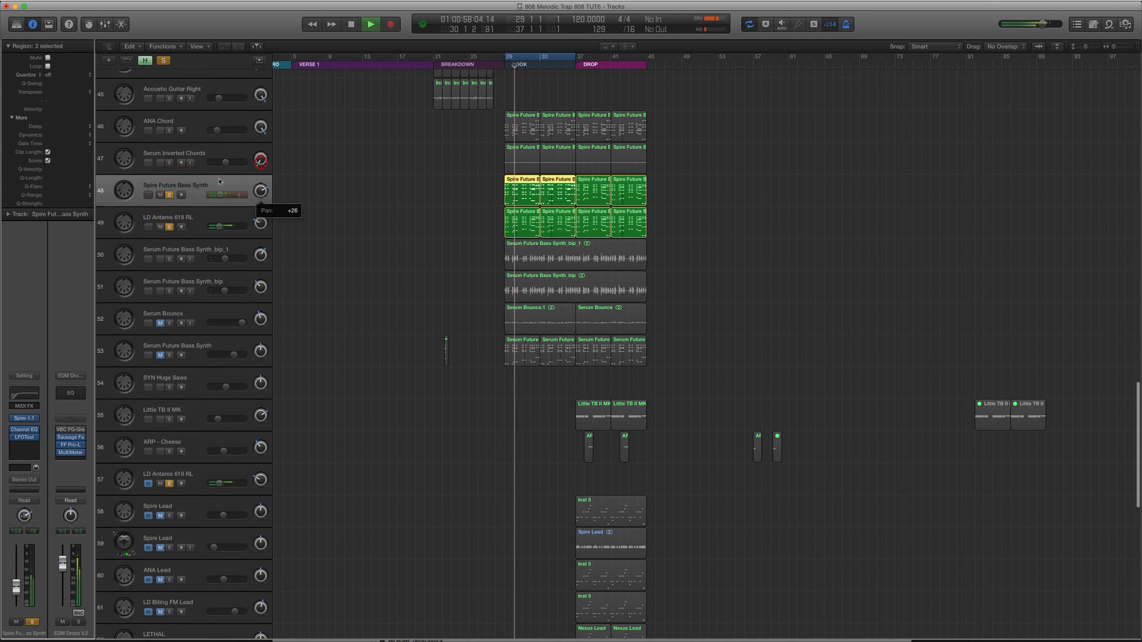
# Turn off solo on Spire Future Bass Synth and LD Antares 619 RL, then raise both tracks' volumes slightly together.
pyautogui.click(170, 194)
pyautogui.click(169, 226)
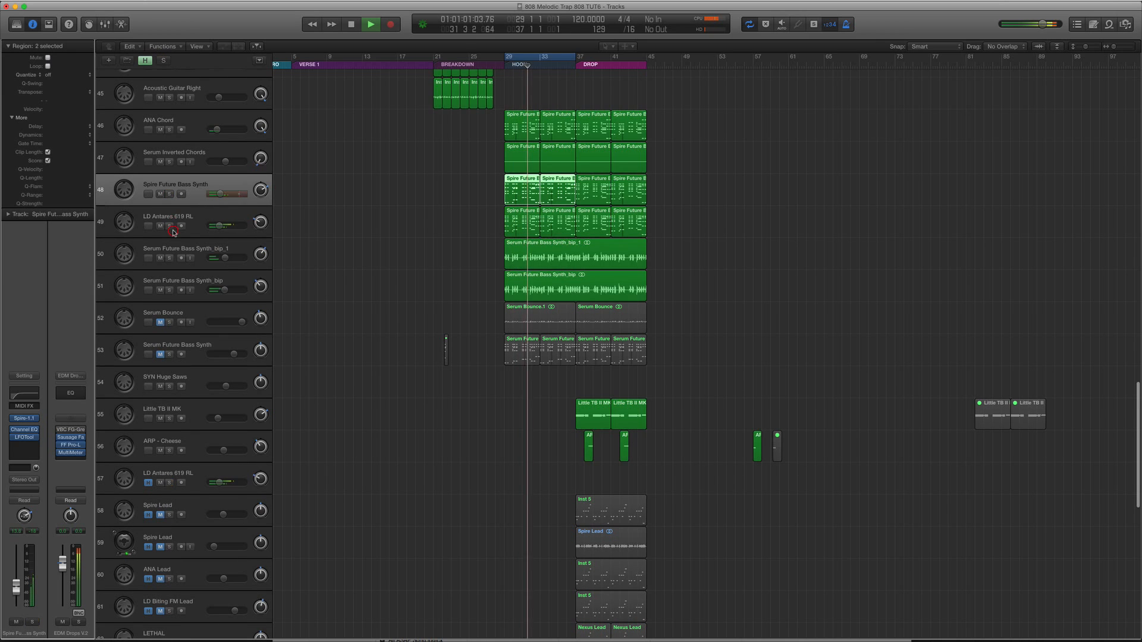
pyautogui.click(209, 217)
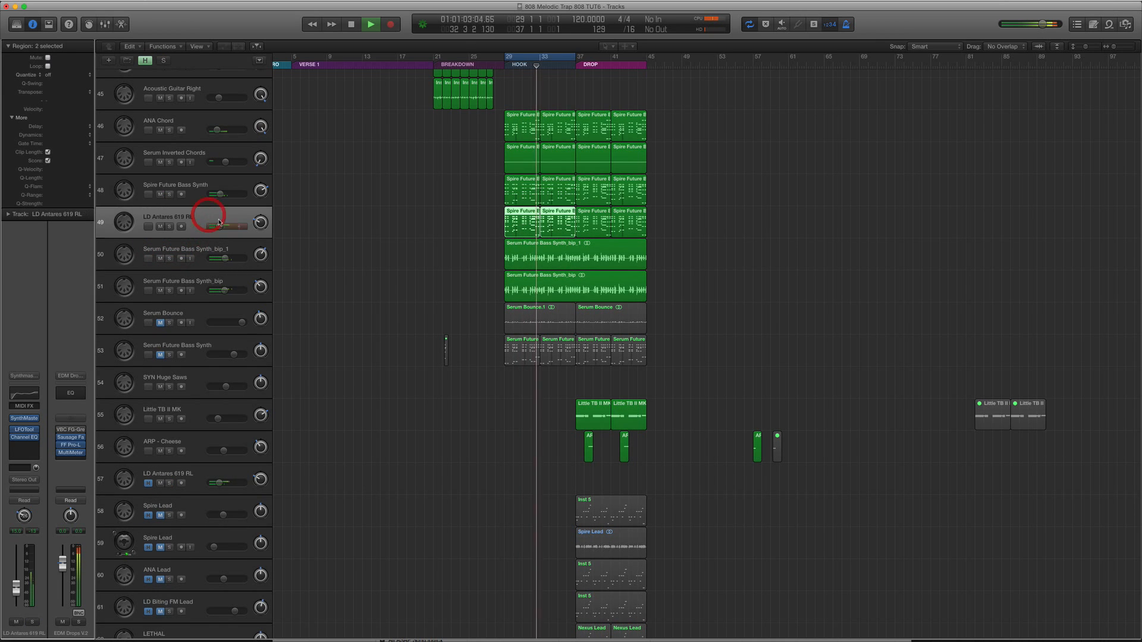
pyautogui.keyDown('shift'); pyautogui.click(213, 185); pyautogui.keyUp('shift')
pyautogui.moveTo(219, 195); pyautogui.dragTo(221, 194)
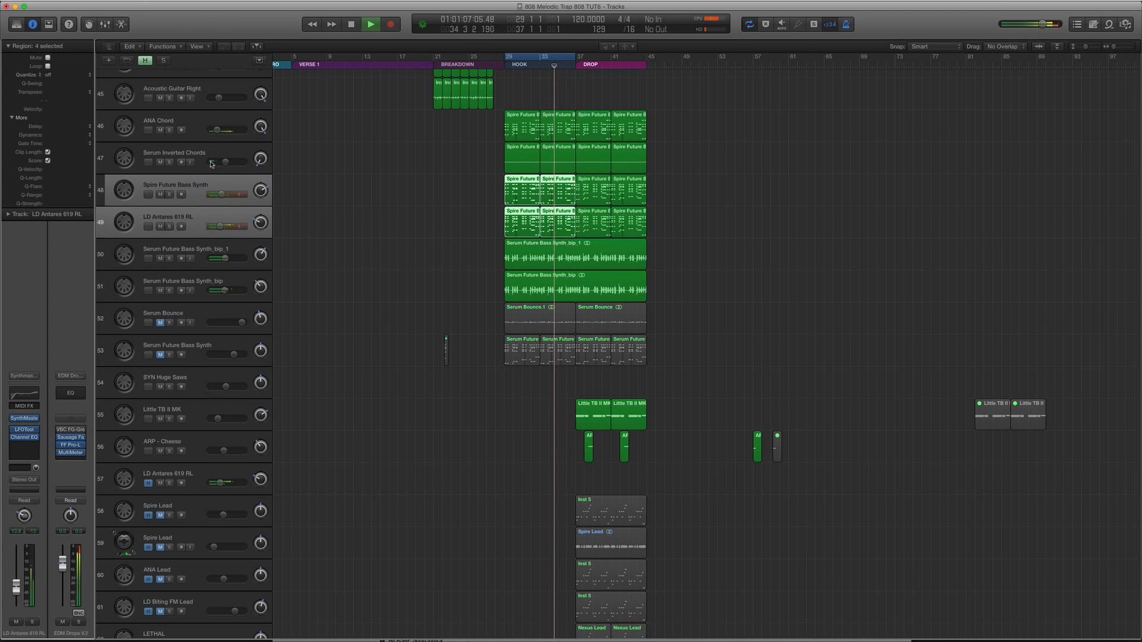
# Group the tracks from ANA Chord through Serum Future Bass Synth into a Summing Stack.
pyautogui.click(200, 126)
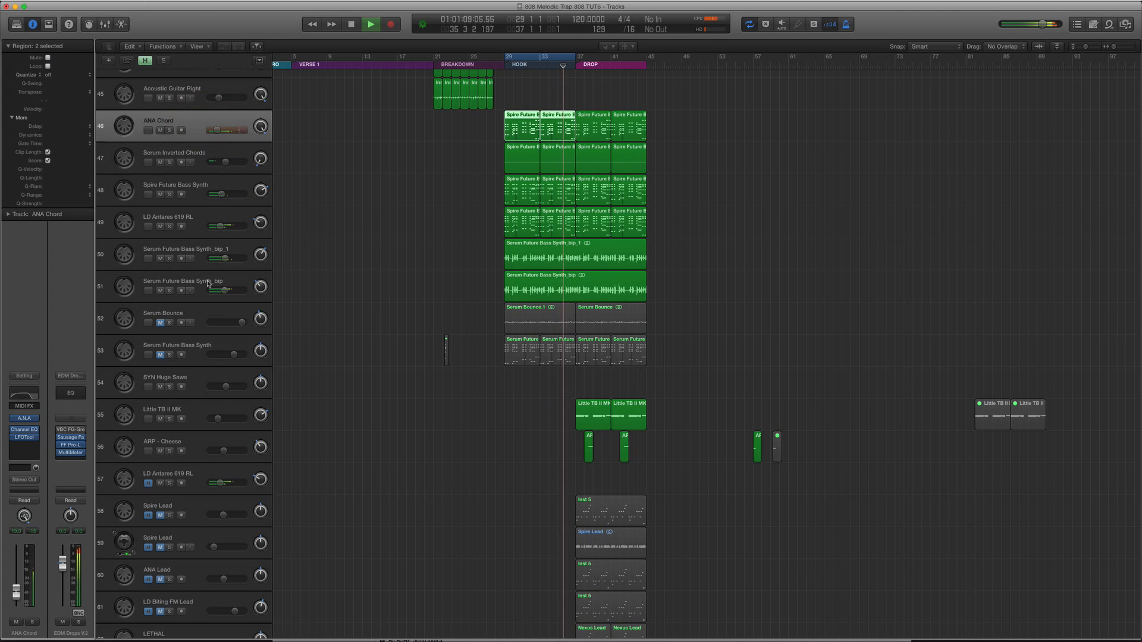
pyautogui.keyDown('shift'); pyautogui.click(212, 344); pyautogui.keyUp('shift')
pyautogui.rightClick(200, 118)
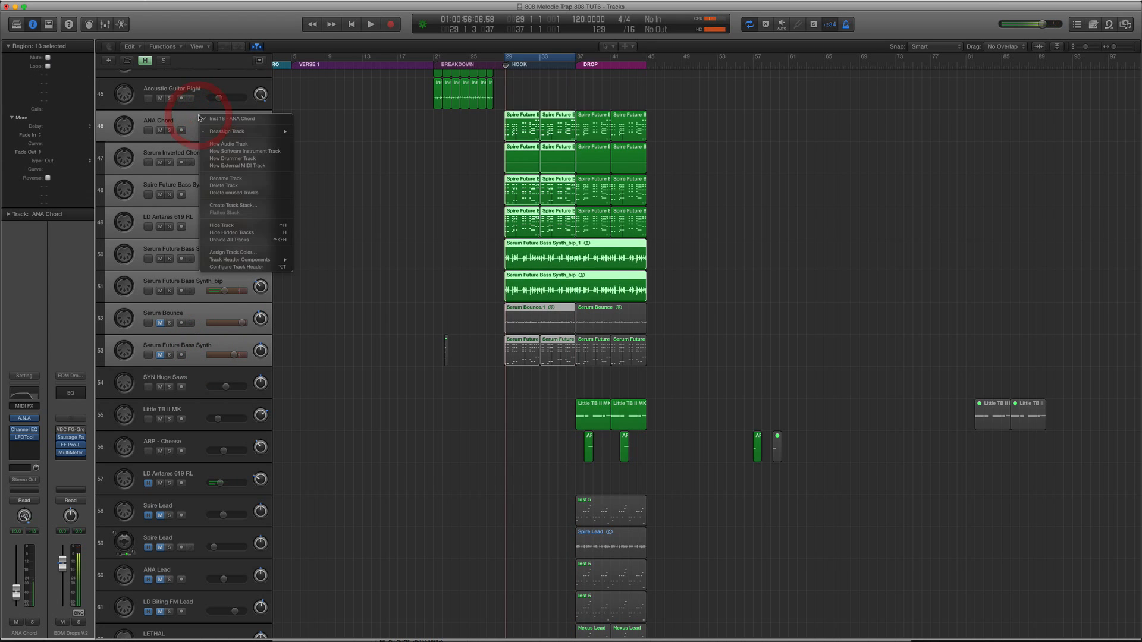
pyautogui.click(245, 206)
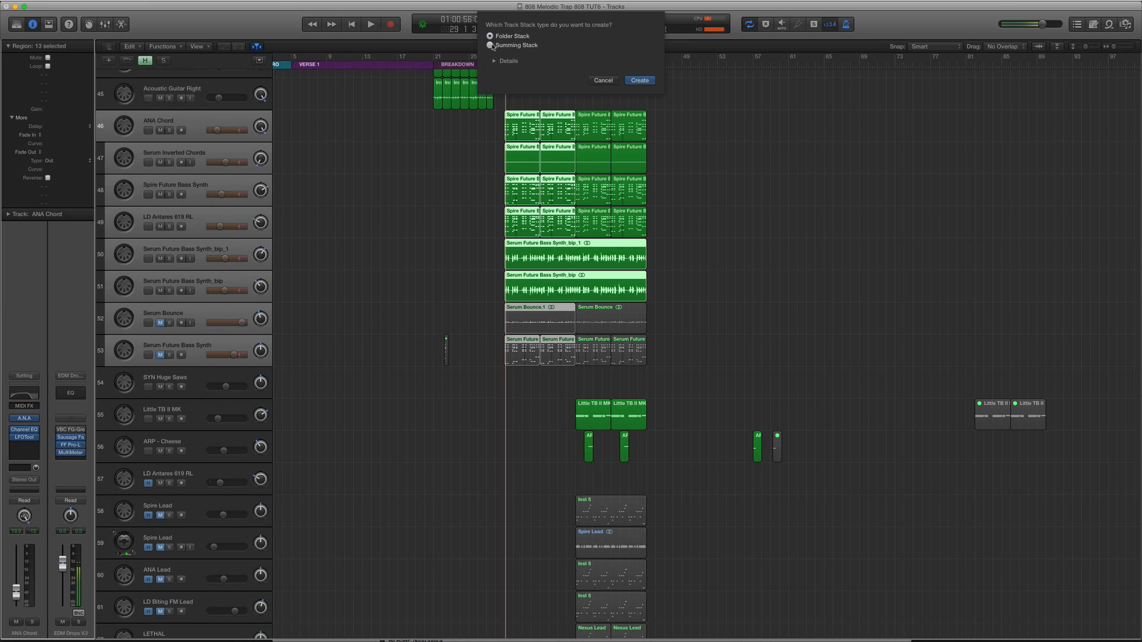
pyautogui.click(636, 81)
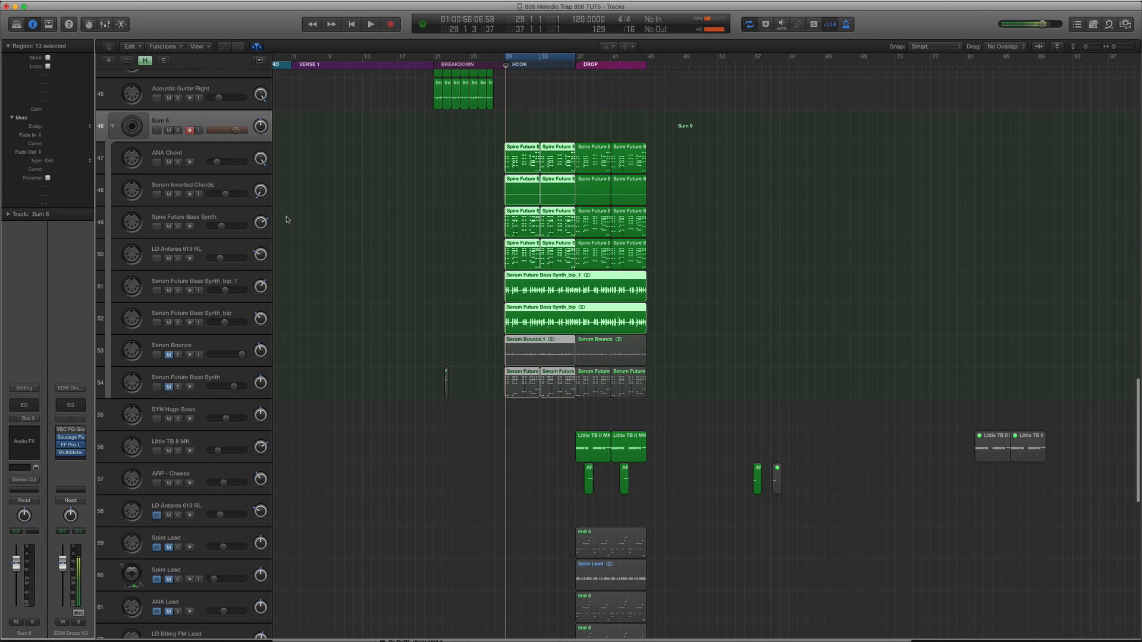
# Rename the new summing stack Drop Chords and collapse it.
pyautogui.doubleClick(159, 122)
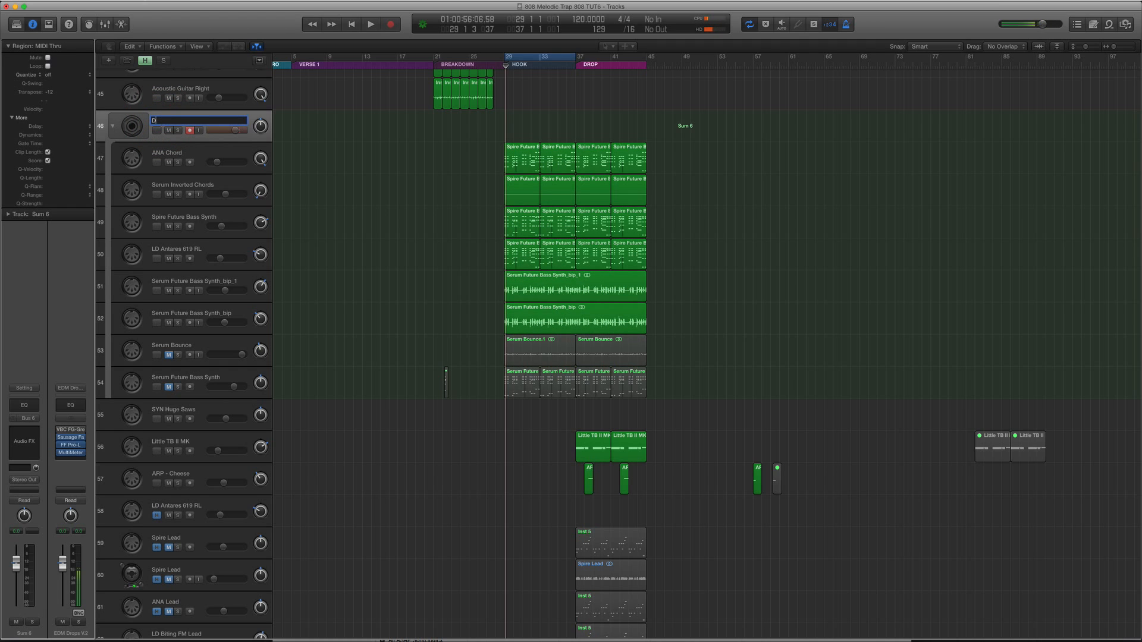
pyautogui.press('Return')
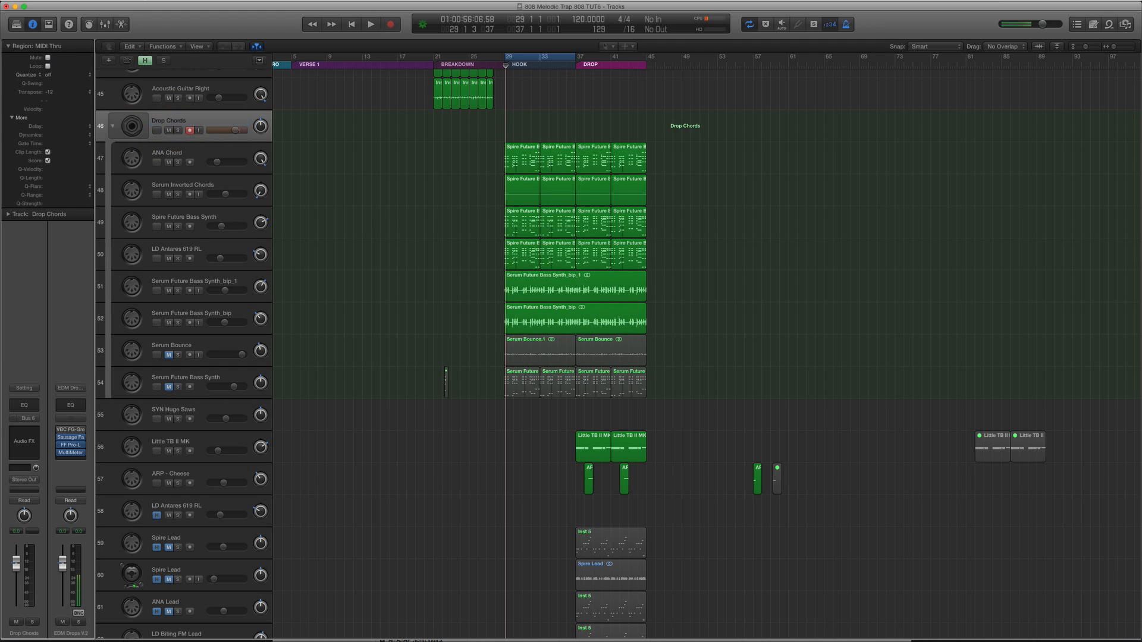
pyautogui.click(111, 126)
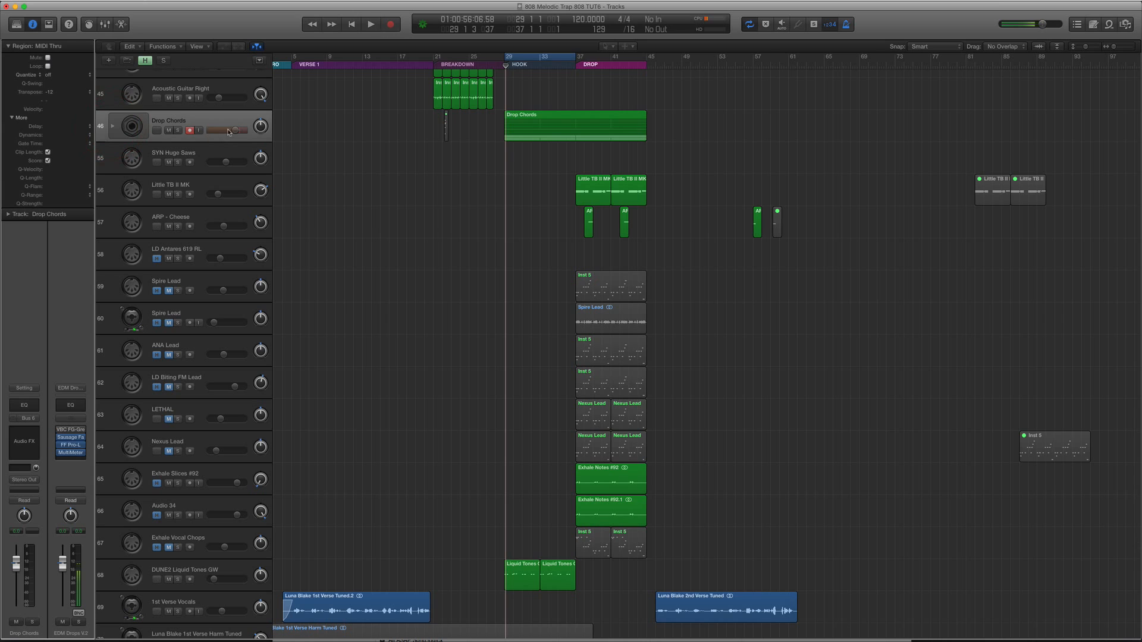
# Set the Drop Chords stack's volume to -2.1 dB during Hook playback and mute the LD Antares 619 RL track below it.
pyautogui.moveTo(228, 132)
pyautogui.mouseDown()
pyautogui.moveTo(207, 132)
pyautogui.moveTo(224, 132)
pyautogui.mouseUp()
pyautogui.press('space')
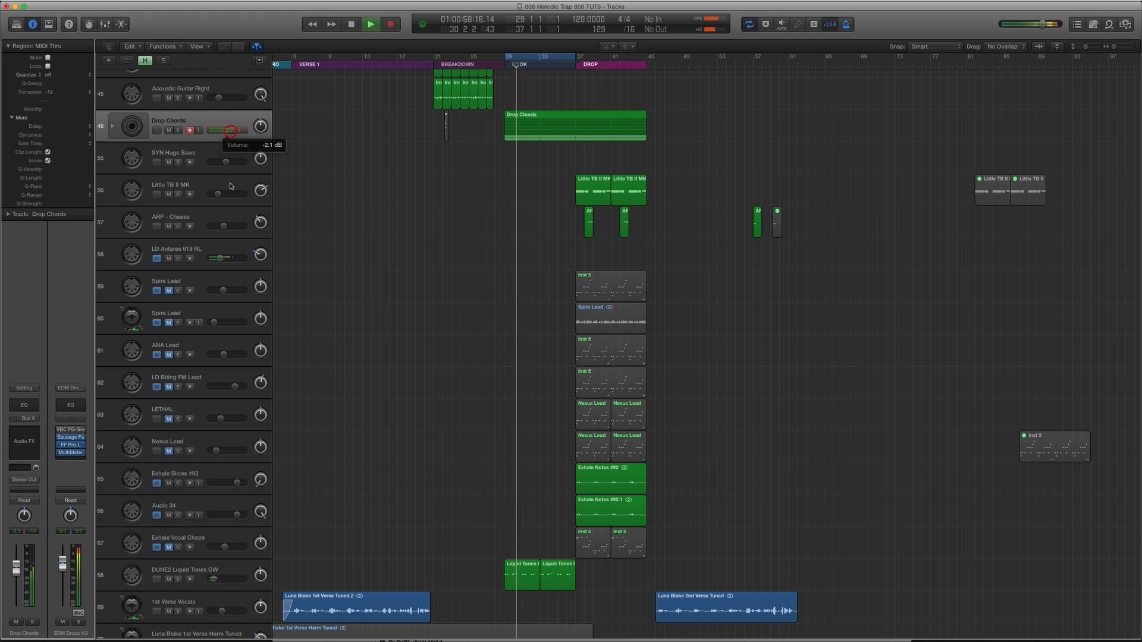
pyautogui.click(198, 252)
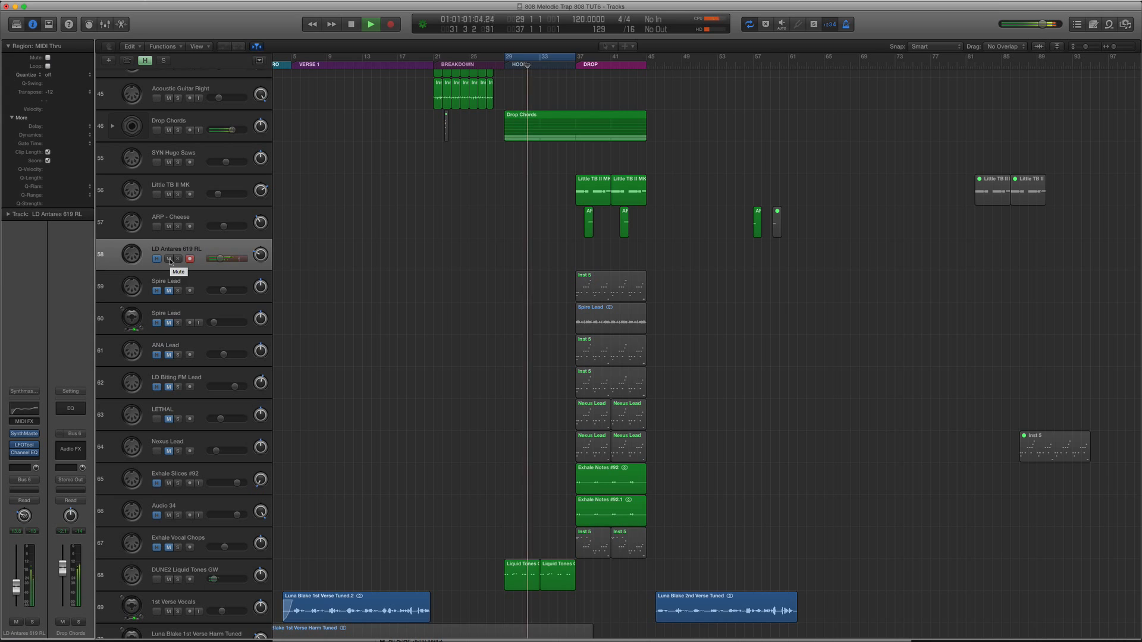
pyautogui.click(169, 259)
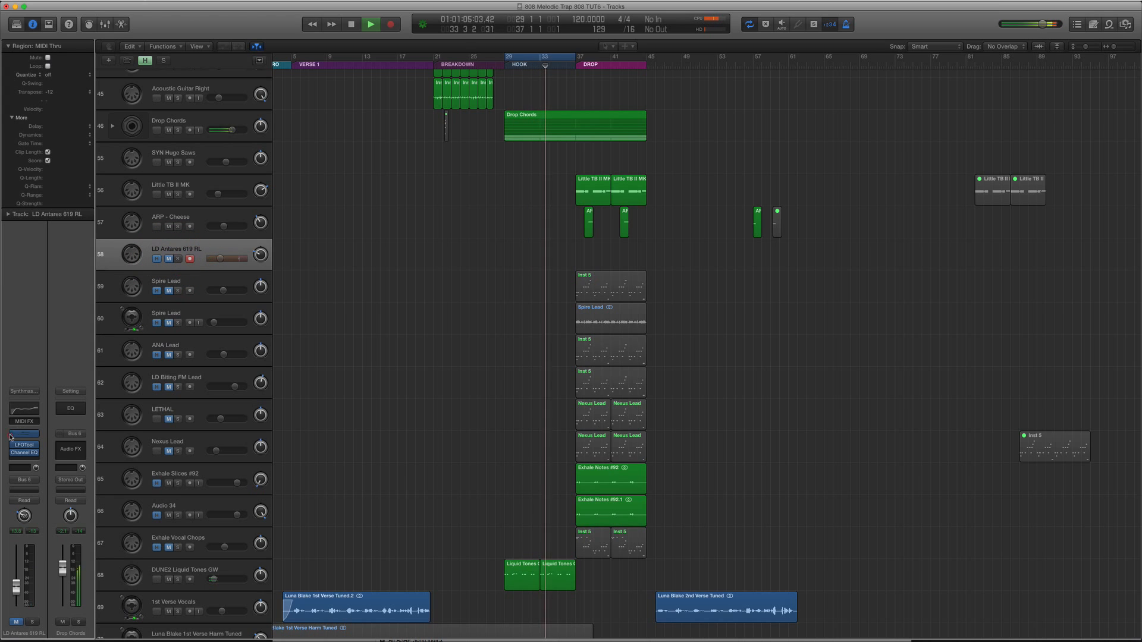
# Audition the Drop Chords stack in solo while checking its member tracks, then stop playback and turn its solo off.
pyautogui.click(178, 131)
pyautogui.click(112, 126)
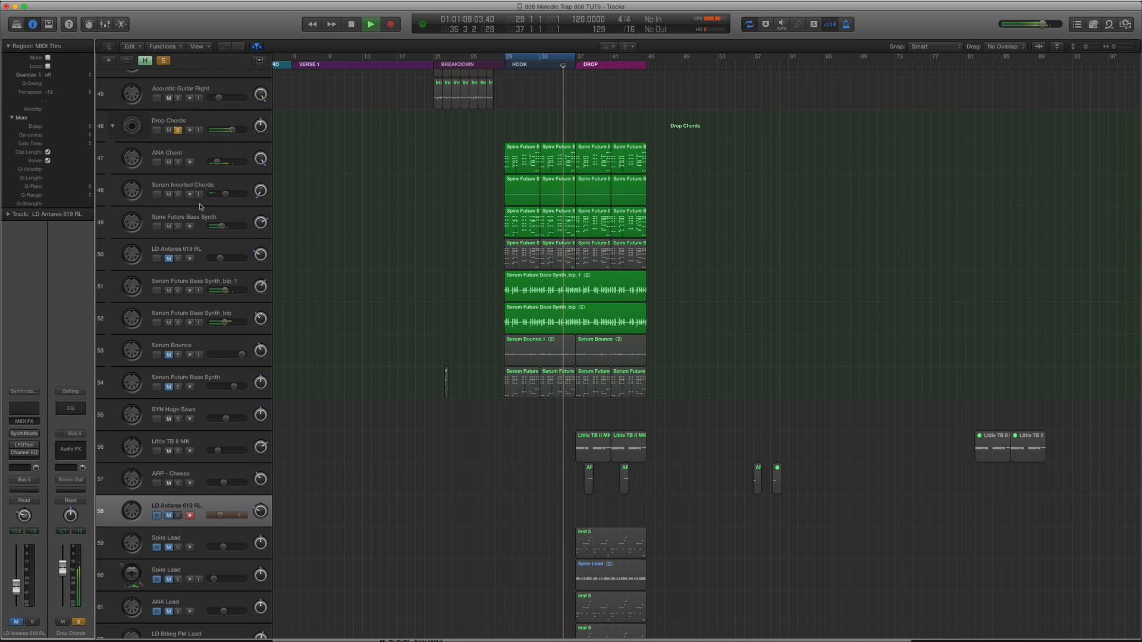
pyautogui.click(113, 126)
pyautogui.click(192, 121)
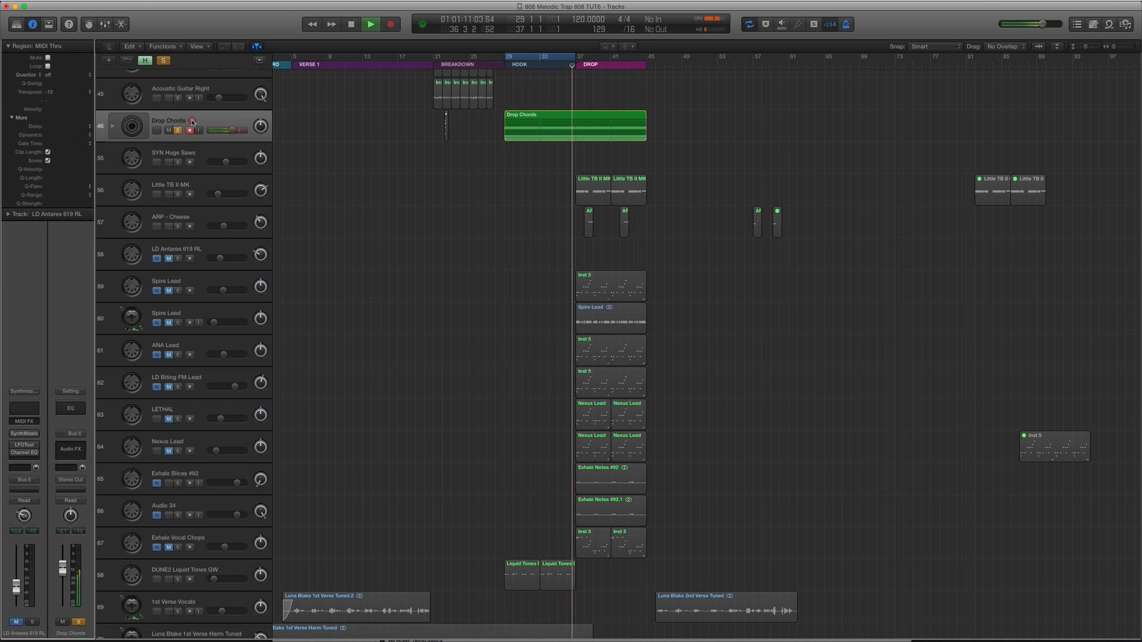
pyautogui.press('space')
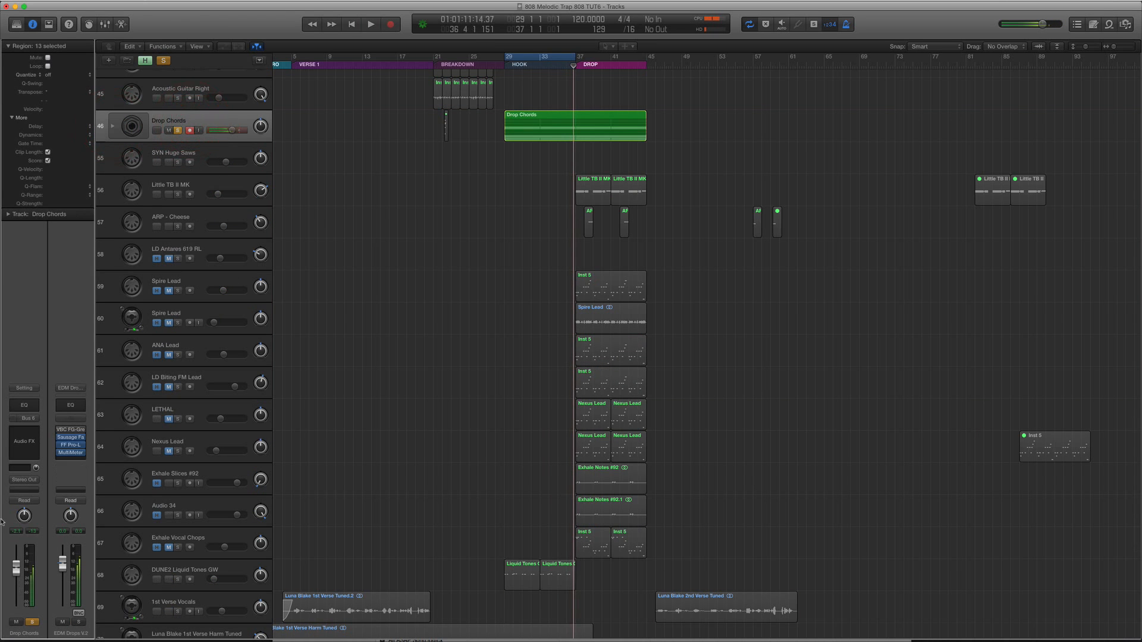
pyautogui.click(177, 131)
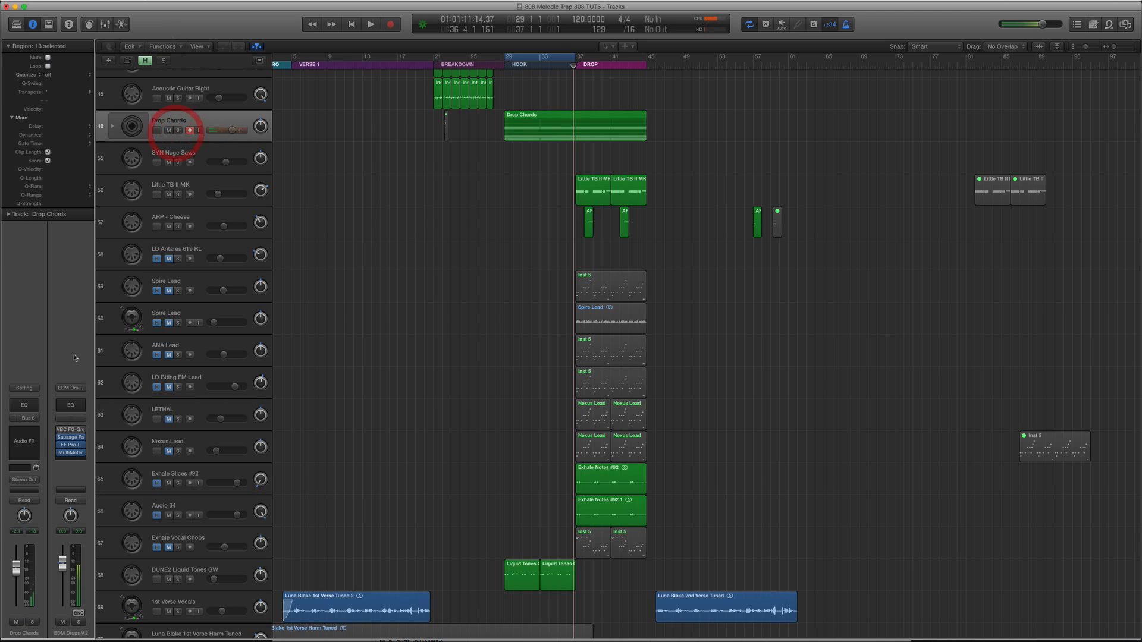
# Add a Channel EQ to the Drop Chords stack, enable its analyzer and boost the high shelf slightly during playback.
pyautogui.click(32, 407)
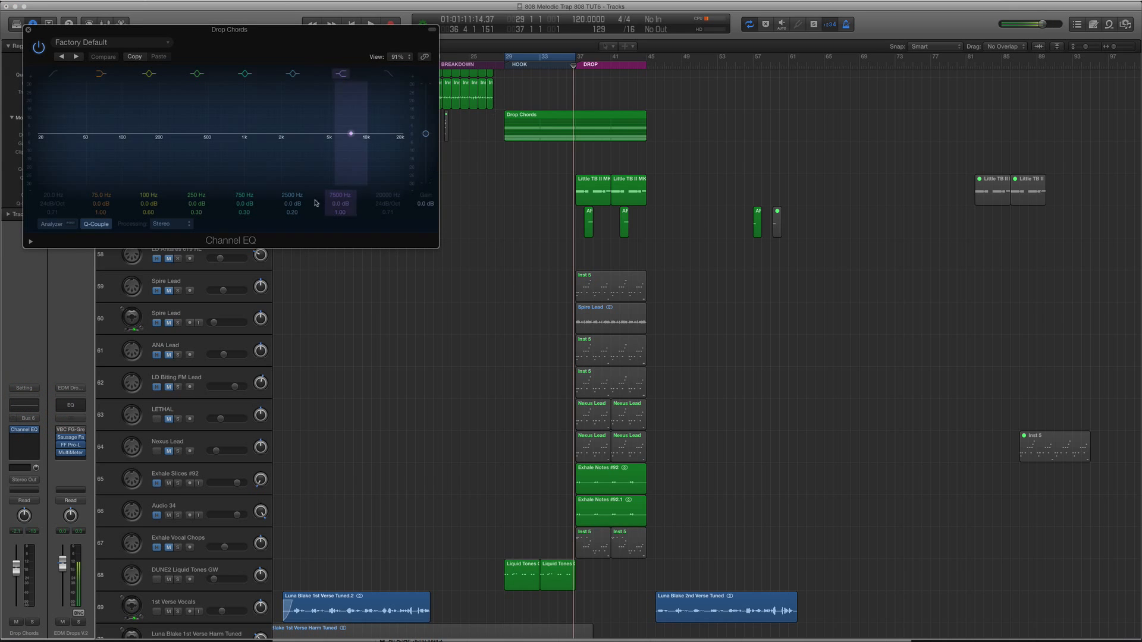
pyautogui.click(63, 221)
pyautogui.press('space')
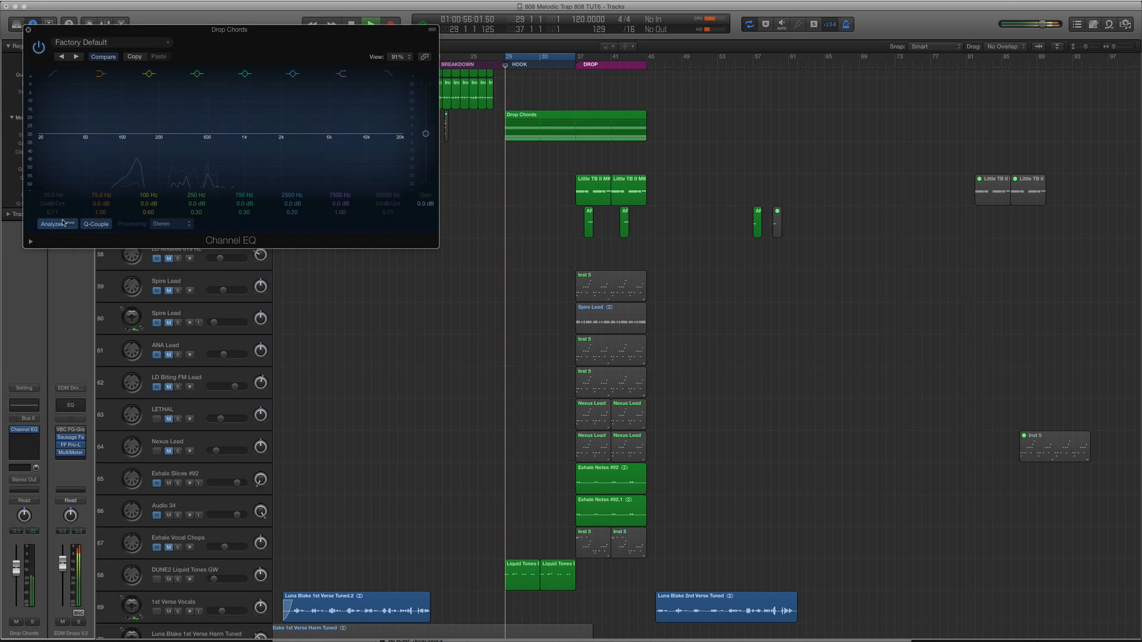
pyautogui.moveTo(373, 132)
pyautogui.mouseDown()
pyautogui.moveTo(366, 116)
pyautogui.moveTo(357, 133)
pyautogui.mouseUp()
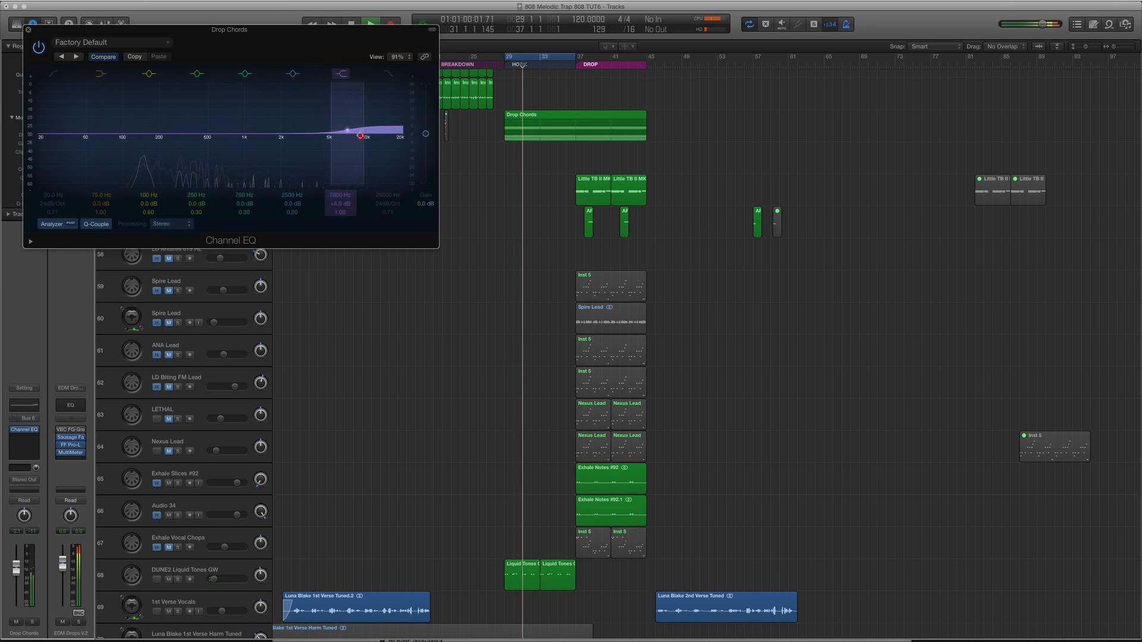
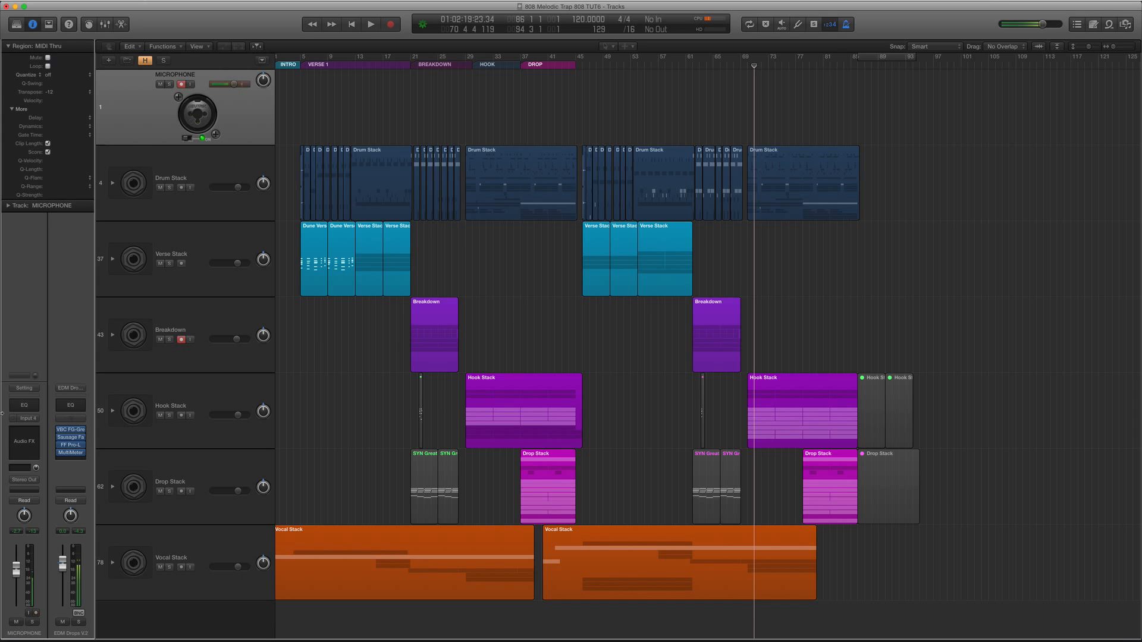
# Expand the Drum Stack and look through all of its tracks across the full arrangement.
pyautogui.click(179, 173)
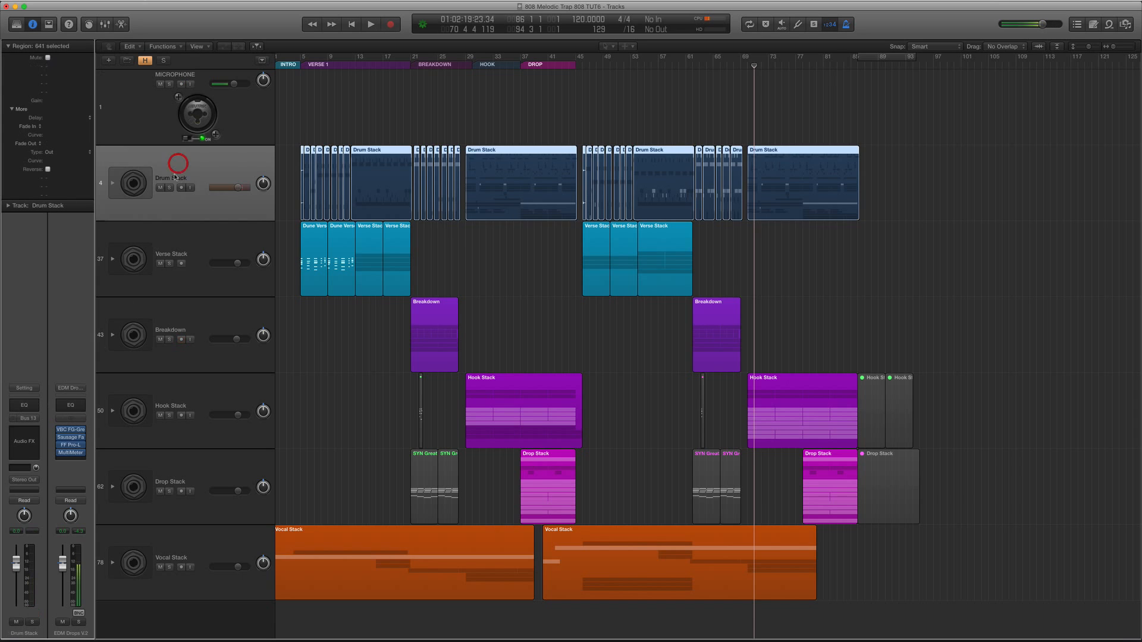
pyautogui.click(113, 184)
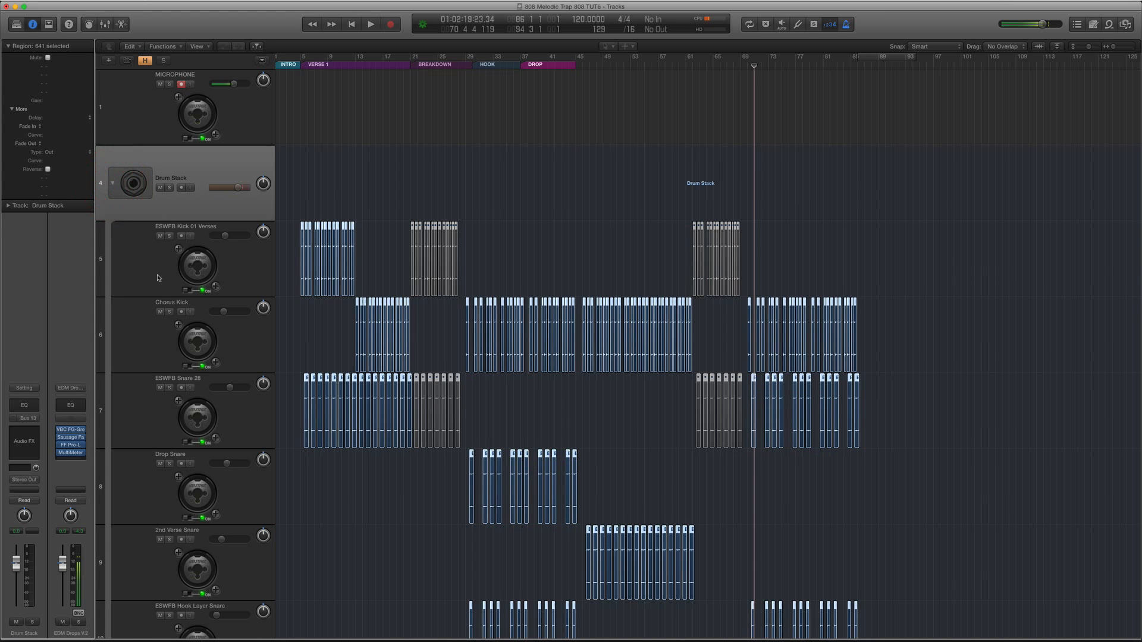
pyautogui.scroll(-10, 167, 282)
pyautogui.scroll(-1, 166, 282)
pyautogui.press('super+Up')
pyautogui.press('super+Up')
pyautogui.press('super+Up')
pyautogui.press('super+Up')
pyautogui.press('super+Up')
pyautogui.press('super+Up')
pyautogui.press('super+Up')
pyautogui.press('super+Up')
pyautogui.press('super+Up')
pyautogui.press('super+Up')
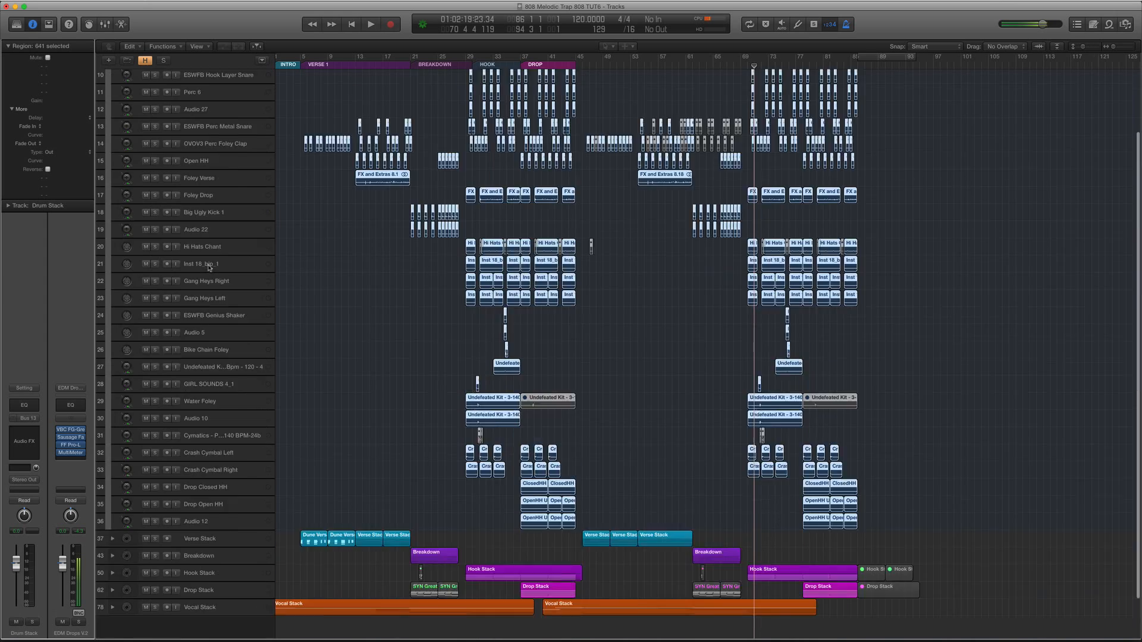
# Expand the Verse, Breakdown, Hook, Drop and Vocal stacks to examine every track in the arrangement.
pyautogui.click(116, 289)
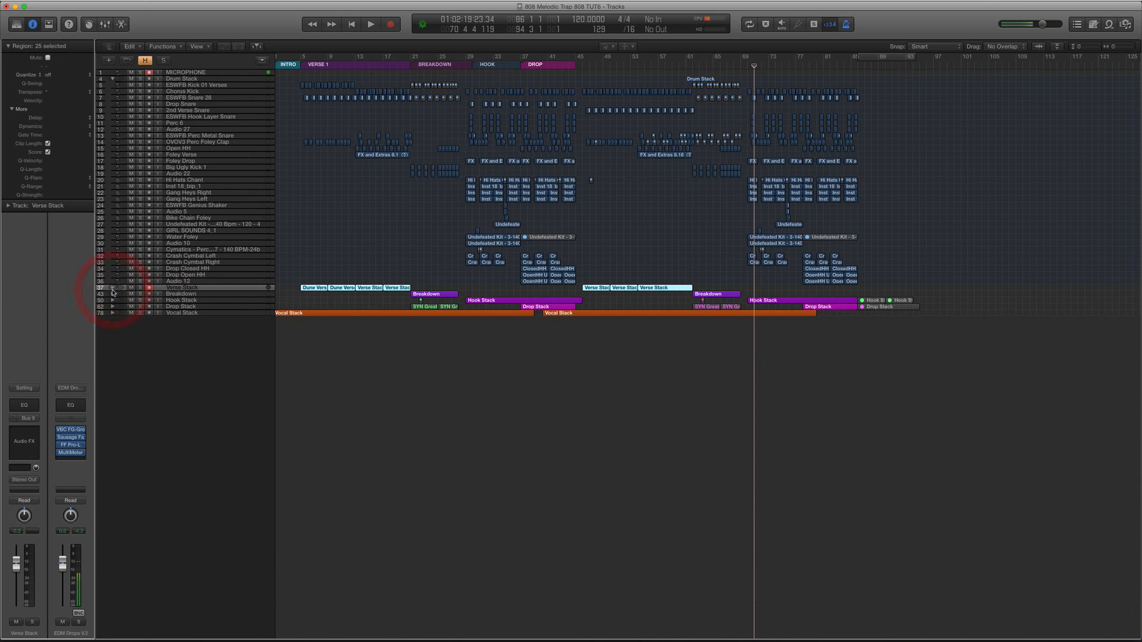
pyautogui.click(112, 288)
pyautogui.click(112, 326)
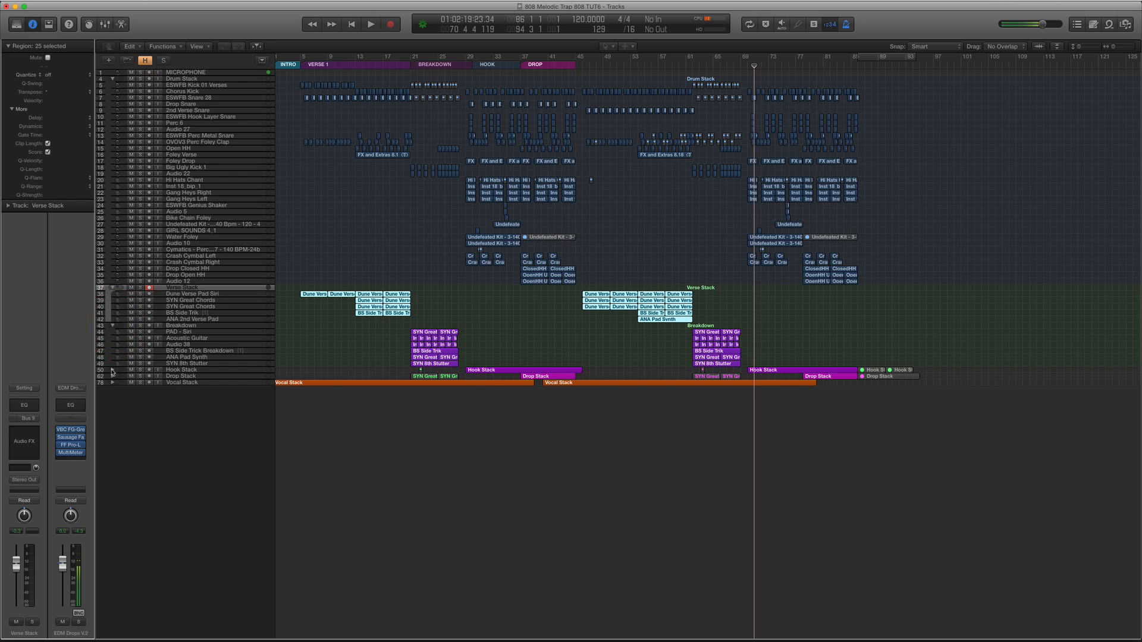
pyautogui.click(112, 370)
pyautogui.click(113, 446)
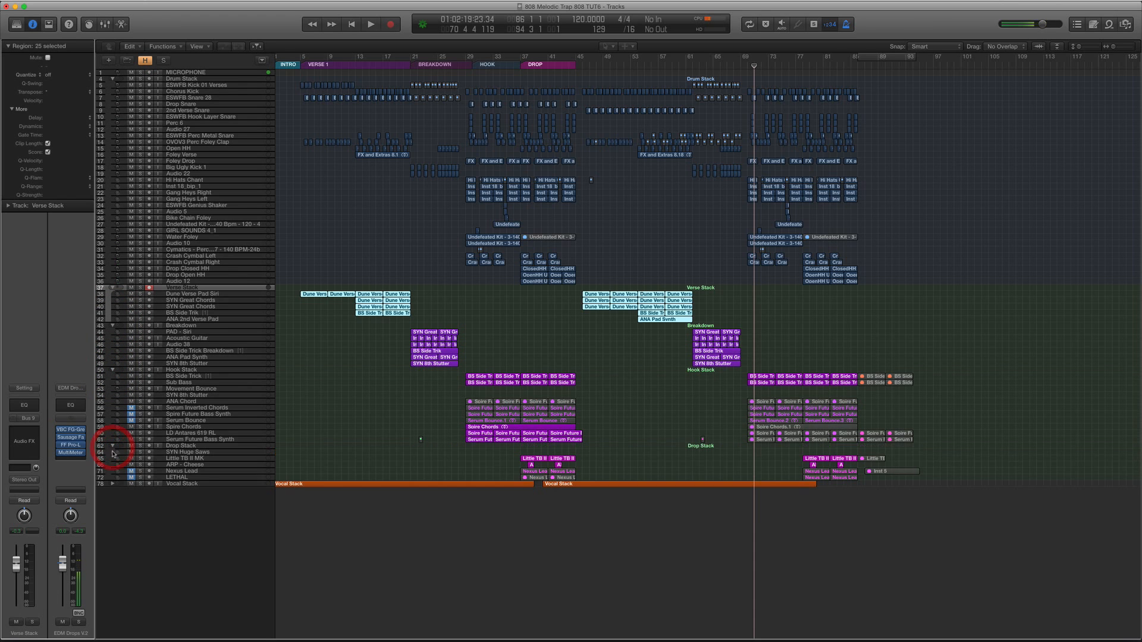
pyautogui.click(113, 484)
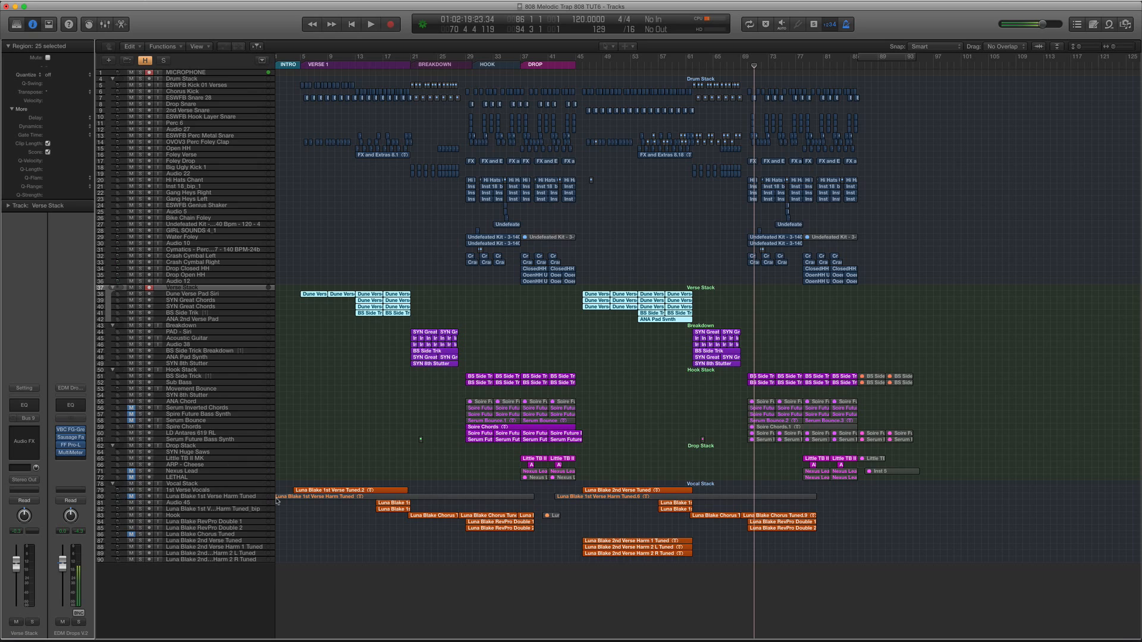
# Collapse the Vocal, Drop, Hook, Breakdown, Verse and Drum stacks and enlarge the track rows for an overview.
pyautogui.click(112, 484)
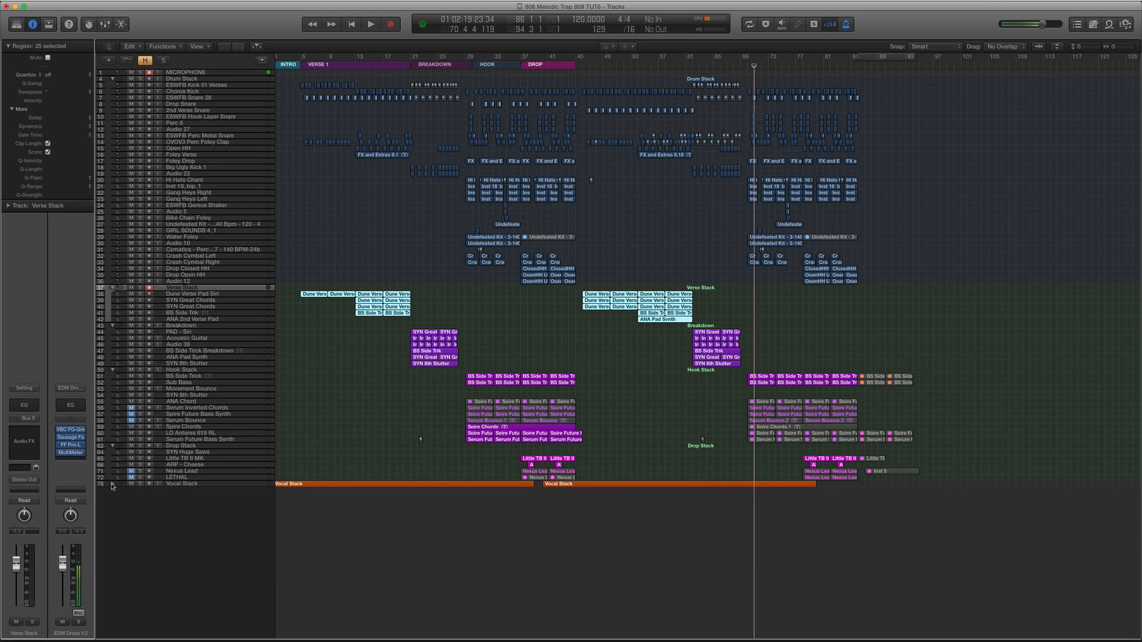
pyautogui.click(112, 447)
pyautogui.click(113, 369)
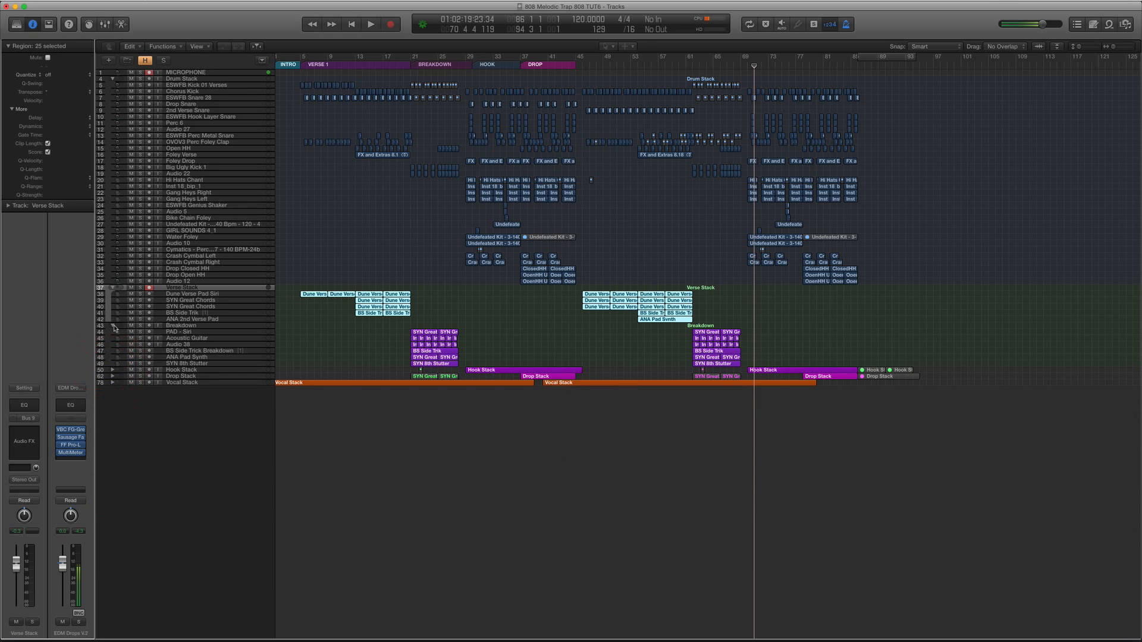
pyautogui.click(112, 325)
pyautogui.click(113, 287)
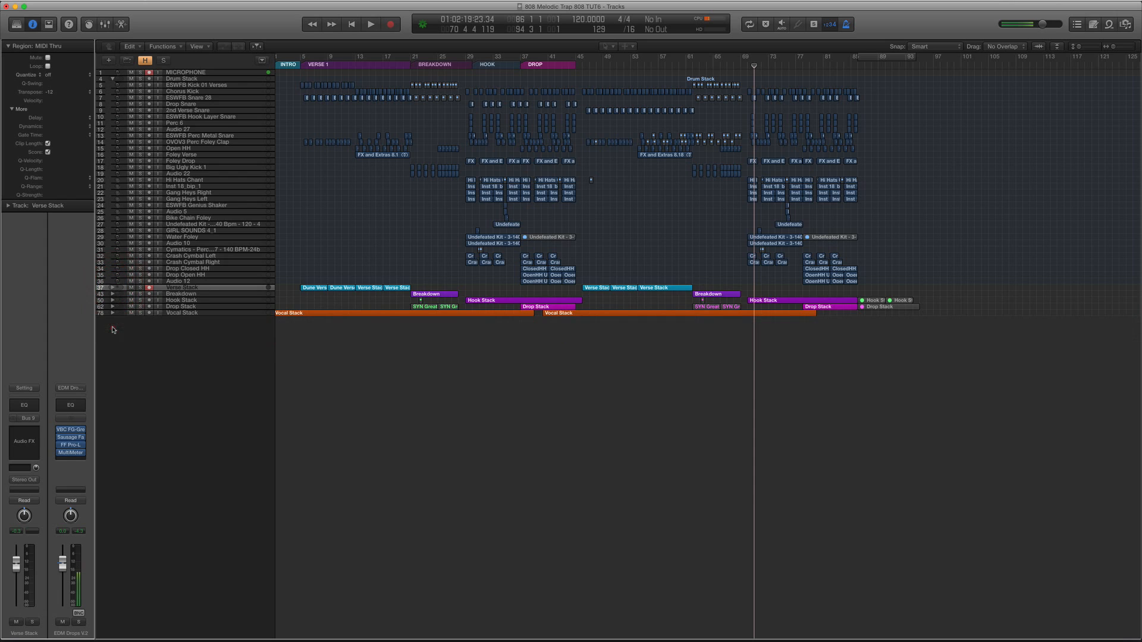
pyautogui.click(112, 78)
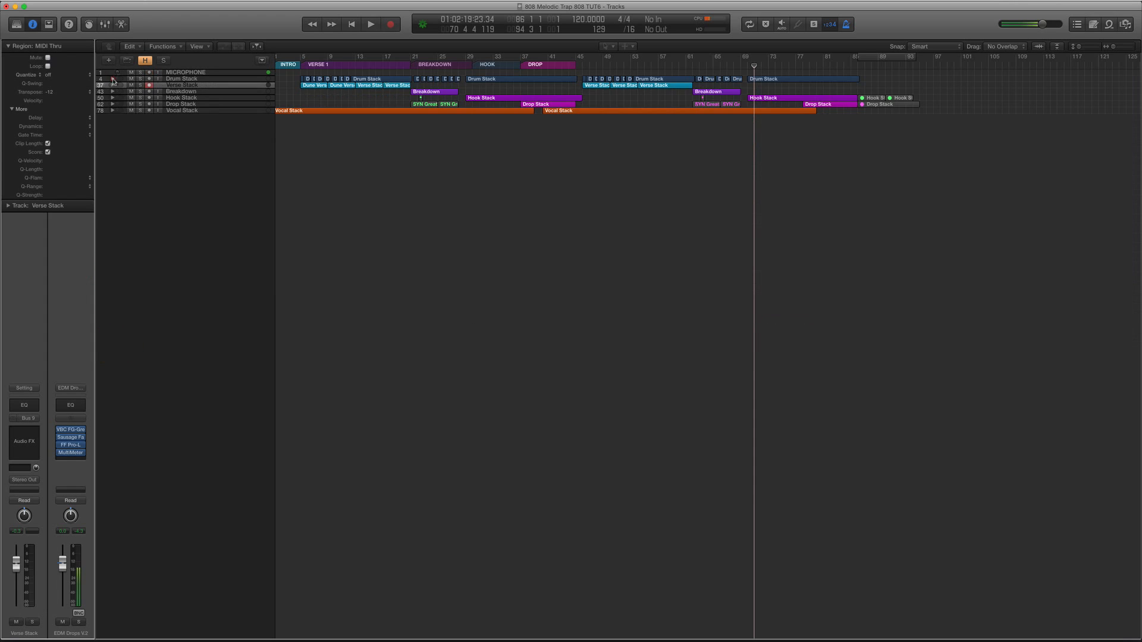
pyautogui.press('super+Down')
pyautogui.press('super+Down')
pyautogui.press('super+Down')
pyautogui.press('super+Down')
pyautogui.press('super+Down')
pyautogui.press('super+Down')
pyautogui.press('super+Down')
pyautogui.press('super+Down')
pyautogui.press('super+Down')
pyautogui.press('super+Down')
pyautogui.press('super+Down')
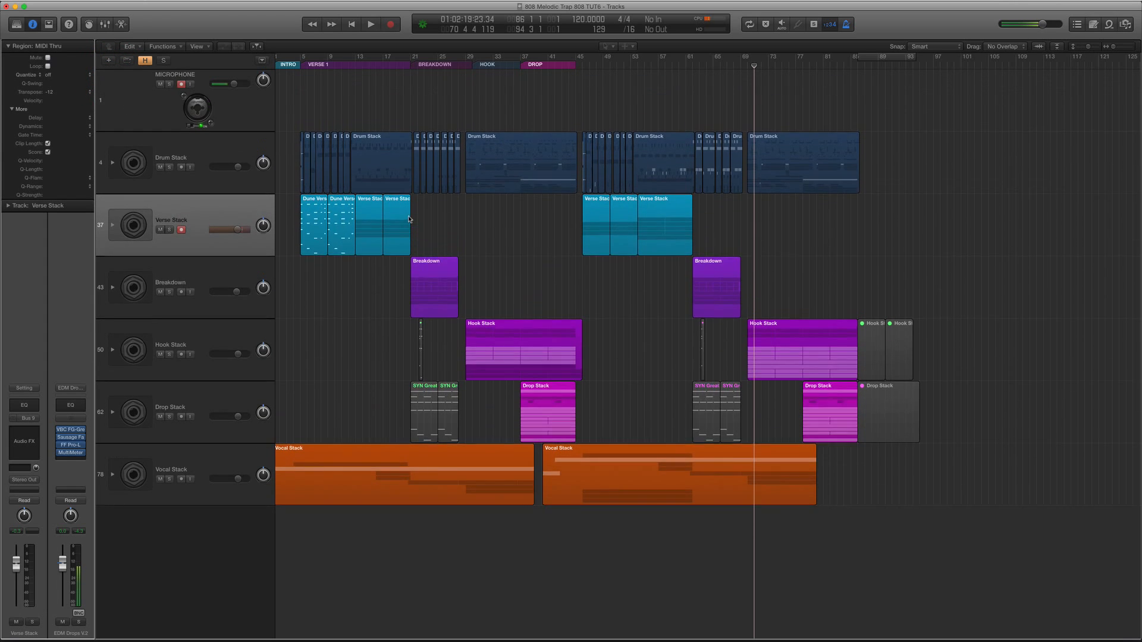
# Expand the Drum Stack again and select its ESWFB Kick 01 Verses track.
pyautogui.click(232, 241)
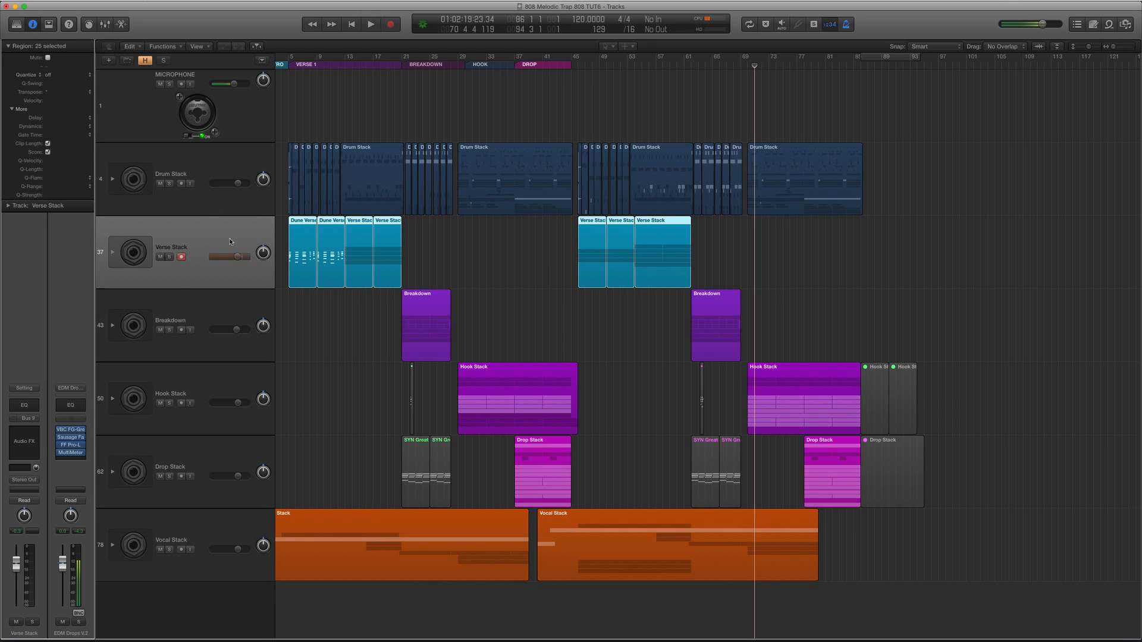
pyautogui.click(200, 169)
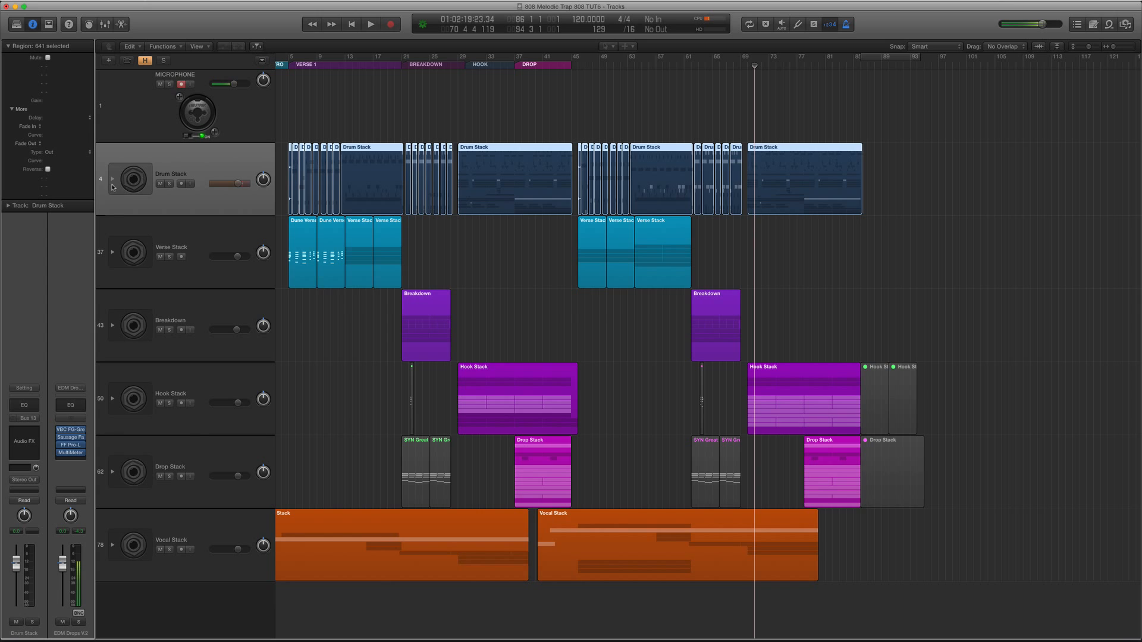
pyautogui.click(113, 180)
pyautogui.click(241, 249)
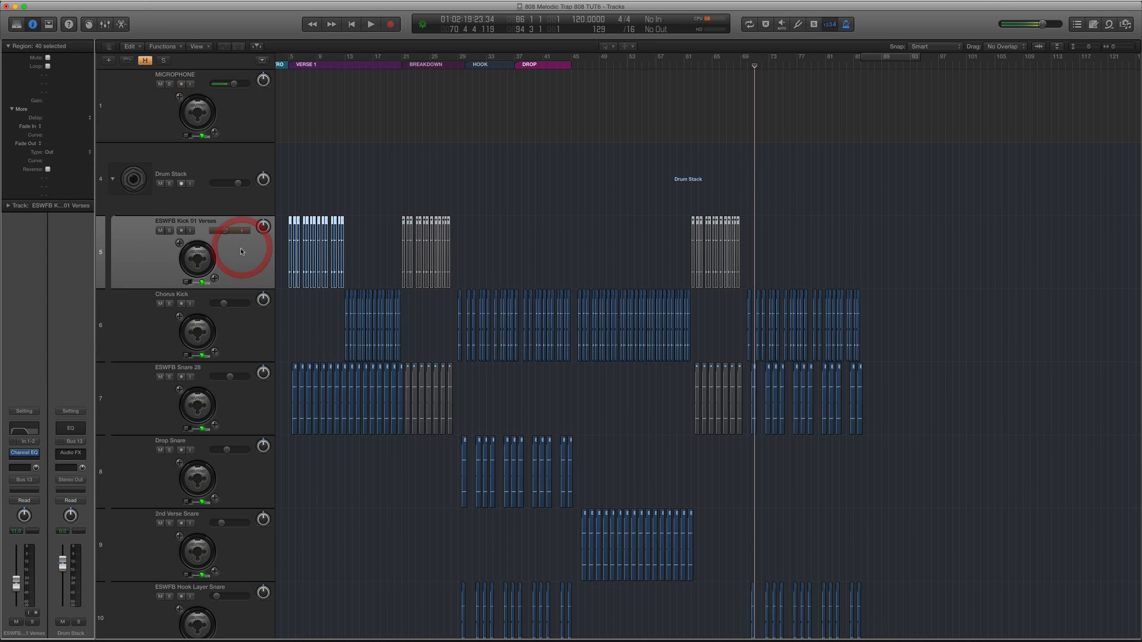
# Go through the kick, snare, percussion, open hi-hat and foley tracks inside the Drum Stack one by one.
pyautogui.click(255, 332)
pyautogui.click(251, 401)
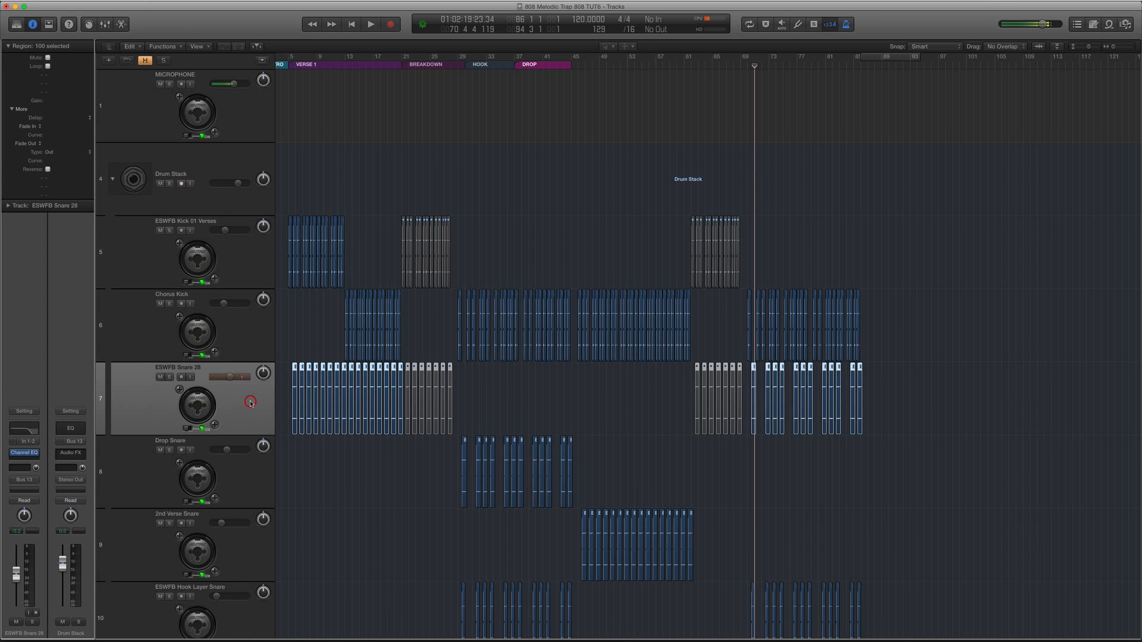
pyautogui.click(260, 476)
pyautogui.scroll(-3, 260, 477)
pyautogui.click(245, 431)
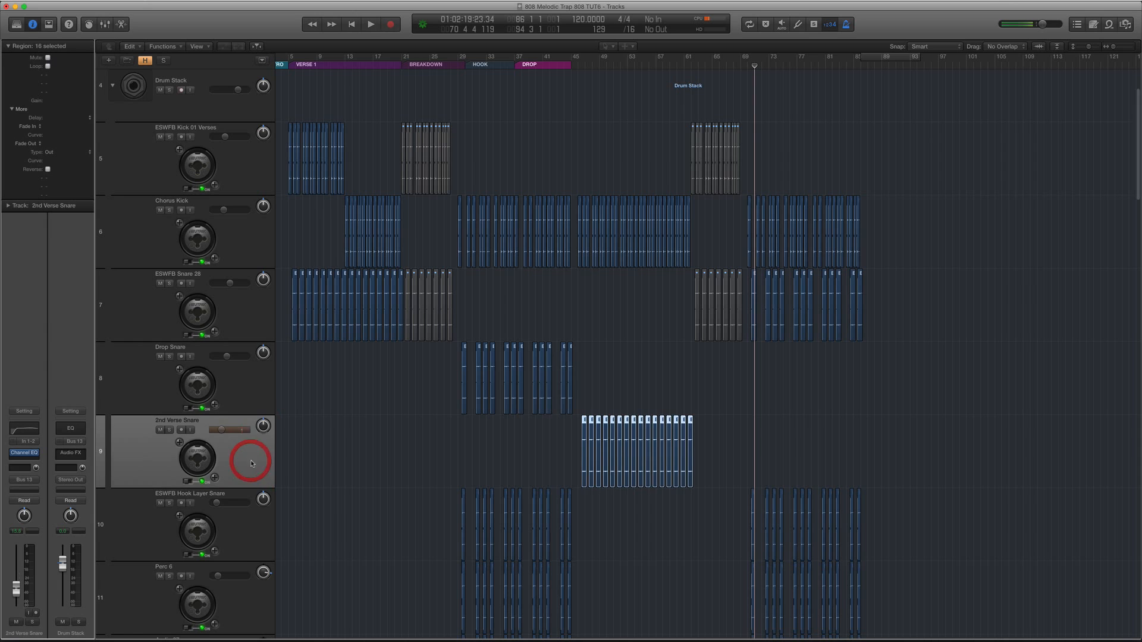
pyautogui.click(246, 532)
pyautogui.scroll(-2, 246, 532)
pyautogui.click(248, 541)
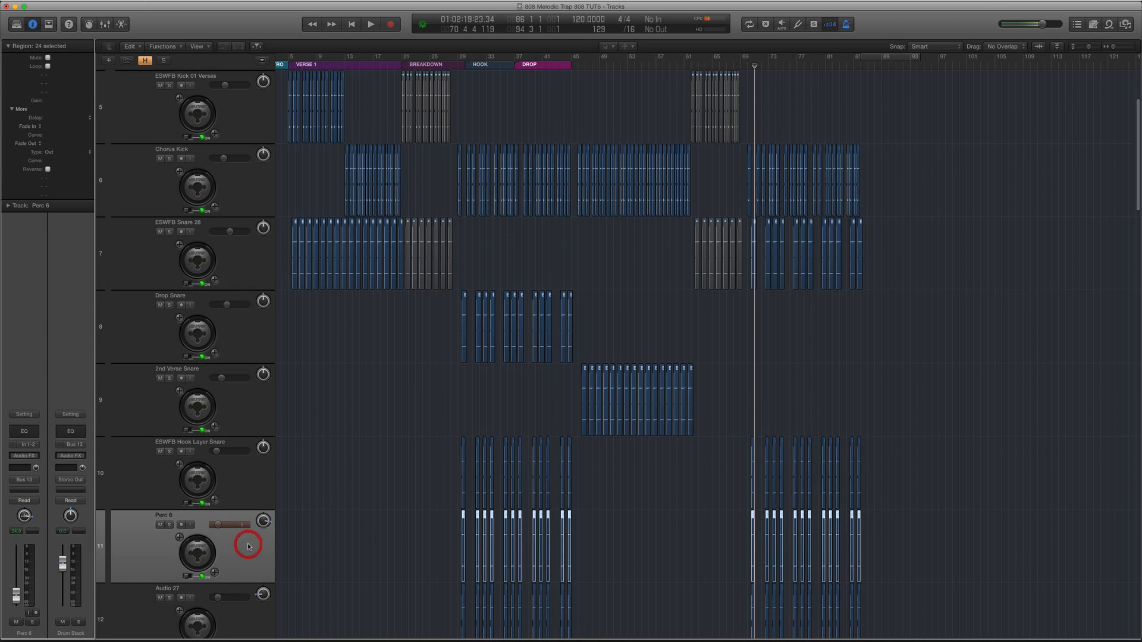
pyautogui.scroll(-2, 248, 541)
pyautogui.click(248, 546)
pyautogui.scroll(-2, 265, 486)
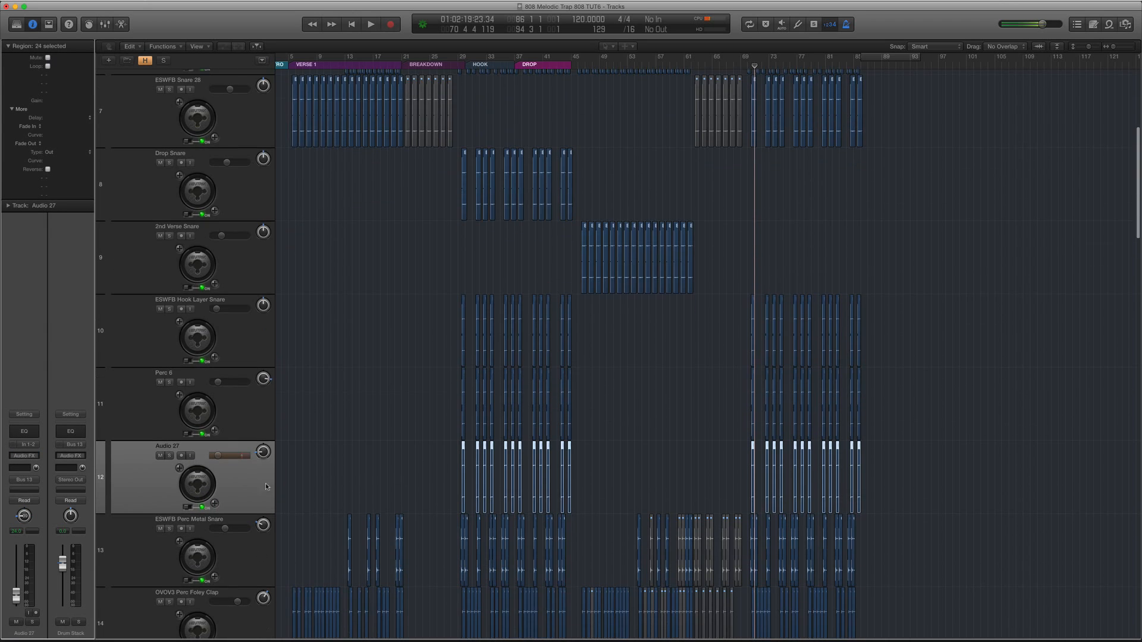
pyautogui.scroll(-2, 253, 461)
pyautogui.click(252, 515)
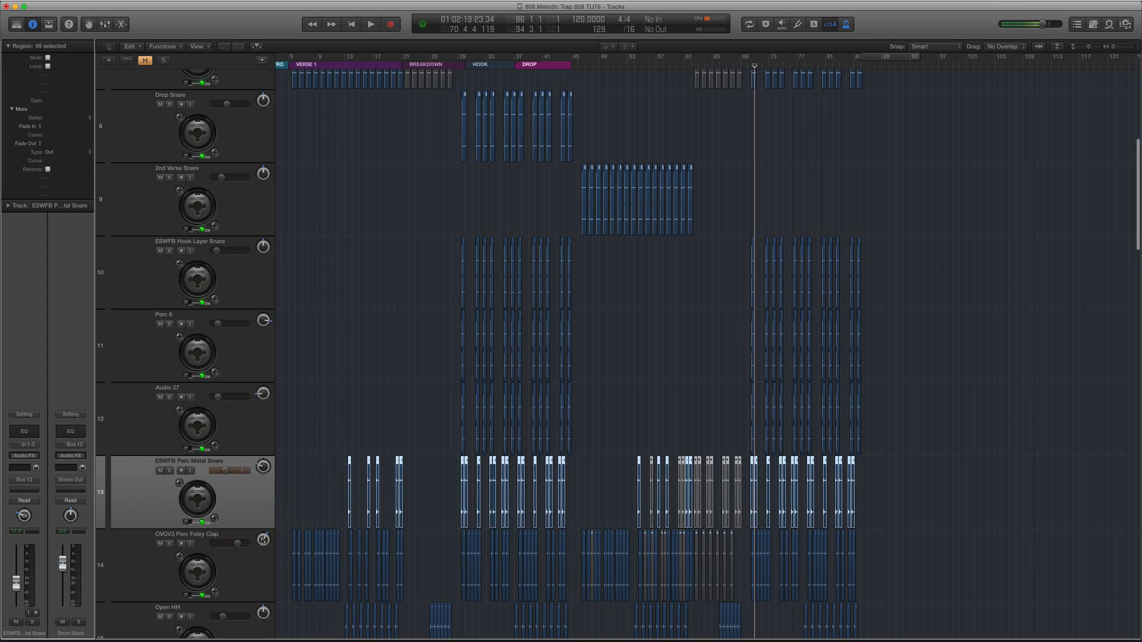
pyautogui.click(261, 564)
pyautogui.scroll(-2, 258, 562)
pyautogui.click(249, 543)
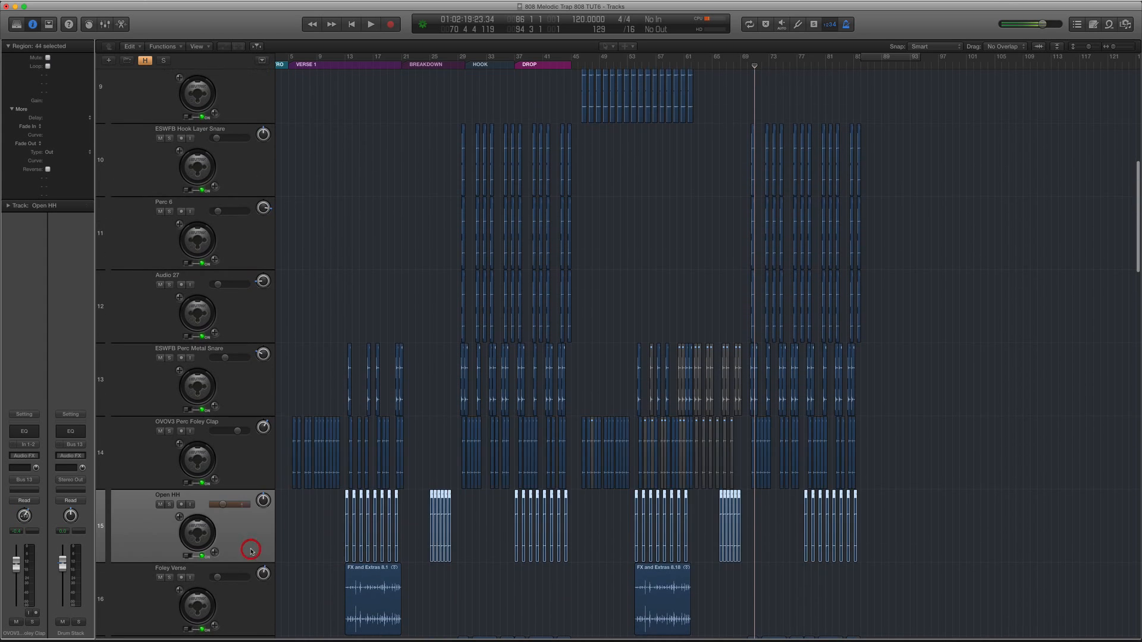
pyautogui.click(262, 599)
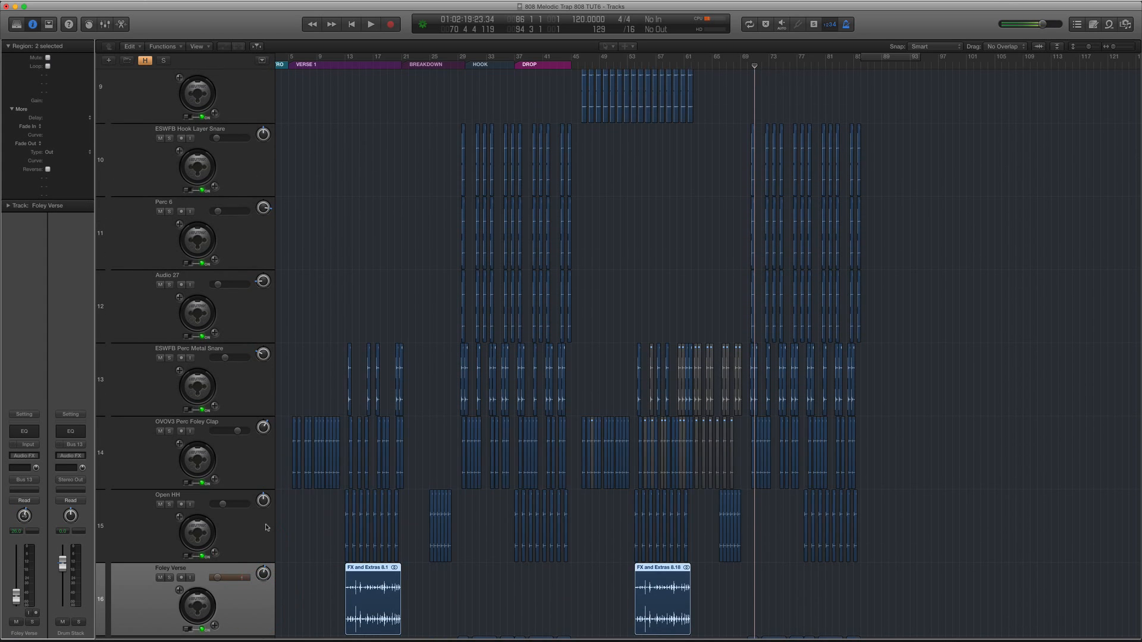
# Collapse the Drum Stack, keep it selected, and place the playhead at bar 5, the start of Verse 1.
pyautogui.scroll(10, 259, 526)
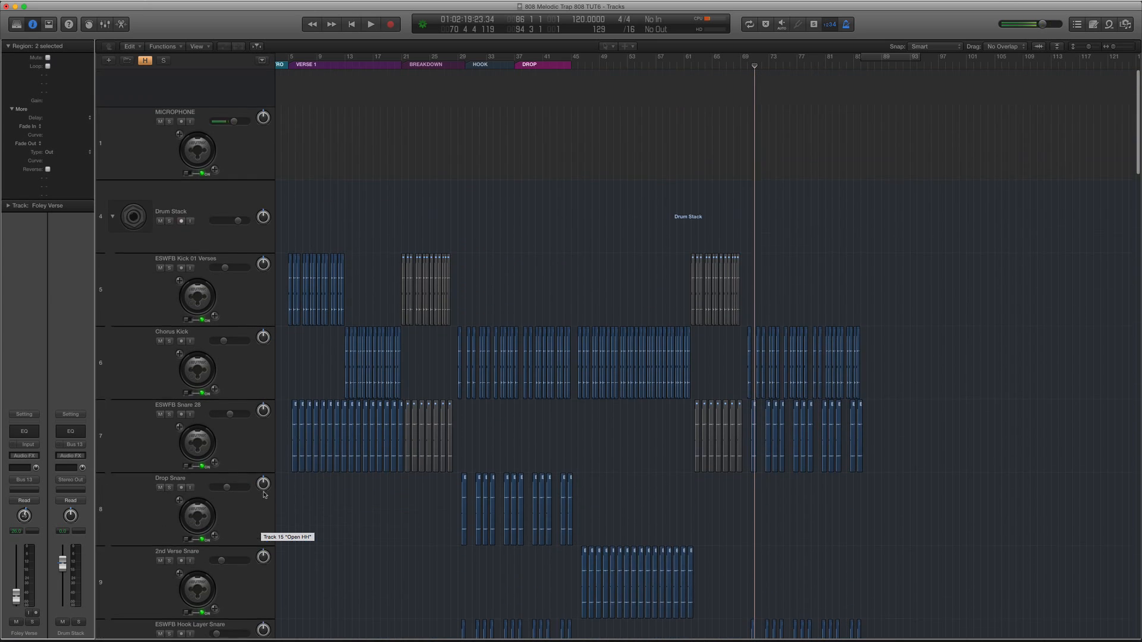
pyautogui.click(113, 180)
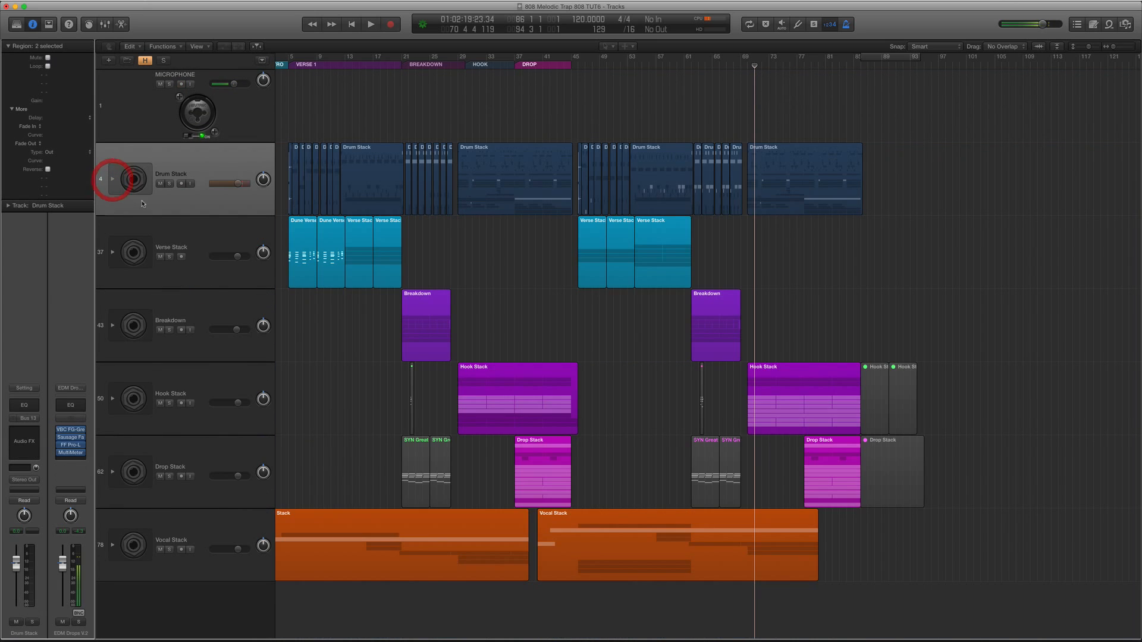
pyautogui.click(176, 173)
pyautogui.click(289, 65)
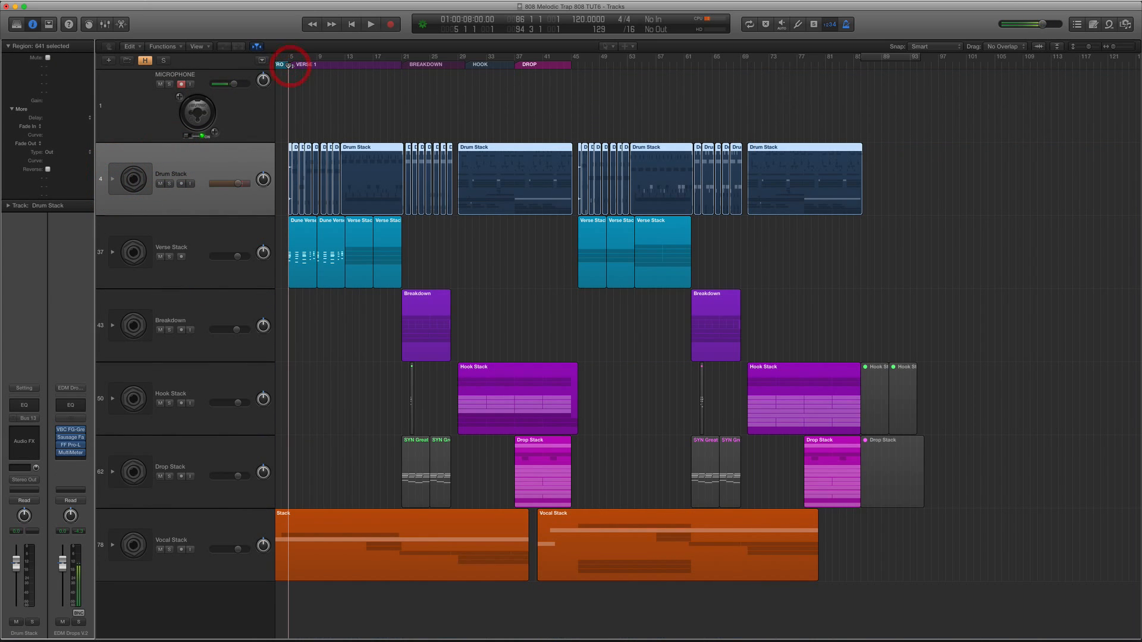
# Insert the stereo iZotope Ozone 7 Vintage Compressor on the Drum Stack channel.
pyautogui.click(20, 434)
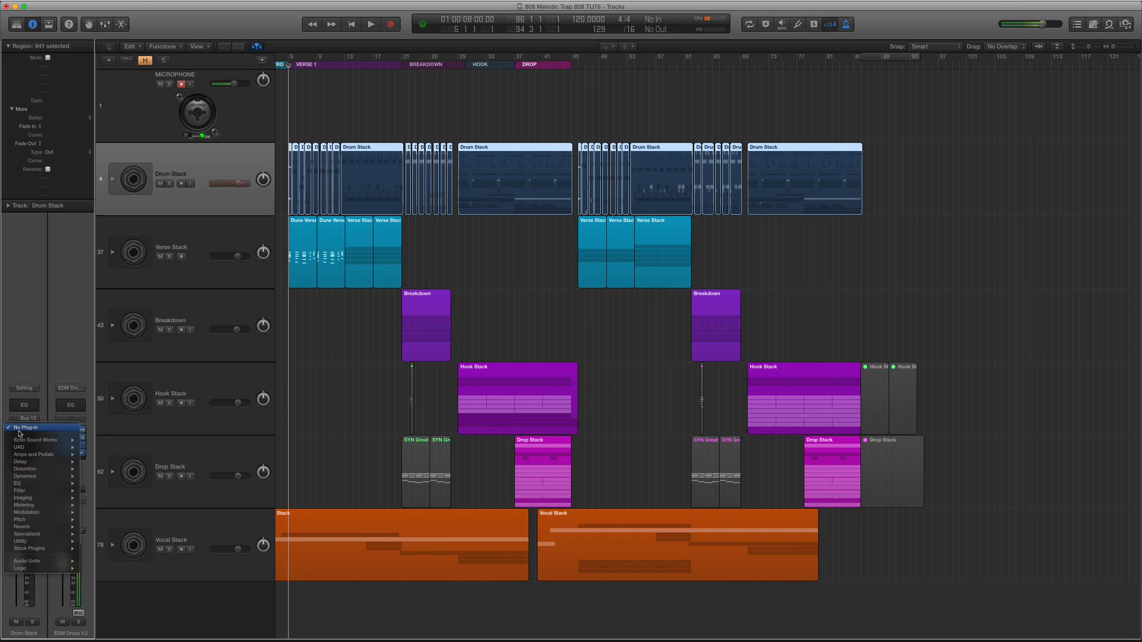
pyautogui.moveTo(43, 457)
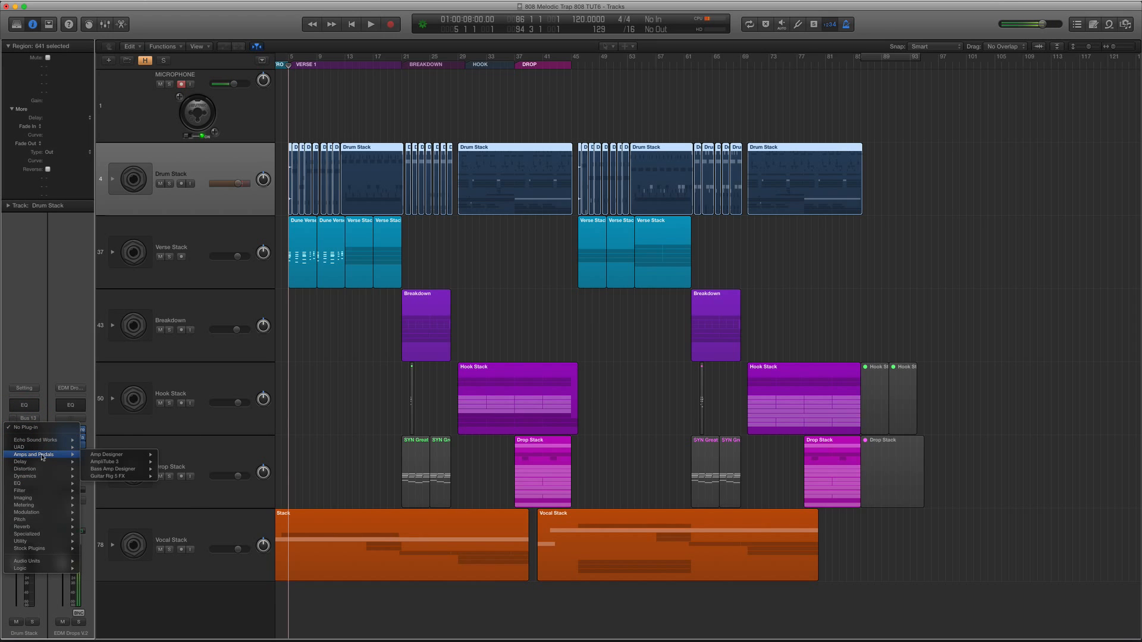
pyautogui.moveTo(60, 562)
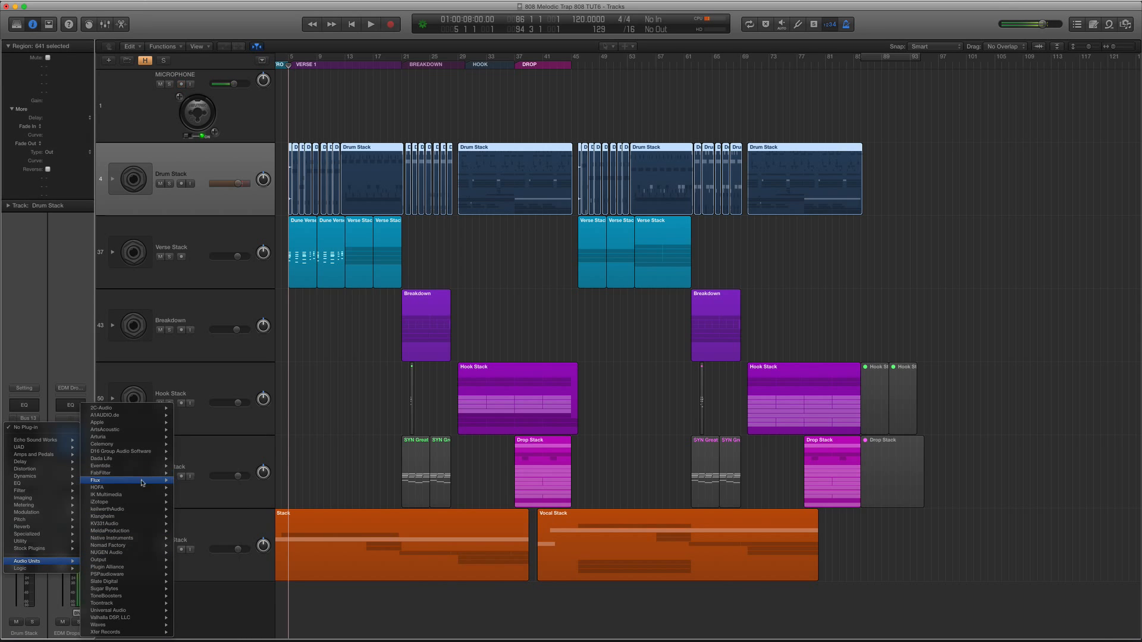
pyautogui.moveTo(141, 510)
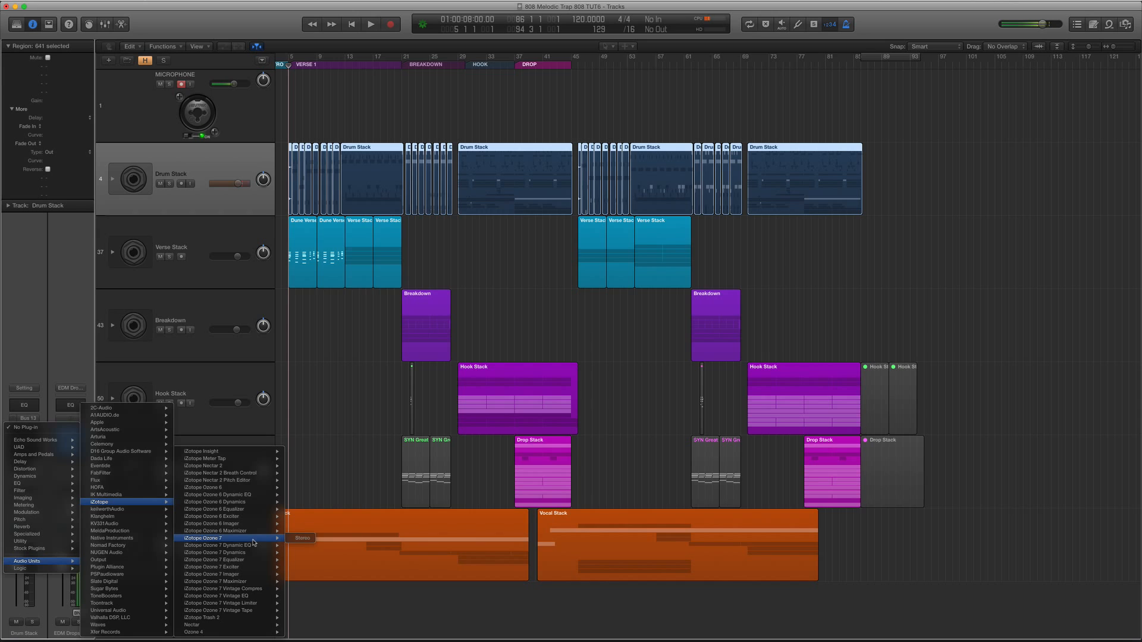
pyautogui.moveTo(269, 590)
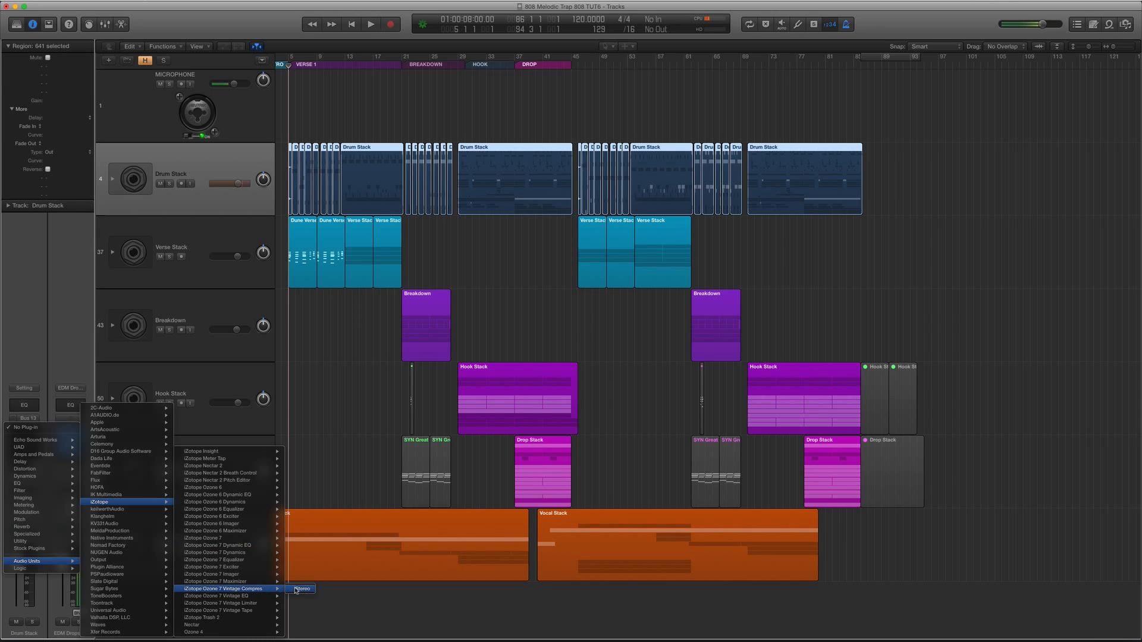
pyautogui.click(296, 590)
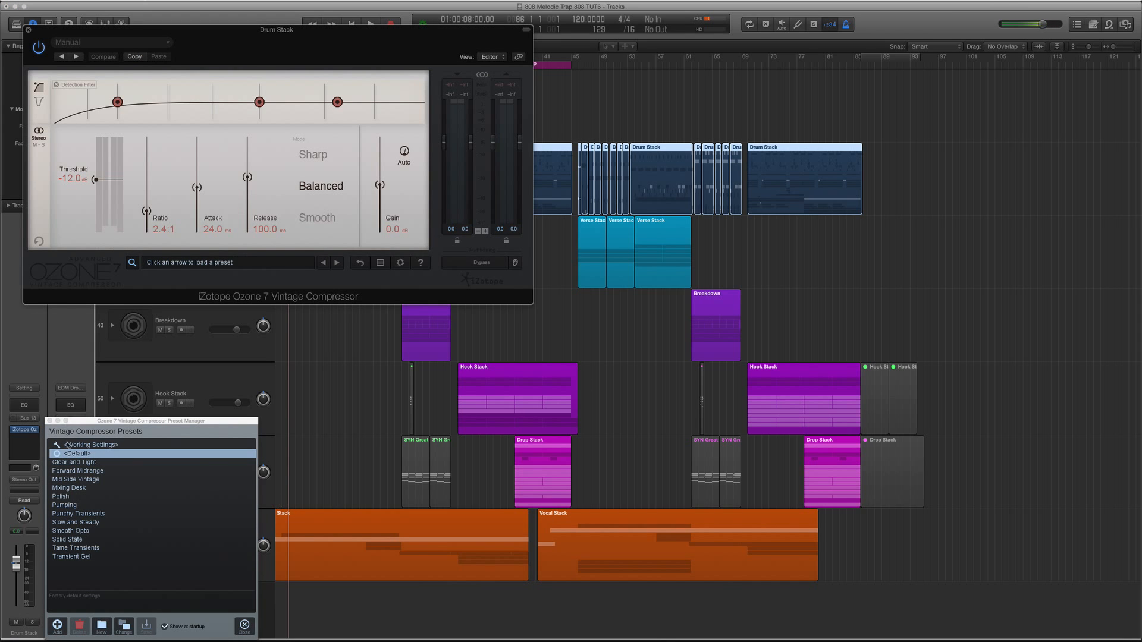
# Load the Clear and Tight compressor preset and audition the drum regions in solo with the compressor bypassed and re-enabled.
pyautogui.click(72, 463)
pyautogui.moveTo(98, 36); pyautogui.dragTo(753, 43)
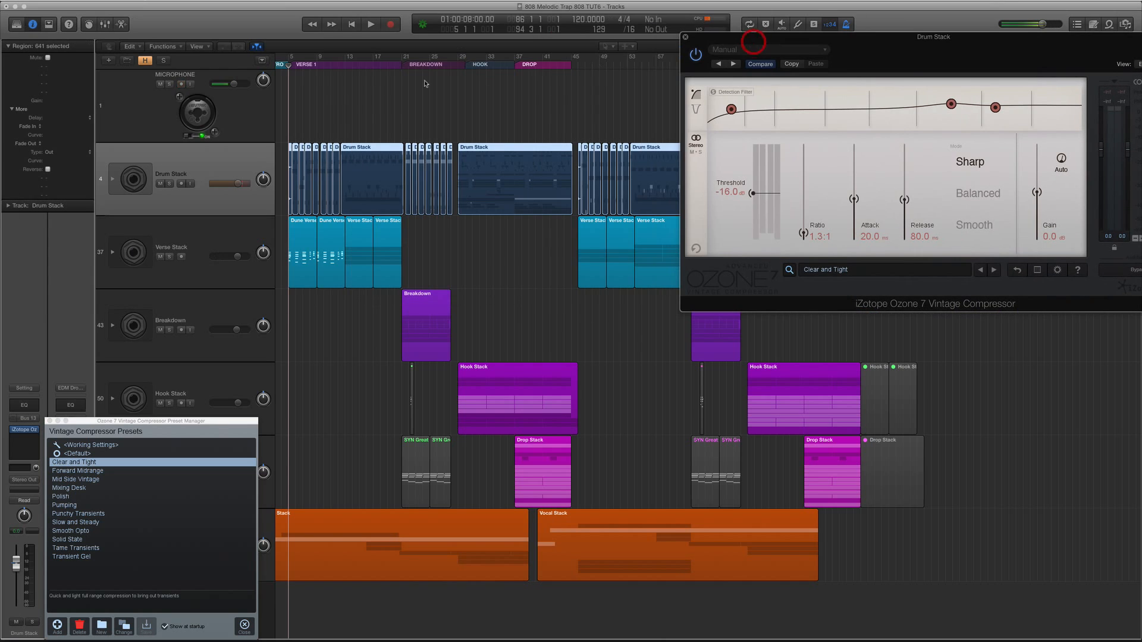
pyautogui.press('s')
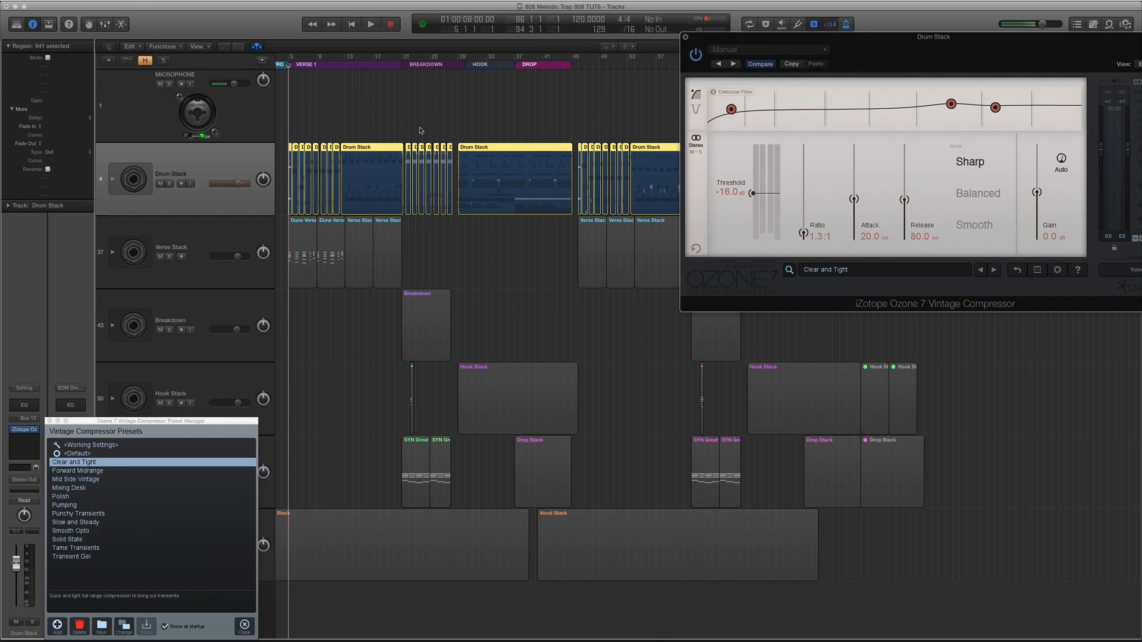
pyautogui.press('space')
pyautogui.click(695, 57)
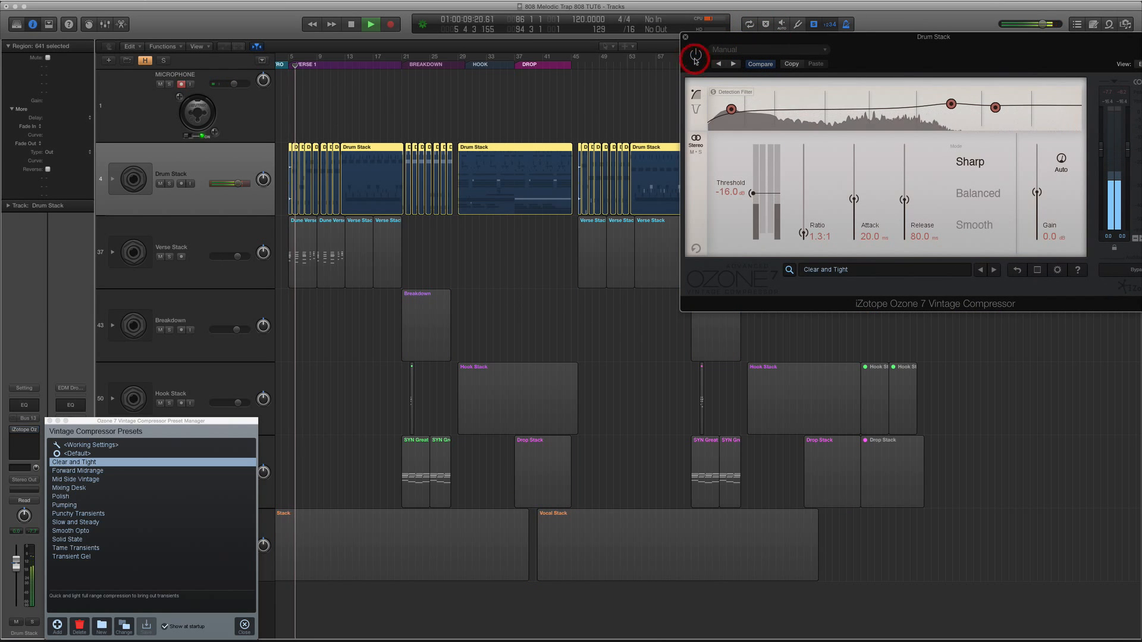
pyautogui.click(695, 57)
pyautogui.press('space')
pyautogui.press('s')
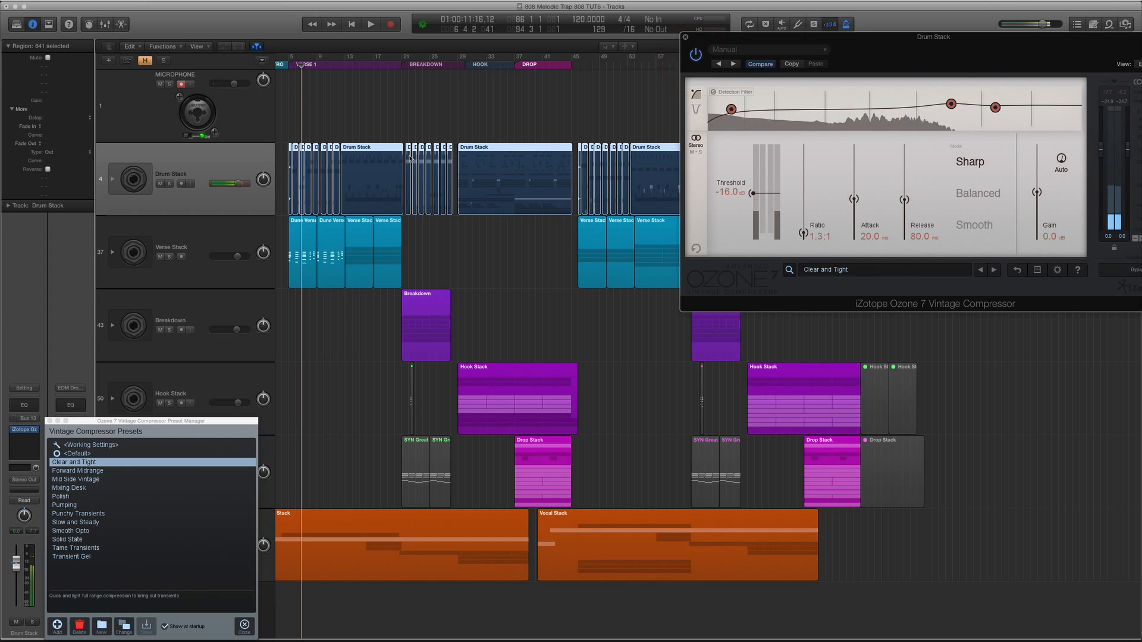
# Play the full mix and compare the drums with the compressor off and on.
pyautogui.press('space')
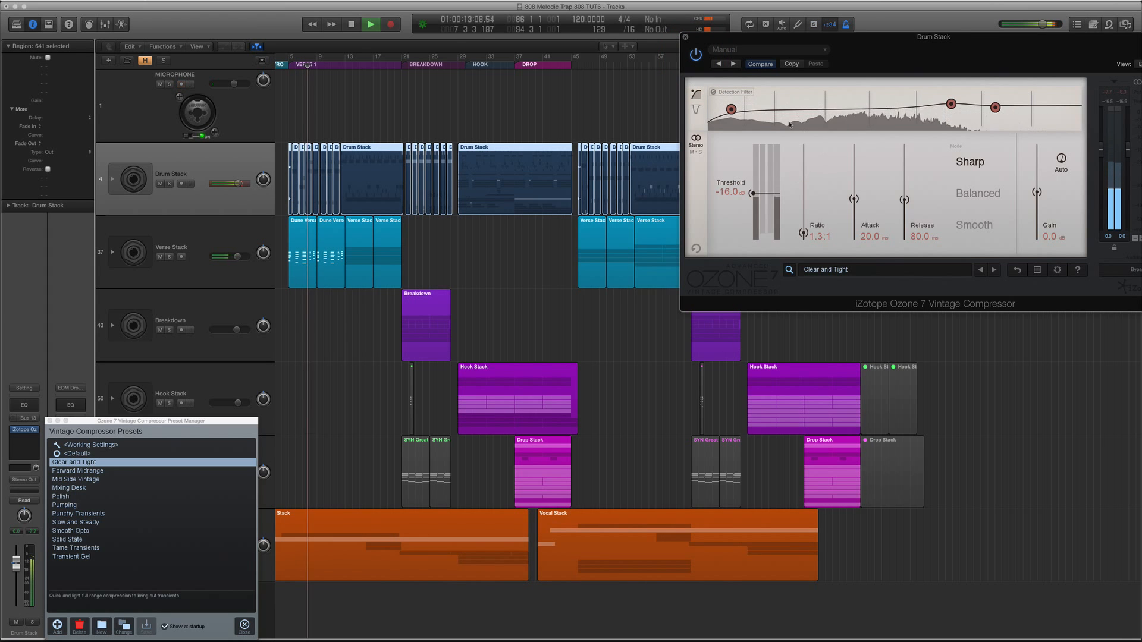
pyautogui.click(695, 54)
pyautogui.click(695, 54)
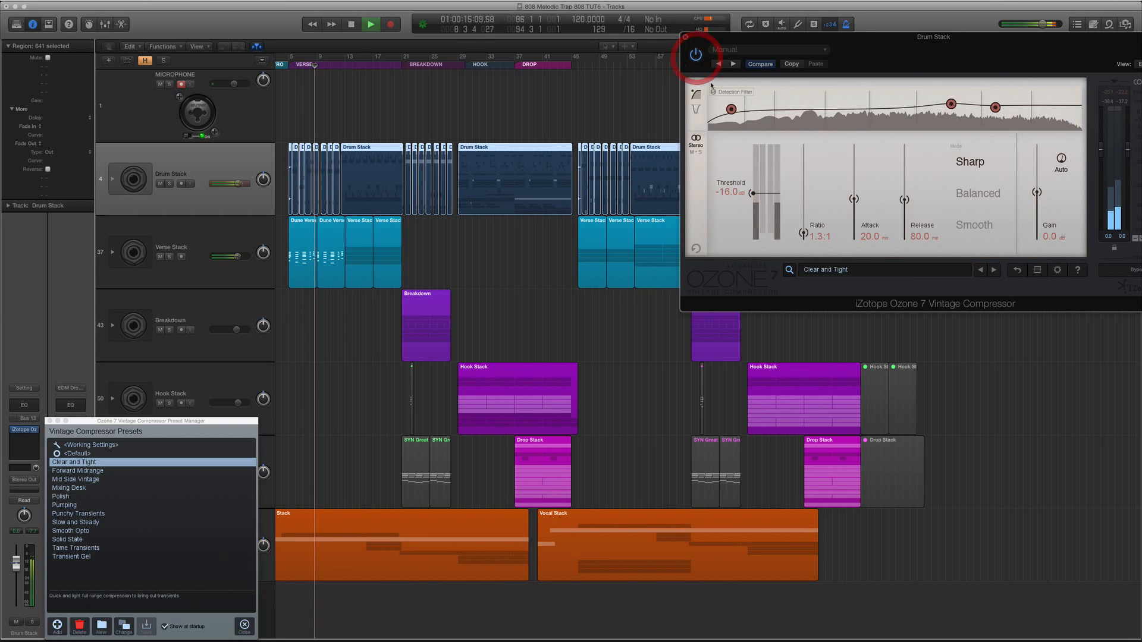
# Load the Polish compressor preset and compare it with the bypassed sound during playback.
pyautogui.click(86, 498)
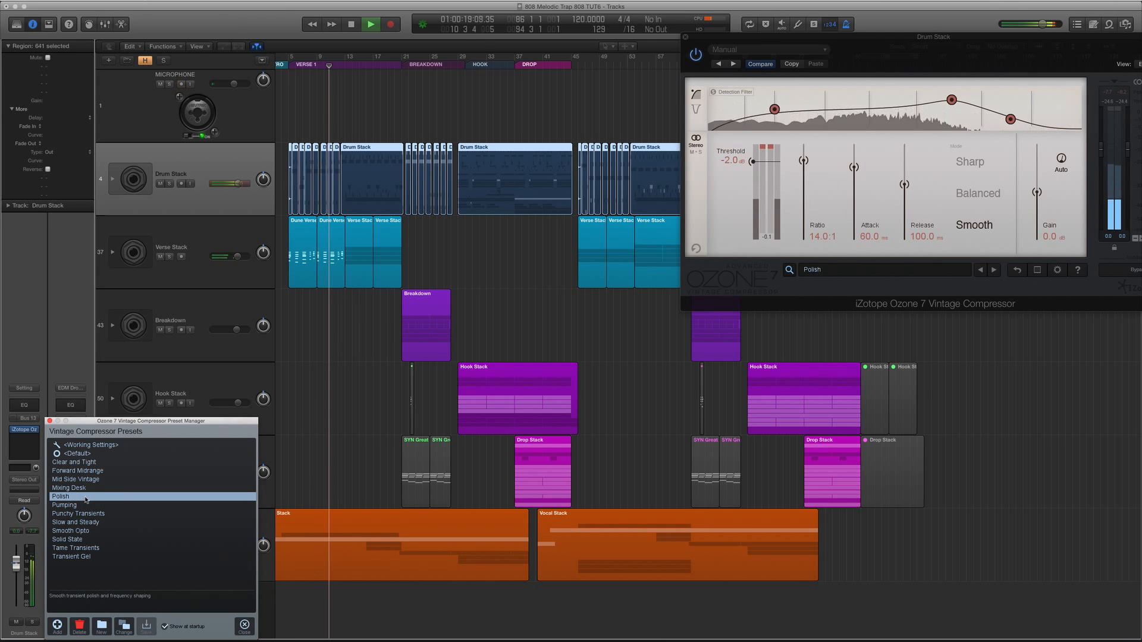
pyautogui.click(697, 55)
pyautogui.click(697, 55)
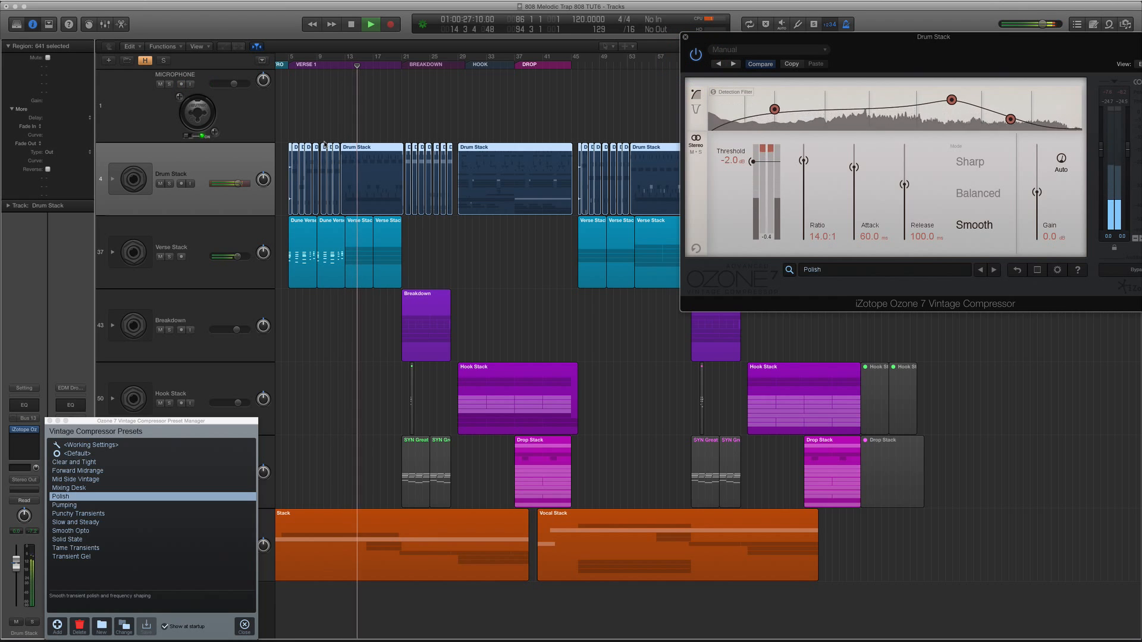
# Try the Punchy Transients preset, switch the compressor to Smooth Opto, and close the preset manager.
pyautogui.click(82, 514)
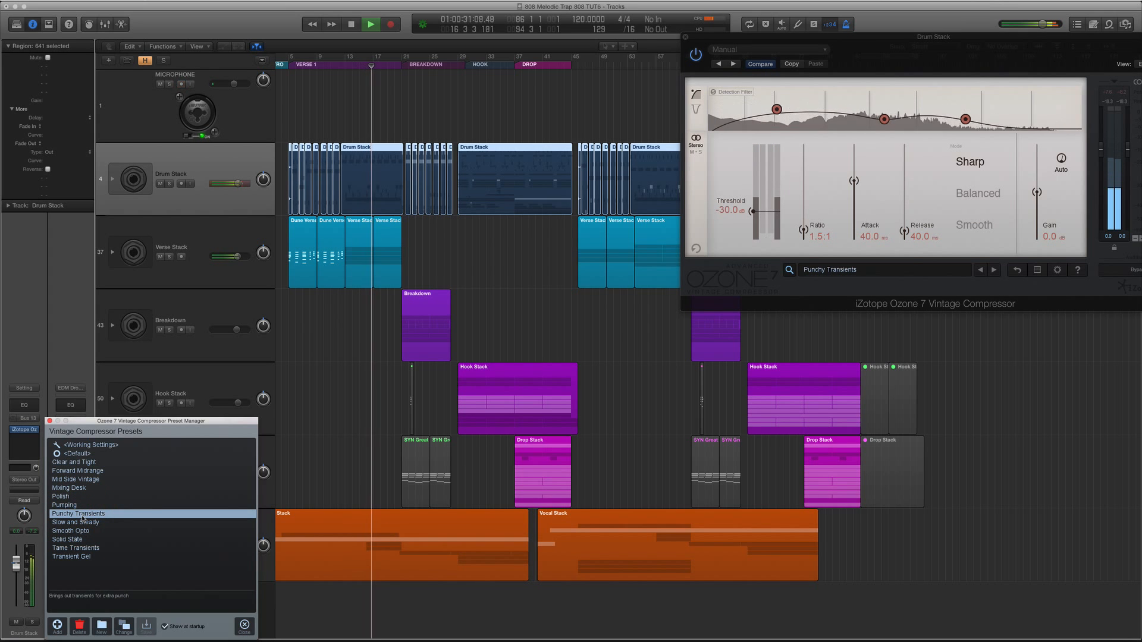
pyautogui.click(83, 531)
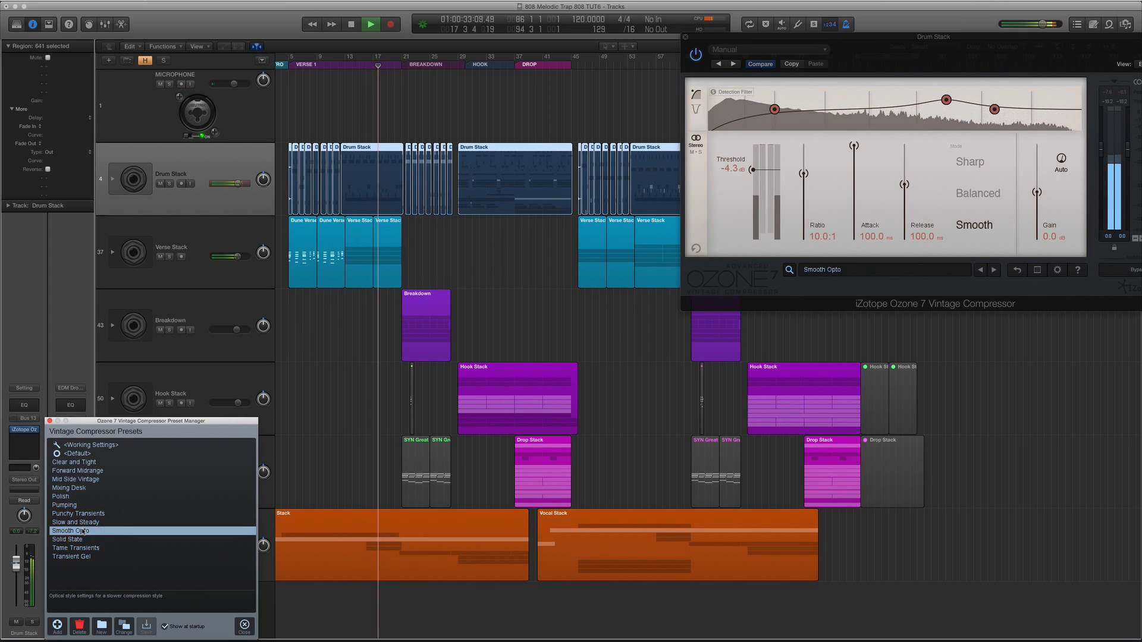
pyautogui.click(50, 421)
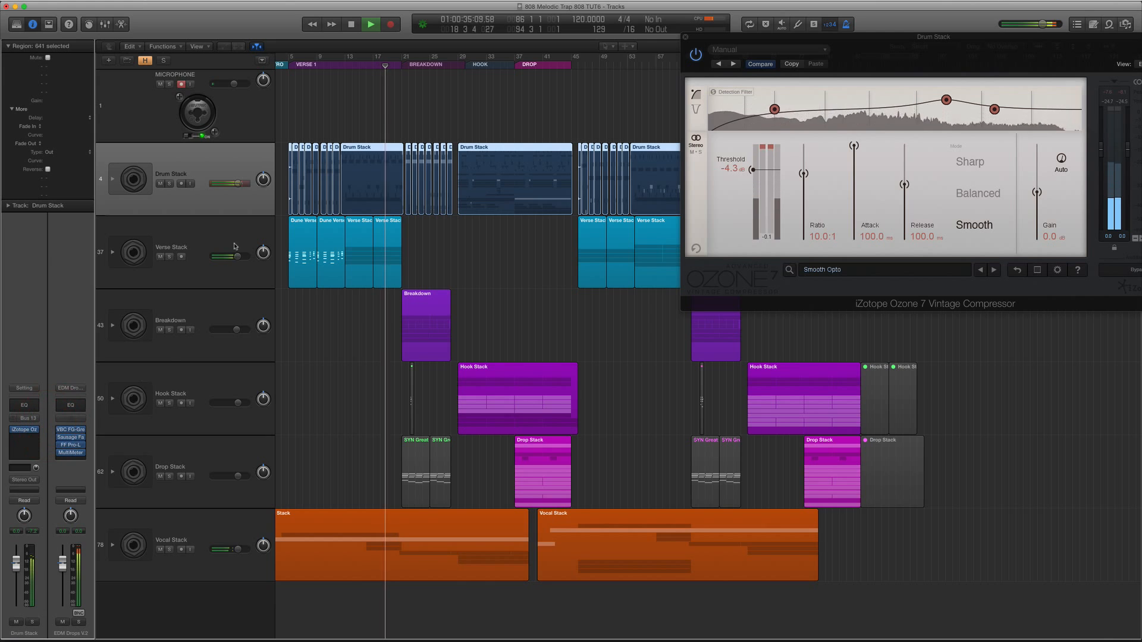
# Audition the soloed Drum Stack from the hook with the compressor off and on, ending with the solo off and the plug-in window closed.
pyautogui.click(169, 185)
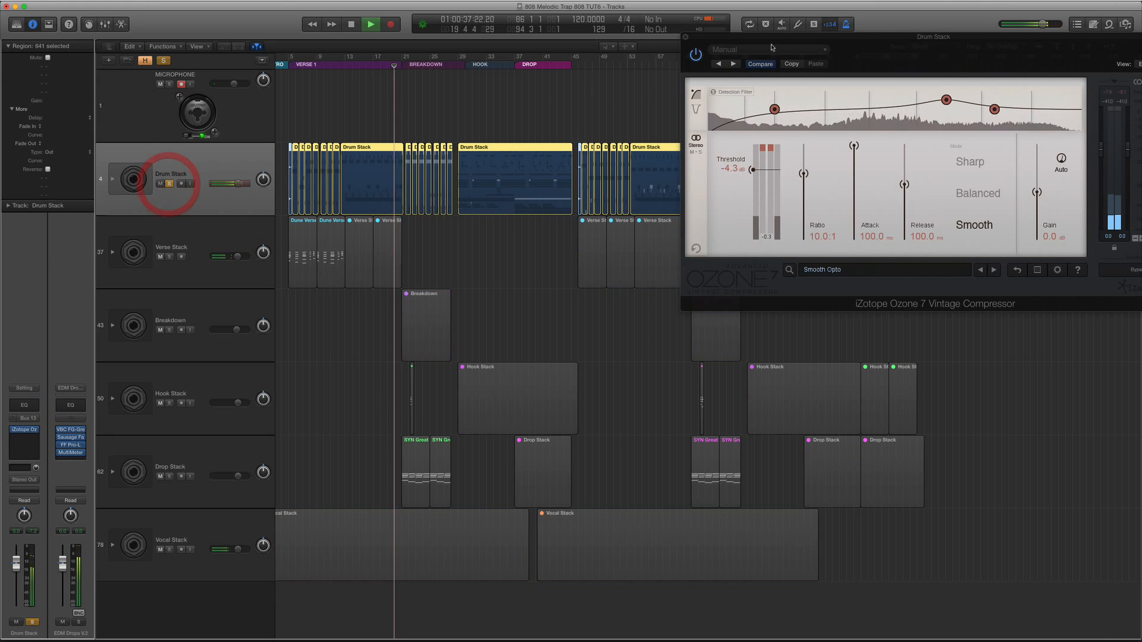
pyautogui.click(464, 57)
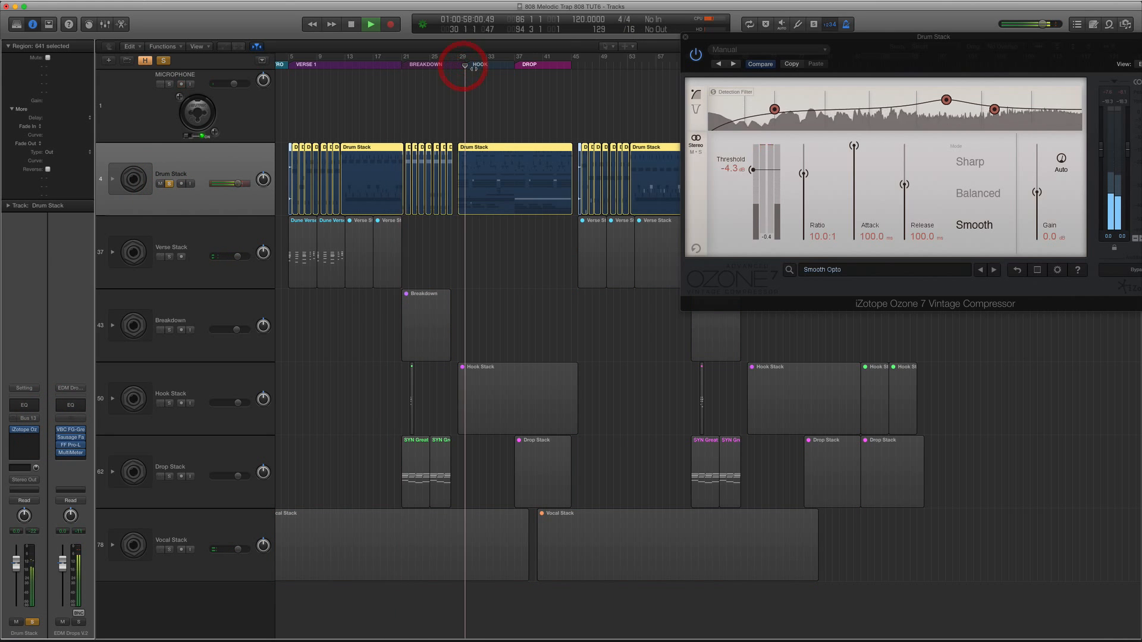
pyautogui.click(696, 56)
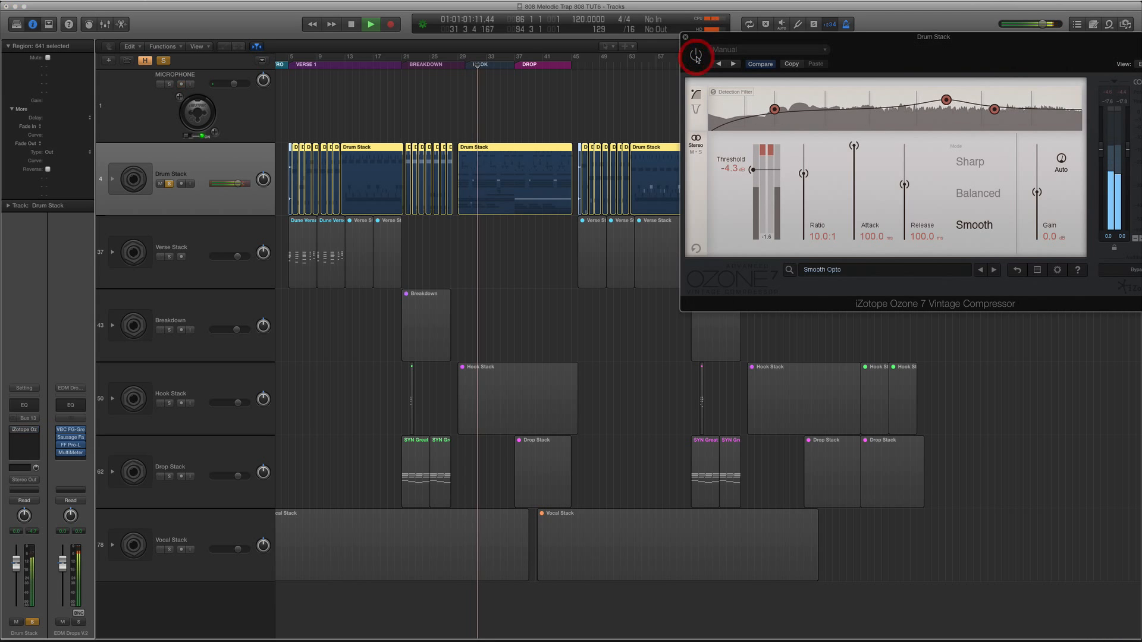
pyautogui.click(696, 56)
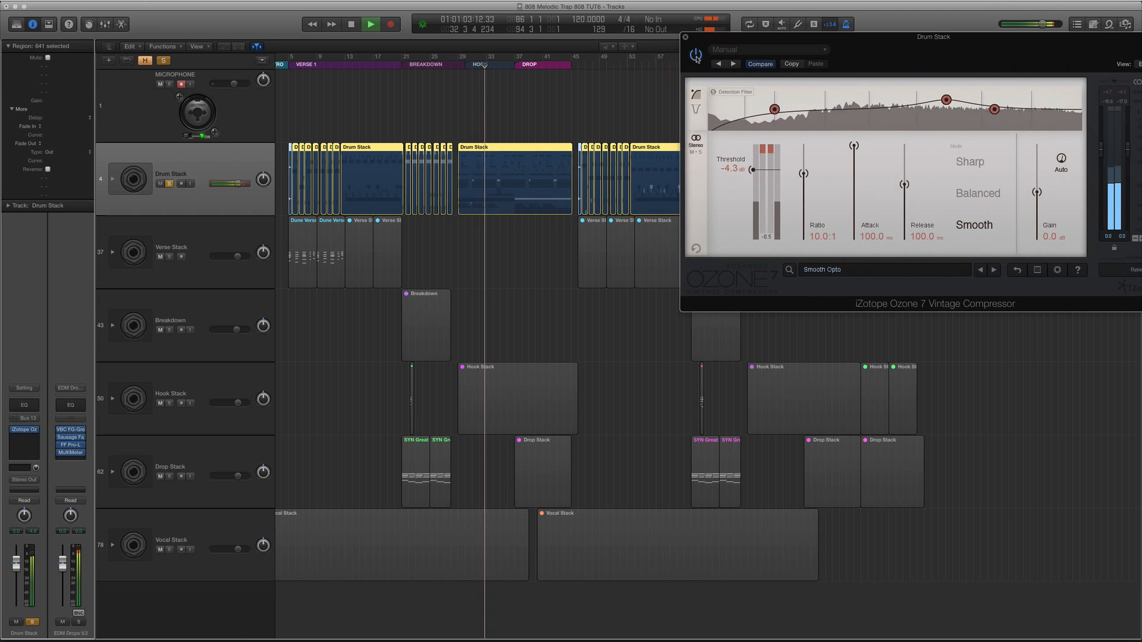
pyautogui.press('space')
pyautogui.click(170, 184)
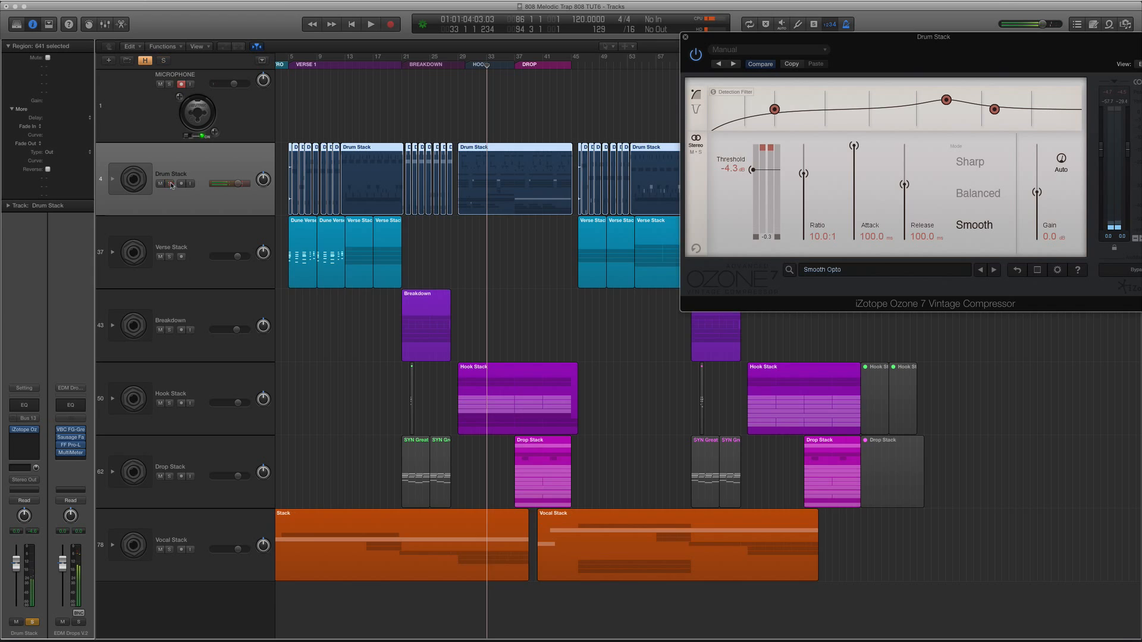
pyautogui.click(687, 40)
# Select the Verse Stack, place the playhead at the start of Verse 1, and solo its regions.
pyautogui.press('super+Down')
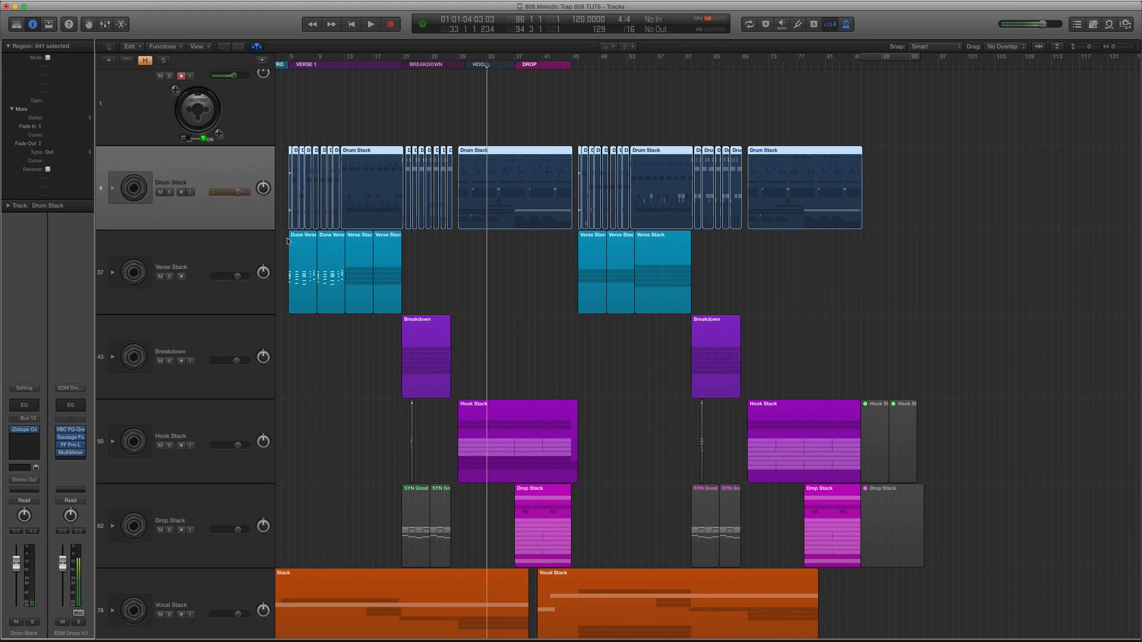
pyautogui.click(234, 256)
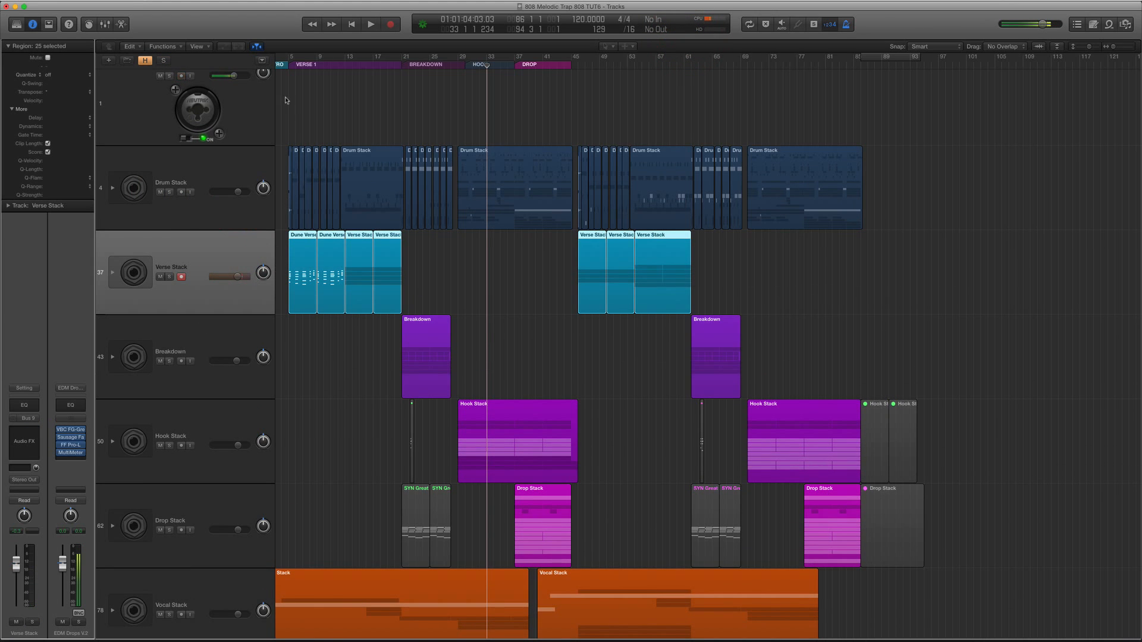
pyautogui.click(289, 66)
pyautogui.hotkey('ctrl', 's')
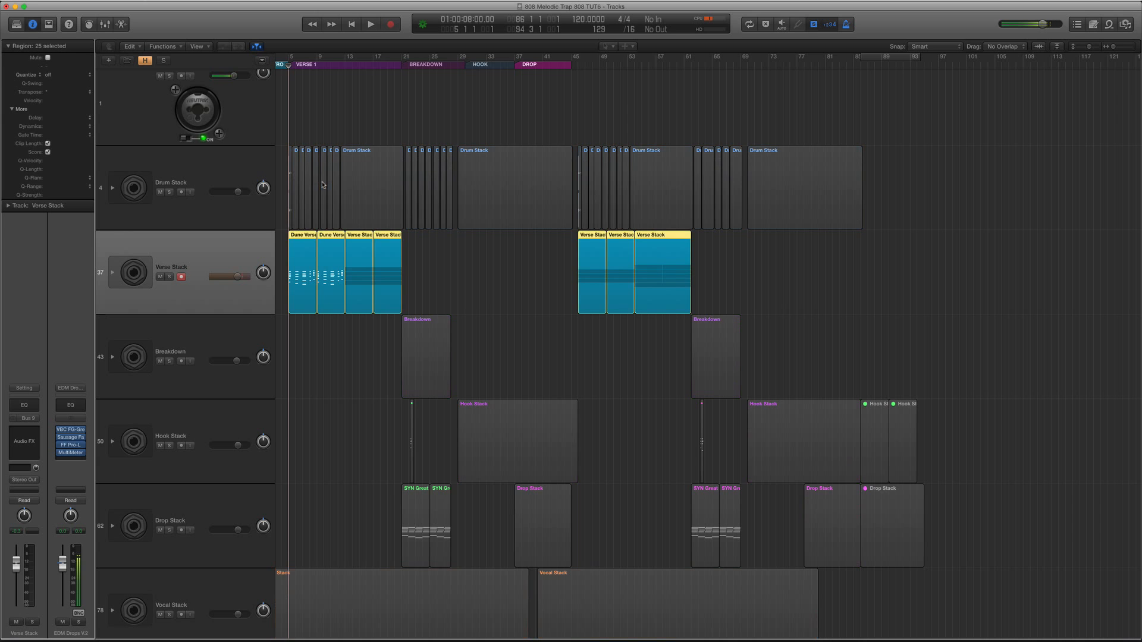
# Expand the Verse Stack, select the Dune Verse Pad Siri track, and play it in solo from the start of Verse 1.
pyautogui.press('super+Right')
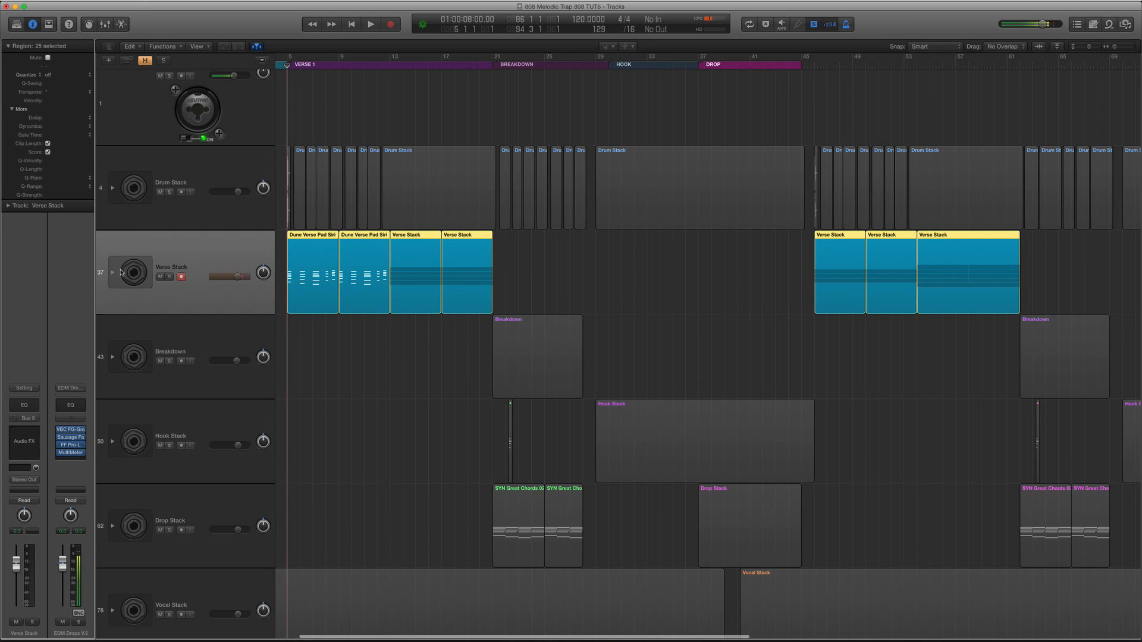
pyautogui.click(112, 273)
pyautogui.scroll(-3, 238, 303)
pyautogui.click(246, 307)
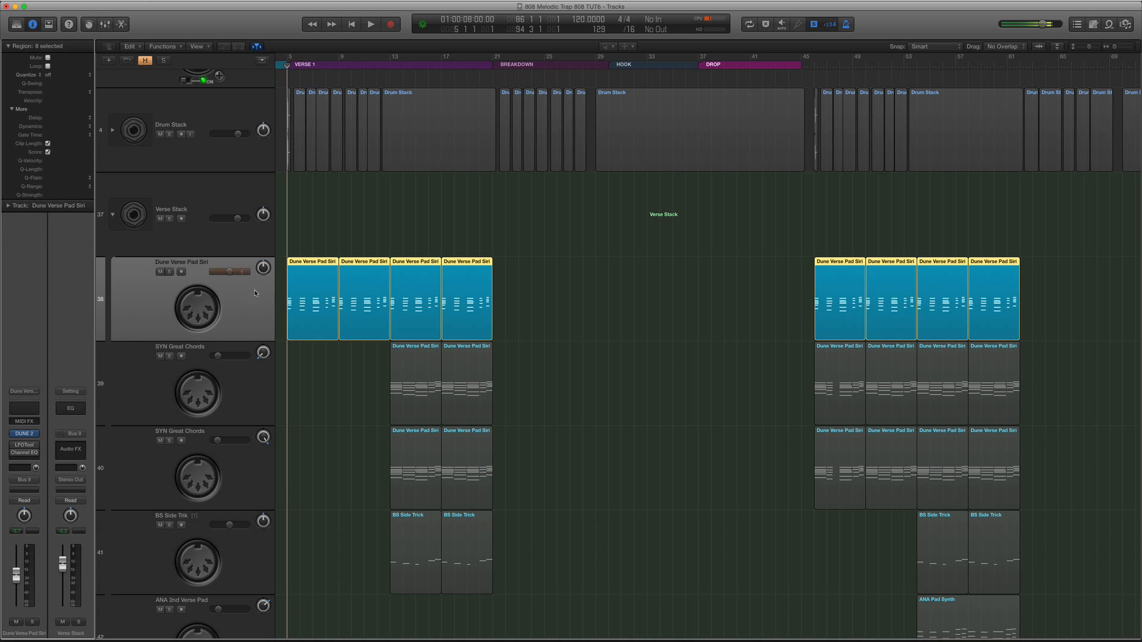
pyautogui.press('space')
pyautogui.press('super+Right')
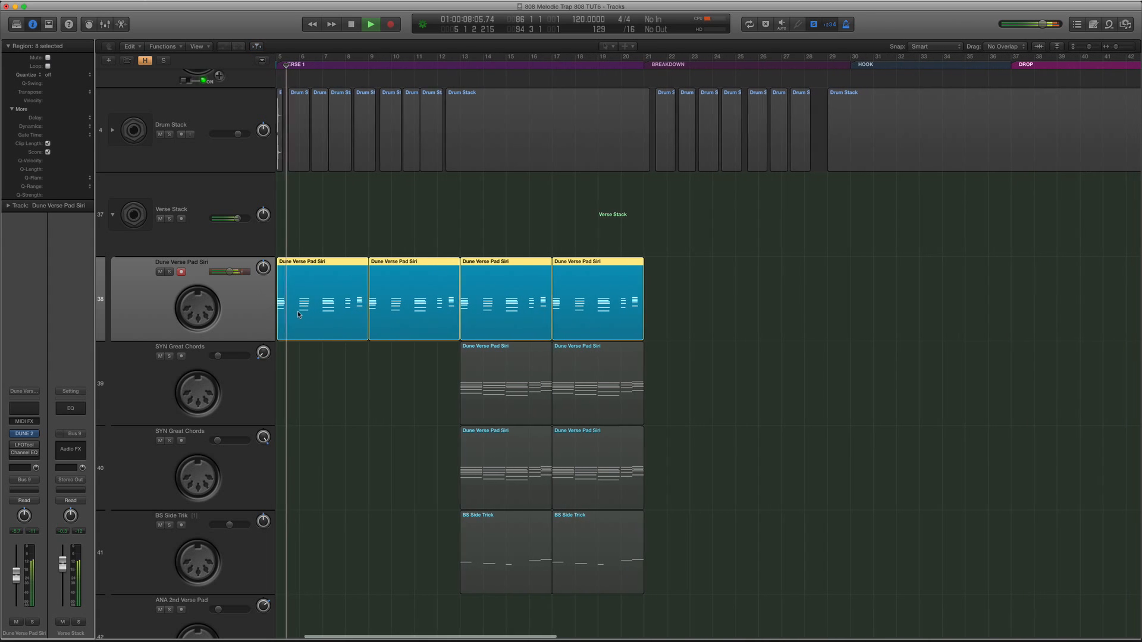
# Stop playback, select the first SYN Great Chords track, place the playhead at bar 13, and open its Massive synth.
pyautogui.click(250, 383)
pyautogui.press('space')
pyautogui.click(459, 67)
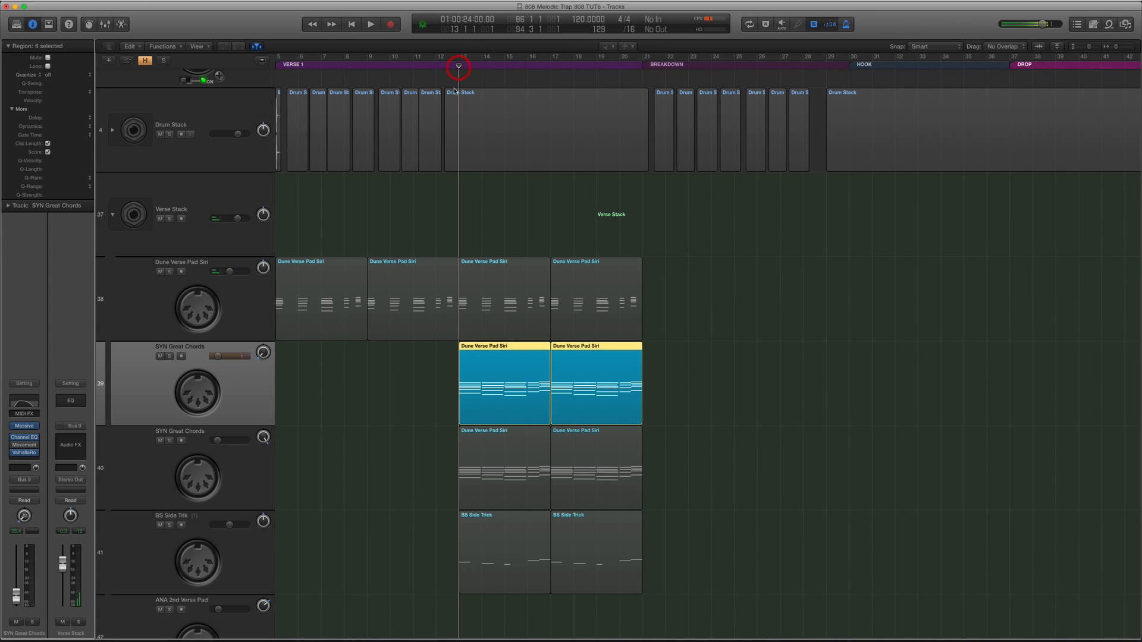
pyautogui.click(24, 426)
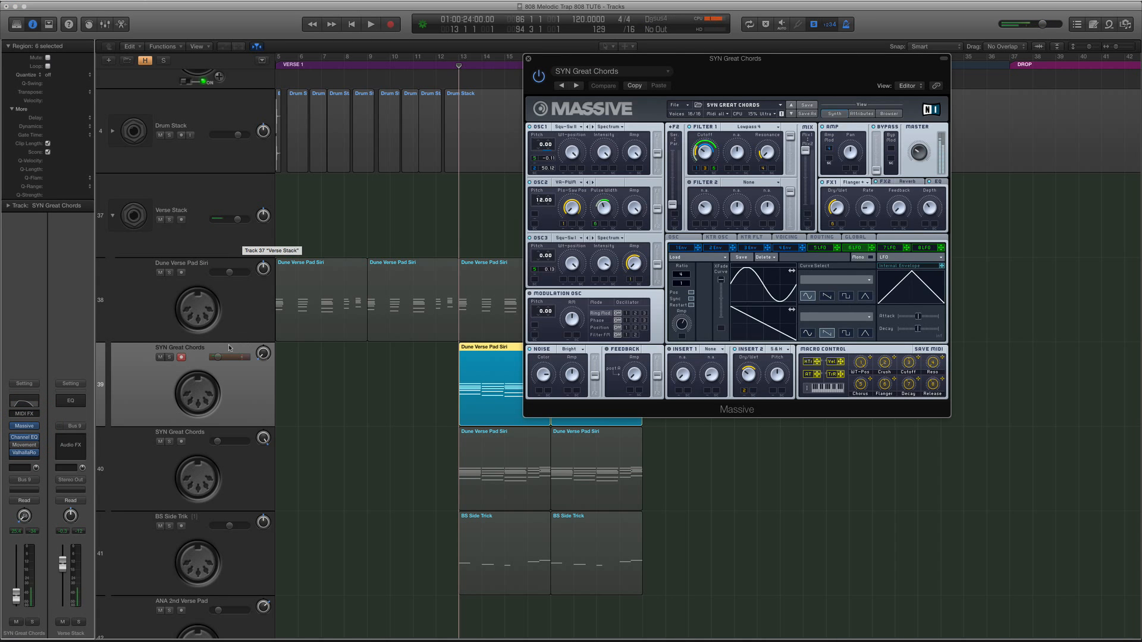
# Toggle record-enable on the SYN Great Chords tracks, audition briefly from bar 13, and end with solo off and Massive closed.
pyautogui.click(182, 442)
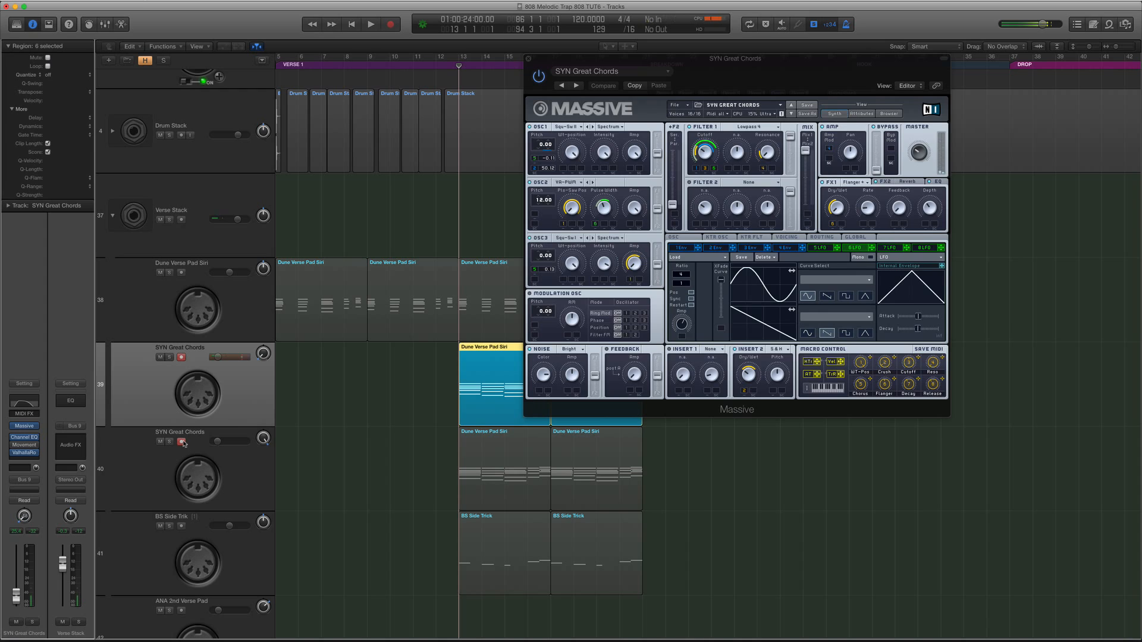
pyautogui.click(181, 358)
pyautogui.press('space')
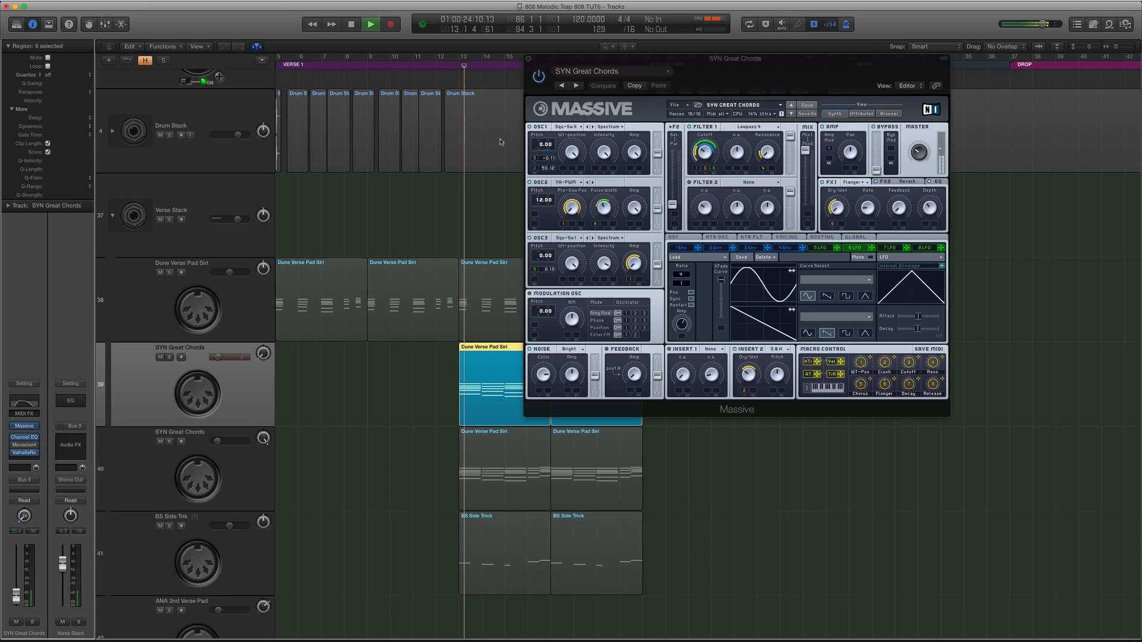
pyautogui.click(528, 58)
pyautogui.press('space')
# Switch between the two SYN Great Chords tracks and inspect the first one's ValhallaRoom reverb settings, closing the plug-in window when done.
pyautogui.click(247, 396)
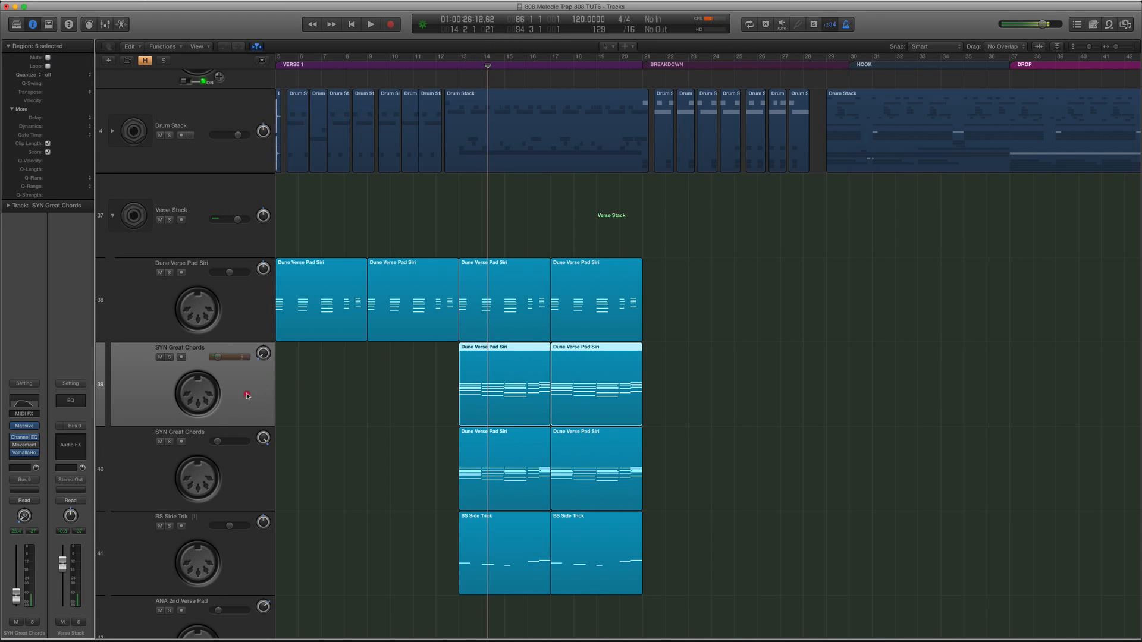
pyautogui.click(253, 491)
pyautogui.click(248, 396)
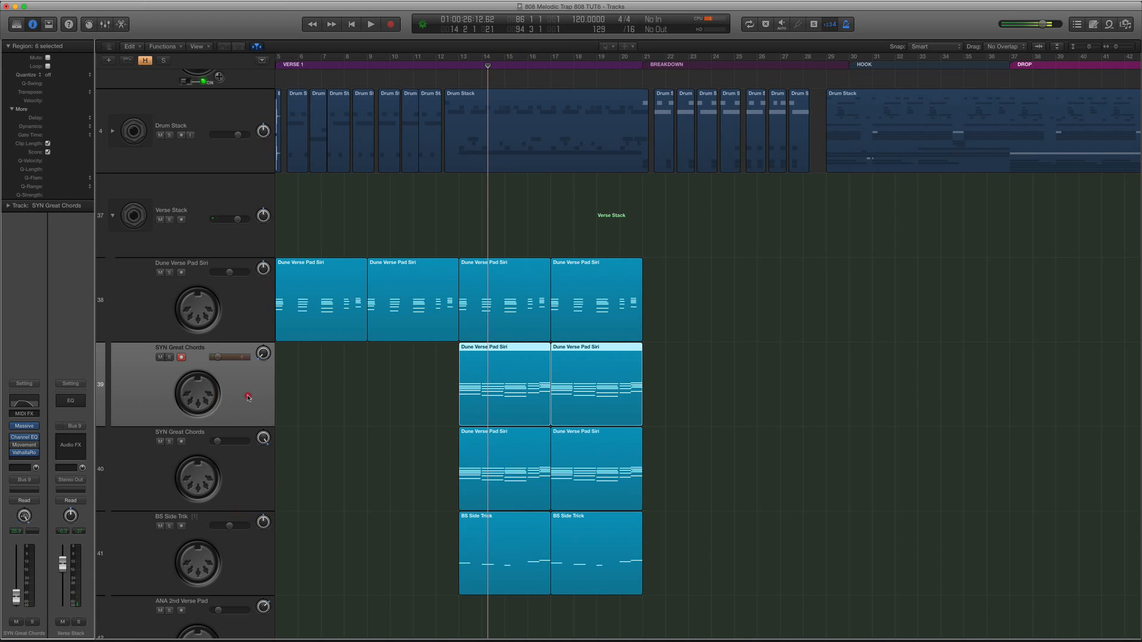
pyautogui.click(28, 456)
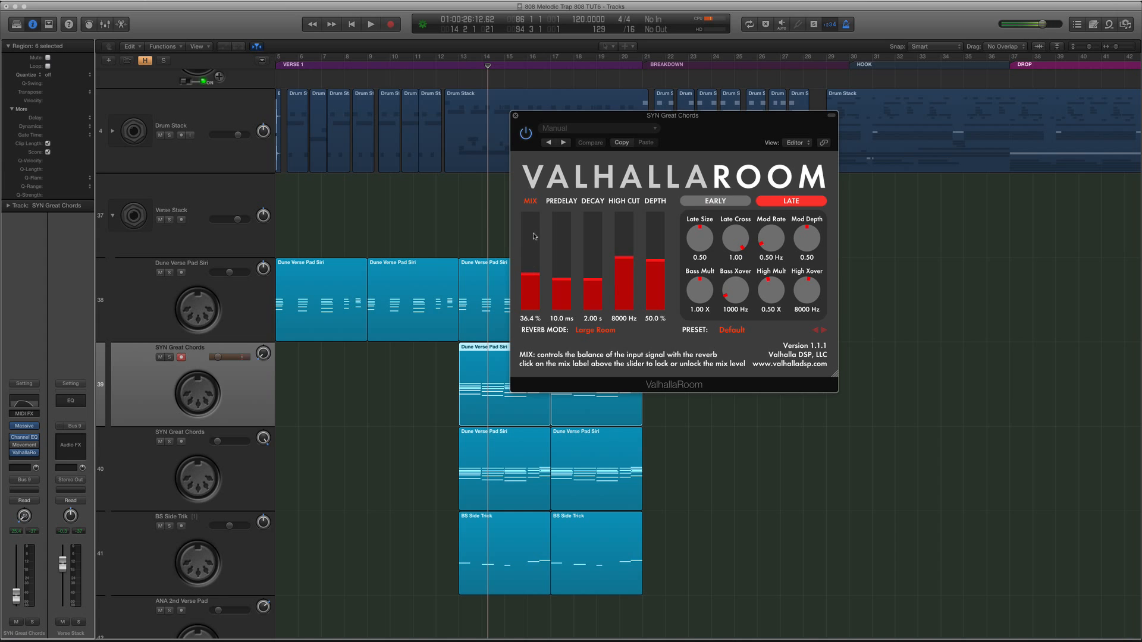
pyautogui.click(515, 116)
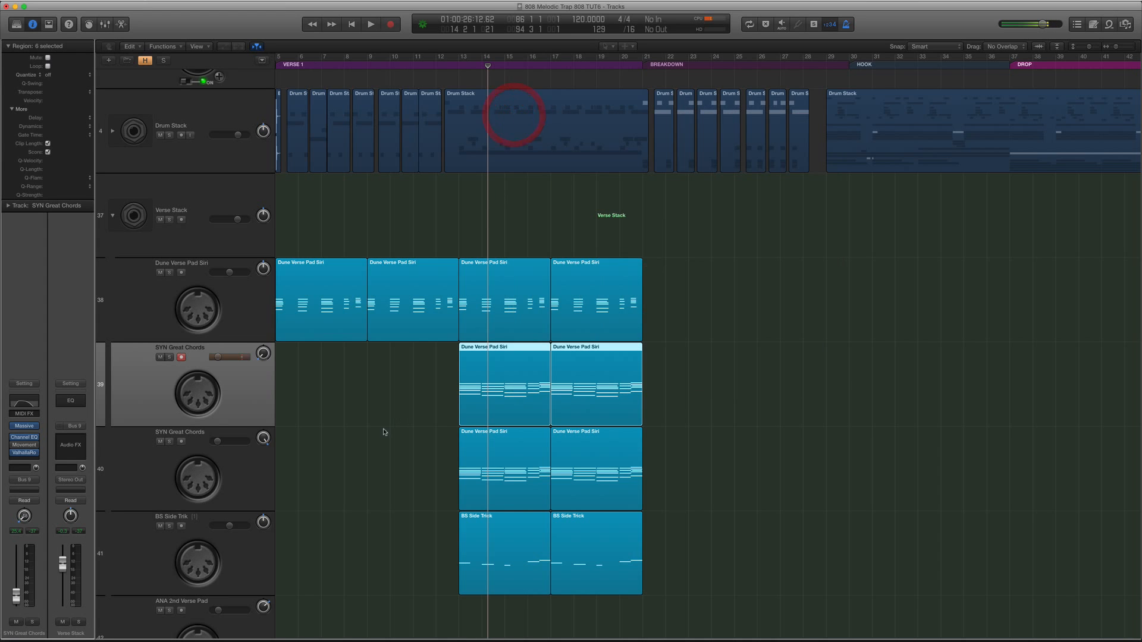
# Select the BS Side Trik track and play the full mix from bar 13.
pyautogui.press('super+Up')
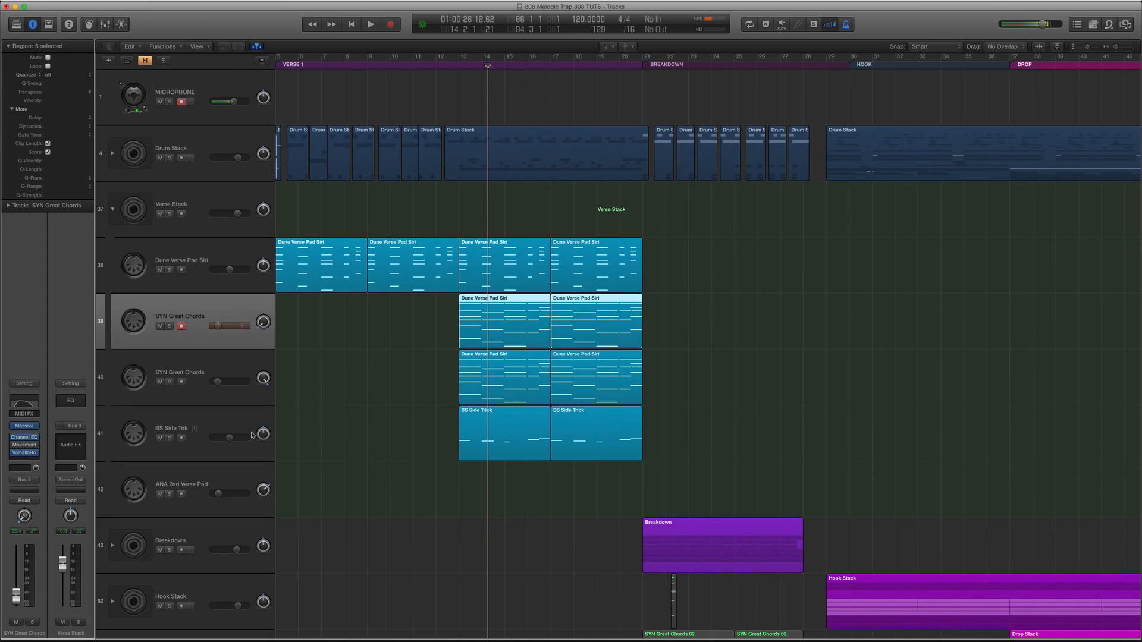
pyautogui.click(239, 411)
pyautogui.click(459, 63)
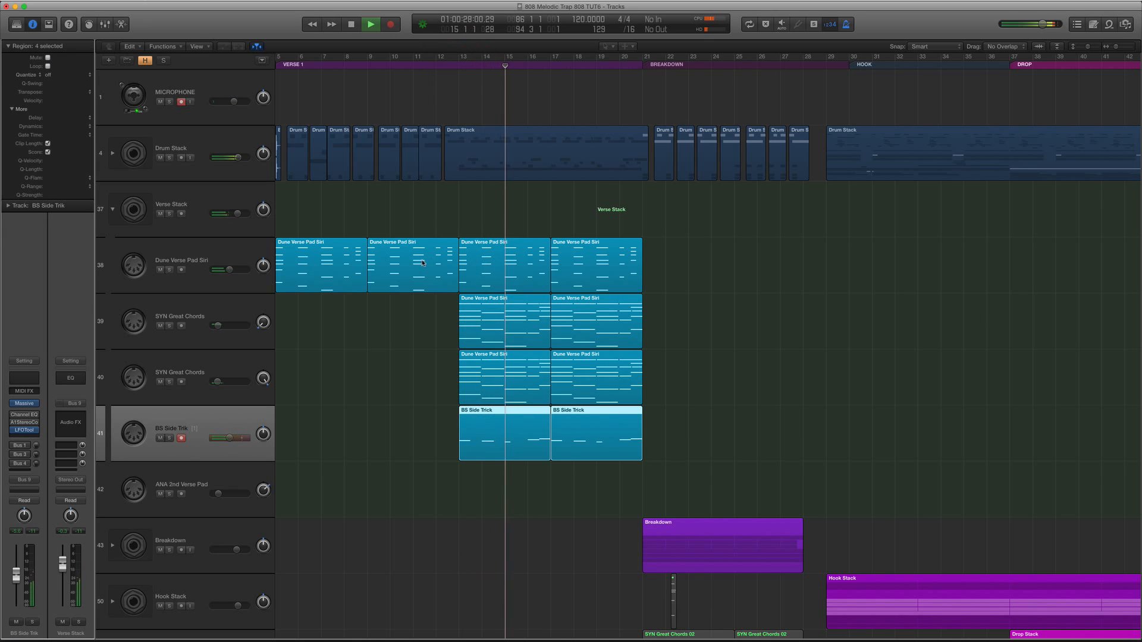
# Select both SYN Great Chords tracks together and check their volume level during playback.
pyautogui.click(234, 308)
pyautogui.rightClick(228, 361)
pyautogui.click(208, 370)
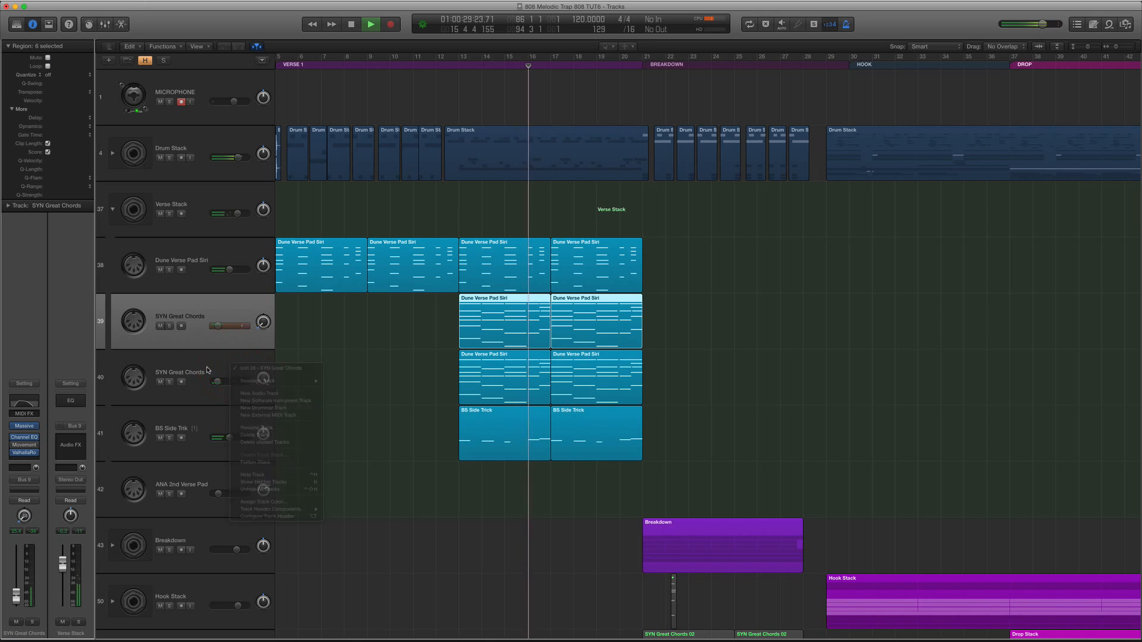
pyautogui.keyDown('shift'); pyautogui.click(205, 366); pyautogui.keyUp('shift')
pyautogui.click(216, 326)
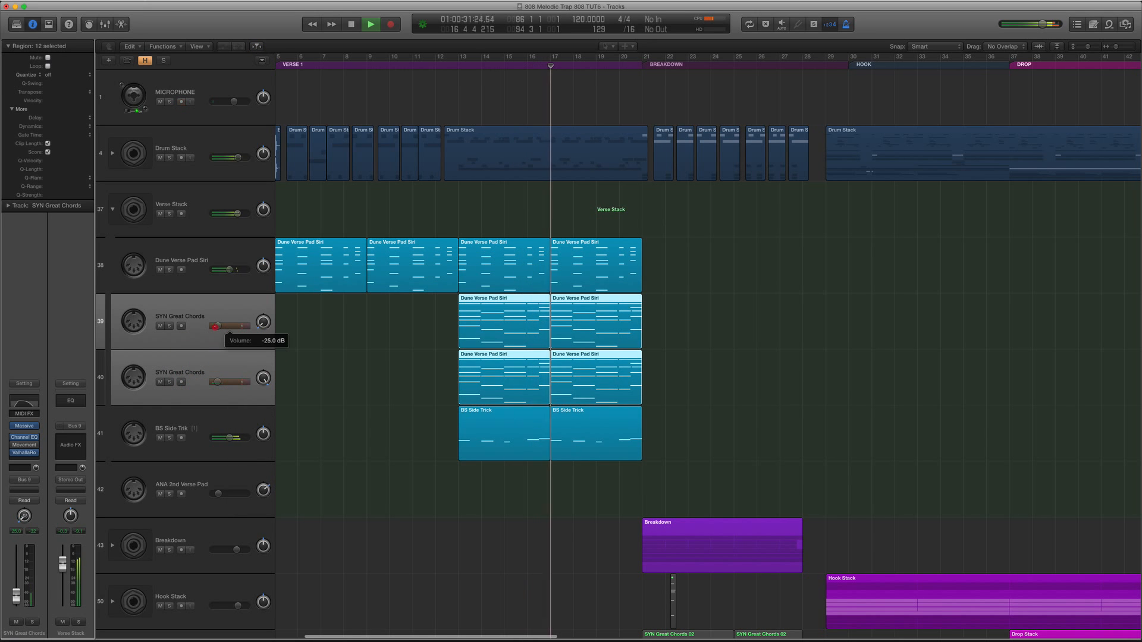
# Collapse the Verse Stack and select the Breakdown stack.
pyautogui.scroll(-2, 320, 361)
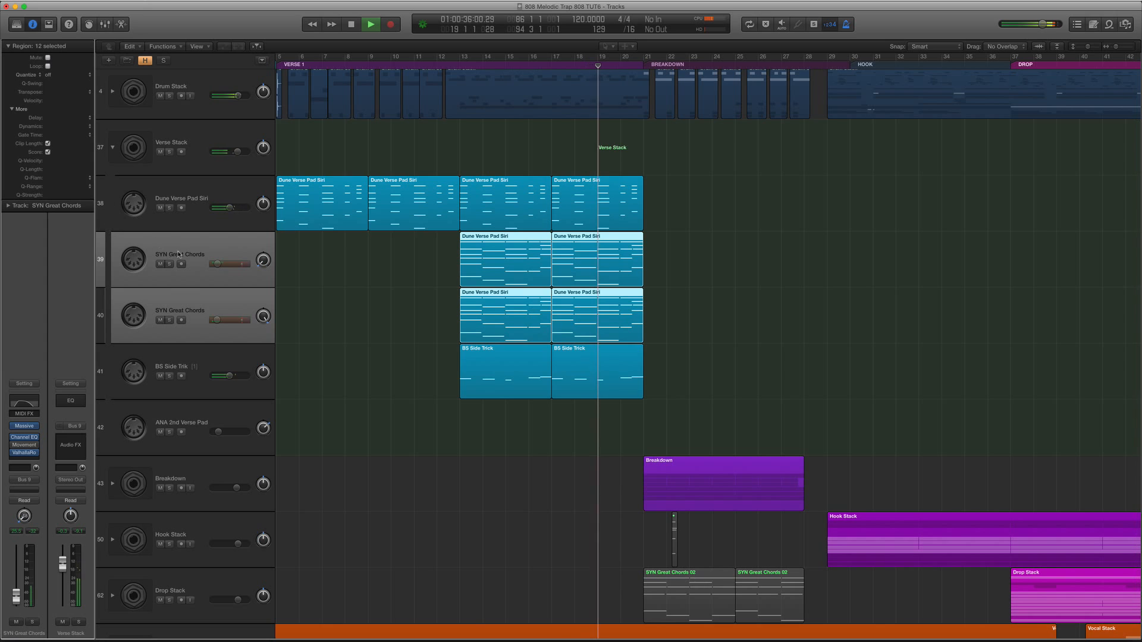
pyautogui.click(112, 147)
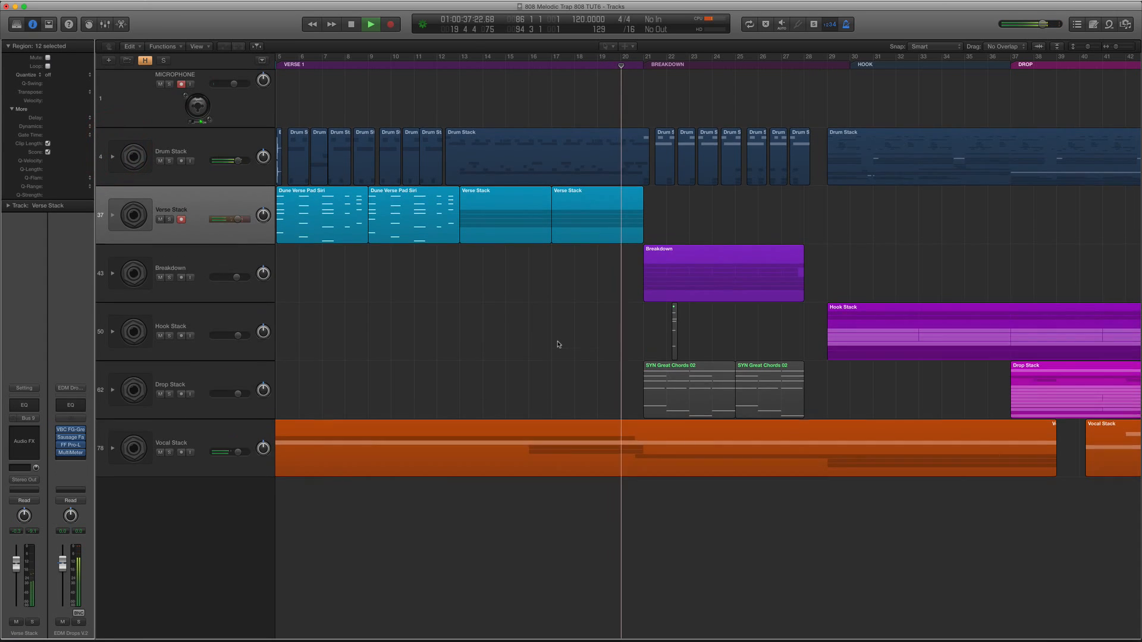
pyautogui.press('super+Down')
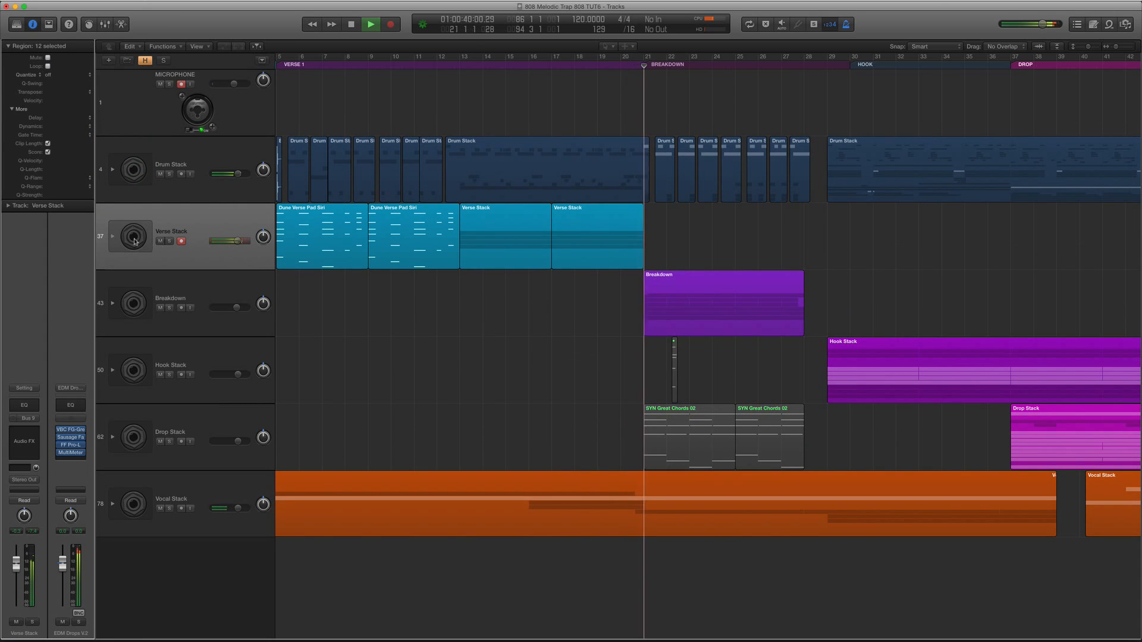
pyautogui.click(217, 300)
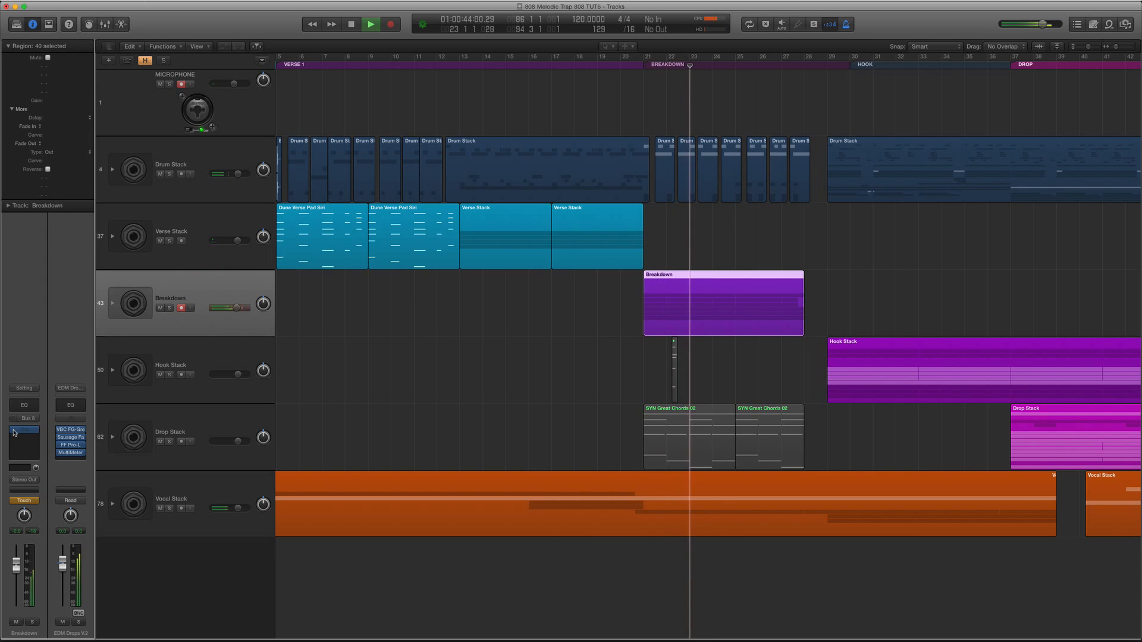
# Toggle the Movement plug-in's bypass on the Breakdown stack during playback and check the automation it writes.
pyautogui.click(14, 433)
pyautogui.press('a')
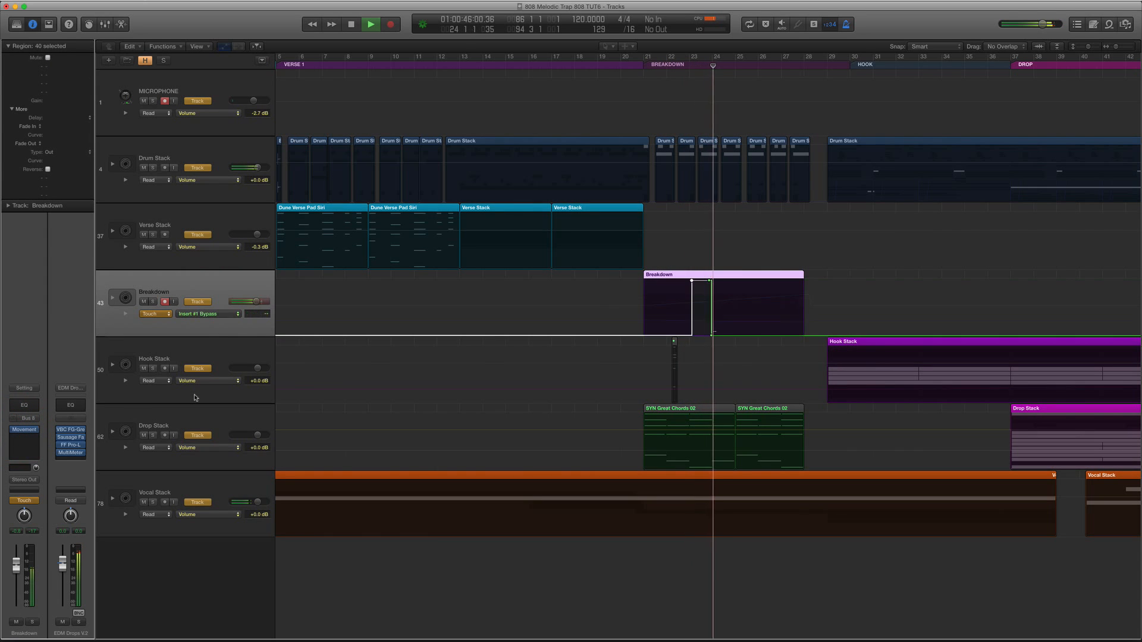
pyautogui.press('a')
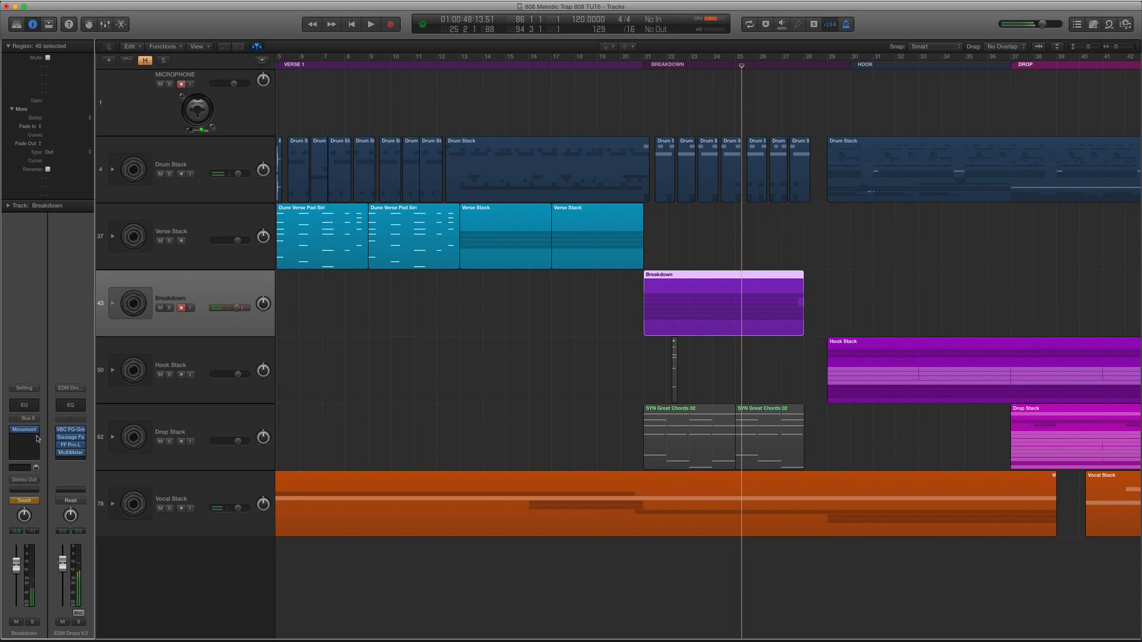
# Switch the Breakdown stack's automation mode from Touch to Read and review its Insert #1 Bypass automation across the arrangement.
pyautogui.click(24, 499)
pyautogui.click(29, 498)
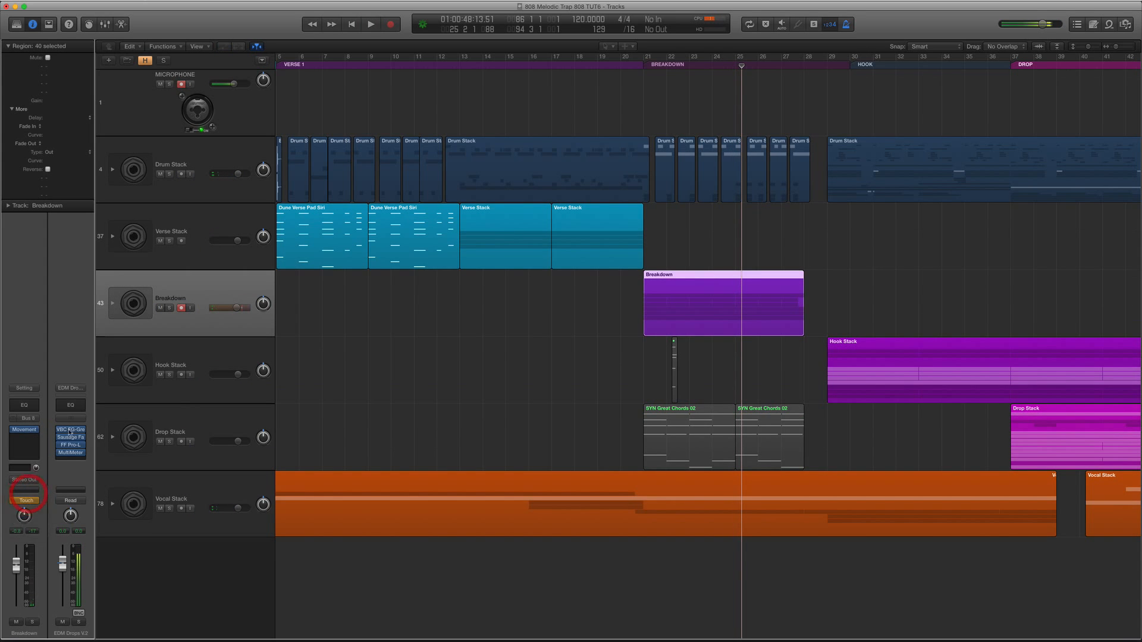
pyautogui.press('a')
pyautogui.hscroll(5, 577, 286)
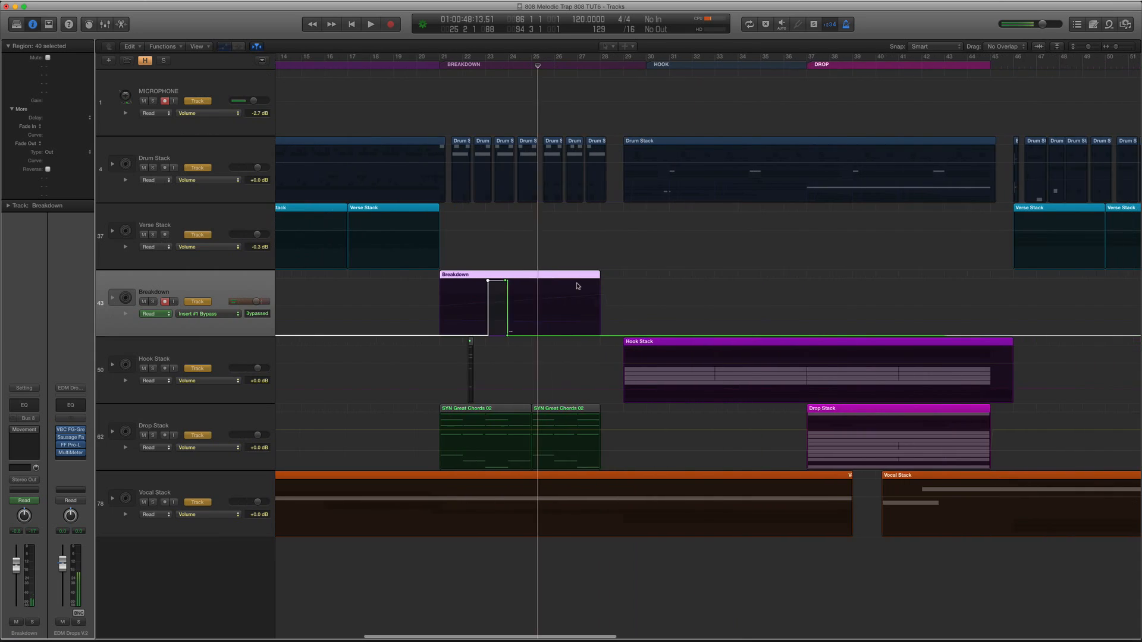
pyautogui.press('super+Left')
pyautogui.press('super+Left')
pyautogui.press('super+Left')
pyautogui.press('a')
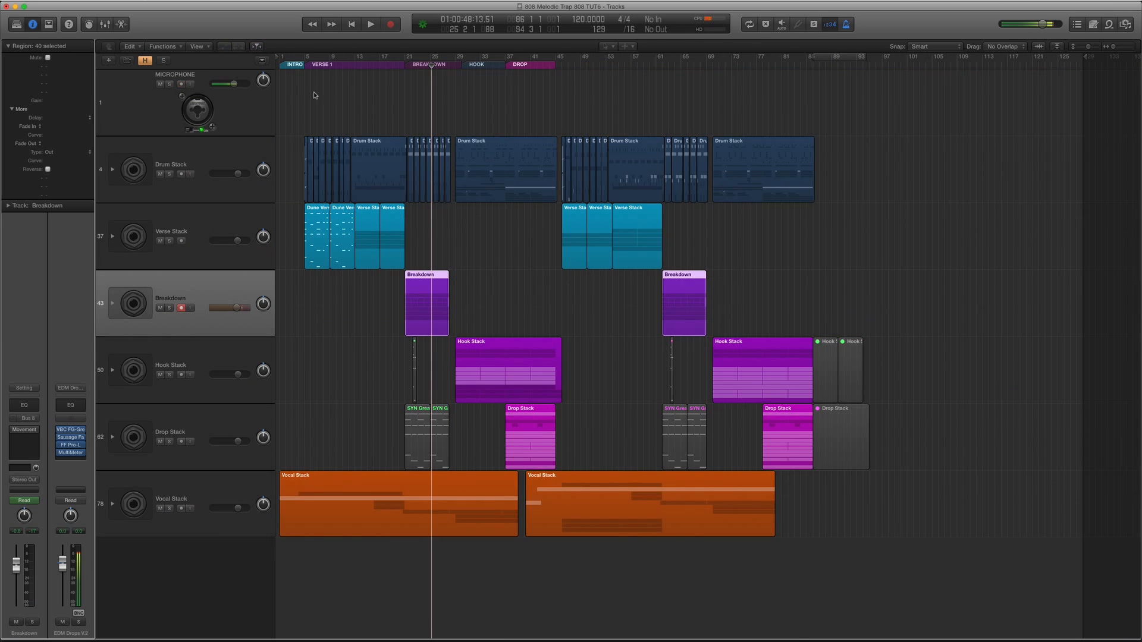
# Play from the start of Verse 1 and undo the Insert #1 Bypass automation write on the Breakdown stack.
pyautogui.click(303, 66)
pyautogui.click(98, 1)
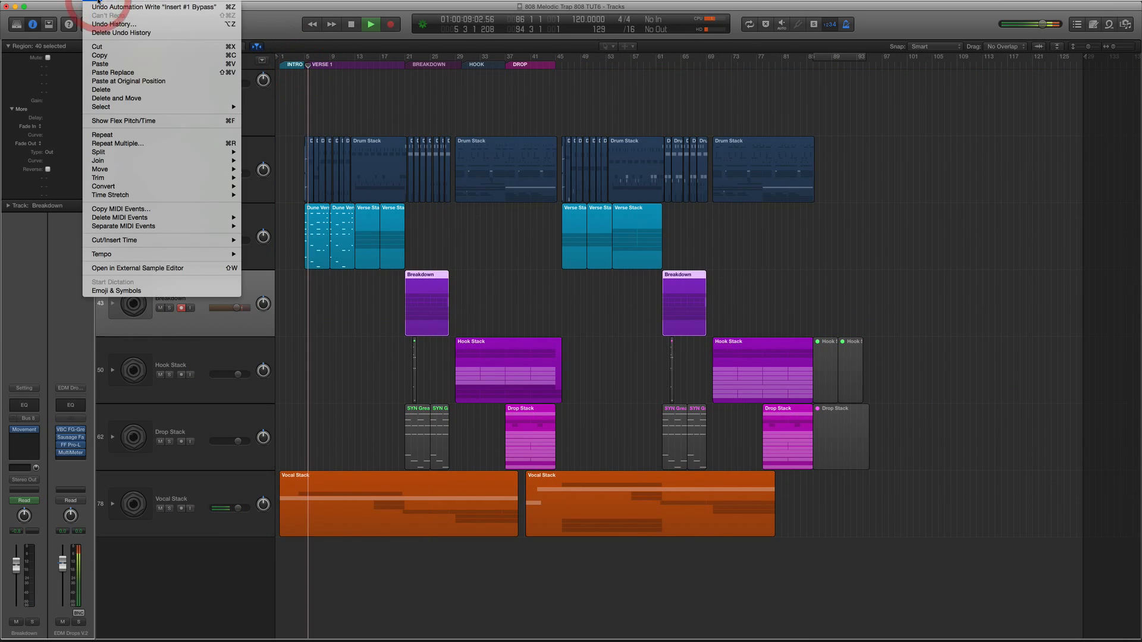
pyautogui.click(101, 7)
pyautogui.click(99, 2)
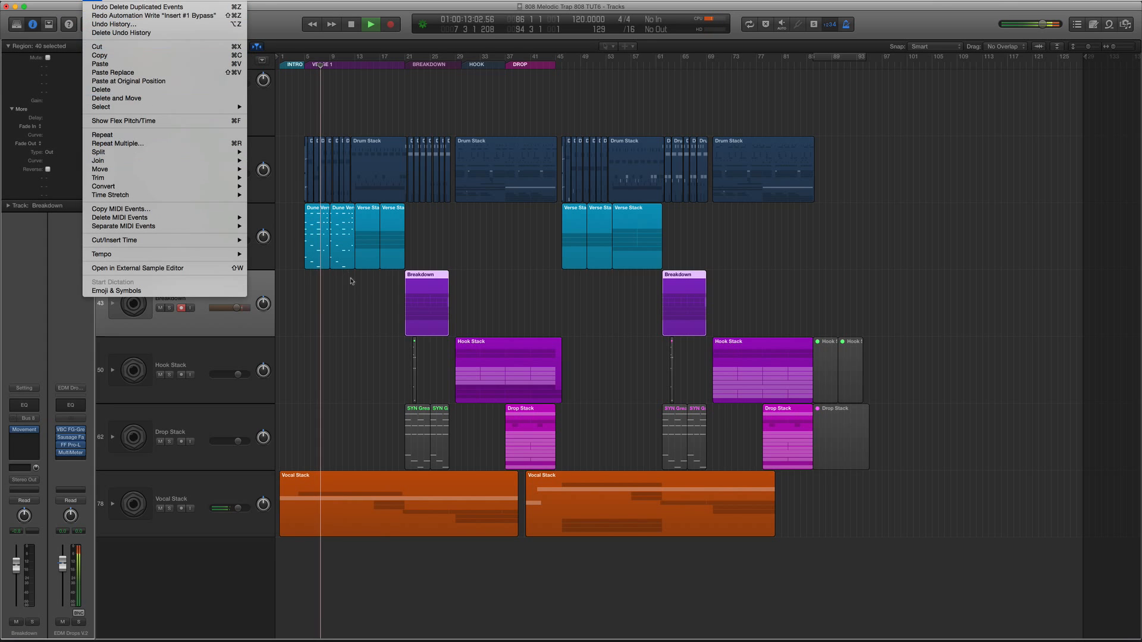
pyautogui.click(359, 286)
pyautogui.press('a')
pyautogui.press('a')
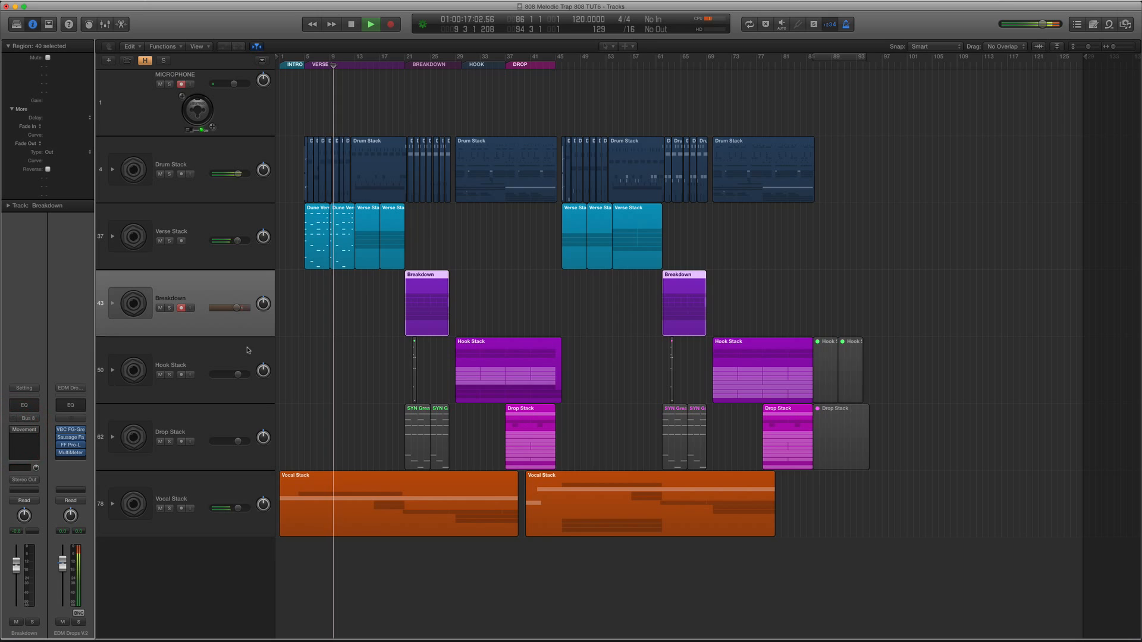
# Select the Verse Stack and browse the plug-in categories for its empty audio effect slot without inserting one.
pyautogui.press('super+Right')
pyautogui.press('super+Right')
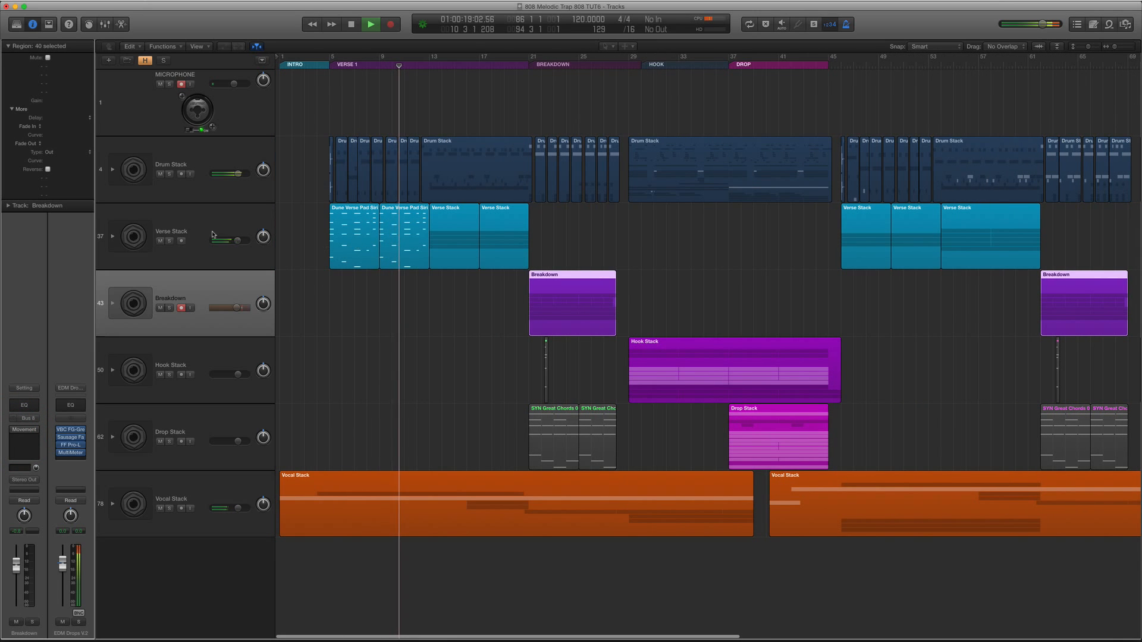
pyautogui.click(179, 224)
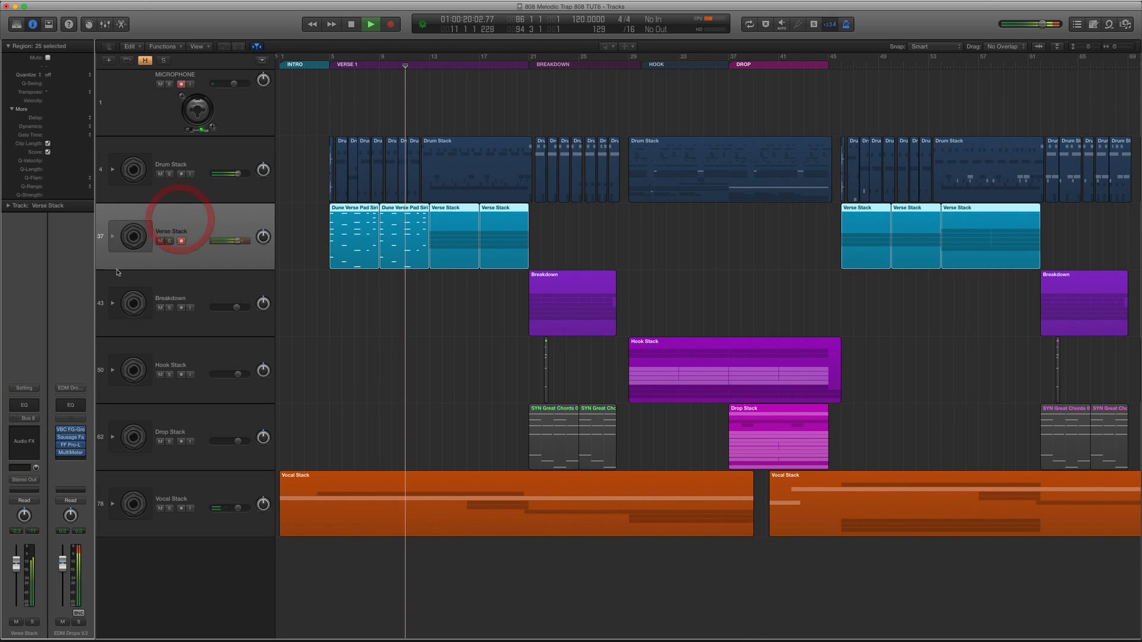
pyautogui.click(16, 428)
pyautogui.moveTo(55, 519)
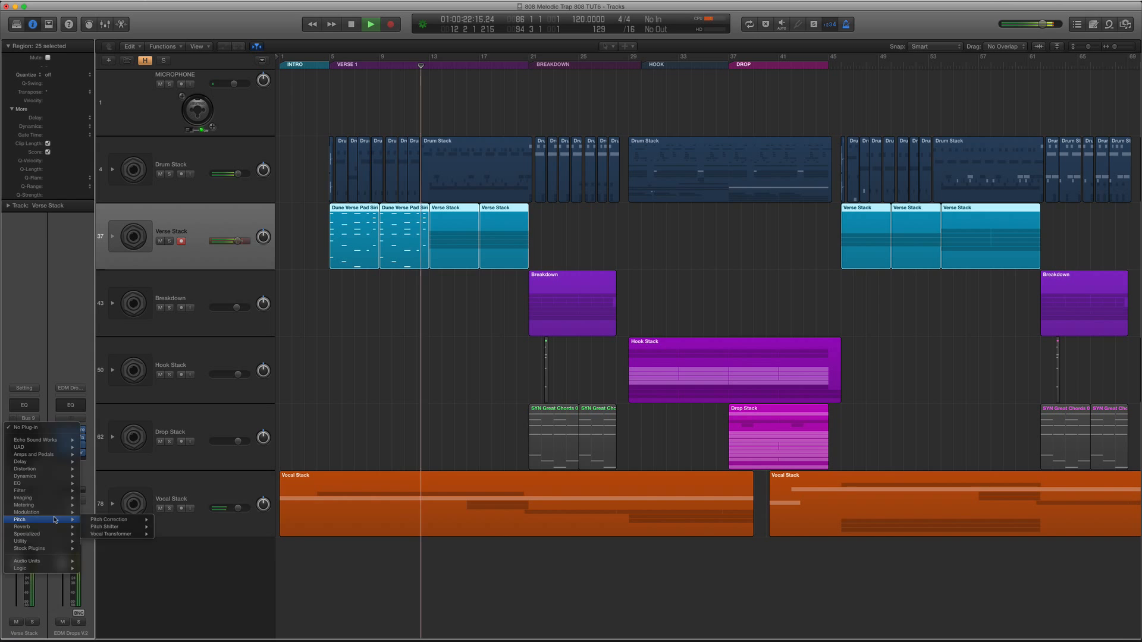
pyautogui.click(45, 351)
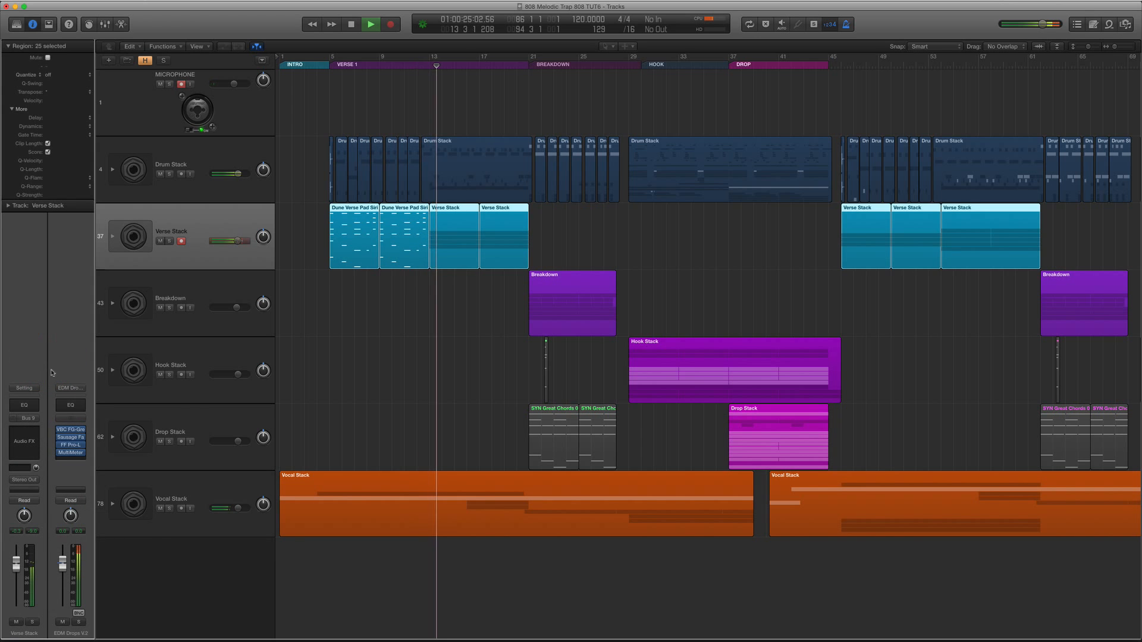
# Stop playback, expand the Verse Stack, and select its BS Side Trik track.
pyautogui.press('space')
pyautogui.click(113, 239)
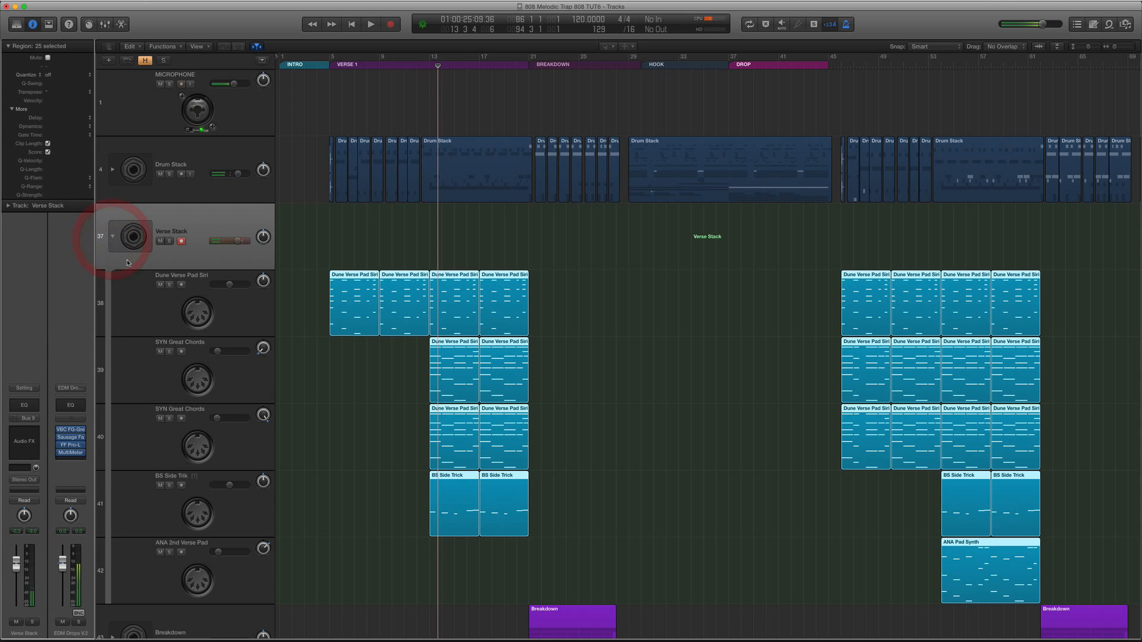
pyautogui.click(215, 506)
pyautogui.click(229, 486)
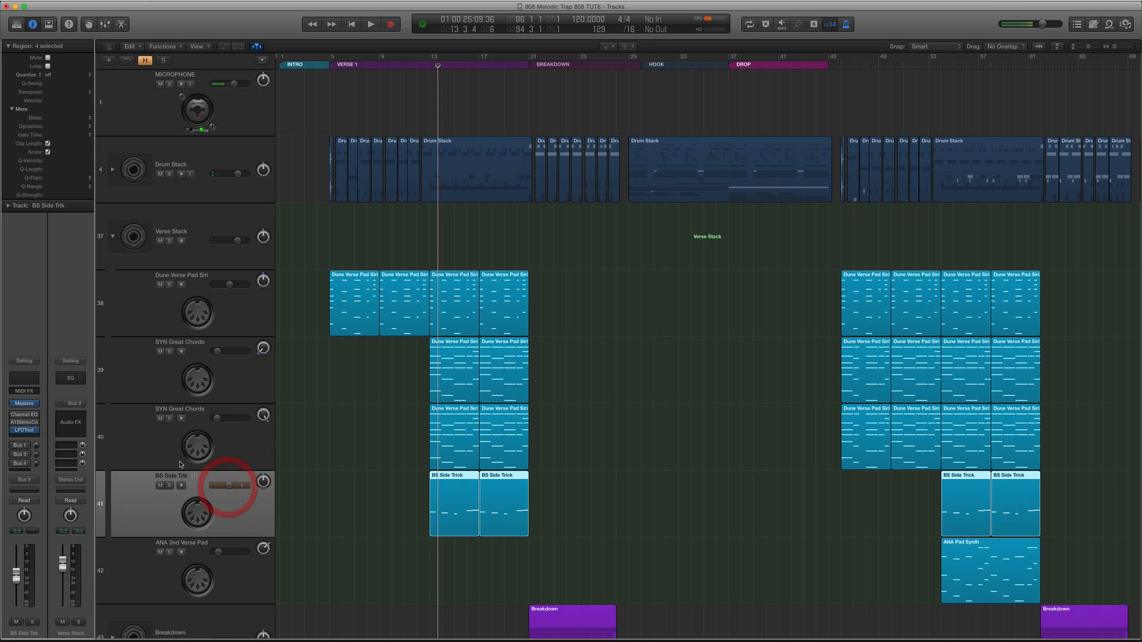
# Recall the default setting in the BS Side Trik track's Channel EQ and close the plug-in.
pyautogui.click(24, 416)
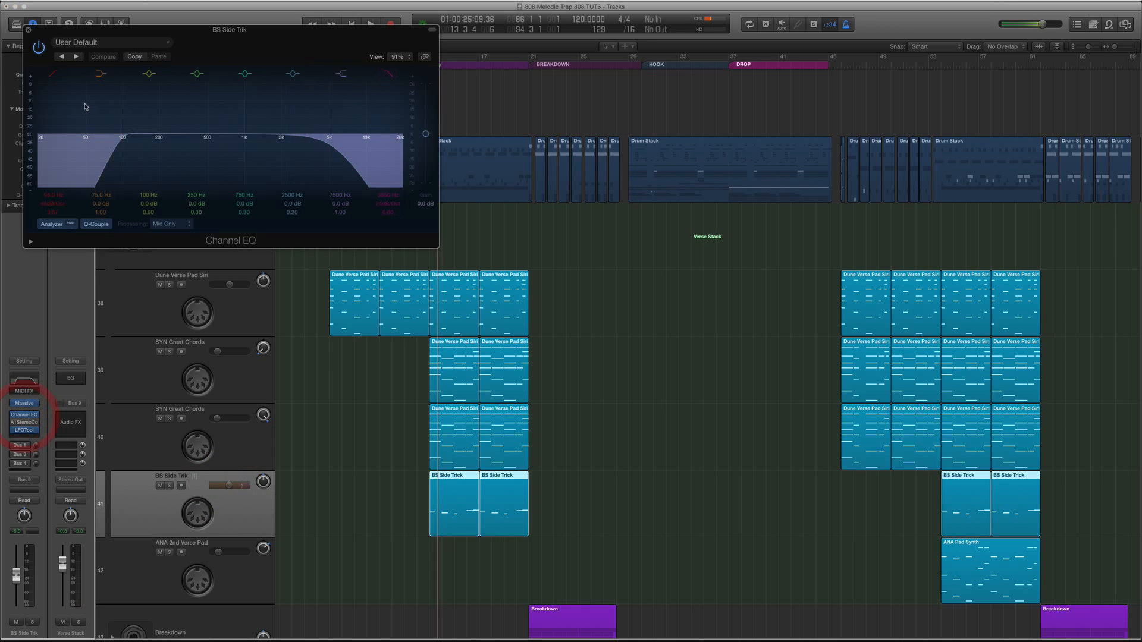
pyautogui.click(68, 44)
pyautogui.click(101, 171)
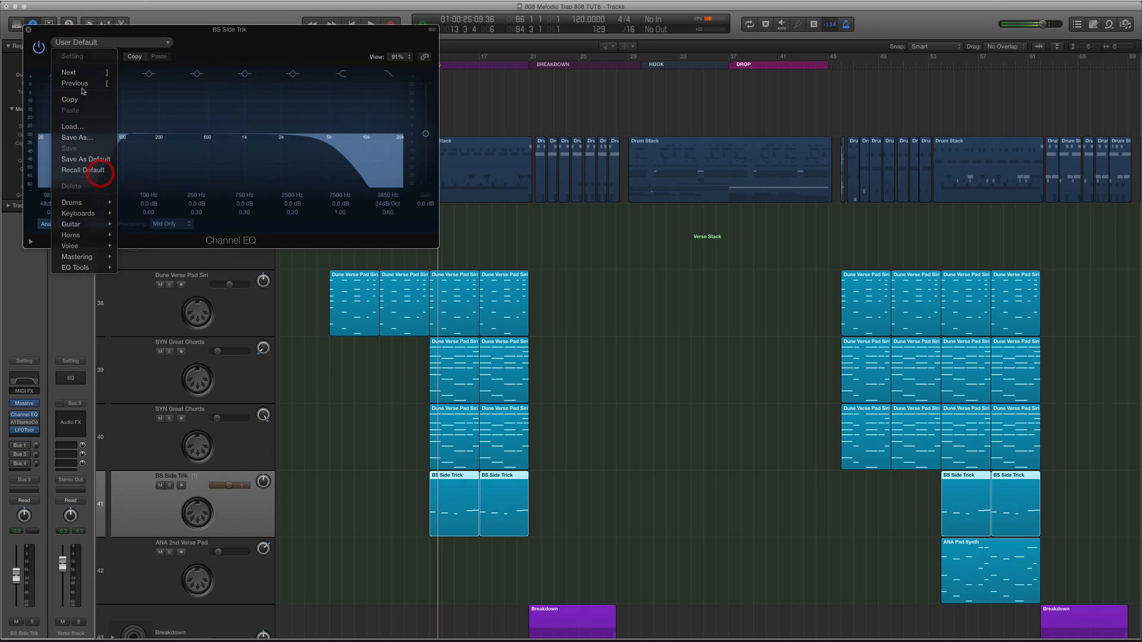
pyautogui.click(28, 29)
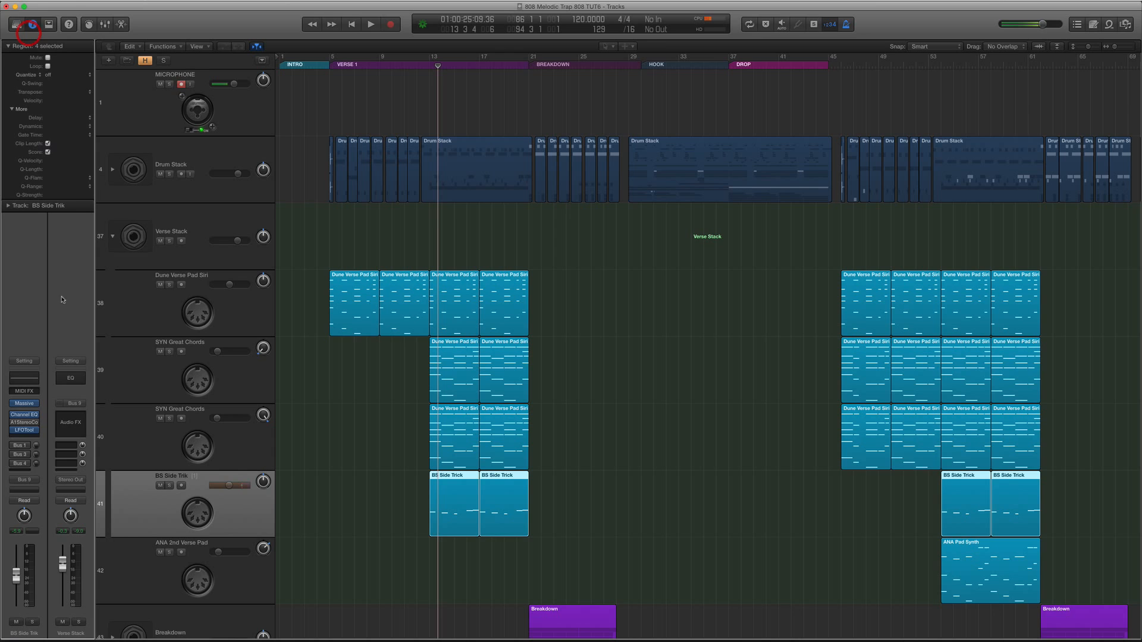
# Replace the Channel EQ on BS Side Trik with FabFilter Pro-Q 2 and play the track's regions soloed.
pyautogui.click(38, 416)
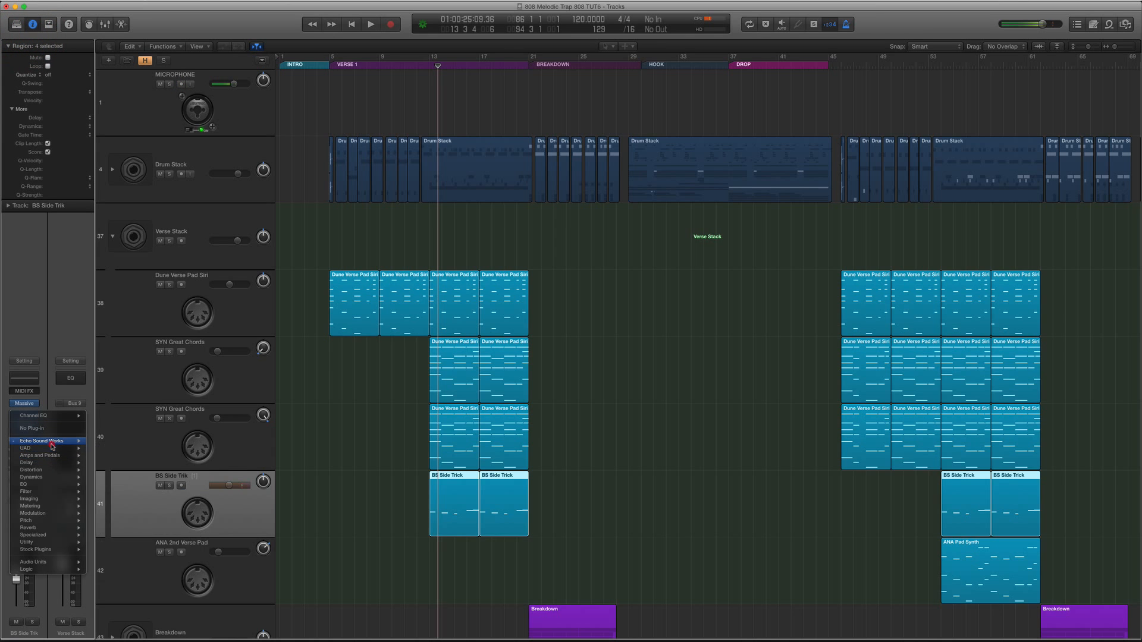
pyautogui.moveTo(52, 445)
pyautogui.click(128, 491)
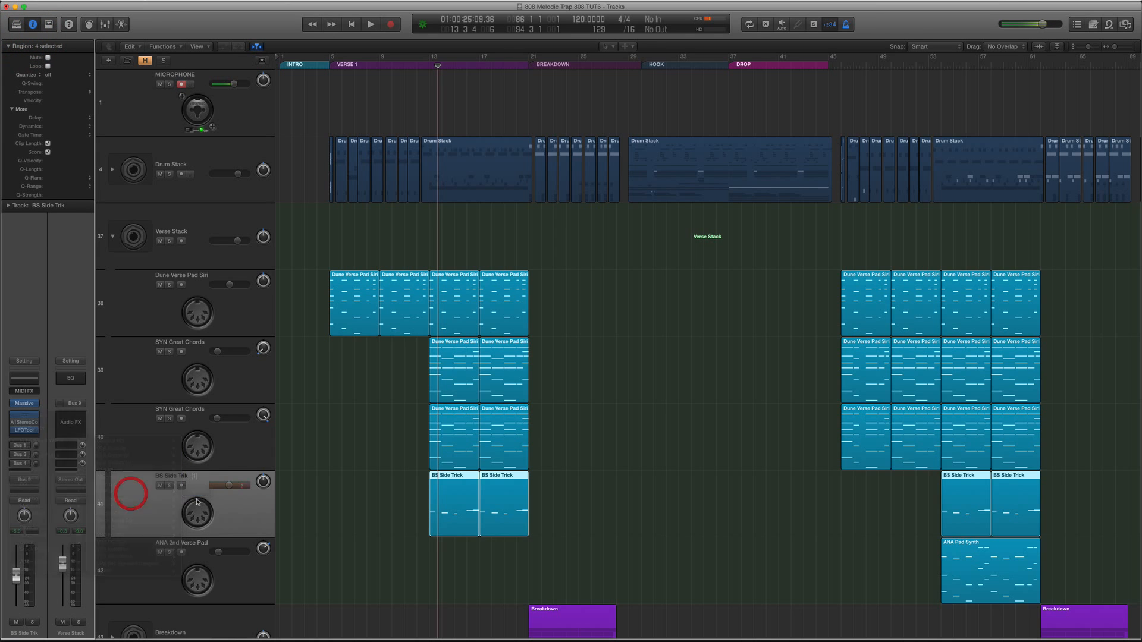
pyautogui.moveTo(79, 34); pyautogui.dragTo(494, 37)
pyautogui.click(241, 506)
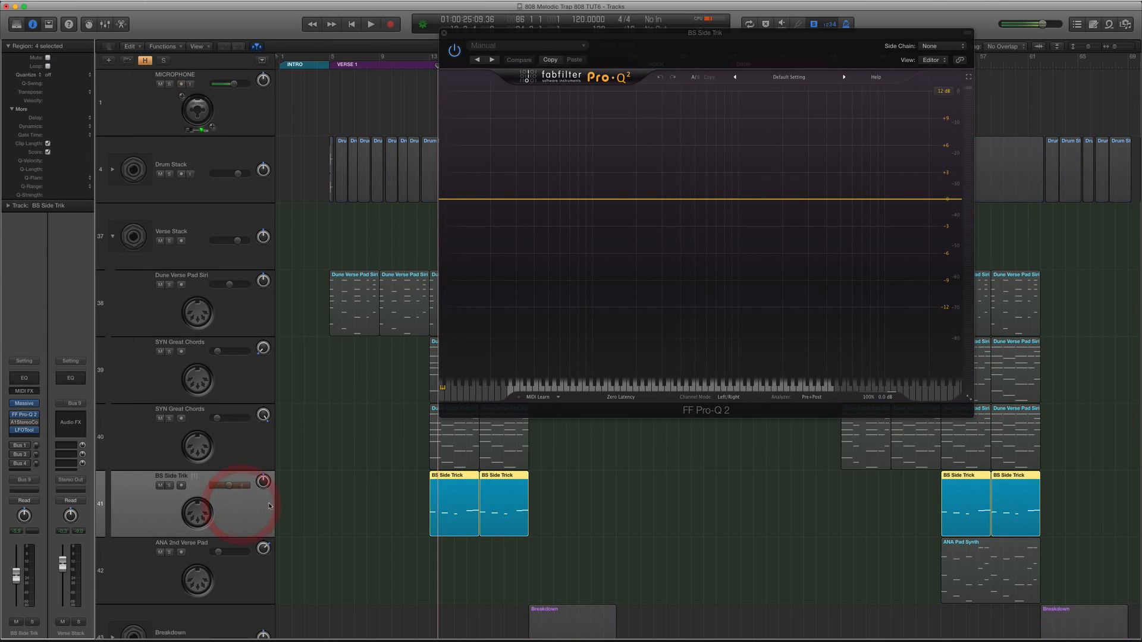
pyautogui.press('space')
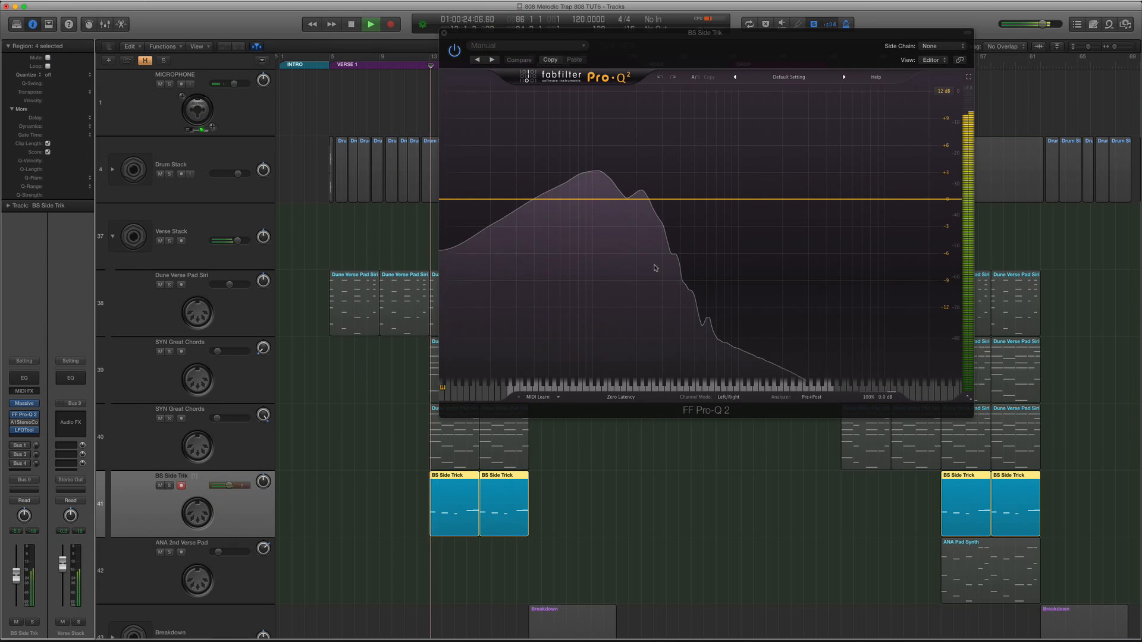
# Add a bell band at about 64 Hz in Pro-Q 2 and set its stereo placement to Left.
pyautogui.click(564, 200)
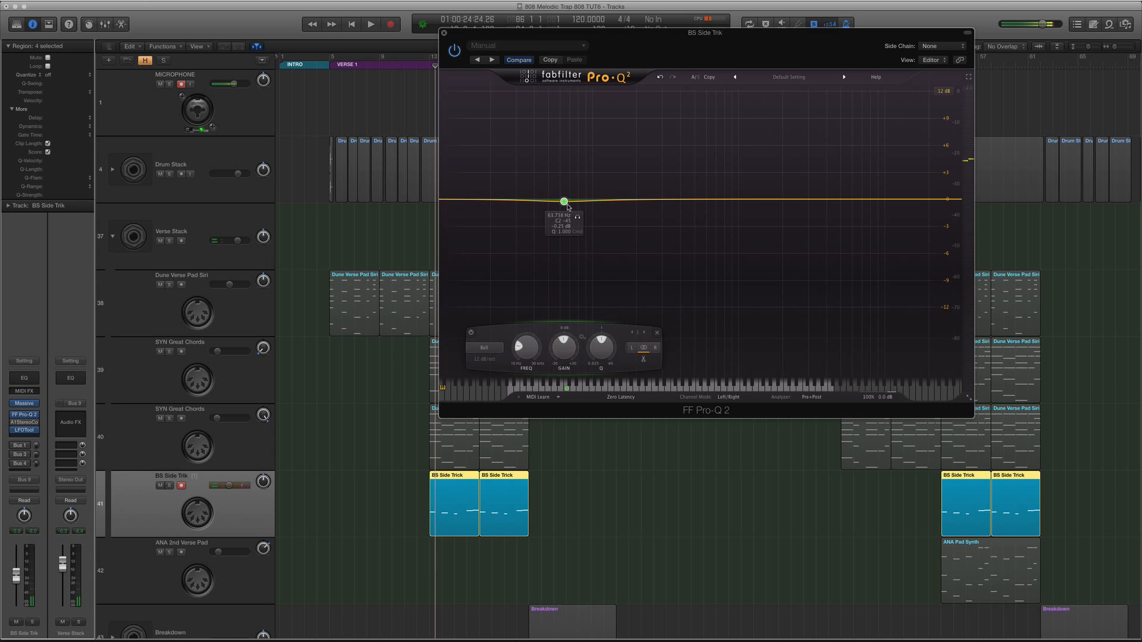
pyautogui.rightClick(567, 205)
pyautogui.moveTo(616, 237)
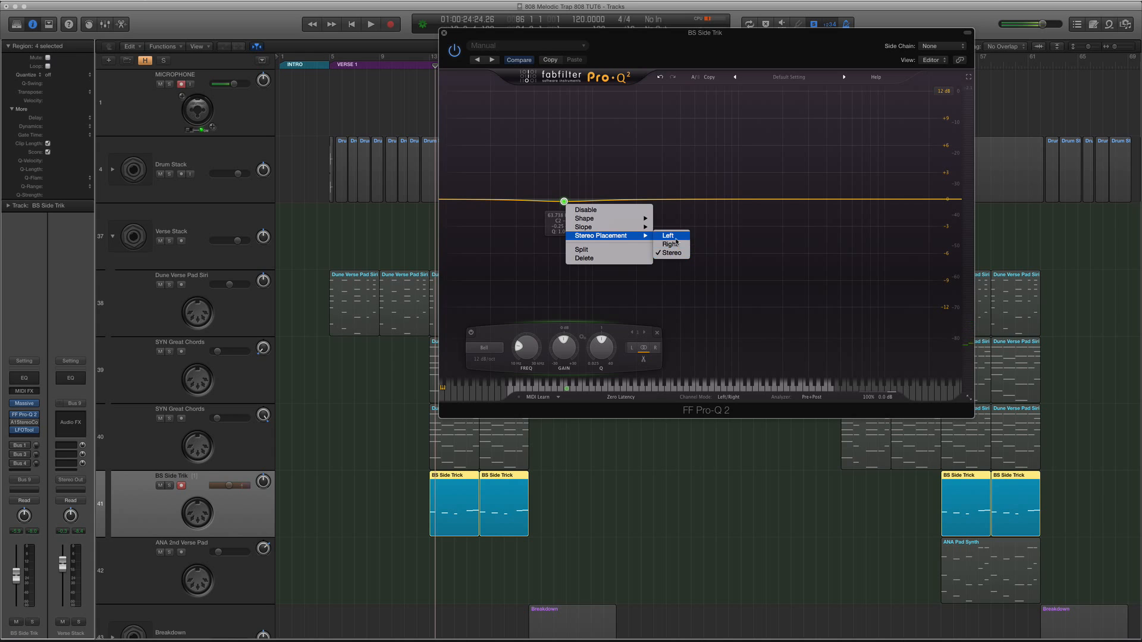
pyautogui.click(674, 237)
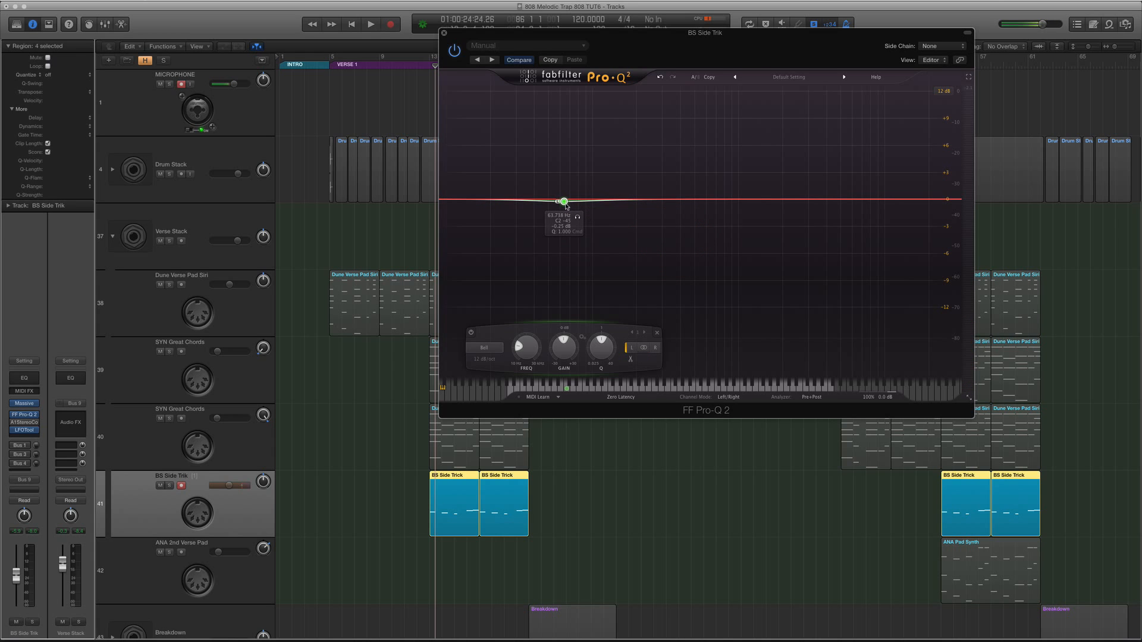
# Add a second band just below the first band's frequency and set its stereo placement to Right.
pyautogui.rightClick(565, 203)
pyautogui.click(573, 201)
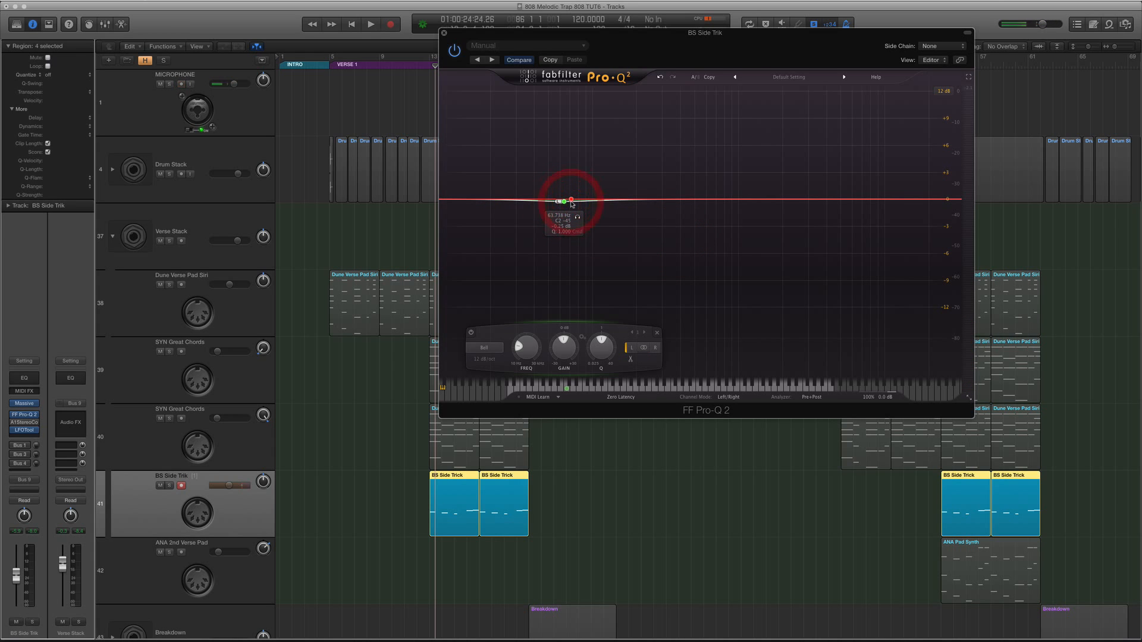
pyautogui.click(571, 203)
pyautogui.click(565, 201)
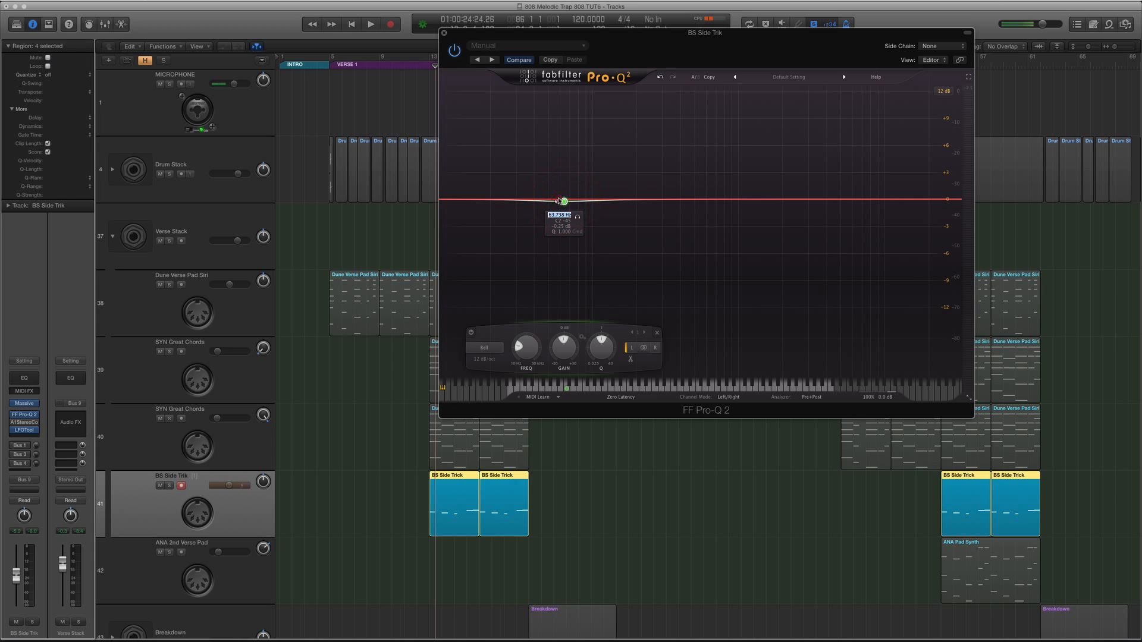
pyautogui.doubleClick(552, 201)
pyautogui.rightClick(552, 201)
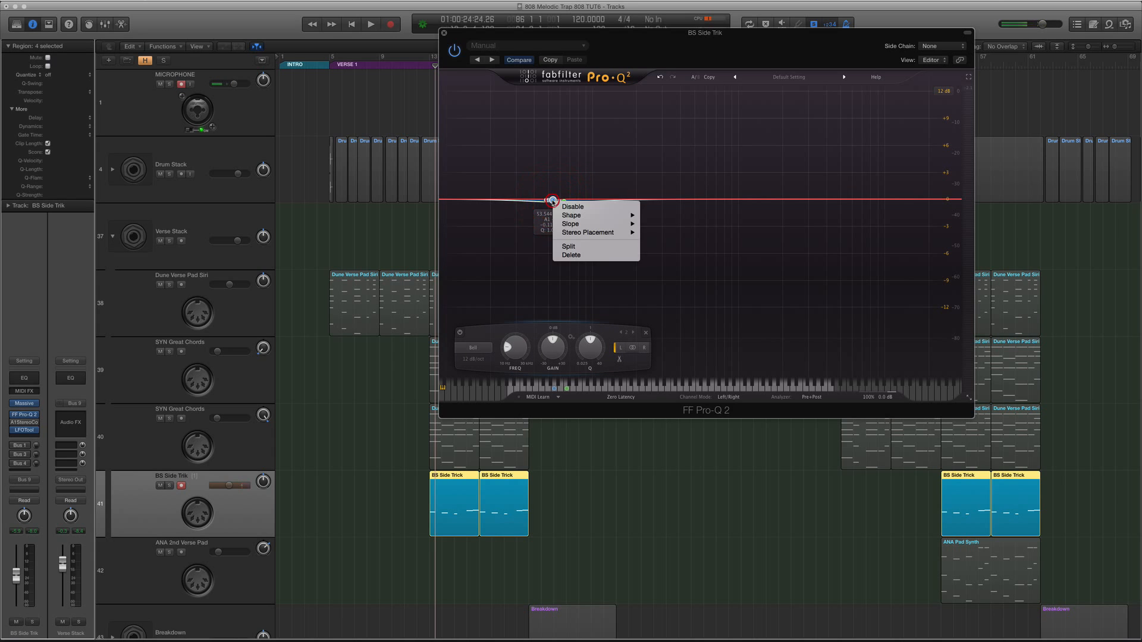
pyautogui.moveTo(594, 233)
pyautogui.click(651, 244)
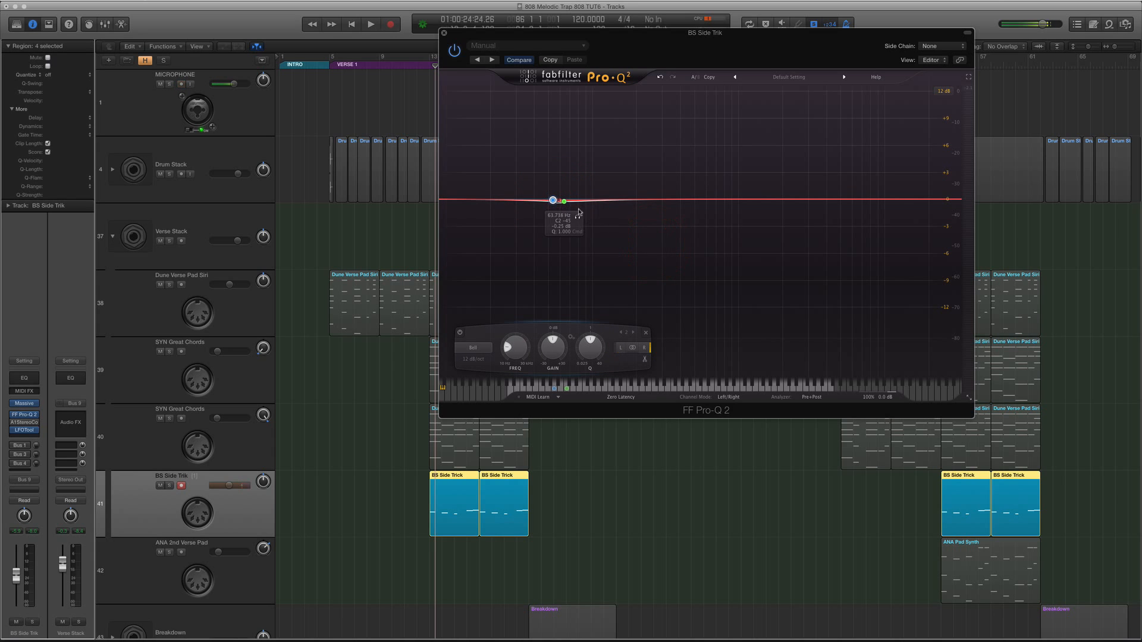
# Pull the left and right bands down together to a cut of about 7.4 dB near 82 Hz.
pyautogui.moveTo(553, 201); pyautogui.dragTo(582, 271)
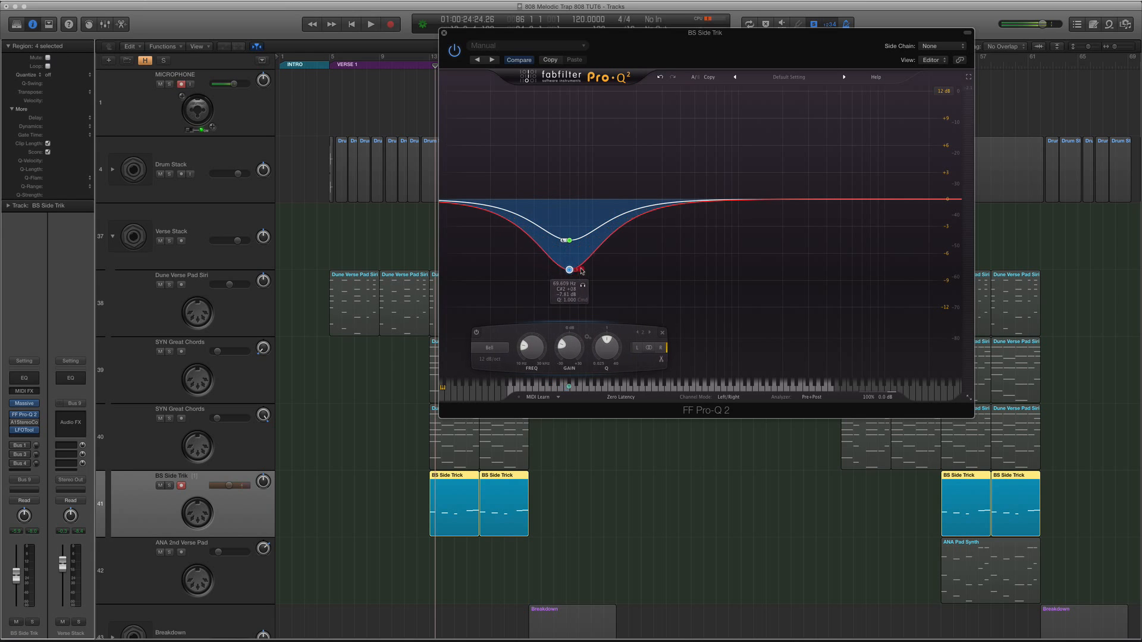
pyautogui.click(582, 271)
pyautogui.moveTo(581, 273); pyautogui.dragTo(582, 270)
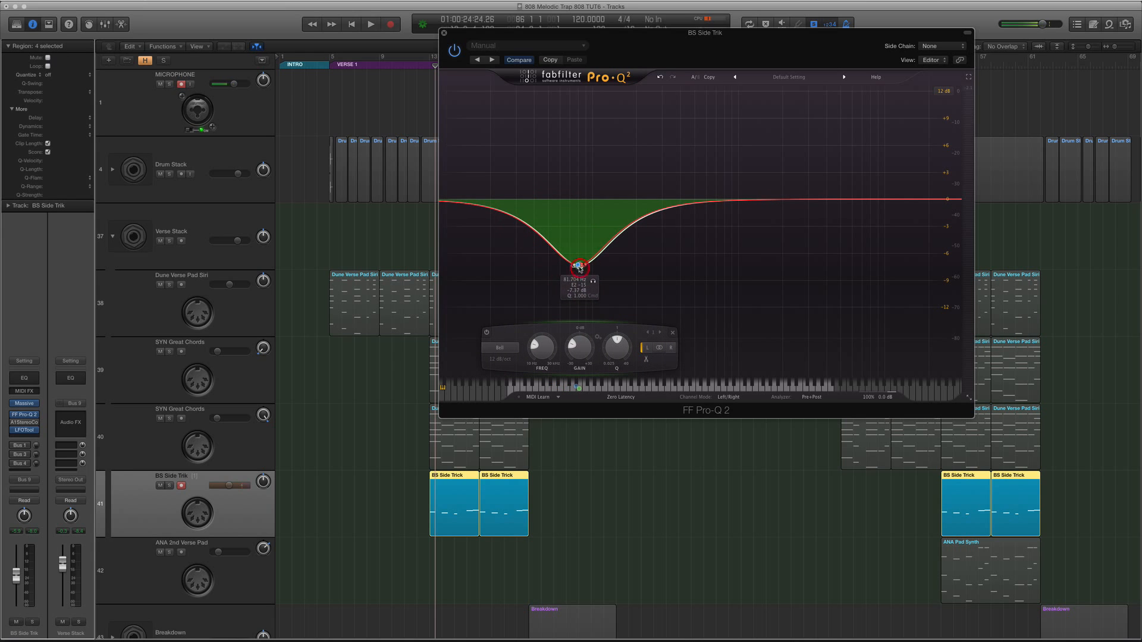
# Audition BS Side Trik while deepening both cuts to about 9 dB near 93 Hz, and play it in the full mix.
pyautogui.press('space')
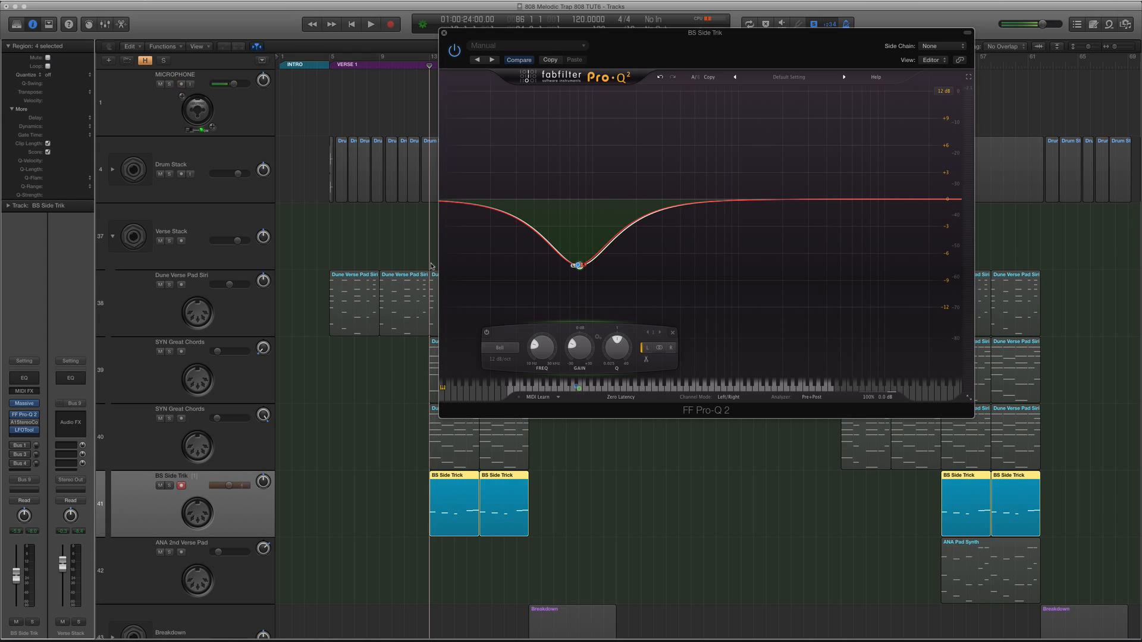
pyautogui.press('space')
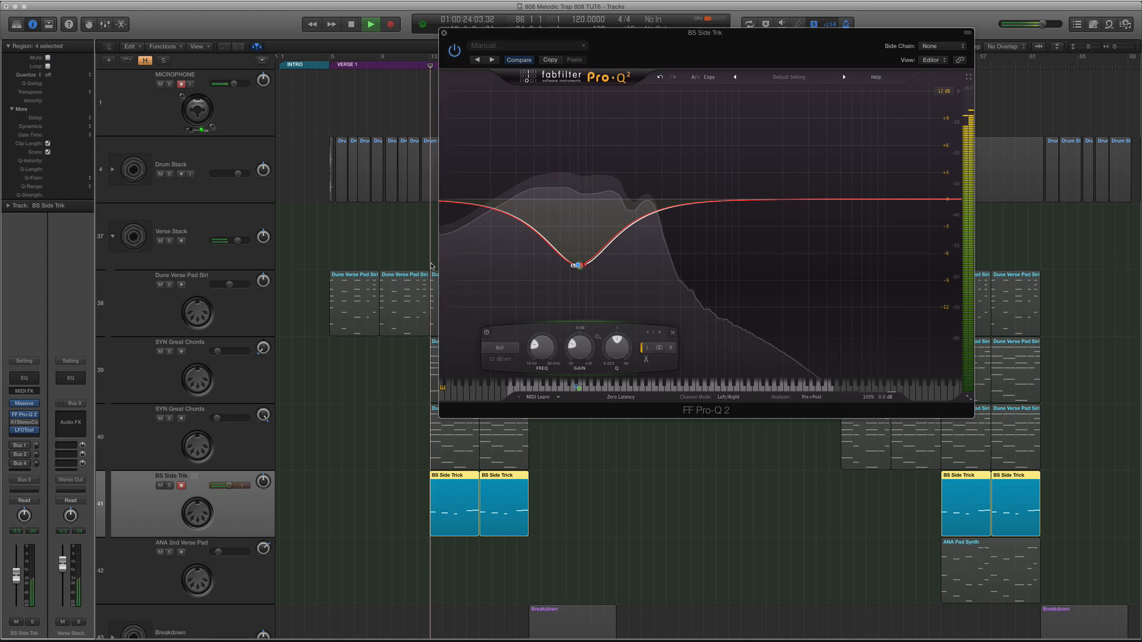
pyautogui.moveTo(586, 265); pyautogui.dragTo(594, 287)
pyautogui.press('space')
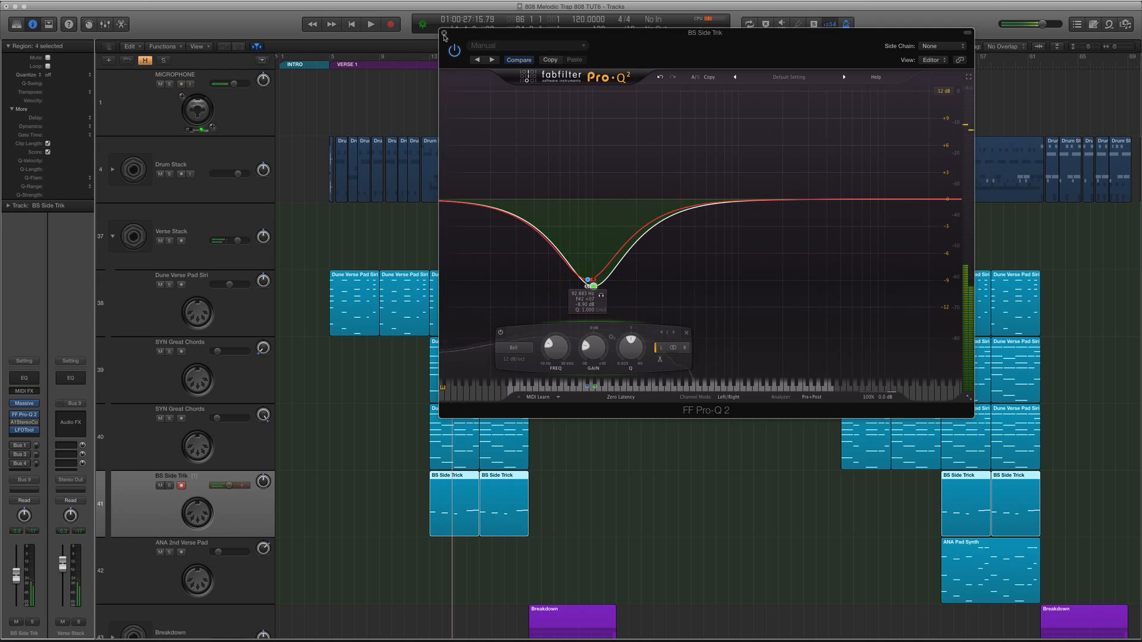
pyautogui.click(444, 33)
pyautogui.click(428, 63)
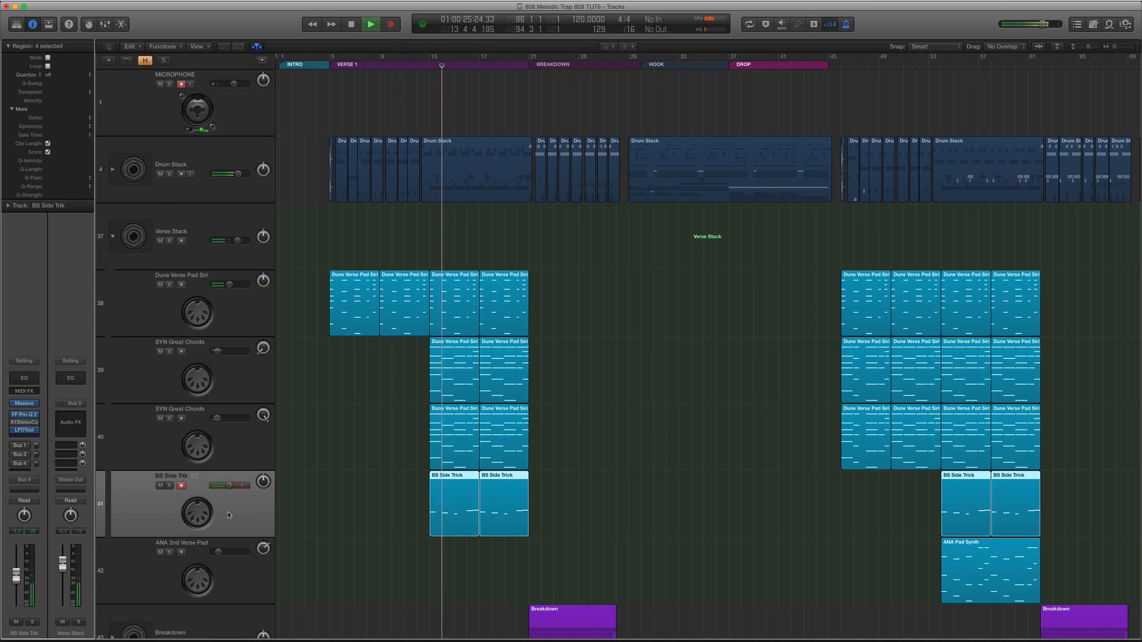
# Raise the BS Side Trik track's volume slightly and keep the track selected.
pyautogui.moveTo(229, 486); pyautogui.dragTo(231, 486)
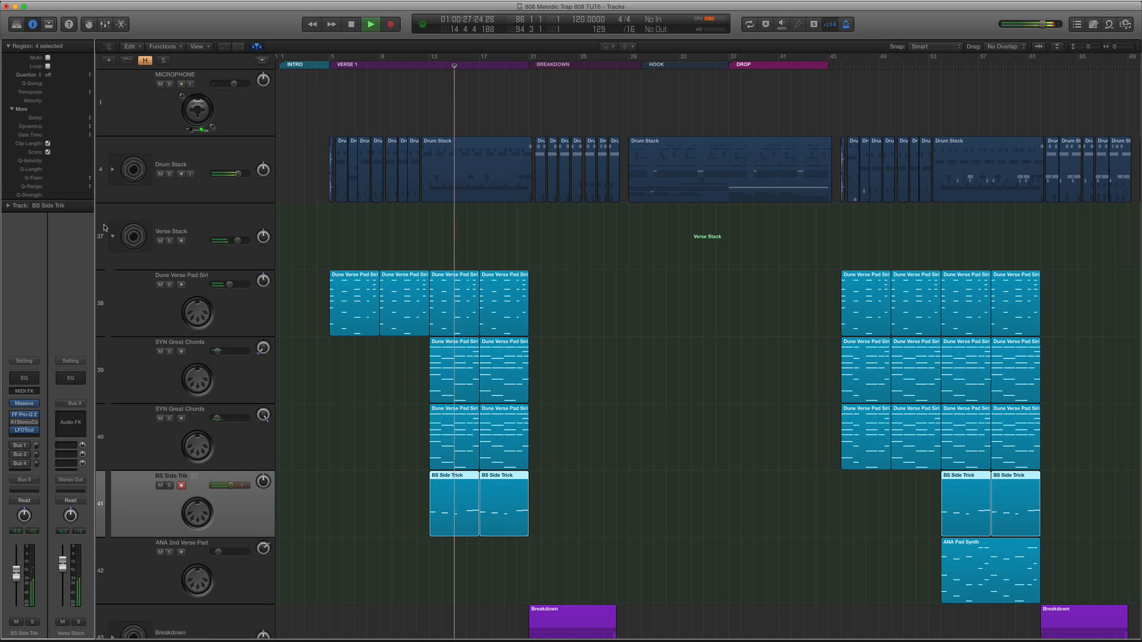
pyautogui.click(113, 236)
pyautogui.click(113, 236)
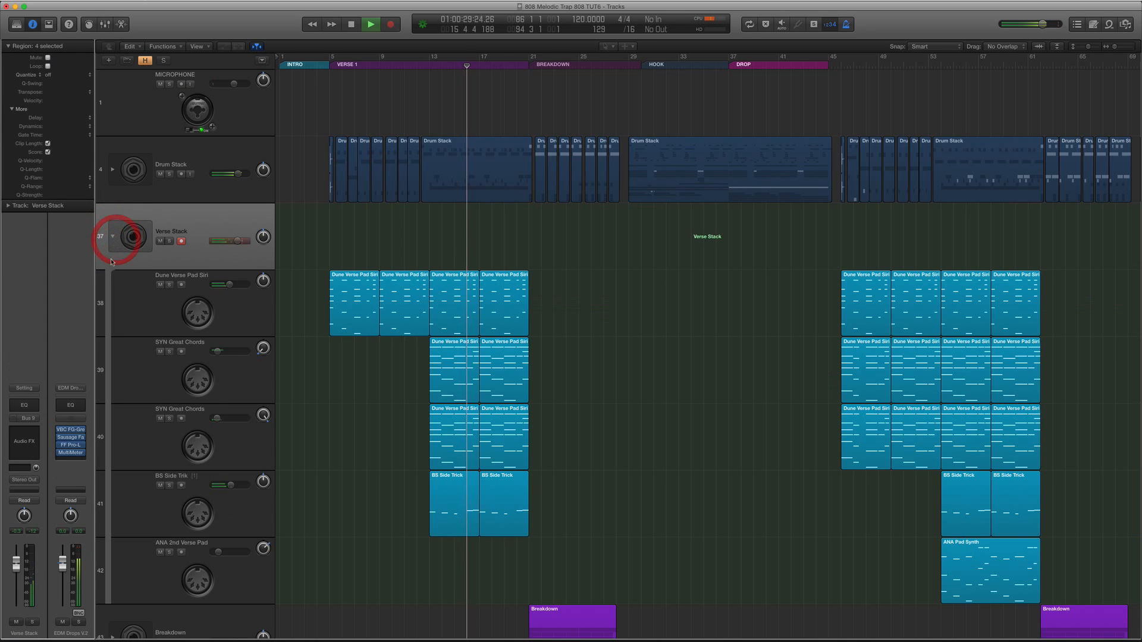
pyautogui.click(199, 508)
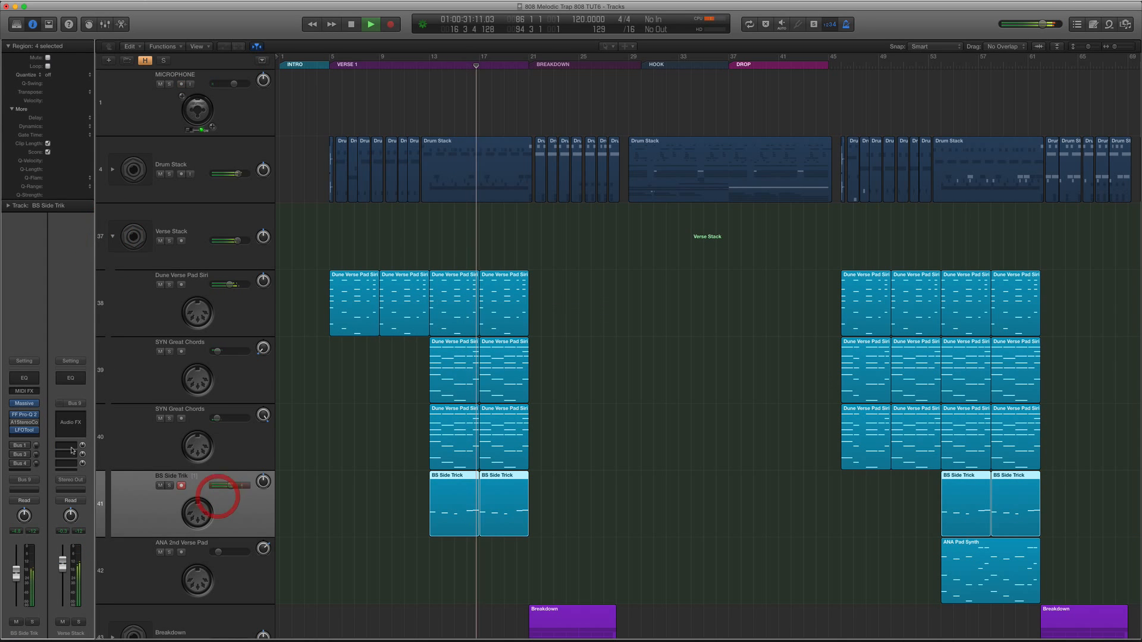
# Make the low-frequency cut in the BS Side Trik track's Pro-Q 2 shallower and close the plug-in.
pyautogui.click(34, 416)
pyautogui.moveTo(591, 286); pyautogui.dragTo(583, 252)
pyautogui.click(444, 32)
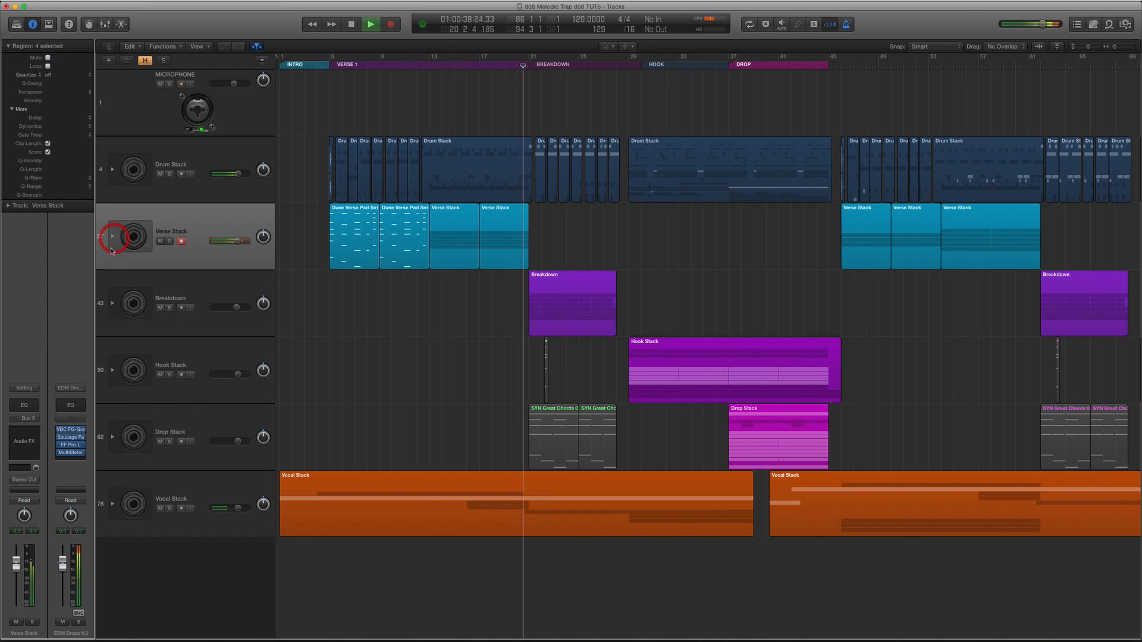
# Collapse the Verse Stack and expand the Breakdown stack, stopping playback.
pyautogui.click(112, 236)
pyautogui.click(223, 290)
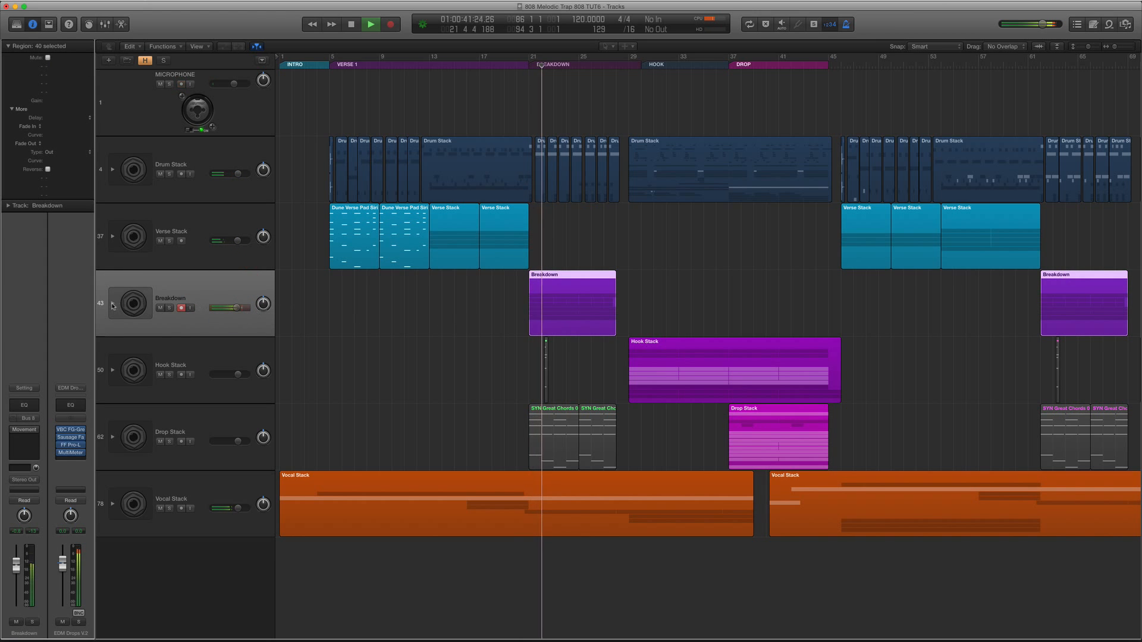
pyautogui.click(112, 306)
pyautogui.press('space')
# Solo the PAD - Siri track's regions and play them with a cycle range set over the Breakdown section.
pyautogui.click(217, 379)
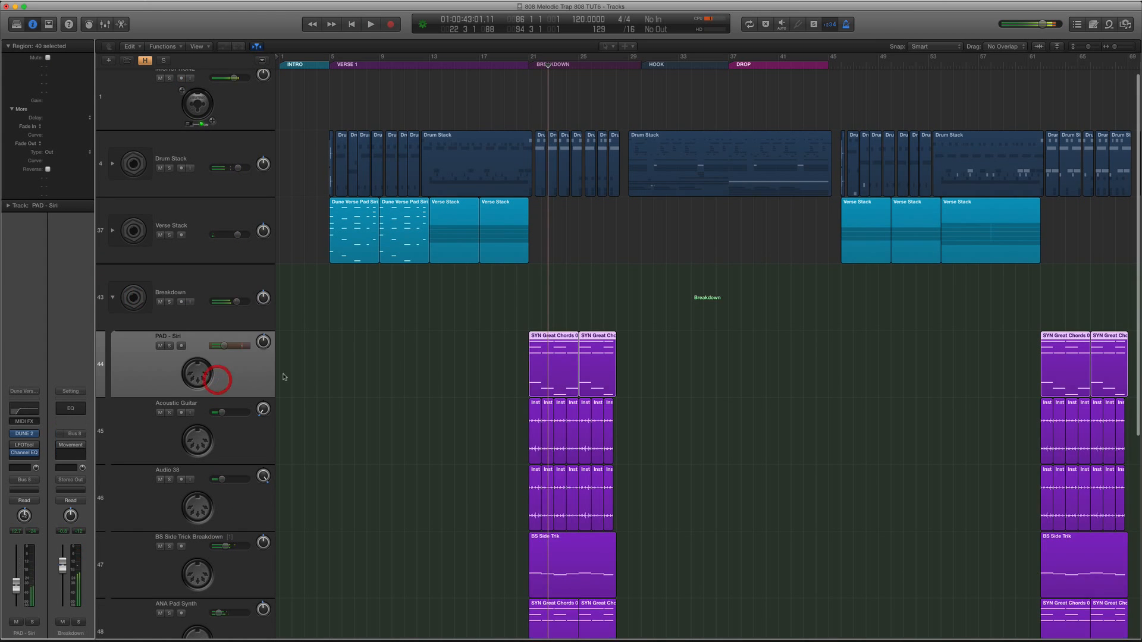
pyautogui.hotkey('ctrl', 's')
pyautogui.scroll(-2, 344, 372)
pyautogui.hscroll(3, 340, 370)
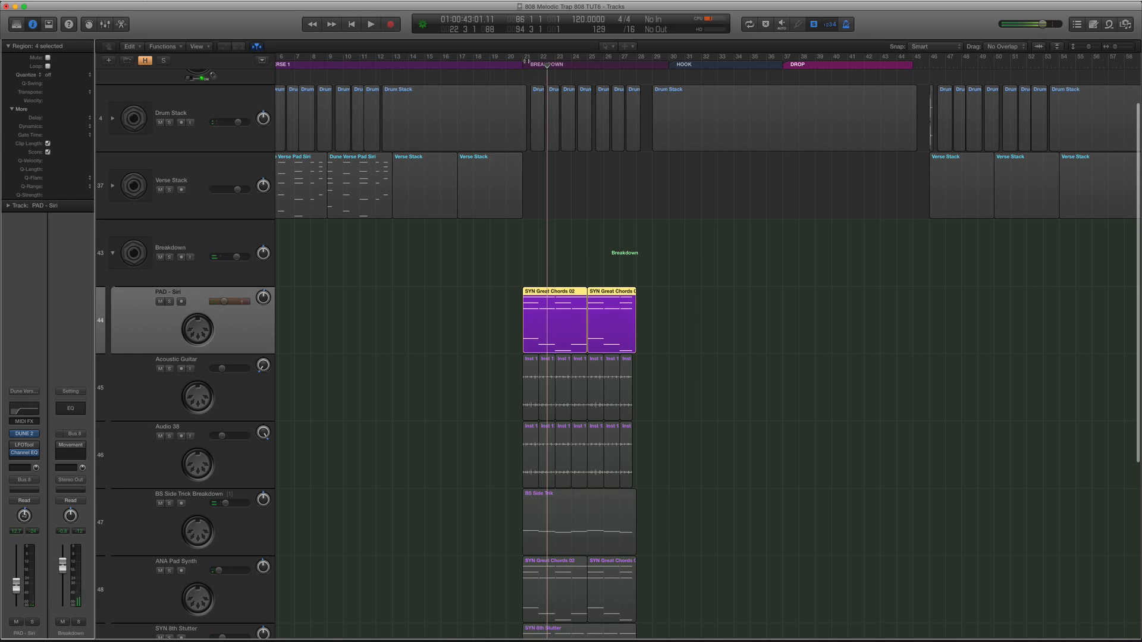
pyautogui.moveTo(532, 57); pyautogui.dragTo(662, 54)
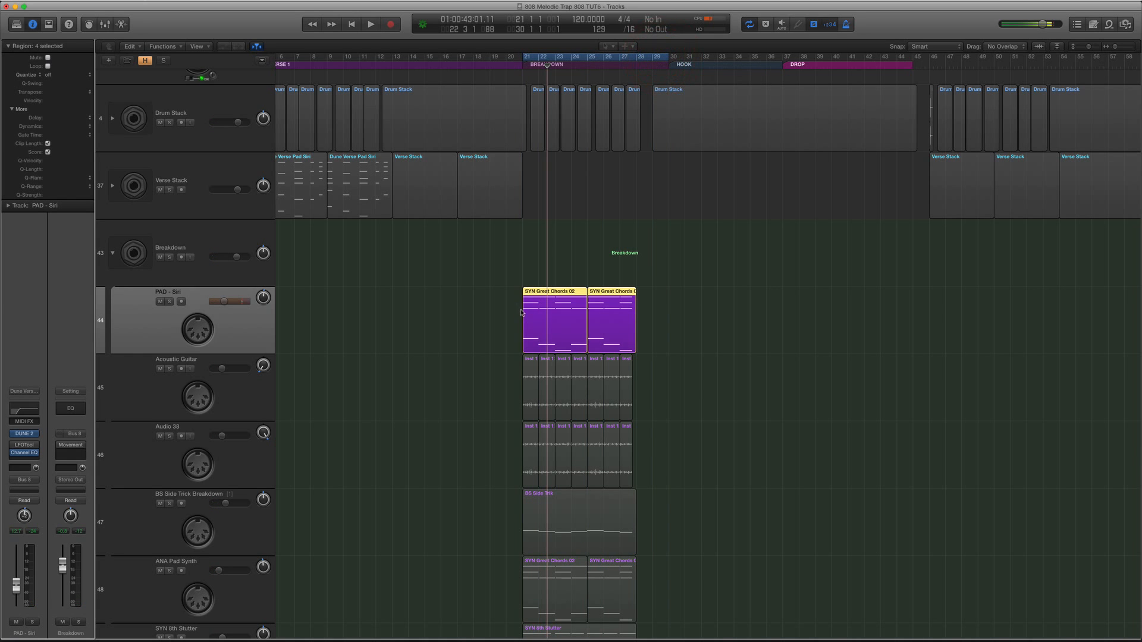
pyautogui.press('space')
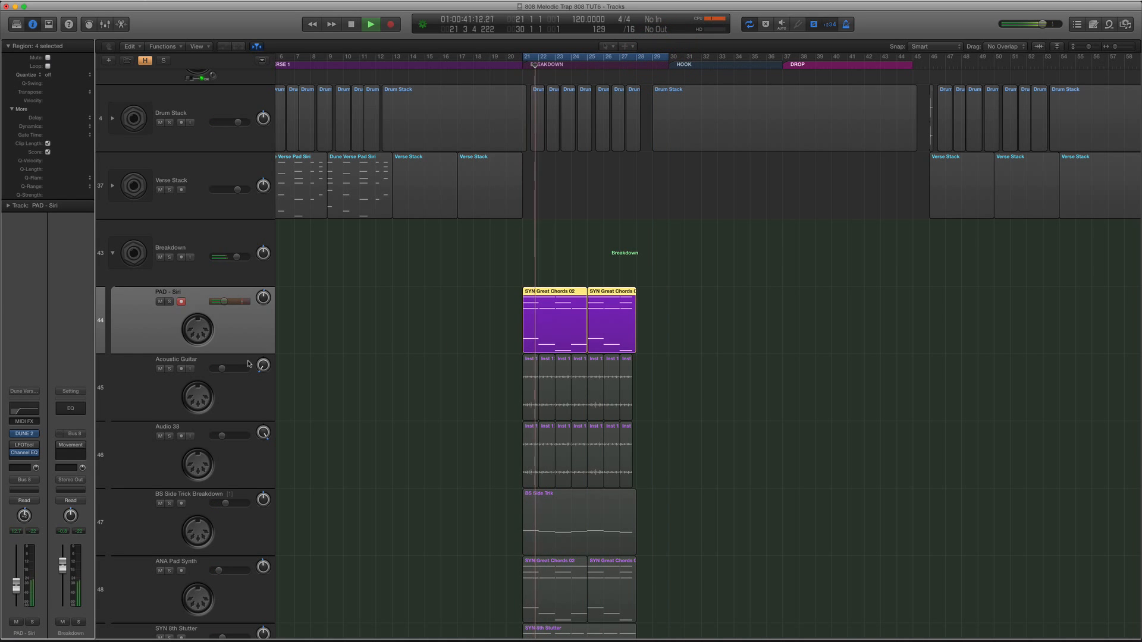
# Turn off solo and stop playback with the wider arrangement in view.
pyautogui.hotkey('ctrl', 's')
pyautogui.hscroll(-2, 439, 300)
pyautogui.press('super+Left')
pyautogui.press('space')
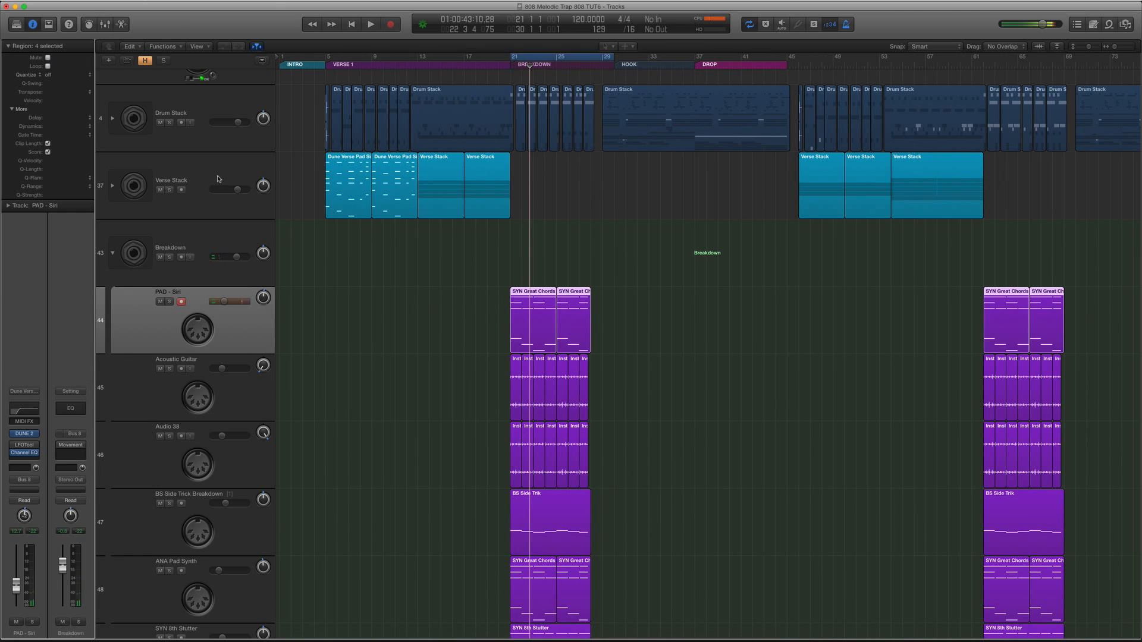
# Solo the first Dune Verse Pad region in the Verse Stack and audition it from the start of Verse 1.
pyautogui.click(345, 174)
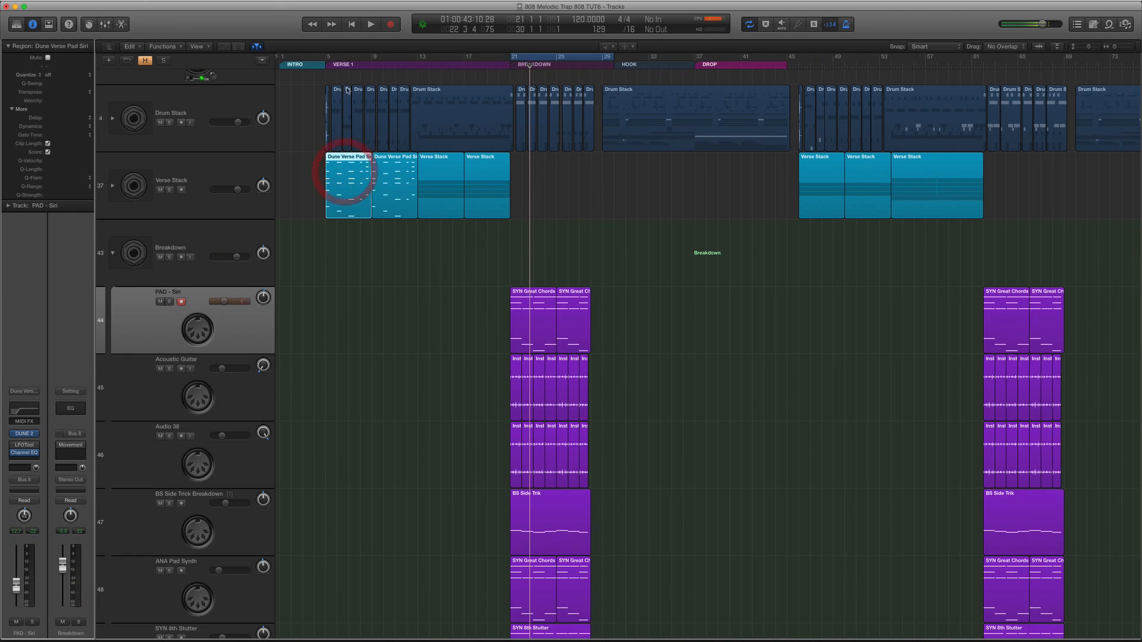
pyautogui.click(327, 66)
pyautogui.hotkey('ctrl', 's')
pyautogui.click(327, 66)
pyautogui.press('space')
pyautogui.press('space')
pyautogui.doubleClick(327, 66)
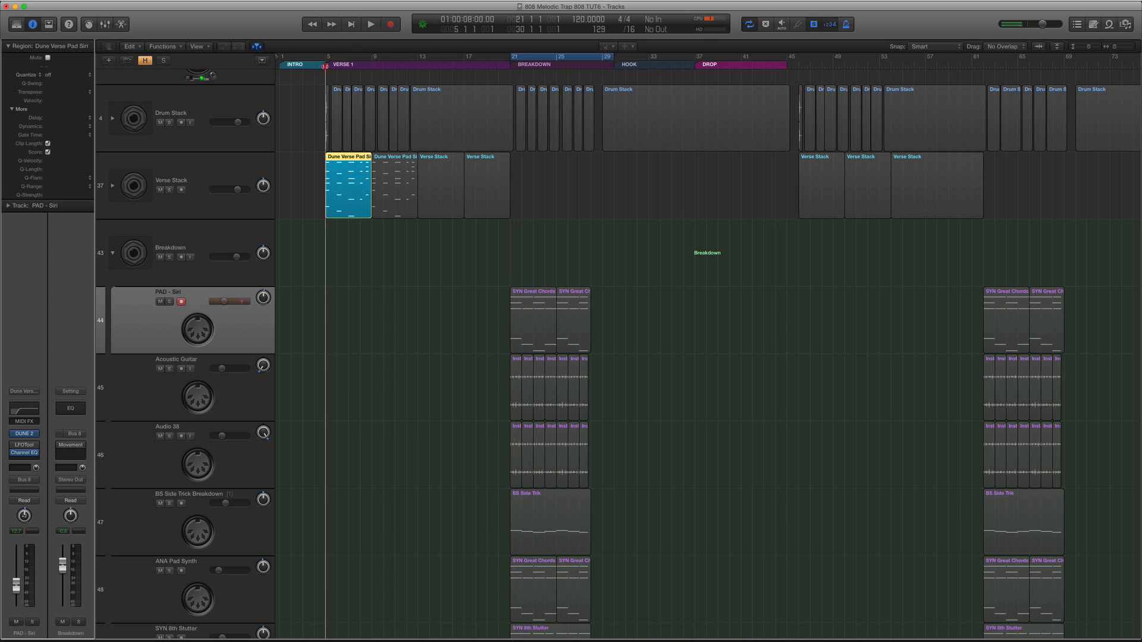
pyautogui.press('space')
# Audition the first SYN Great Chords region on PAD - Siri from the Breakdown start and turn off solo.
pyautogui.click(538, 307)
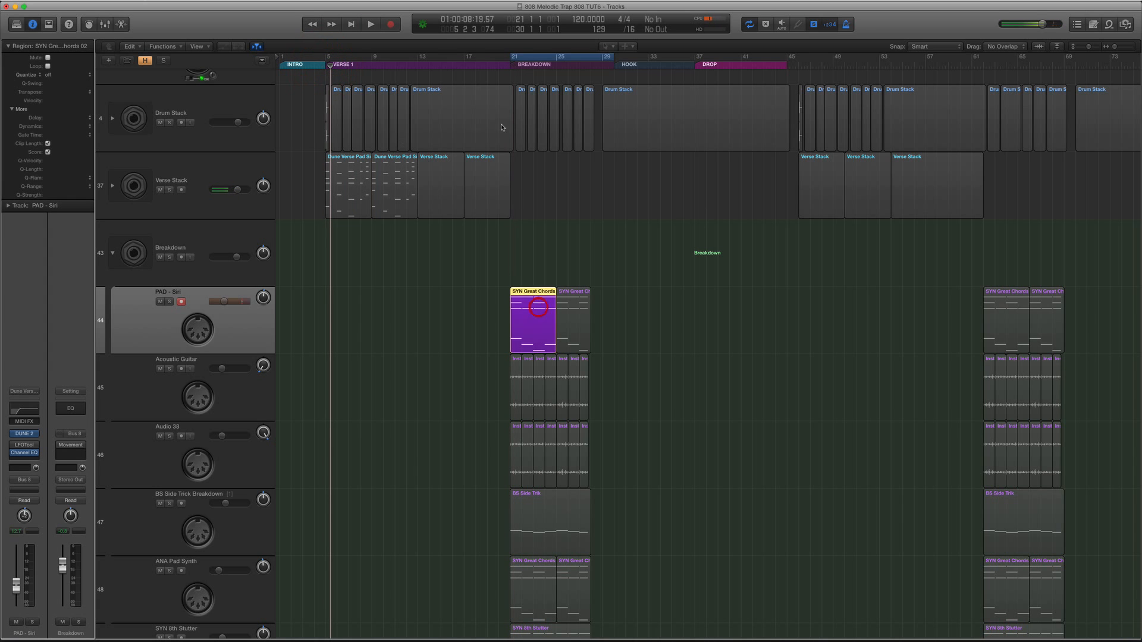
pyautogui.click(510, 66)
pyautogui.press('space')
pyautogui.press('space')
pyautogui.hotkey('ctrl', 's')
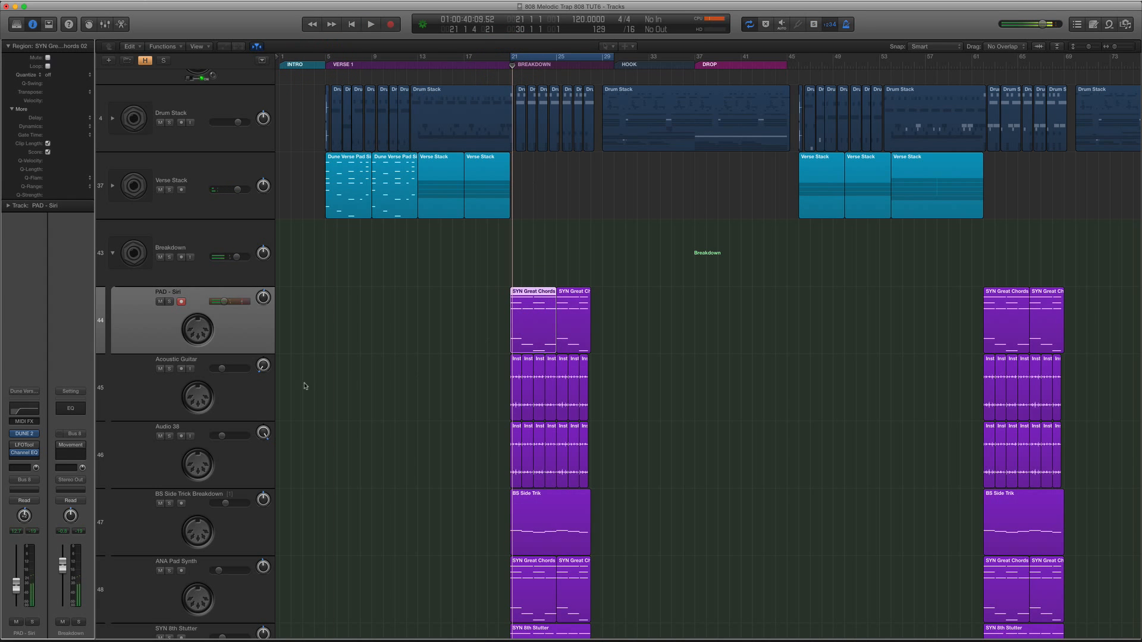
# Solo the Acoustic Guitar track's regions and play them from the start of the Breakdown.
pyautogui.click(267, 380)
pyautogui.hotkey('ctrl', 's')
pyautogui.press('super+Right')
pyautogui.press('super+Right')
pyautogui.press('space')
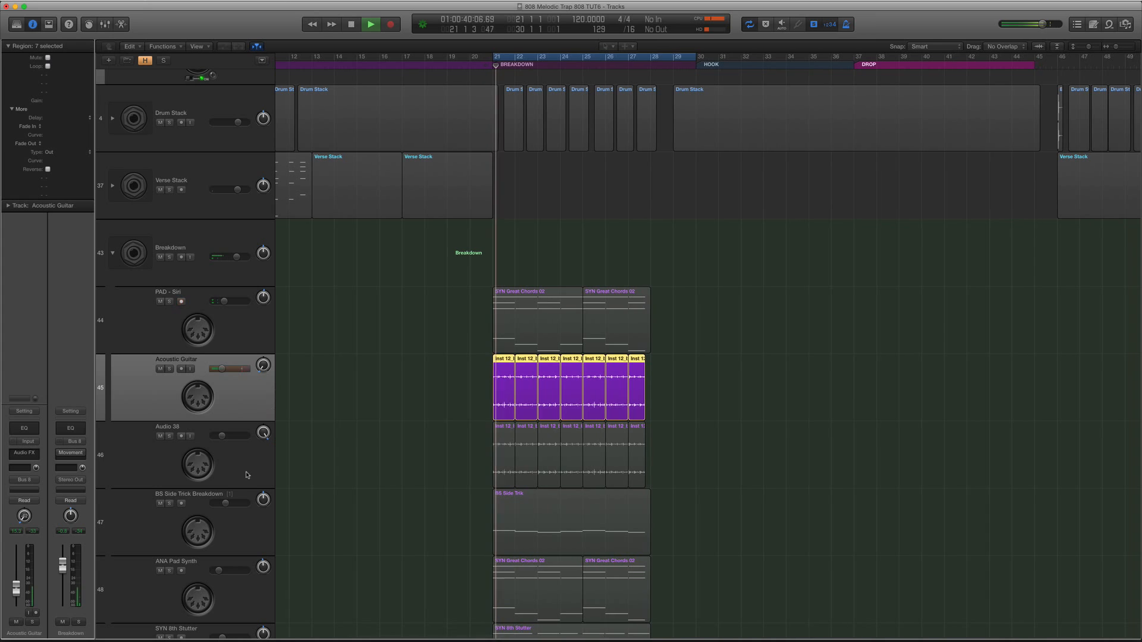
# Add the Audio 38 track's regions to the soloed Acoustic Guitar regions and audition the two parts together in the Breakdown.
pyautogui.keyDown('shift'); pyautogui.click(247, 474); pyautogui.keyUp('shift')
pyautogui.press('space')
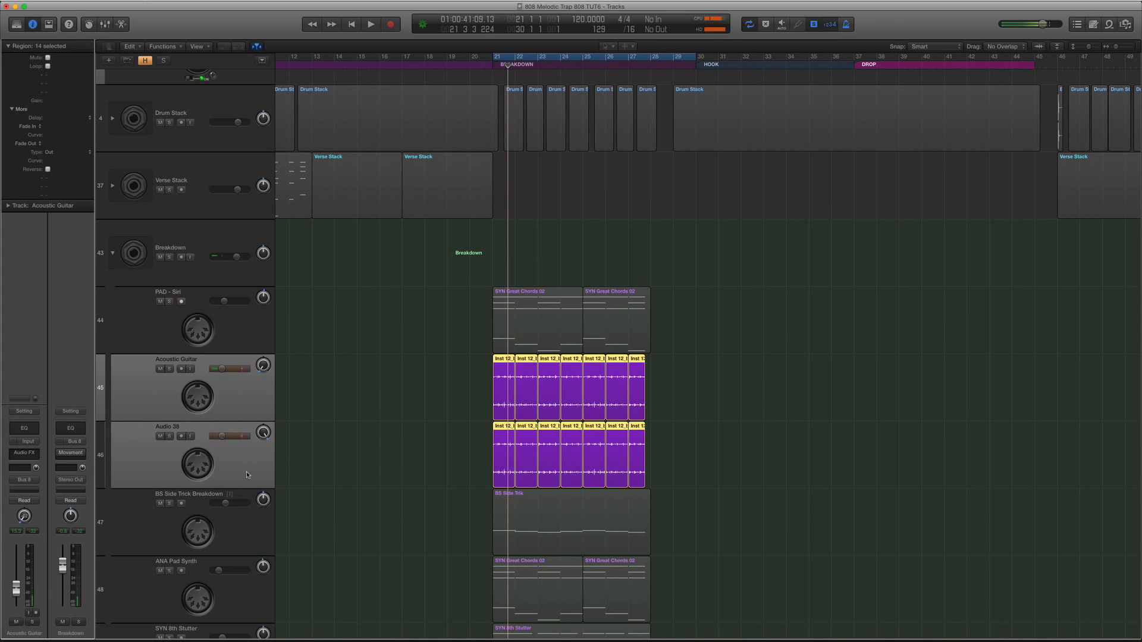
pyautogui.press('space')
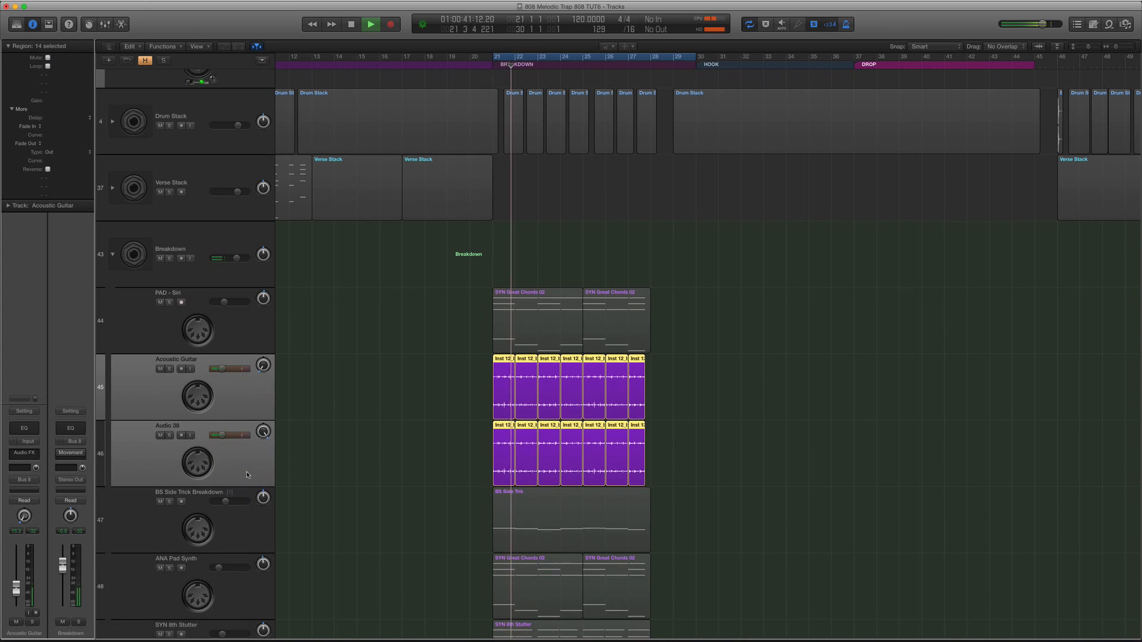
pyautogui.press('space')
# Audition BS Side Trick Breakdown, recall its Channel EQ default and raise the low-cut band's frequency.
pyautogui.click(248, 508)
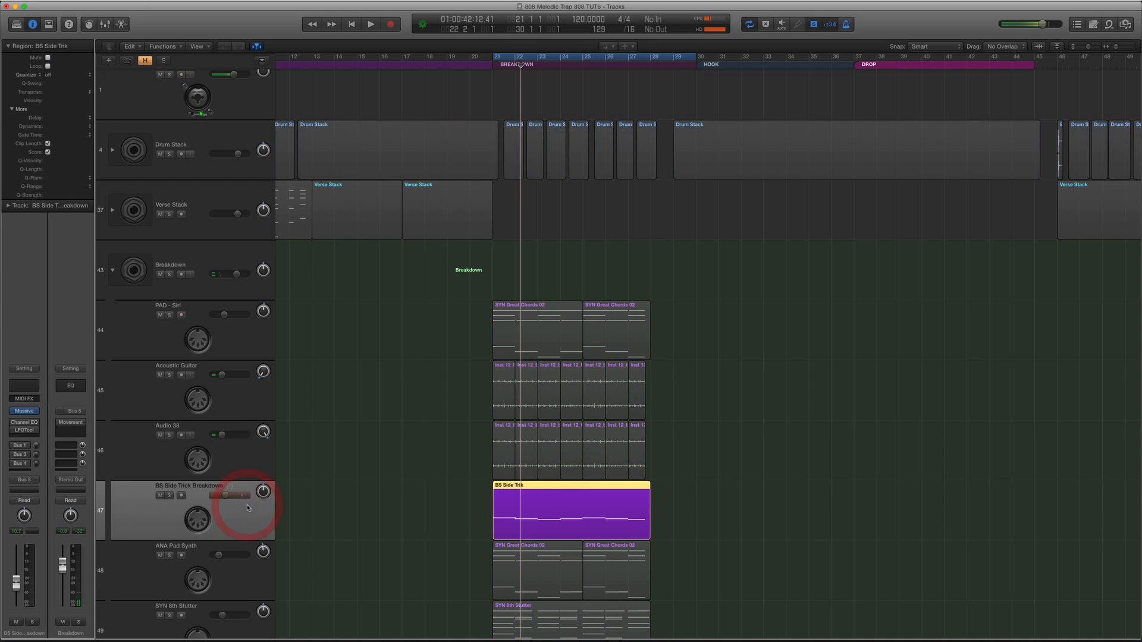
pyautogui.press('space')
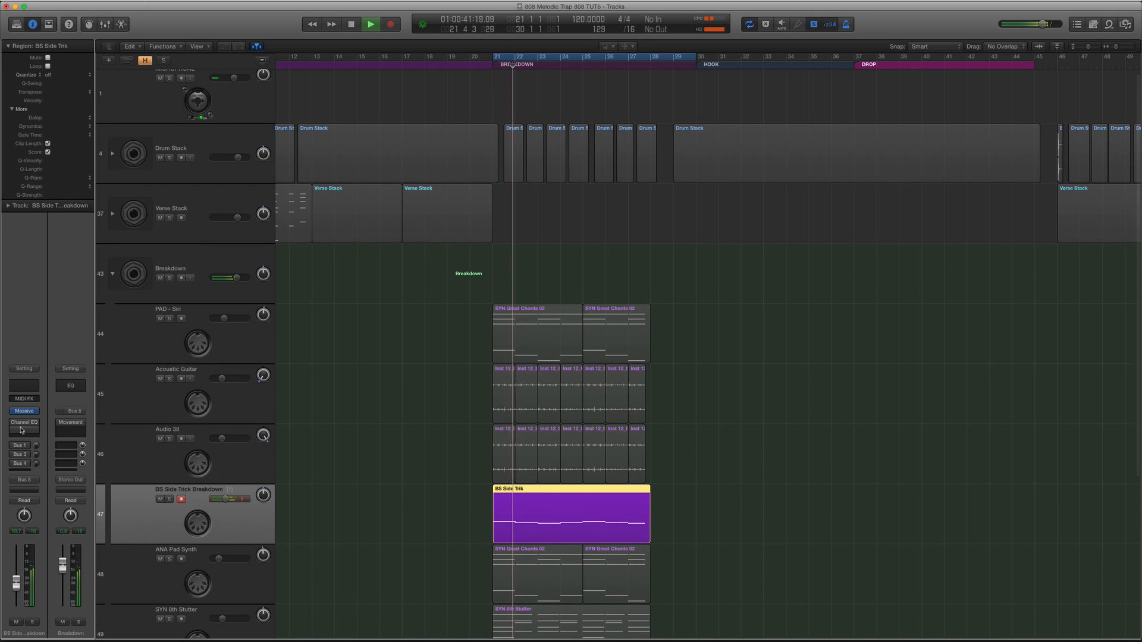
pyautogui.click(22, 423)
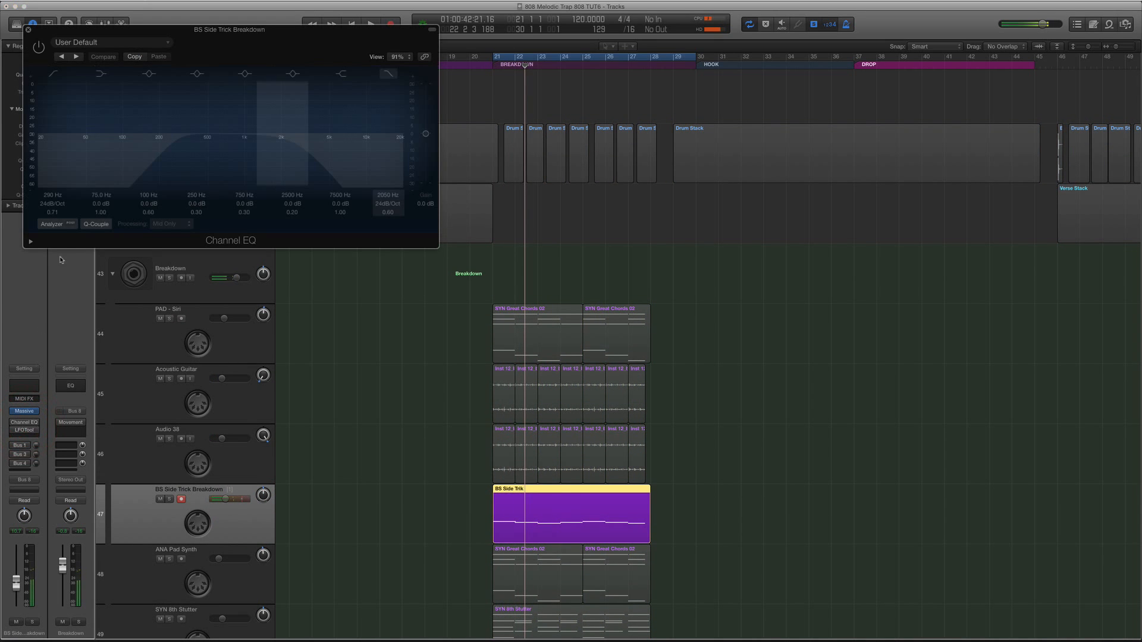
pyautogui.click(77, 42)
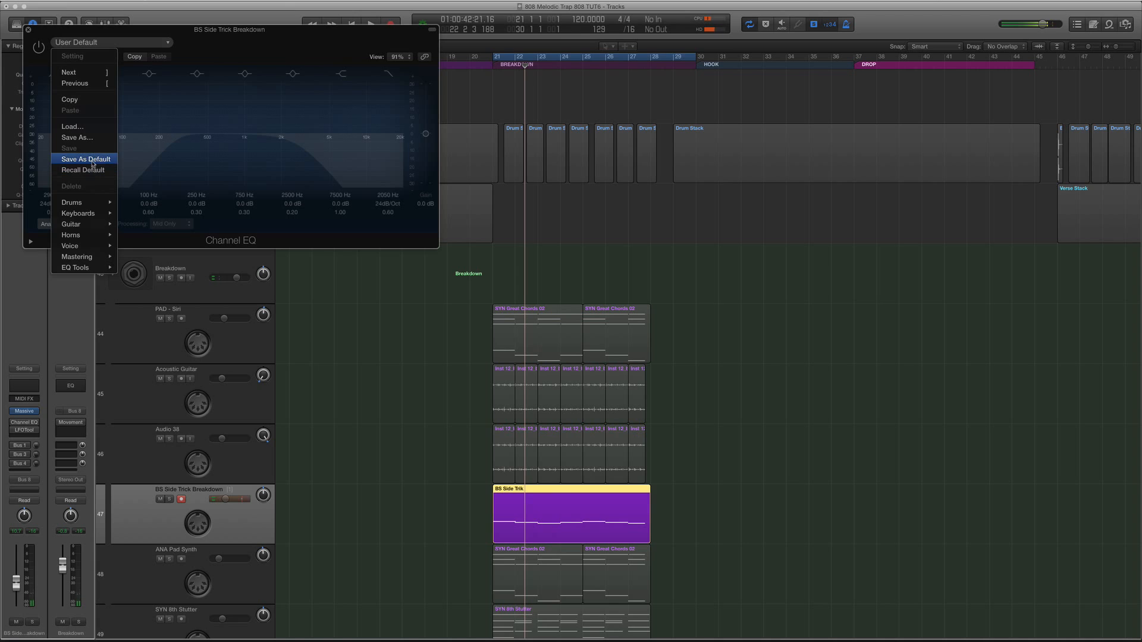
pyautogui.click(91, 170)
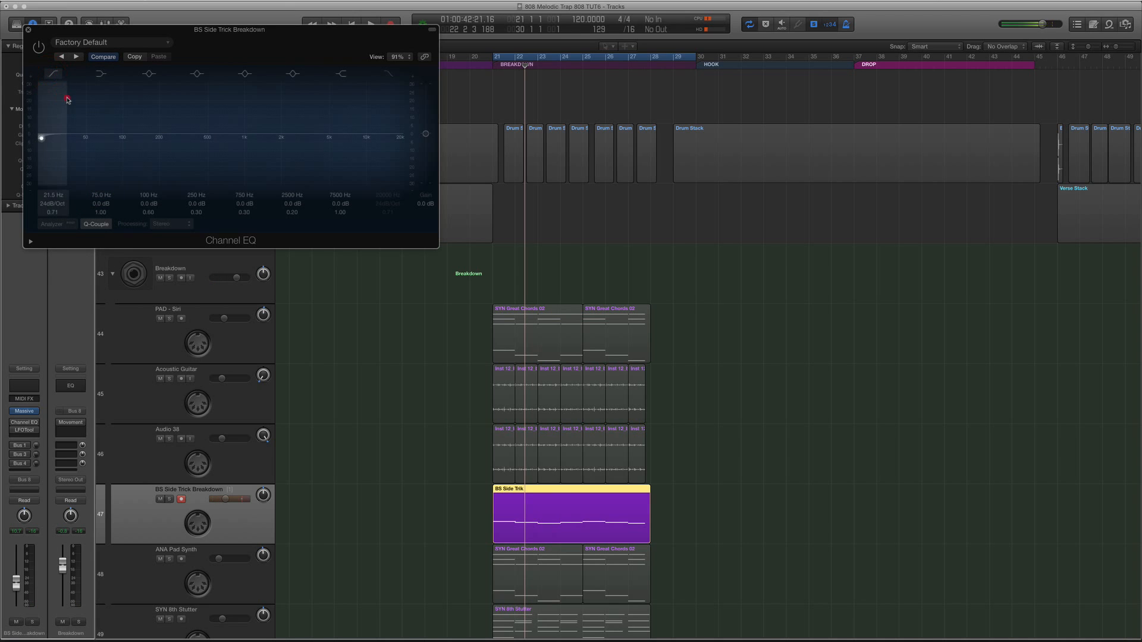
pyautogui.moveTo(67, 99); pyautogui.dragTo(114, 98)
pyautogui.click(28, 30)
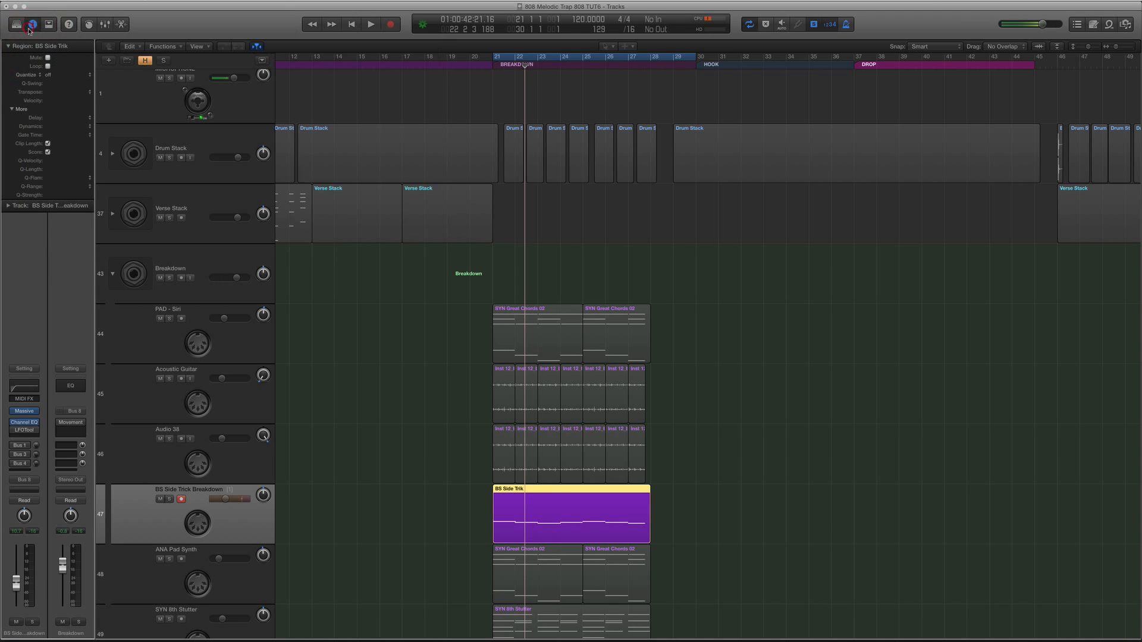
# Play the Breakdown section without solo, reviewing its remaining tracks, and collapse the Breakdown stack.
pyautogui.press('space')
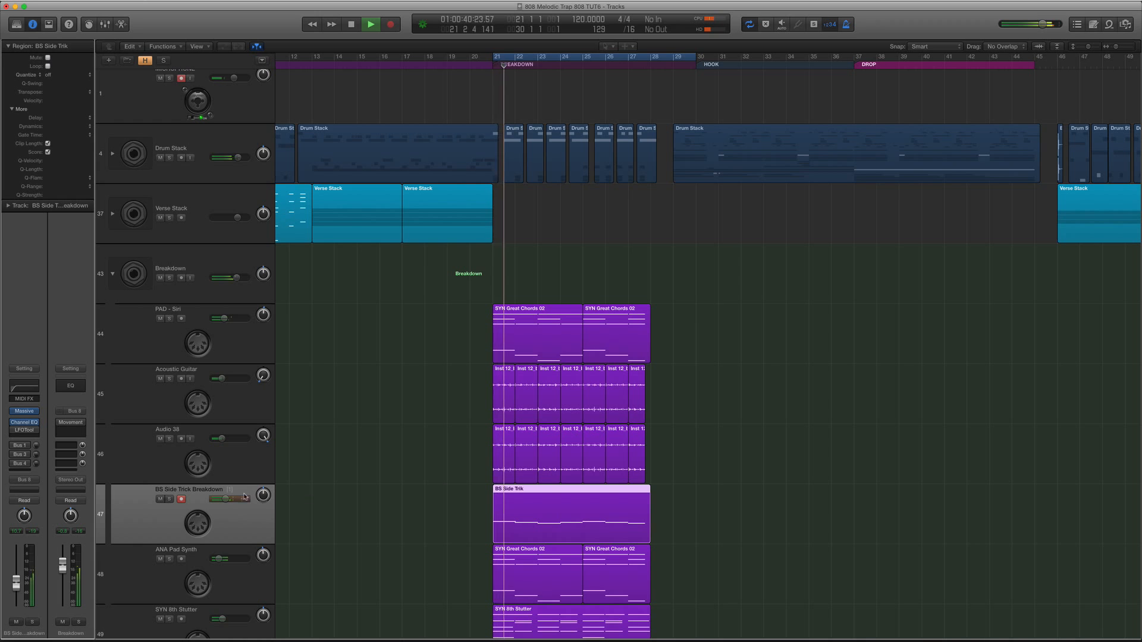
pyautogui.scroll(-1, 241, 505)
pyautogui.click(242, 548)
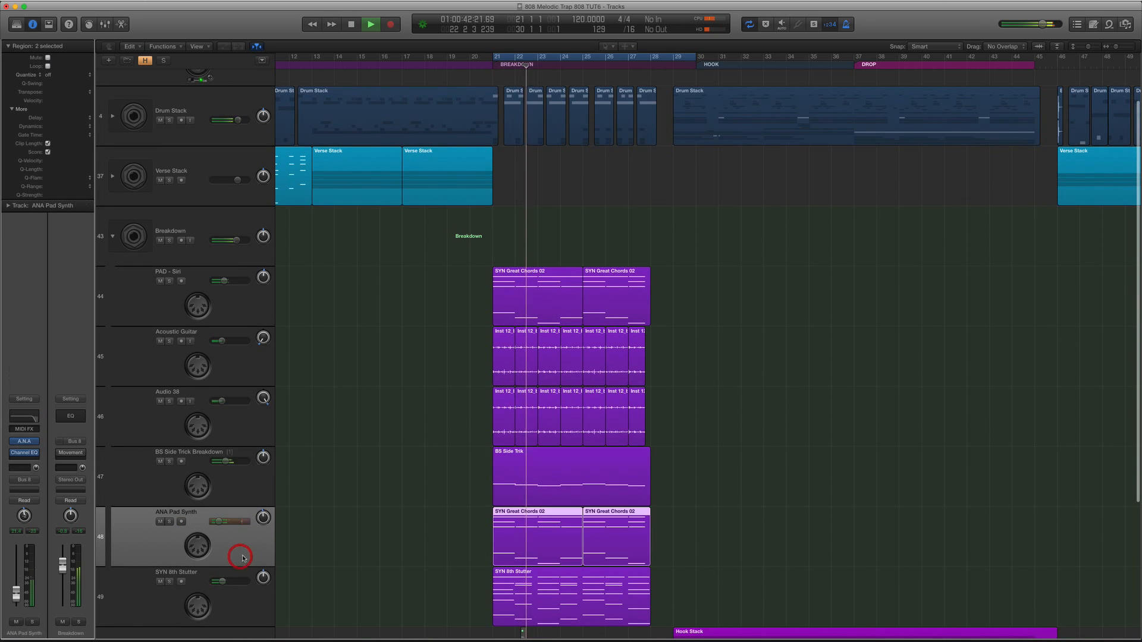
pyautogui.scroll(-4, 248, 553)
pyautogui.scroll(-1, 248, 547)
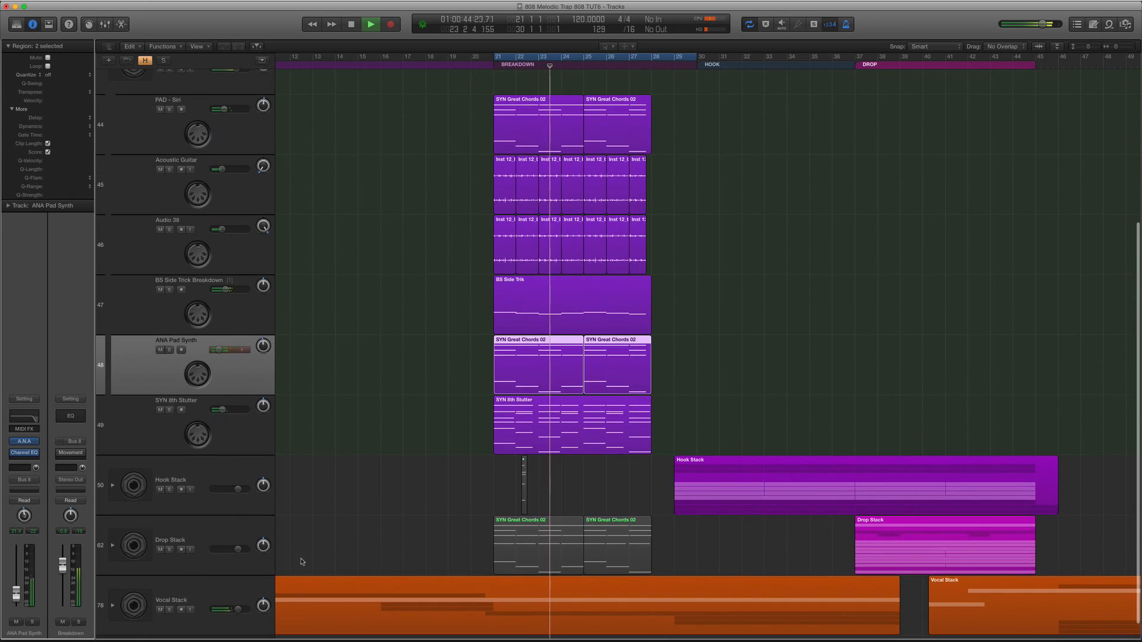
pyautogui.scroll(5, 196, 464)
pyautogui.click(112, 282)
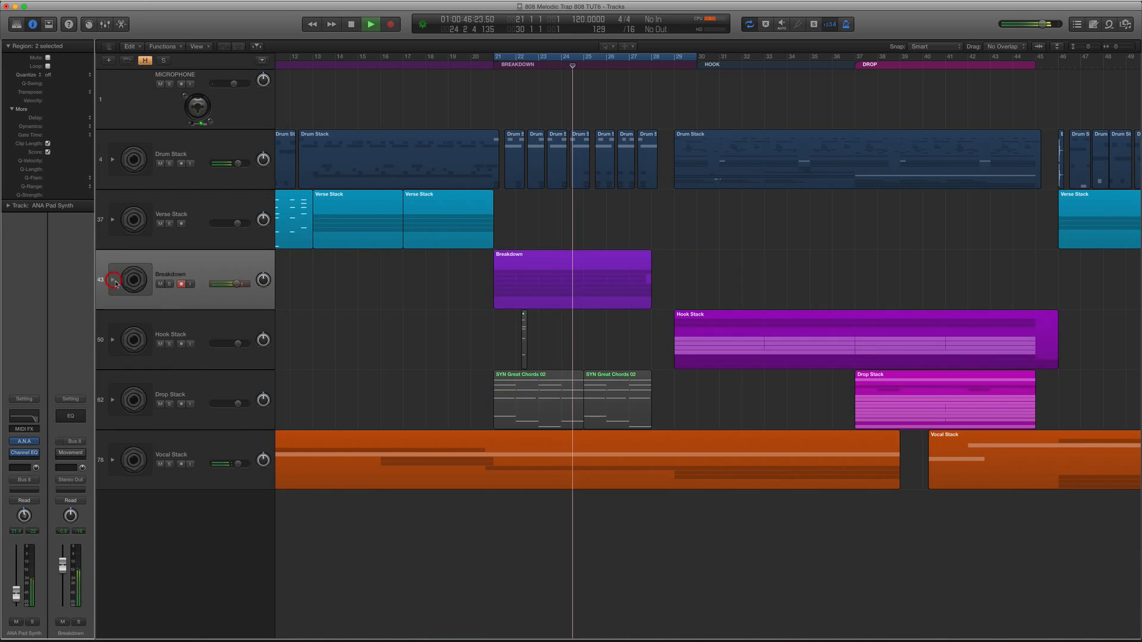
# Stop playback, expand the Vocal Stack to its 1st Verse Vocals track and place the playhead at the start of Verse 1.
pyautogui.click(215, 439)
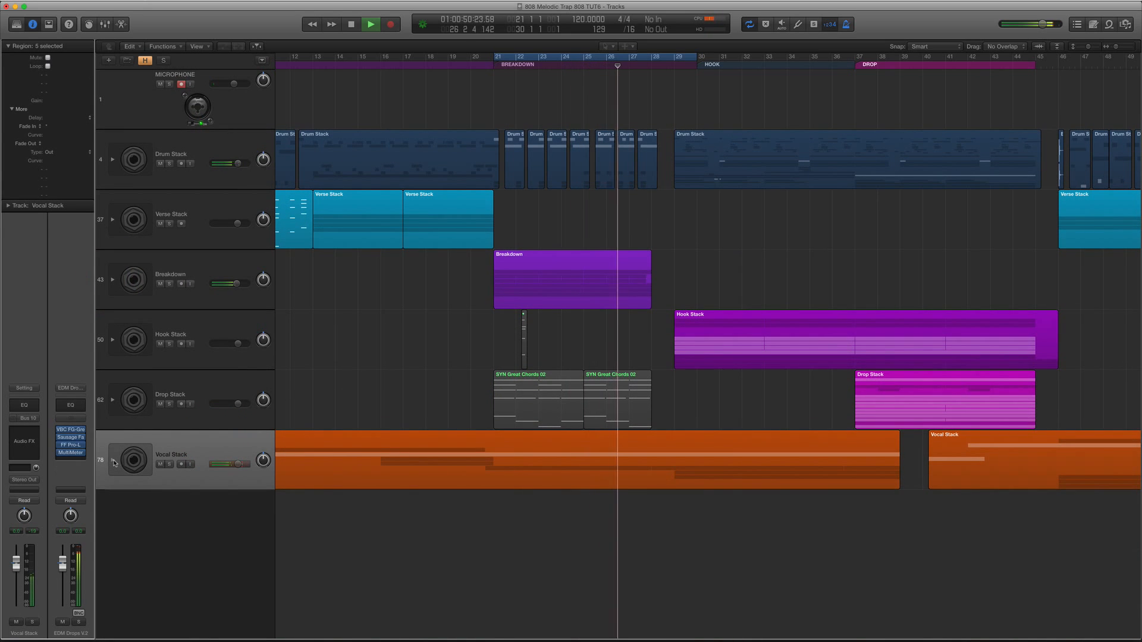
pyautogui.press('space')
pyautogui.click(113, 460)
pyautogui.click(216, 550)
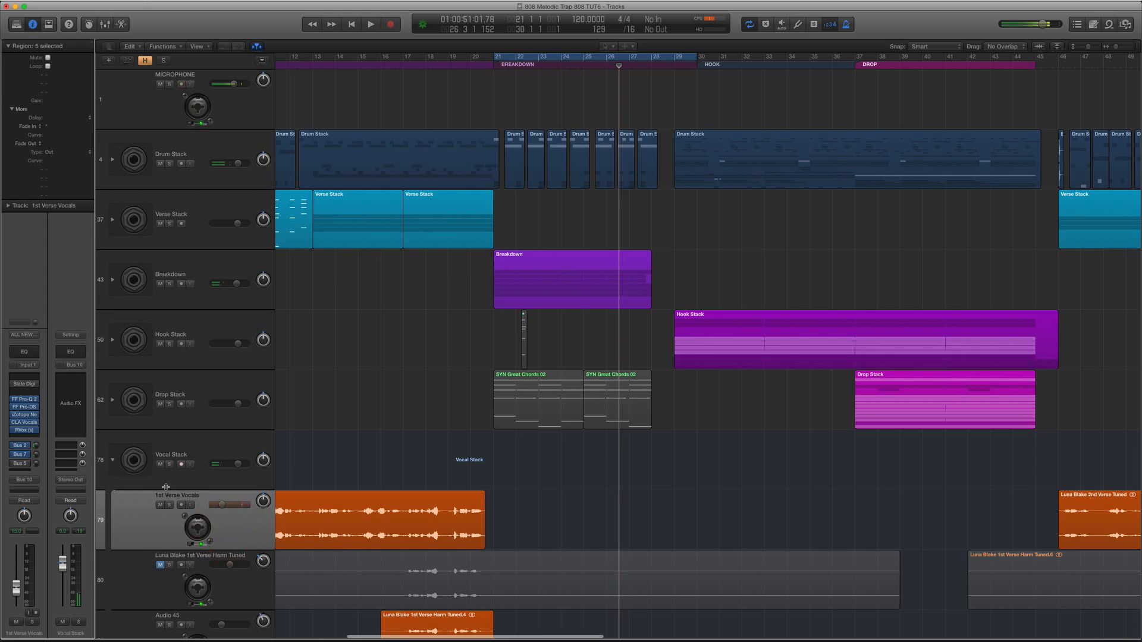
pyautogui.hscroll(-8, 343, 488)
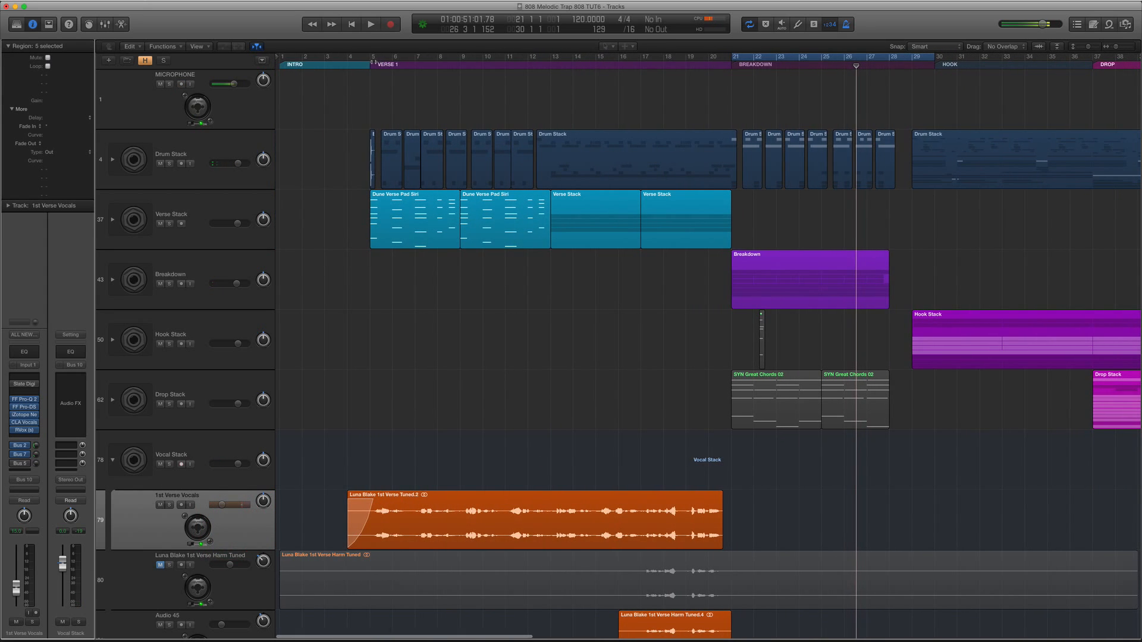
pyautogui.click(371, 62)
pyautogui.click(24, 392)
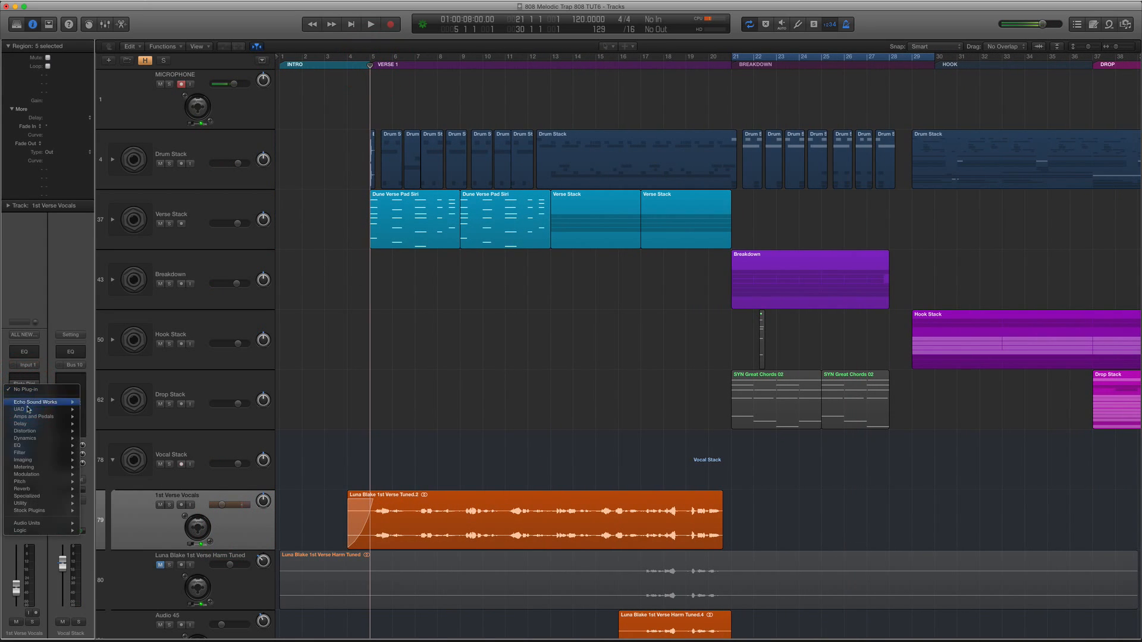
pyautogui.moveTo(24, 410)
pyautogui.moveTo(189, 475)
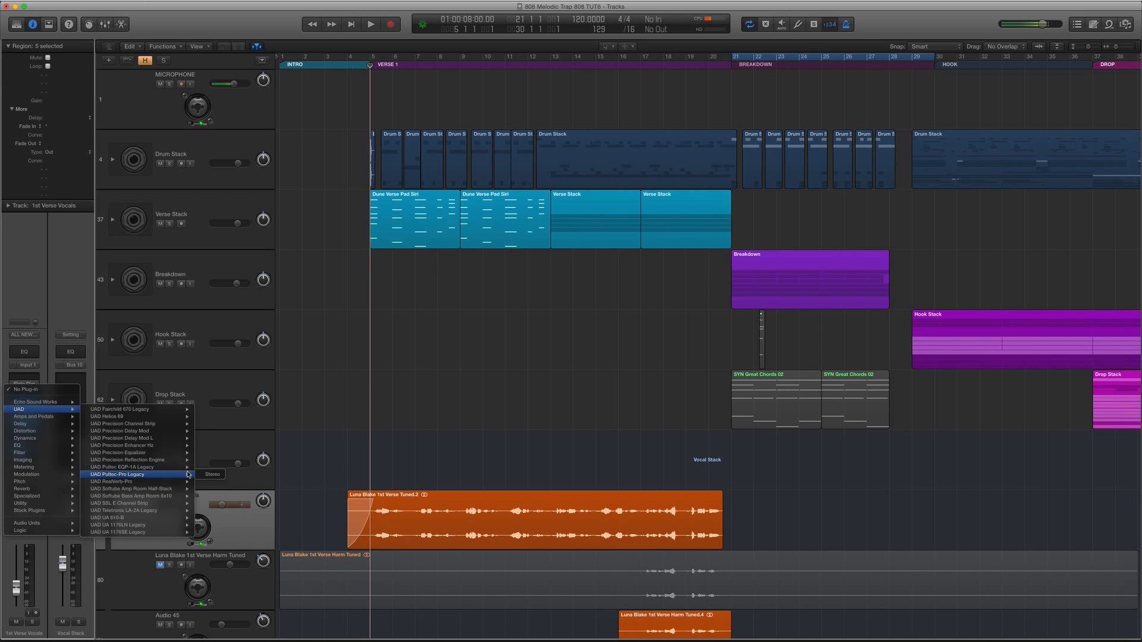
pyautogui.click(33, 369)
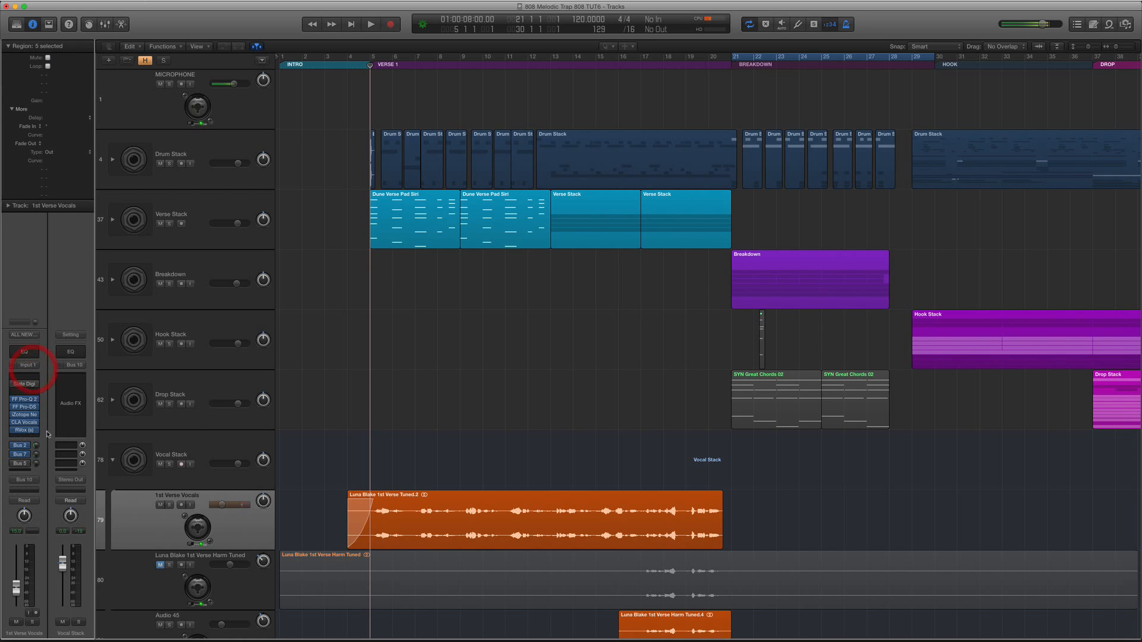
# Insert a stereo UAD Pultec-Pro Legacy equalizer at the end of the 1st Verse Vocals effects chain and move its window over the arrangement.
pyautogui.click(35, 438)
pyautogui.moveTo(43, 456)
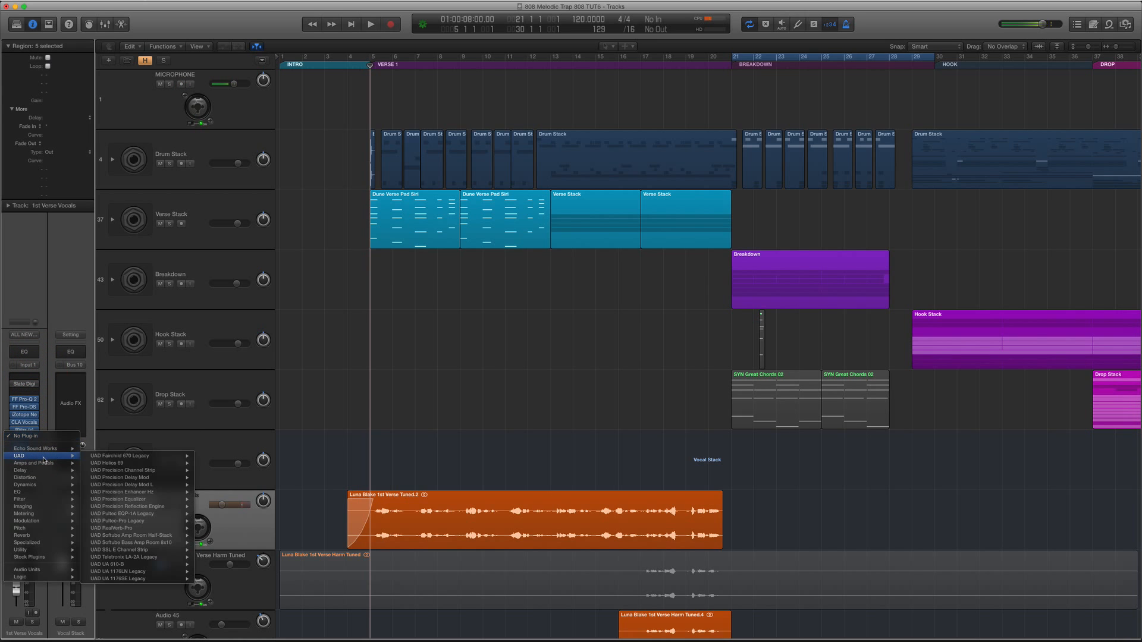
pyautogui.moveTo(176, 550)
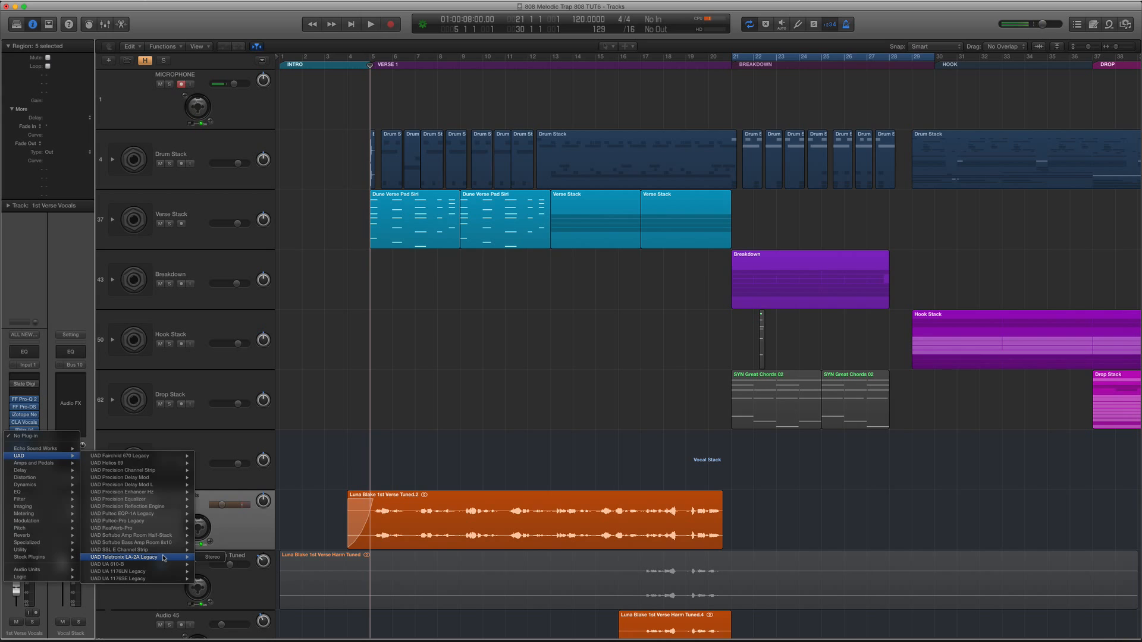
pyautogui.moveTo(154, 523)
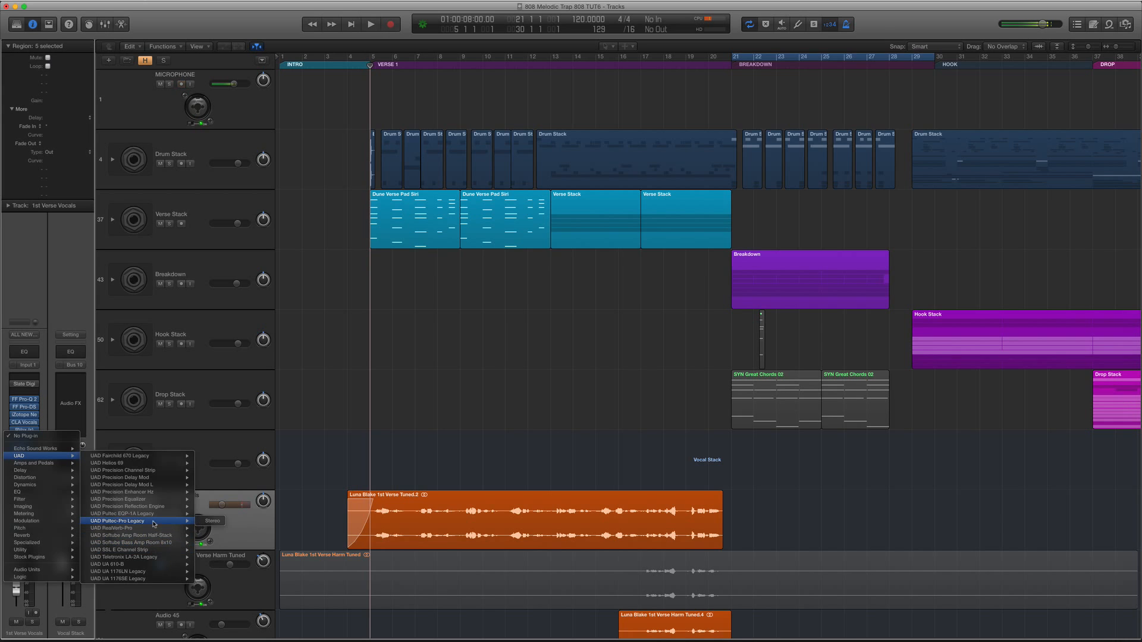
pyautogui.click(211, 522)
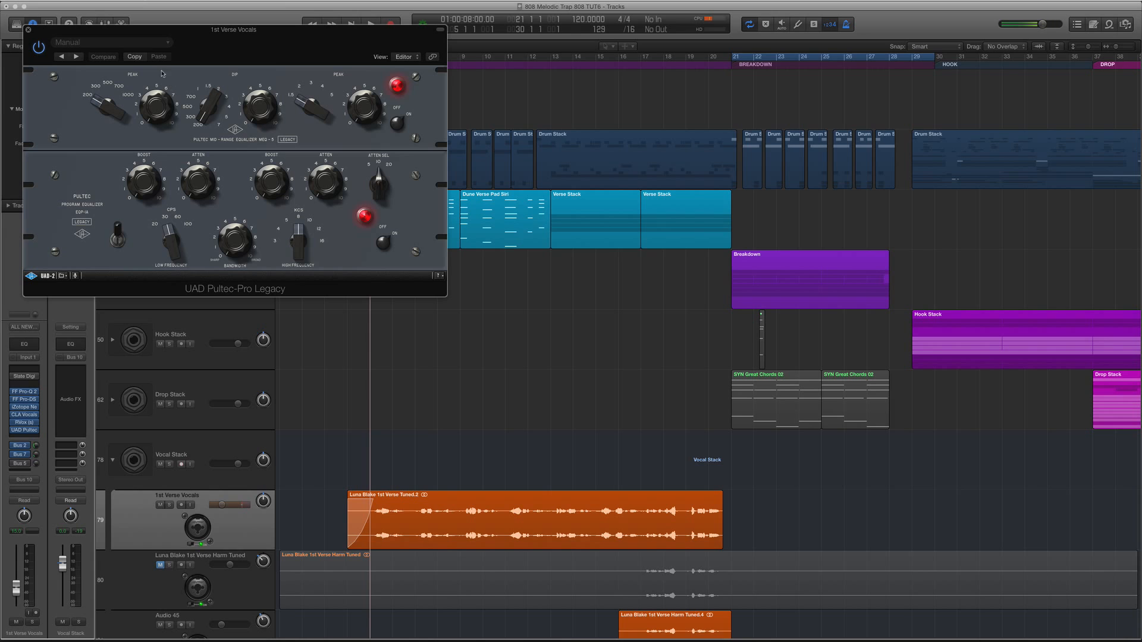
pyautogui.moveTo(147, 41); pyautogui.dragTo(426, 184)
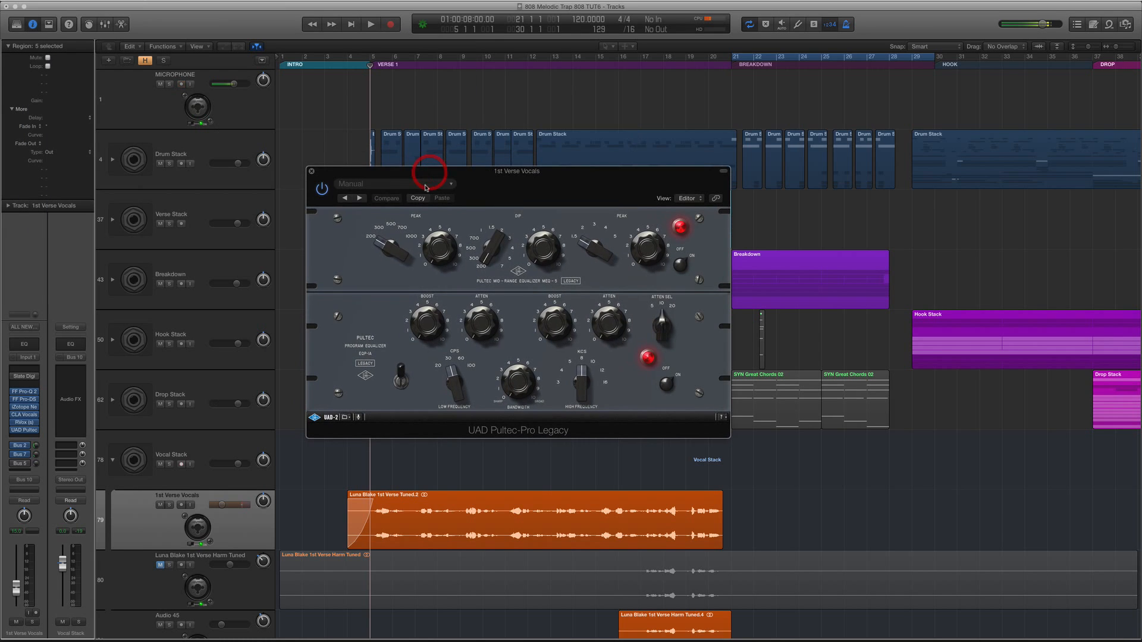
# Load the preset "Female Vox - Body & Air.fxp" into the UAD Pultec-Pro Legacy equalizer.
pyautogui.click(424, 189)
pyautogui.click(499, 182)
pyautogui.click(345, 418)
pyautogui.click(355, 426)
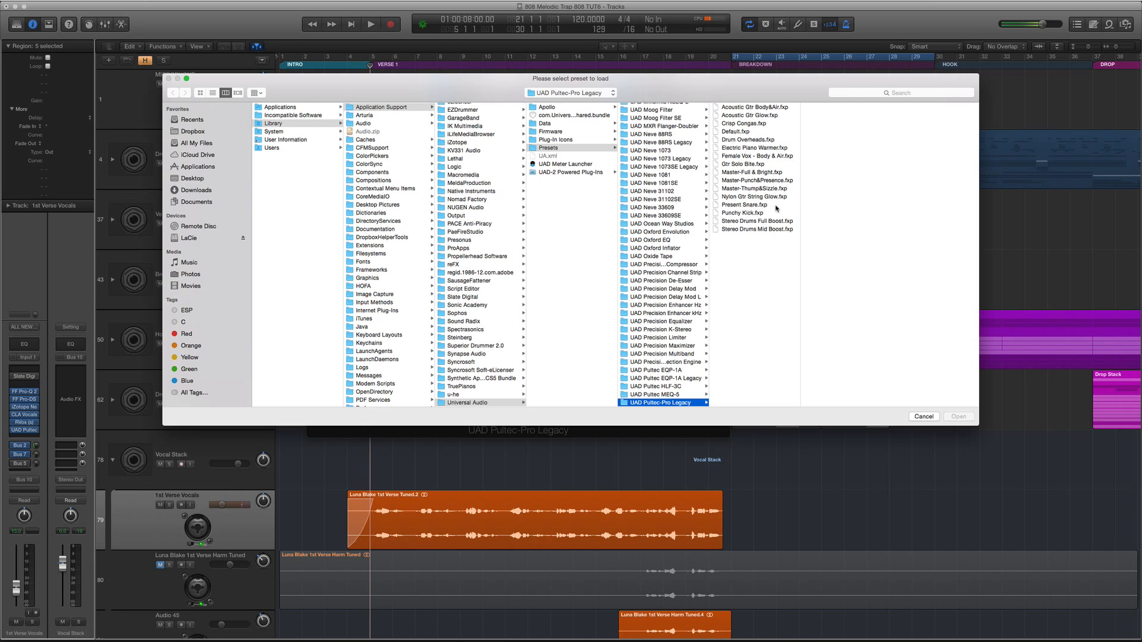
pyautogui.click(754, 155)
pyautogui.click(958, 417)
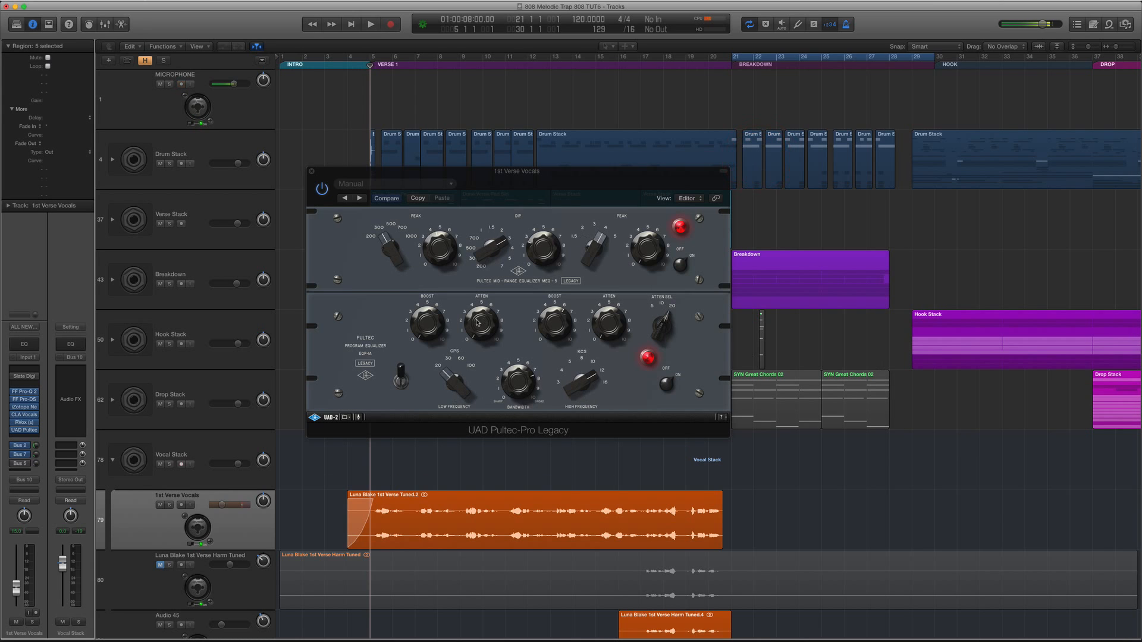
# Turn off cycle mode and play the song from the start of Verse 1.
pyautogui.press('space')
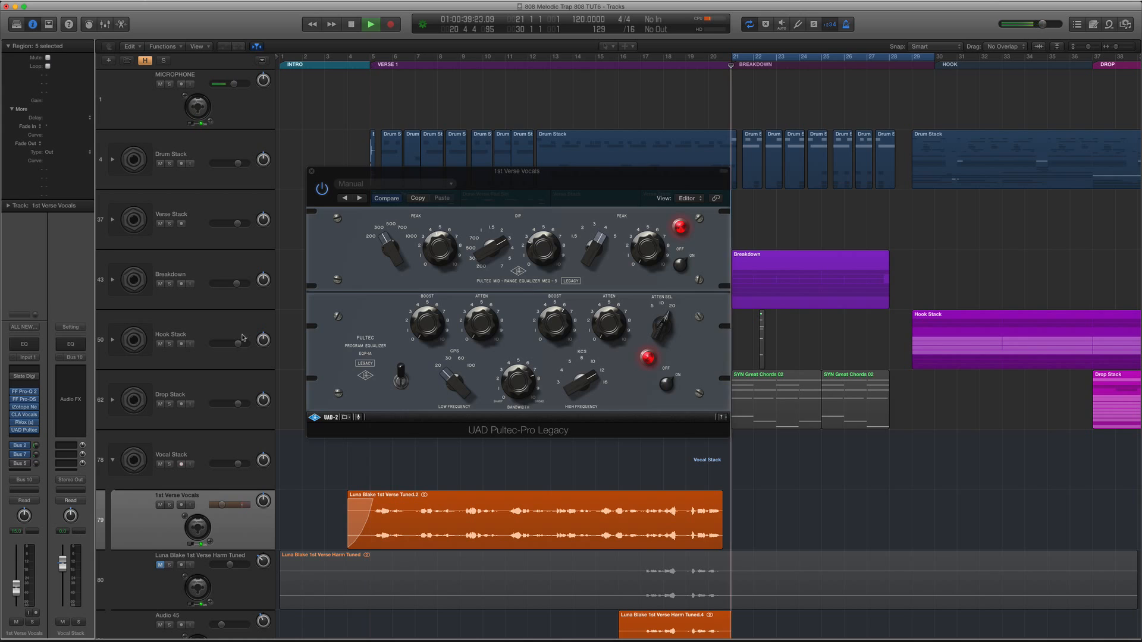
pyautogui.click(370, 65)
pyautogui.press('space')
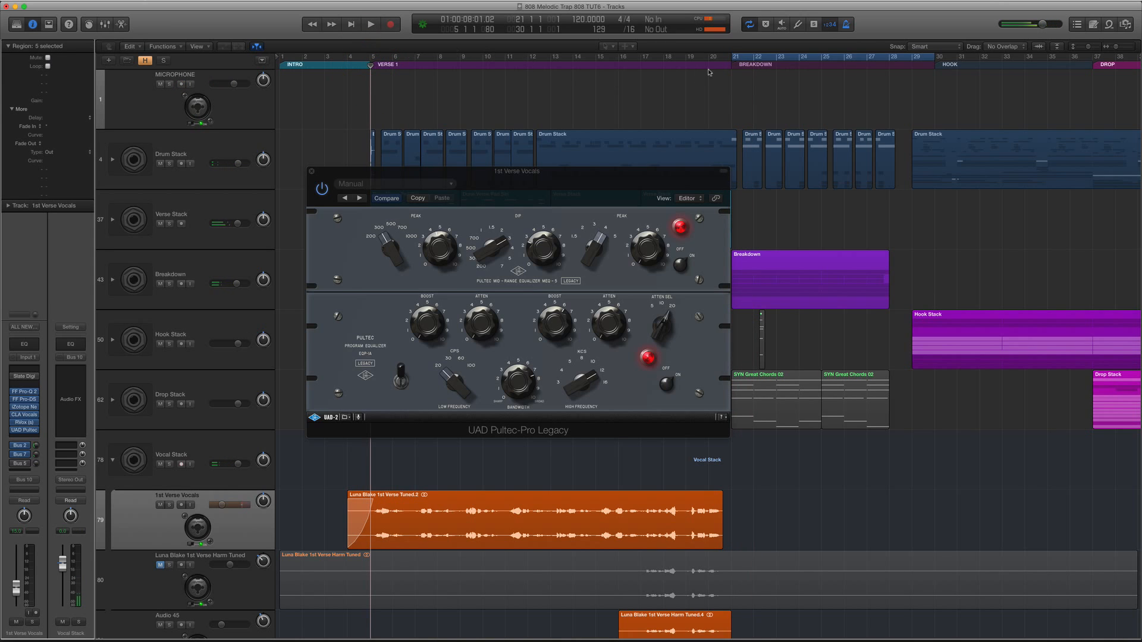
pyautogui.click(750, 24)
pyautogui.press('space')
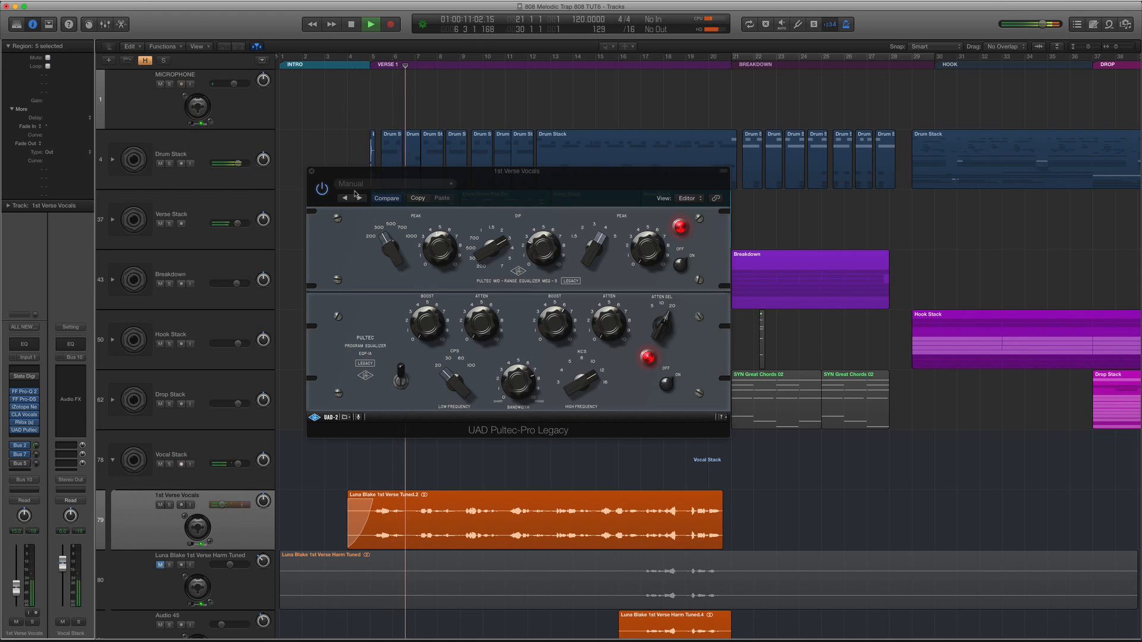
# Toggle the Pultec-Pro bypass to compare the vocal sound and lower the 1st Verse Vocals volume slightly.
pyautogui.click(322, 189)
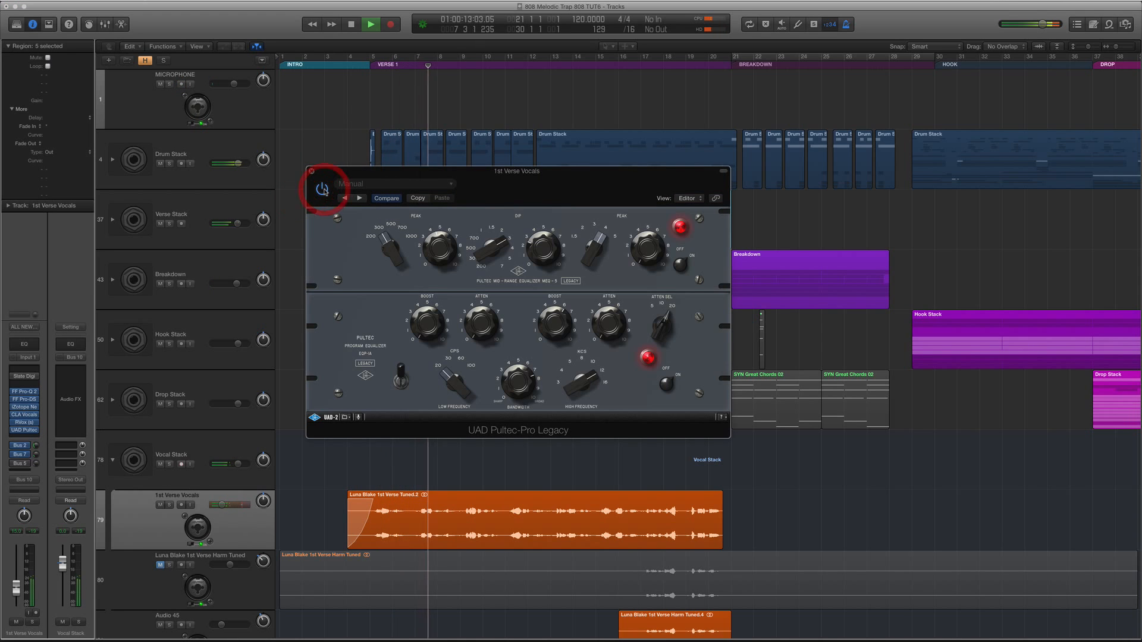
pyautogui.click(19, 464)
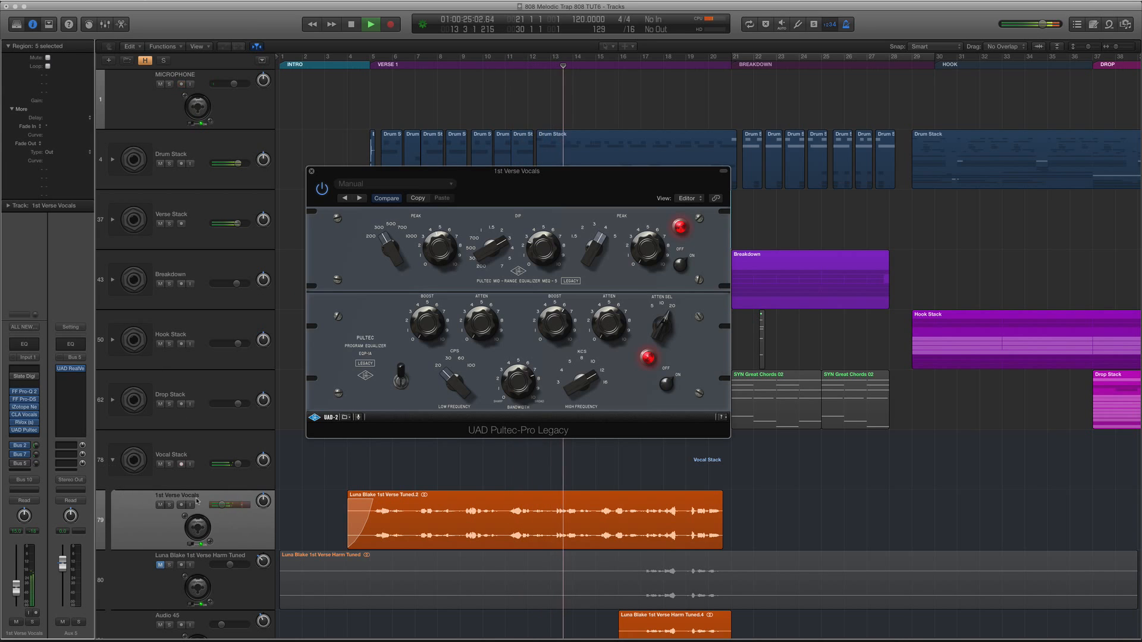
pyautogui.moveTo(221, 505); pyautogui.dragTo(217, 505)
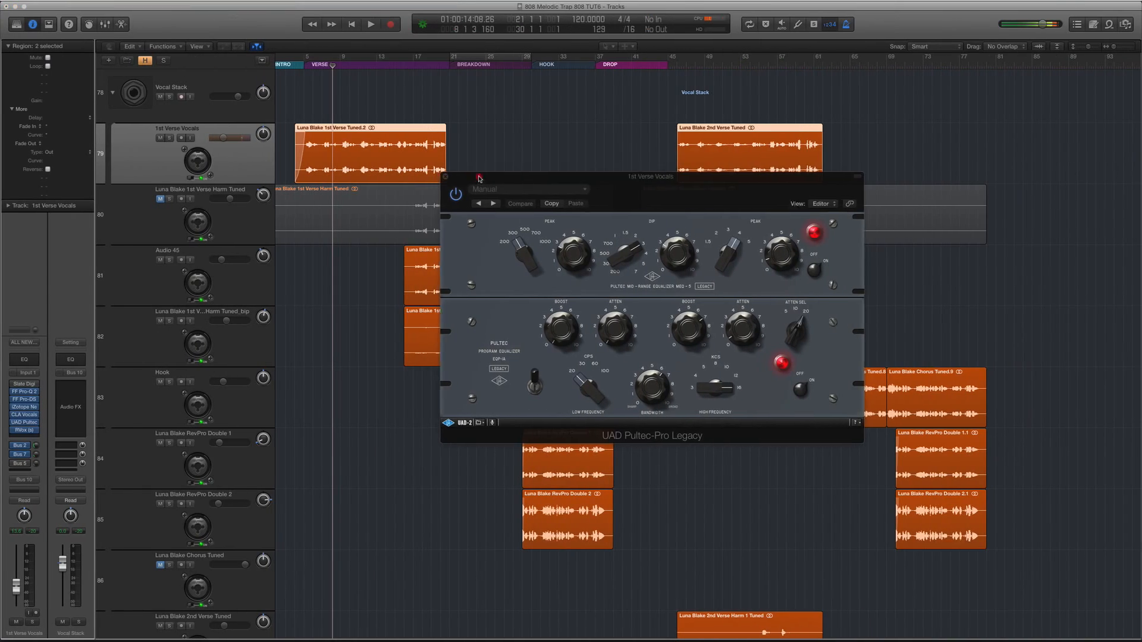
# Close the Pultec-Pro window and solo the first region on the 1st Verse Vocals track.
pyautogui.moveTo(479, 177); pyautogui.dragTo(487, 175)
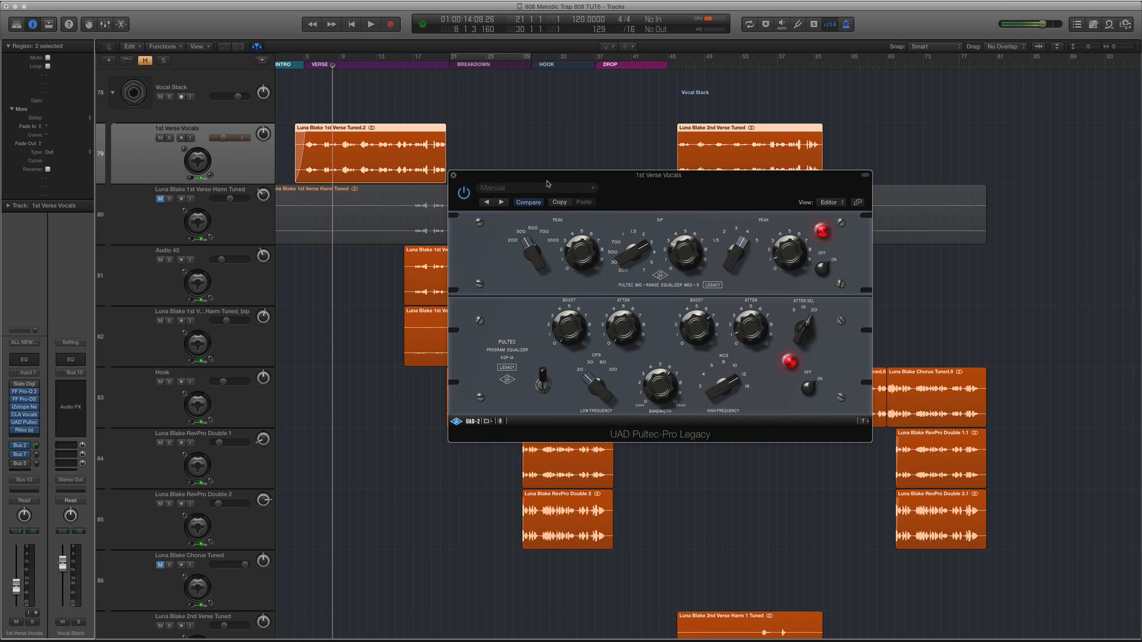
pyautogui.click(454, 176)
pyautogui.click(360, 150)
pyautogui.hotkey('ctrl', 's')
# Audition the soloed verse vocal from the start of Verse 1 and open the FF Pro-Q 2 equalizer on its track.
pyautogui.click(302, 66)
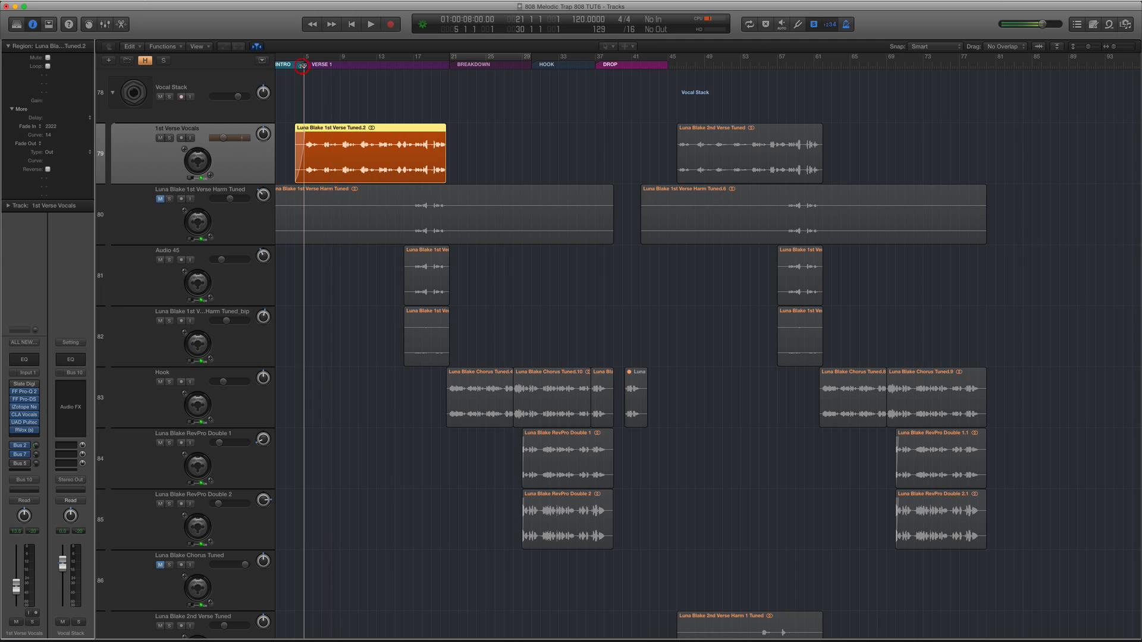
pyautogui.press('super+Right')
pyautogui.press('super+Right')
pyautogui.press('super+Down')
pyautogui.press('super+Down')
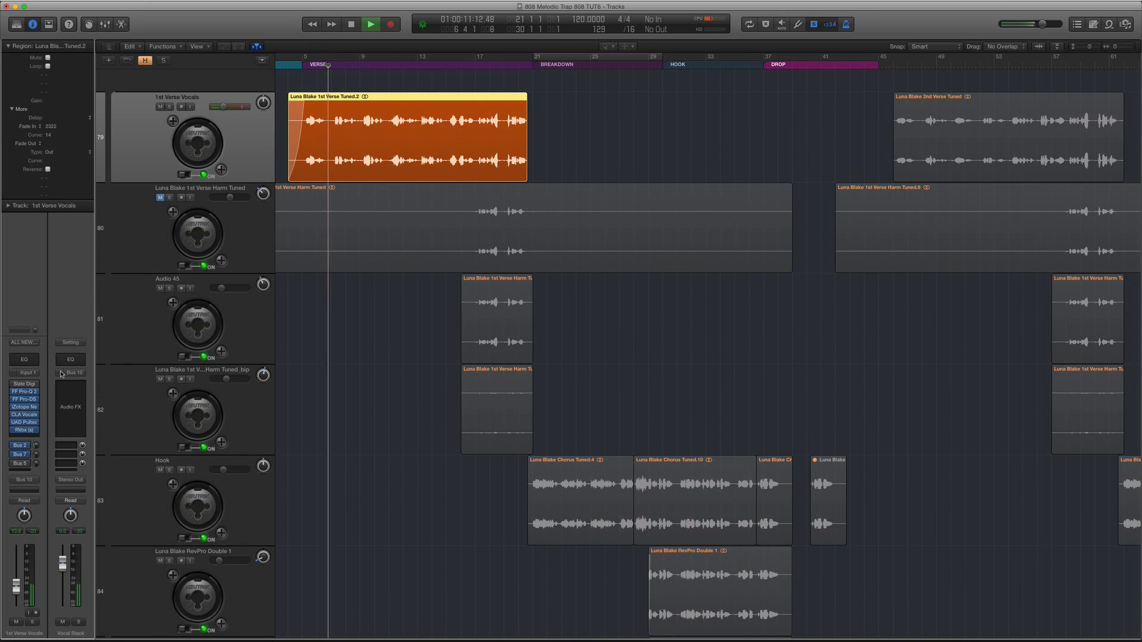
pyautogui.press('space')
pyautogui.click(28, 392)
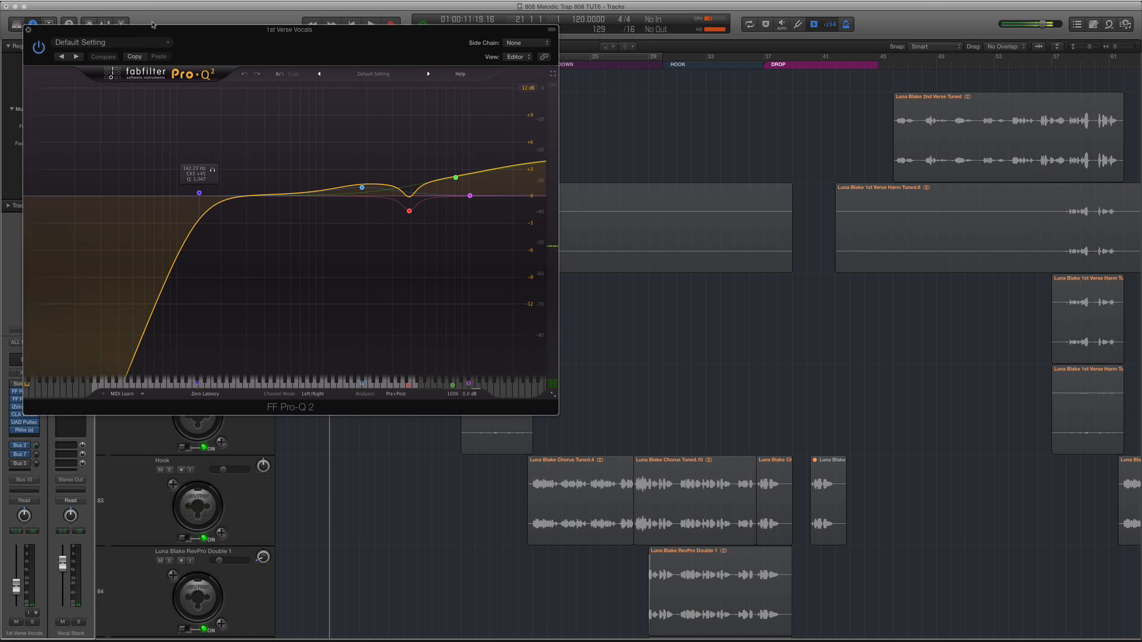
# Lower the high-shelf band slightly in the FF Pro-Q 2 on 1st Verse Vocals and close the equalizer.
pyautogui.moveTo(153, 25); pyautogui.dragTo(399, 124)
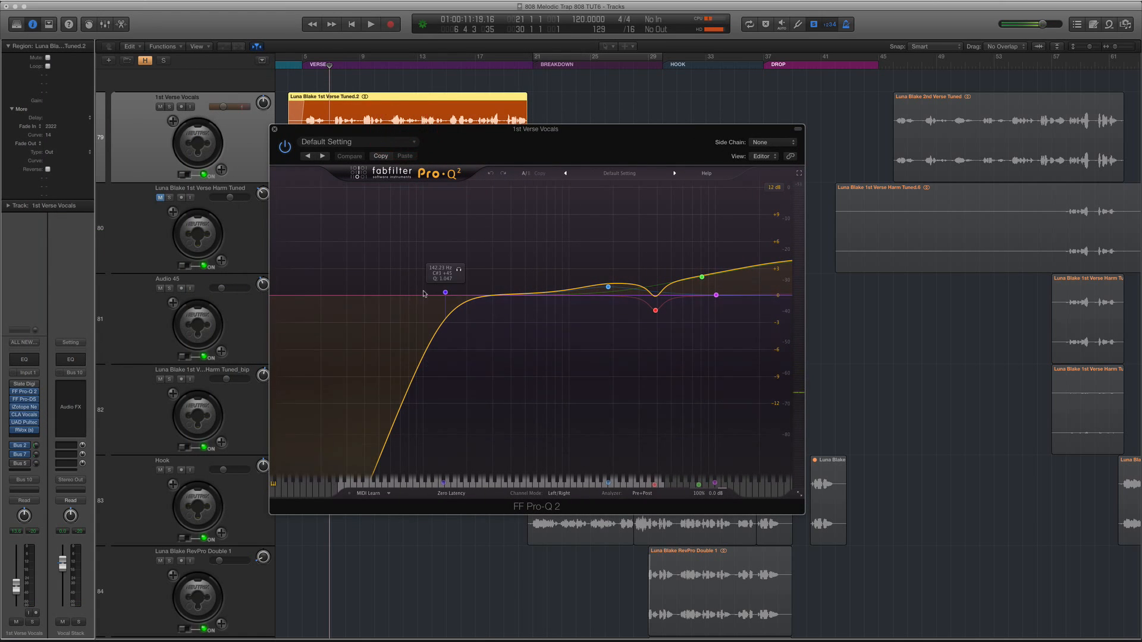
pyautogui.click(704, 279)
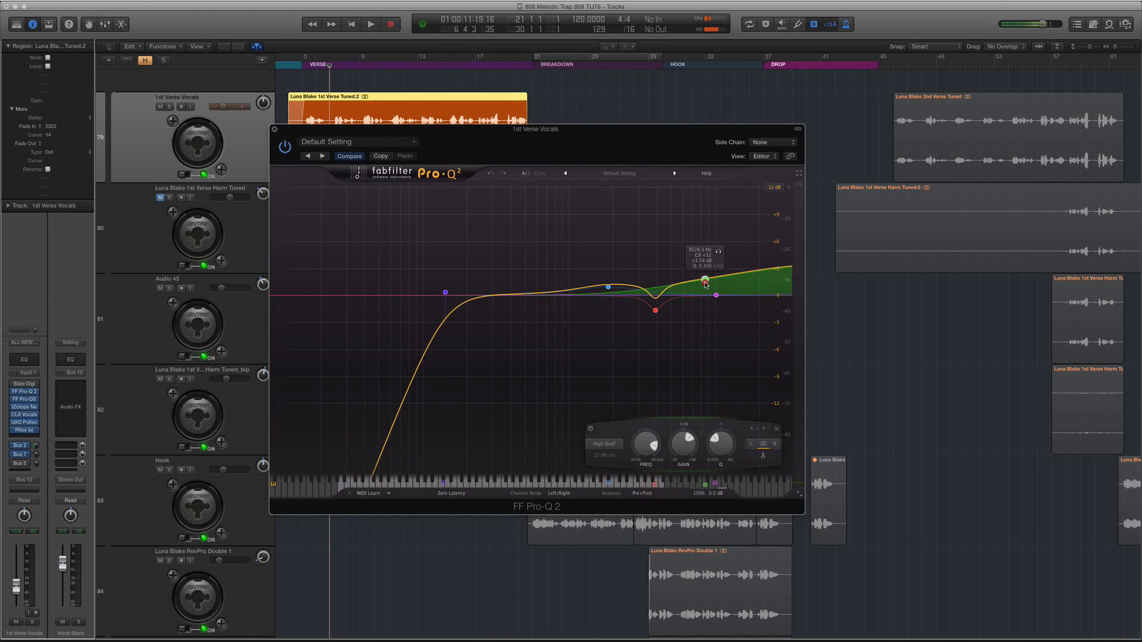
pyautogui.moveTo(658, 307)
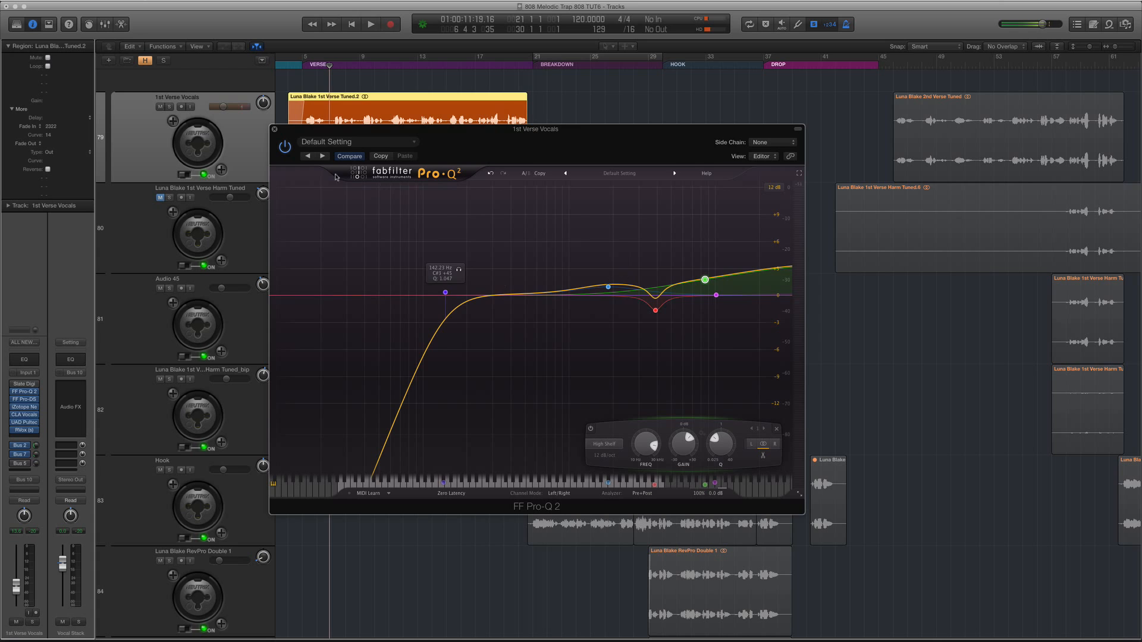
pyautogui.click(273, 130)
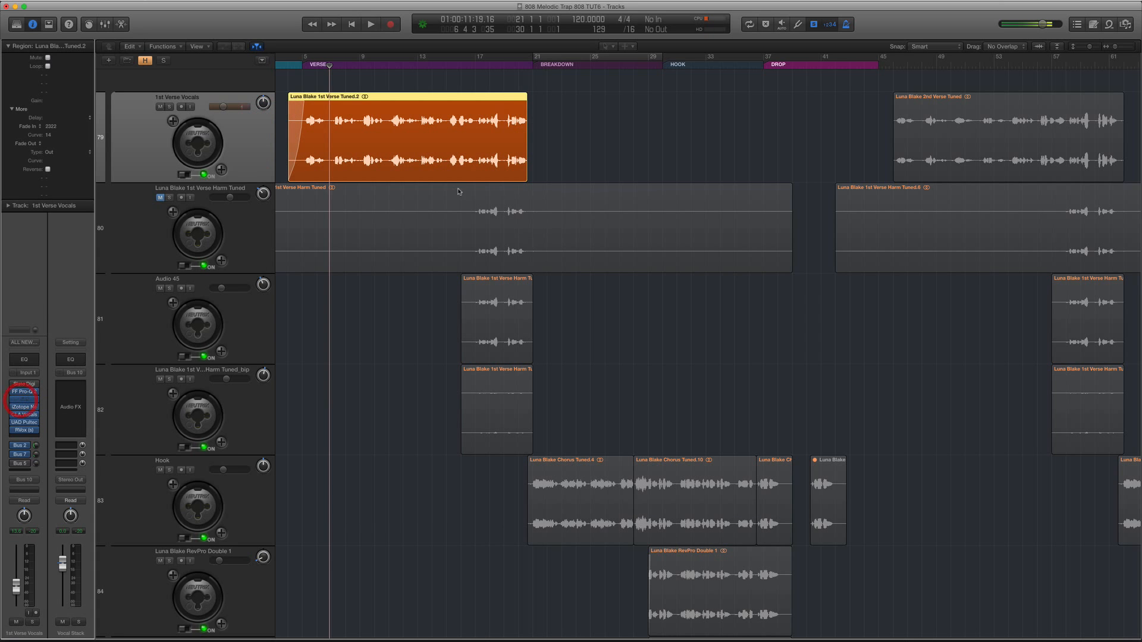
# Review the FF Pro-DS, iZotope Nectar 2 and CLA Vocals settings on the 1st Verse Vocals track.
pyautogui.moveTo(70, 40); pyautogui.dragTo(462, 201)
pyautogui.click(428, 189)
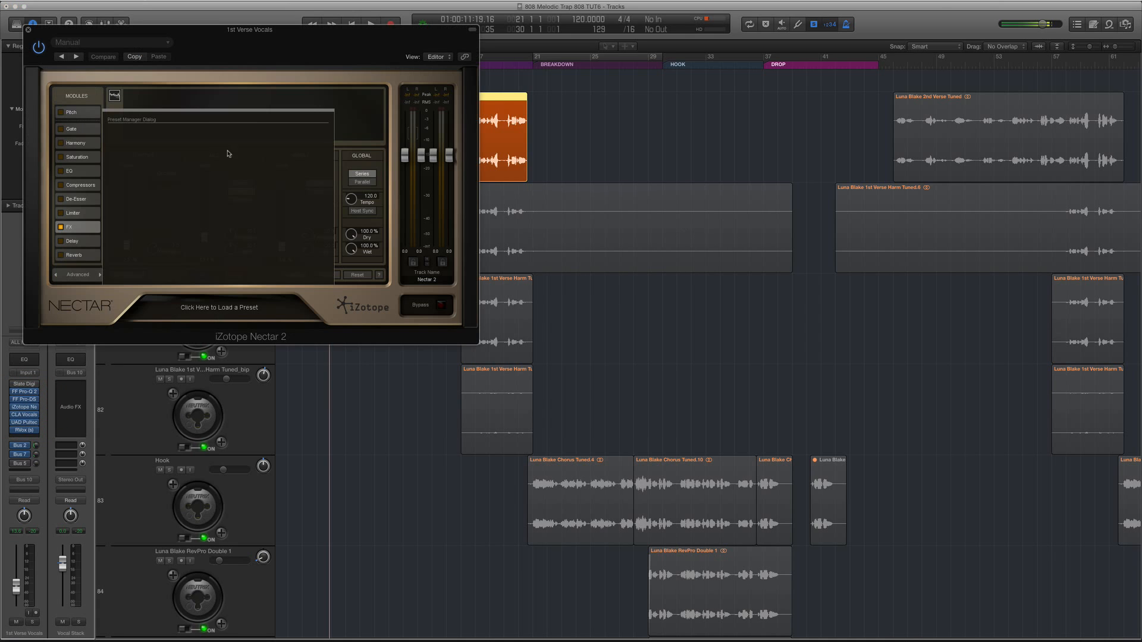
pyautogui.click(29, 29)
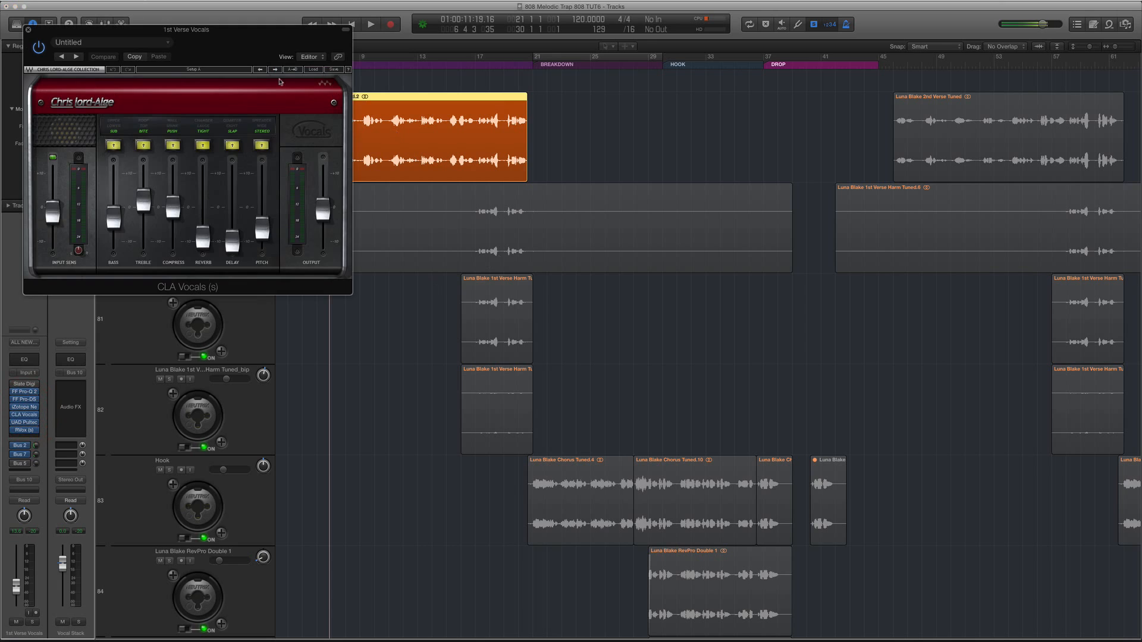
pyautogui.moveTo(218, 38); pyautogui.dragTo(657, 294)
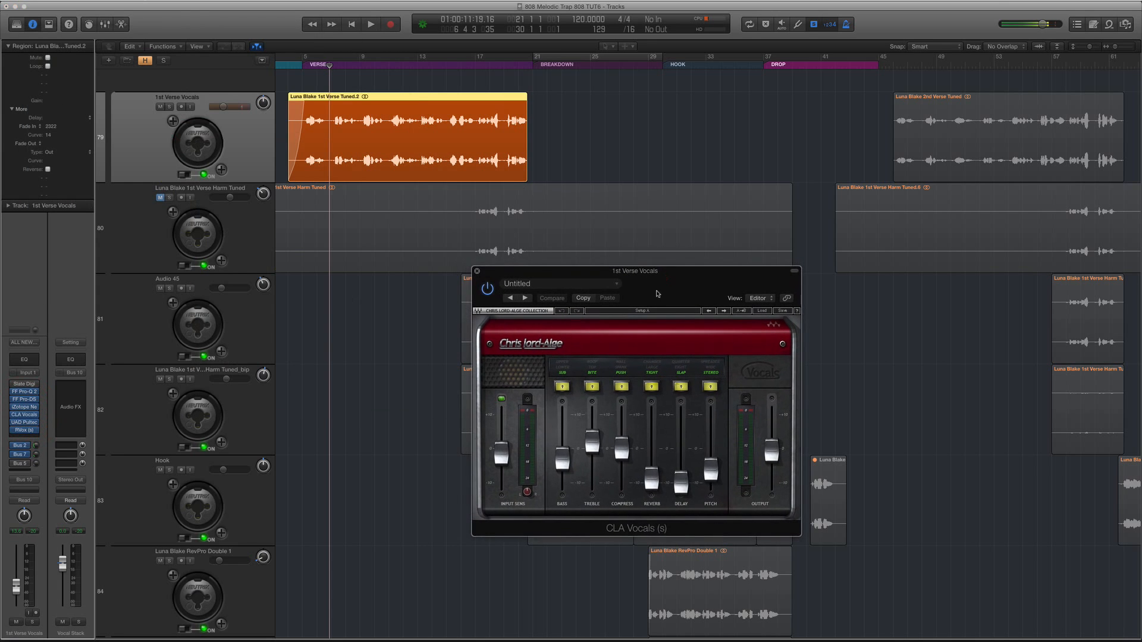
pyautogui.click(478, 272)
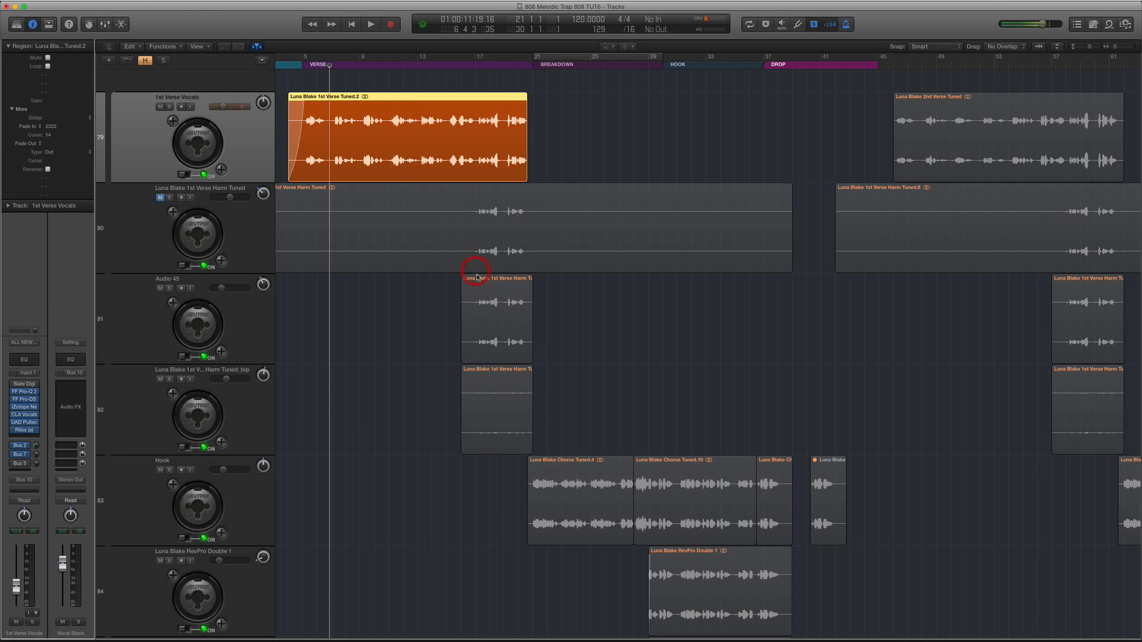
# Review the UAD Pultec-Pro and RVox settings on the 1st Verse Vocals track.
pyautogui.click(25, 423)
pyautogui.moveTo(539, 180); pyautogui.dragTo(527, 193)
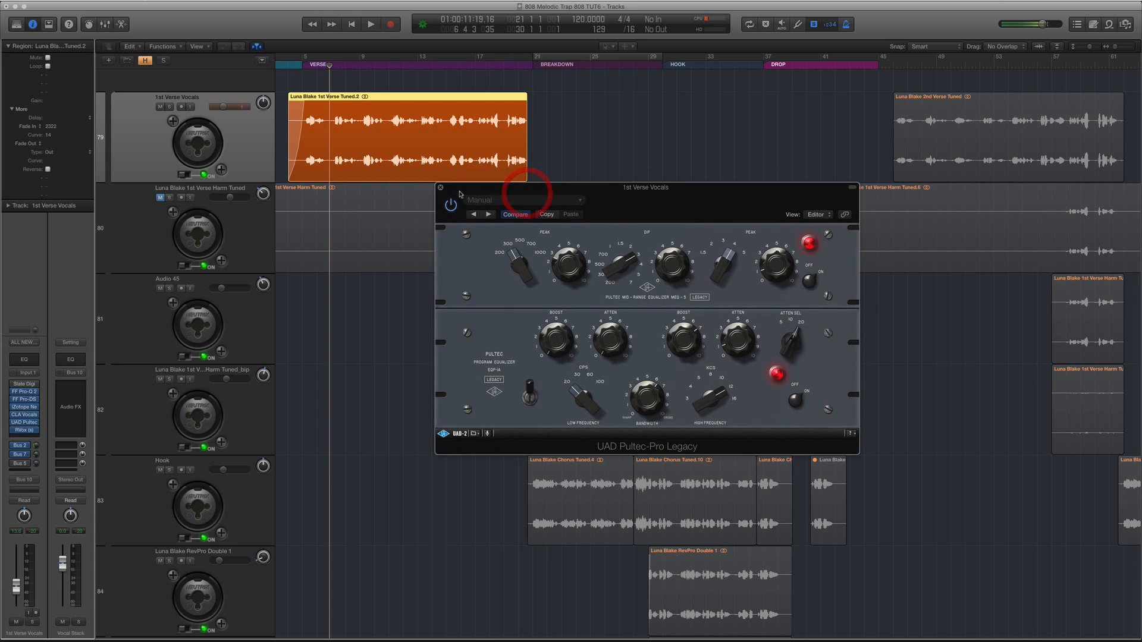
pyautogui.click(441, 188)
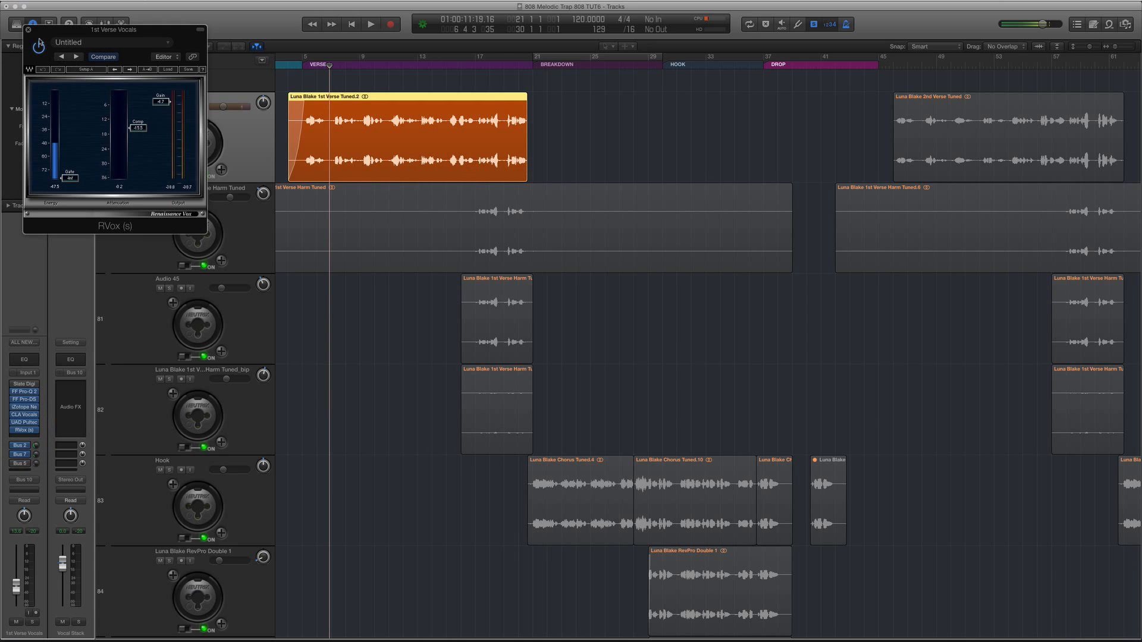
pyautogui.moveTo(53, 30); pyautogui.dragTo(483, 280)
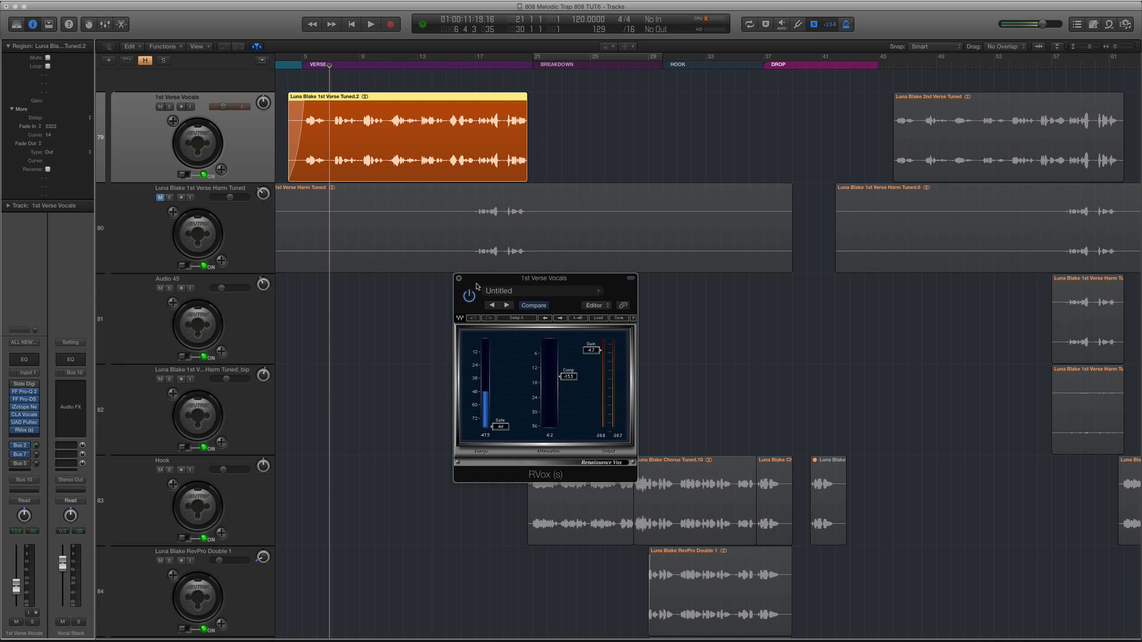
pyautogui.click(459, 278)
# Check the effects on the Bus 2 and Bus 7 sends of 1st Verse Vocals, including the Nectar 2 on Aux 7.
pyautogui.click(24, 445)
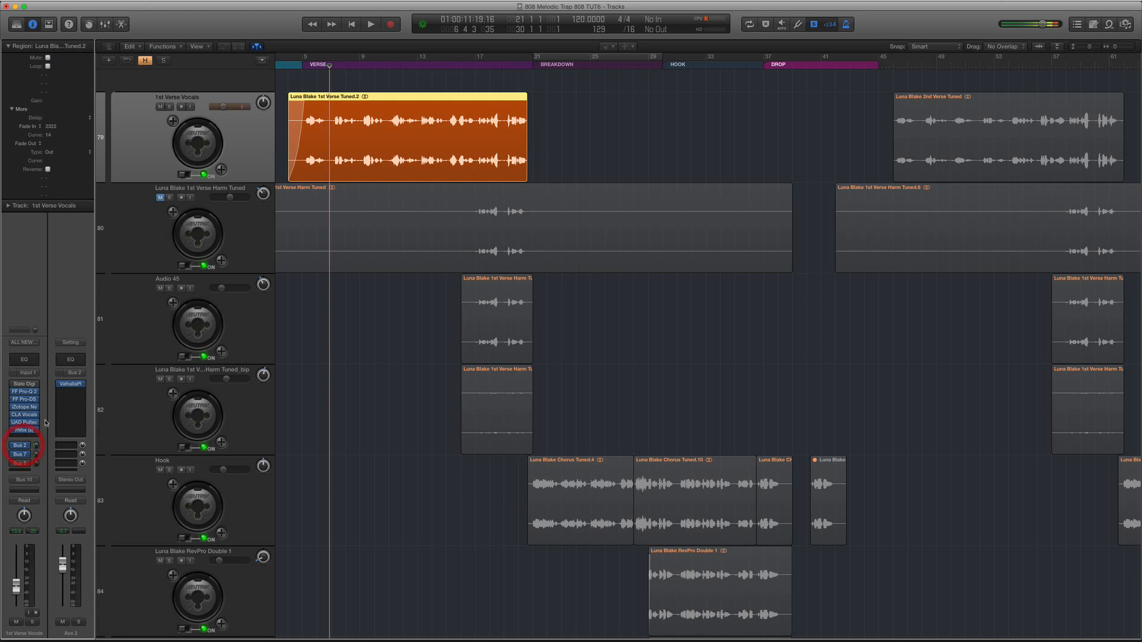
pyautogui.click(28, 30)
pyautogui.click(24, 455)
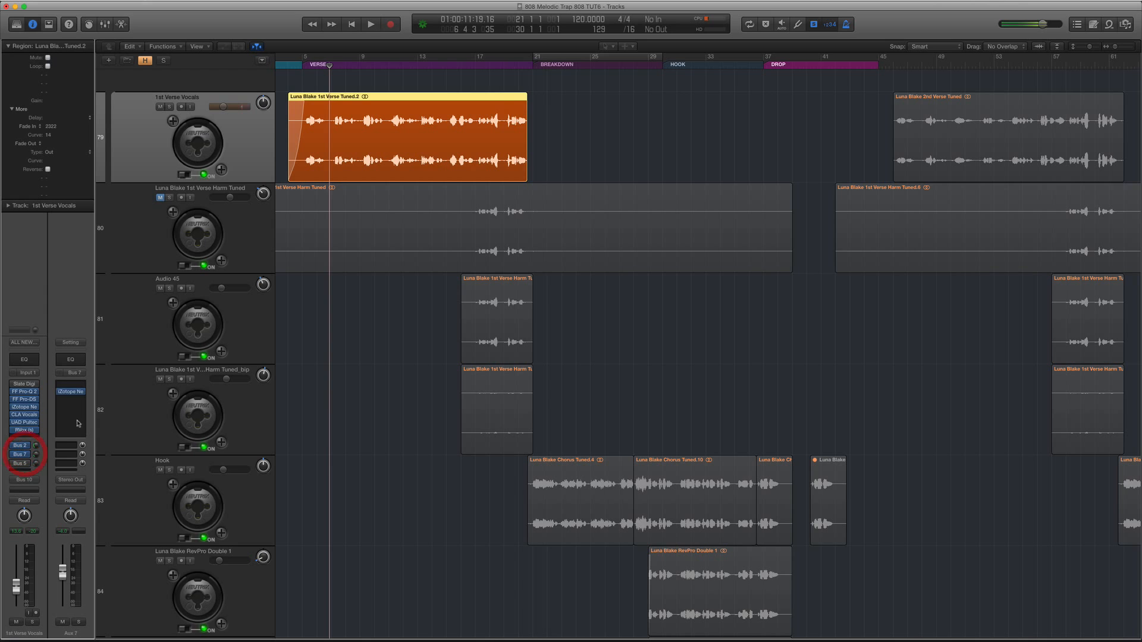
pyautogui.click(70, 391)
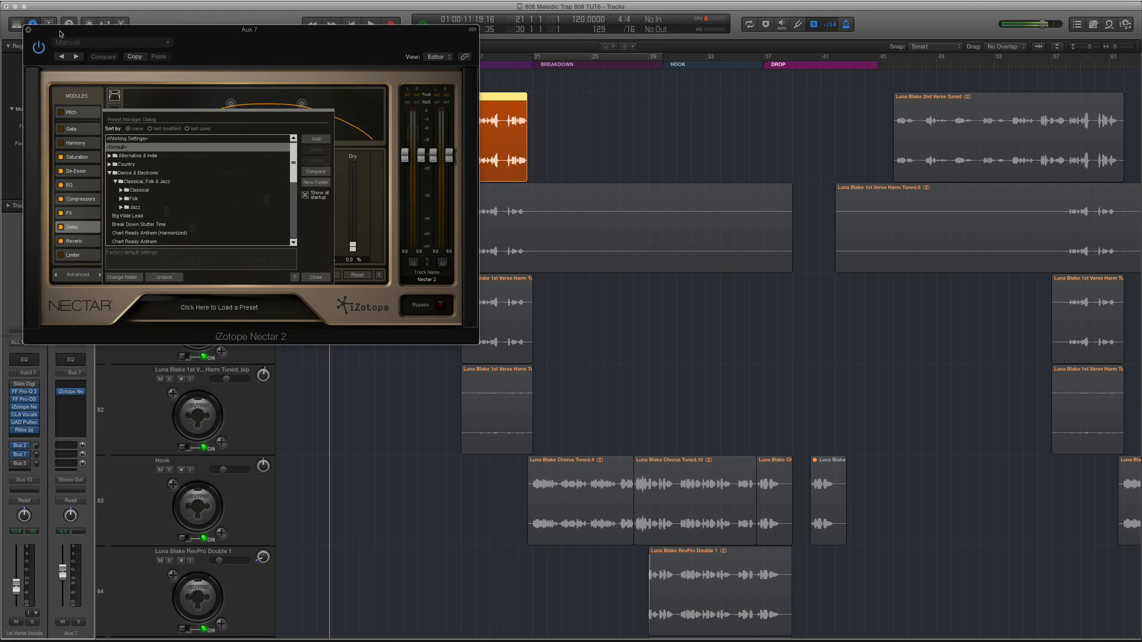
pyautogui.click(28, 30)
# Turn off the region solo and play the full song from just before Verse 1.
pyautogui.hscroll(-1, 591, 153)
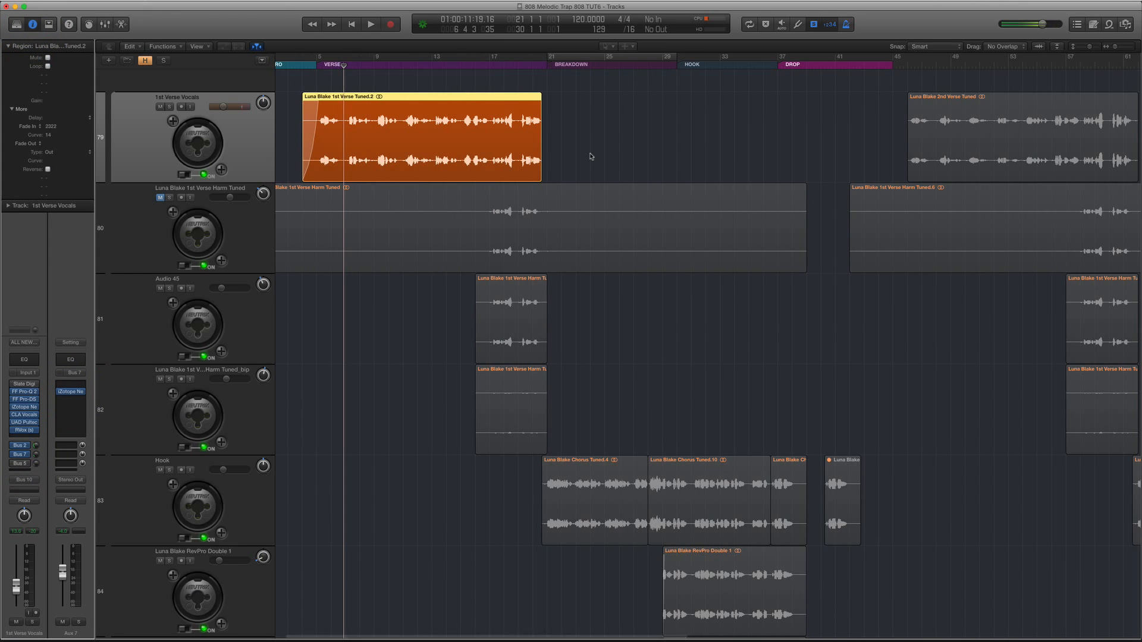
pyautogui.scroll(-3, 483, 122)
pyautogui.press('super+a')
pyautogui.click(311, 66)
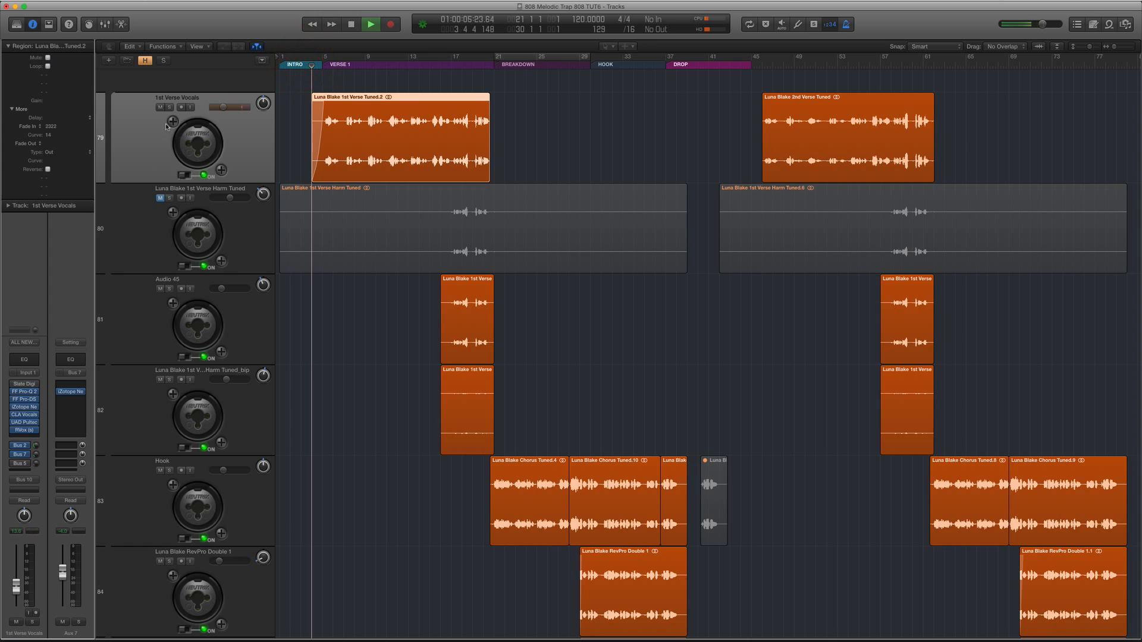
# Collapse the Vocal Stack to look over the other track stacks during playback, and expand it again.
pyautogui.scroll(7, 166, 126)
pyautogui.click(111, 253)
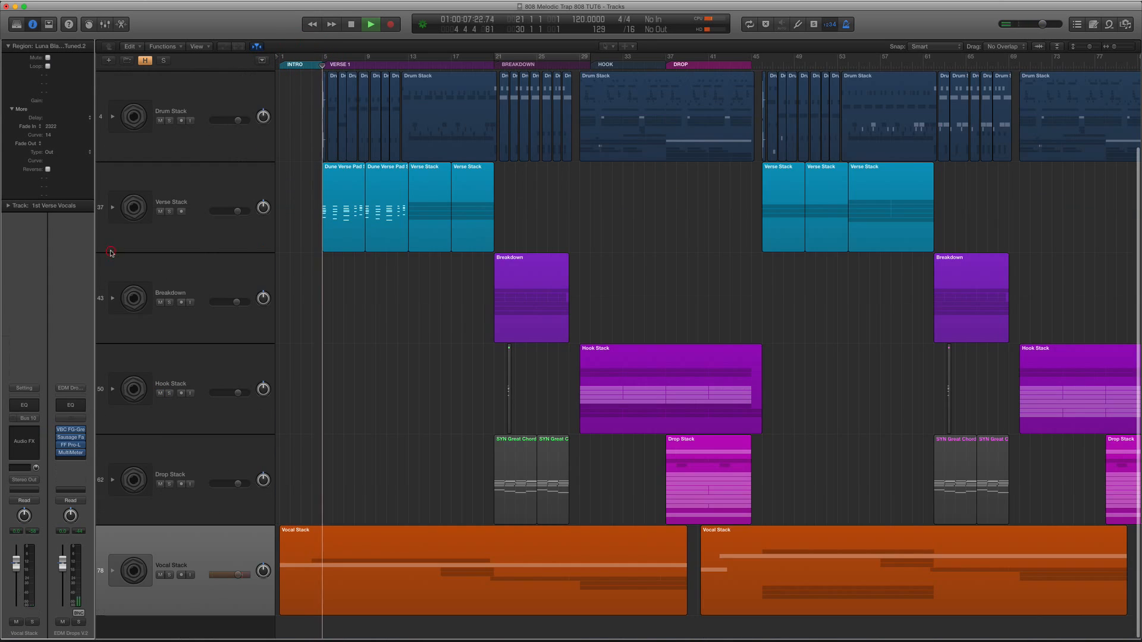
pyautogui.scroll(-1, 320, 311)
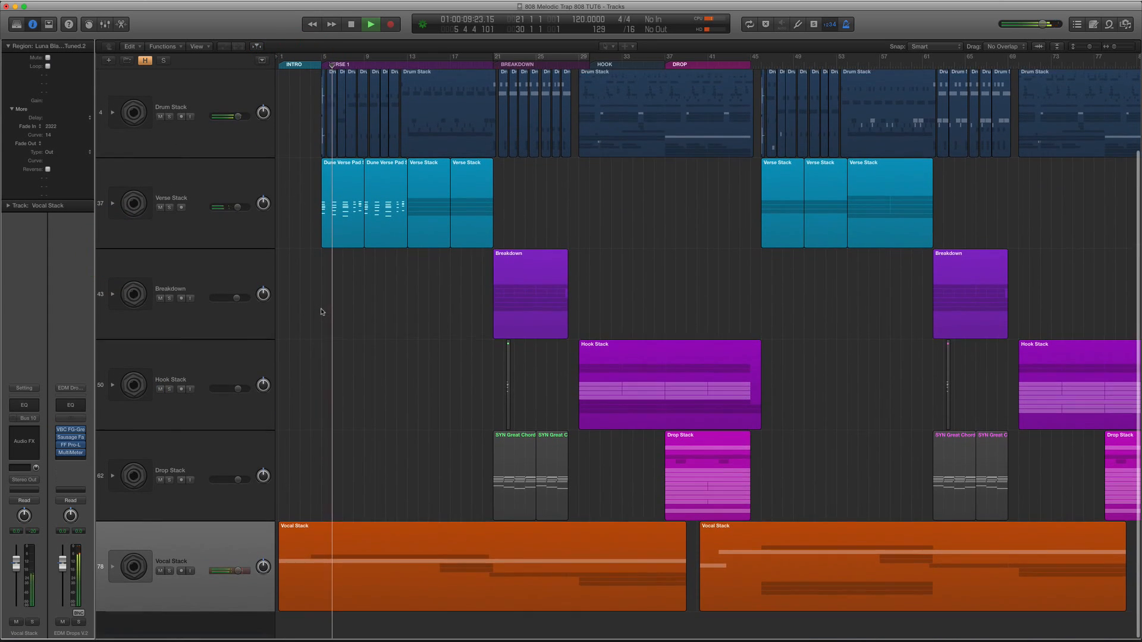
pyautogui.scroll(3, 324, 312)
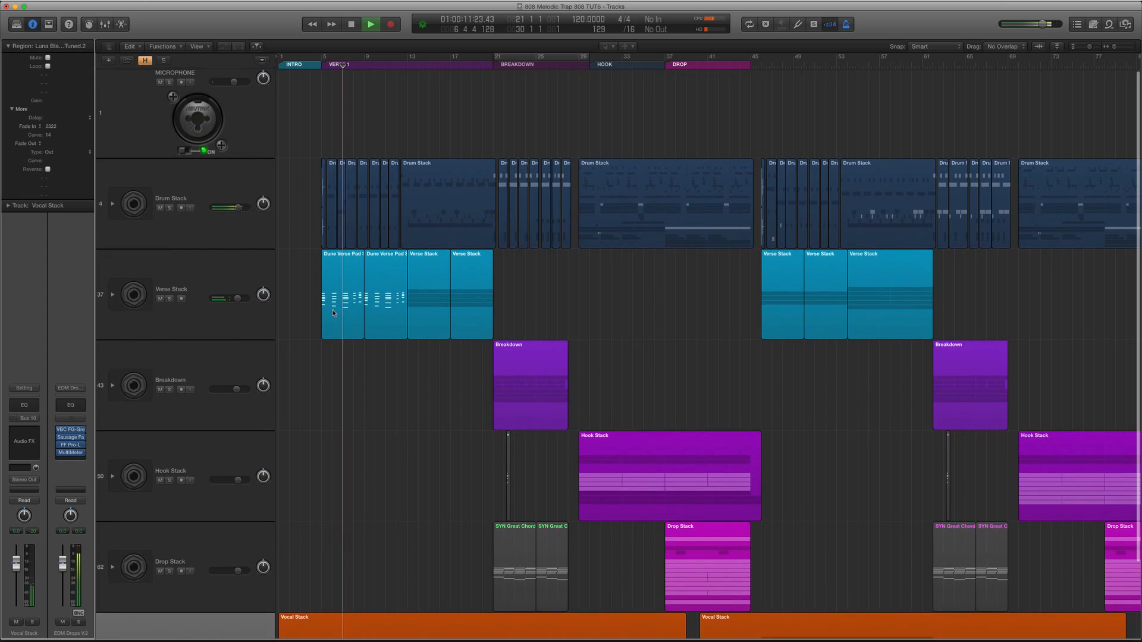
pyautogui.scroll(-3, 333, 314)
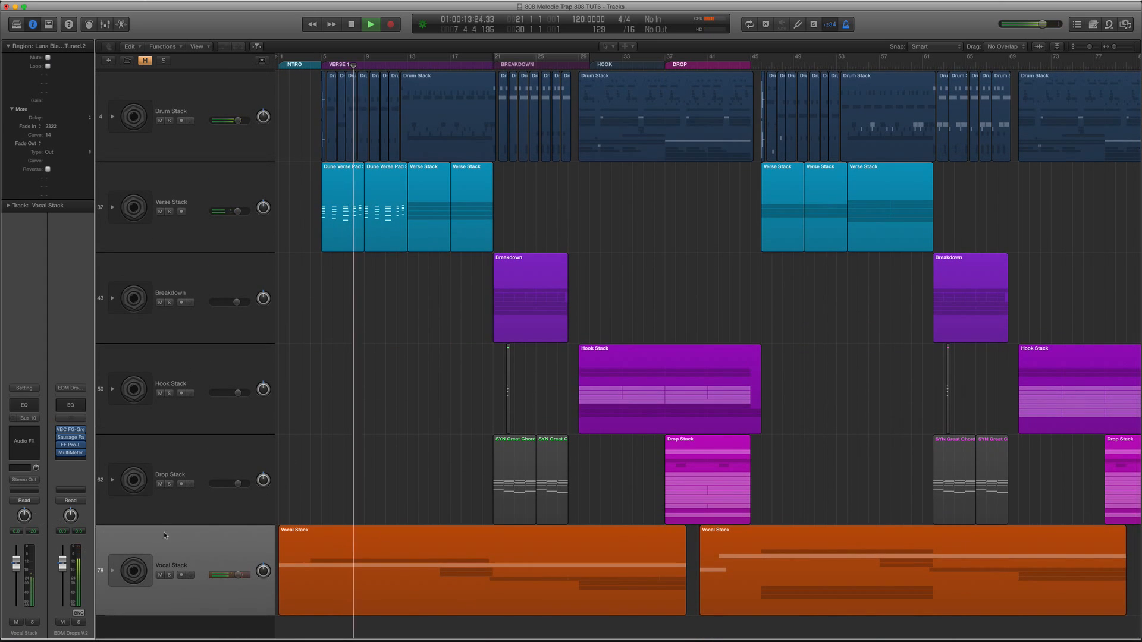
pyautogui.click(112, 571)
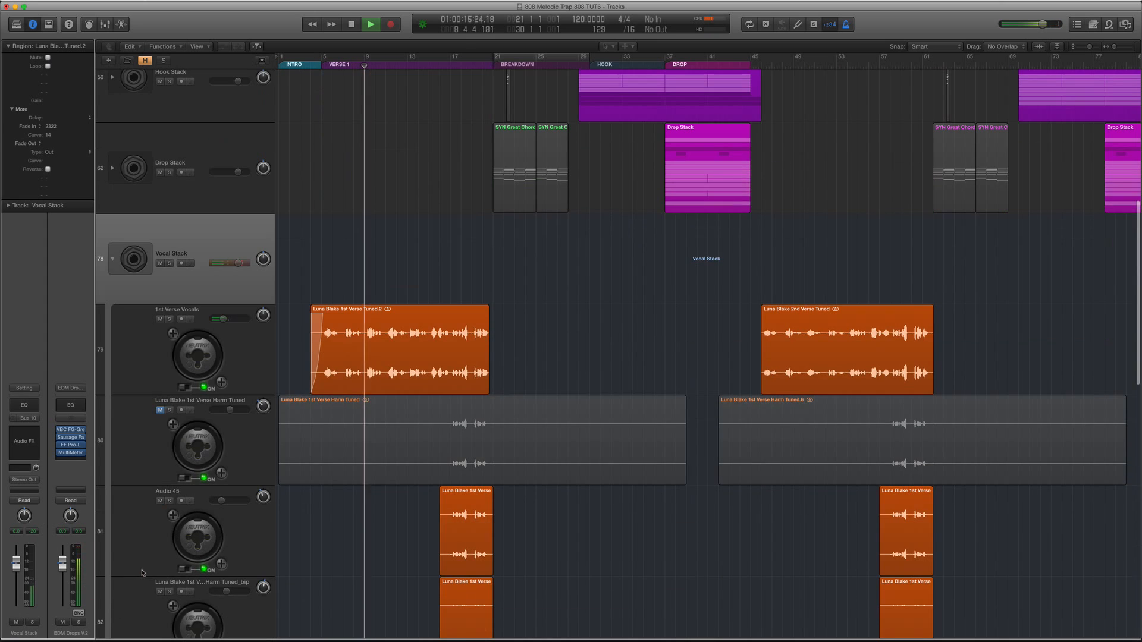
# Select the Hook track inside the Vocal Stack and show the mixer.
pyautogui.scroll(-4, 171, 566)
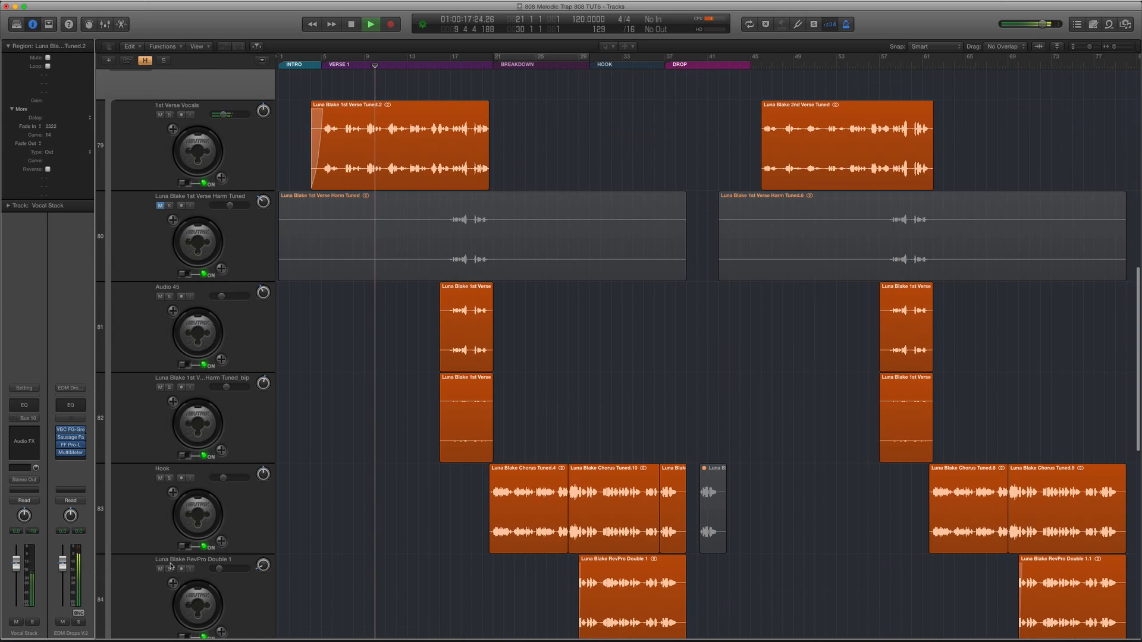
pyautogui.click(257, 337)
pyautogui.click(259, 412)
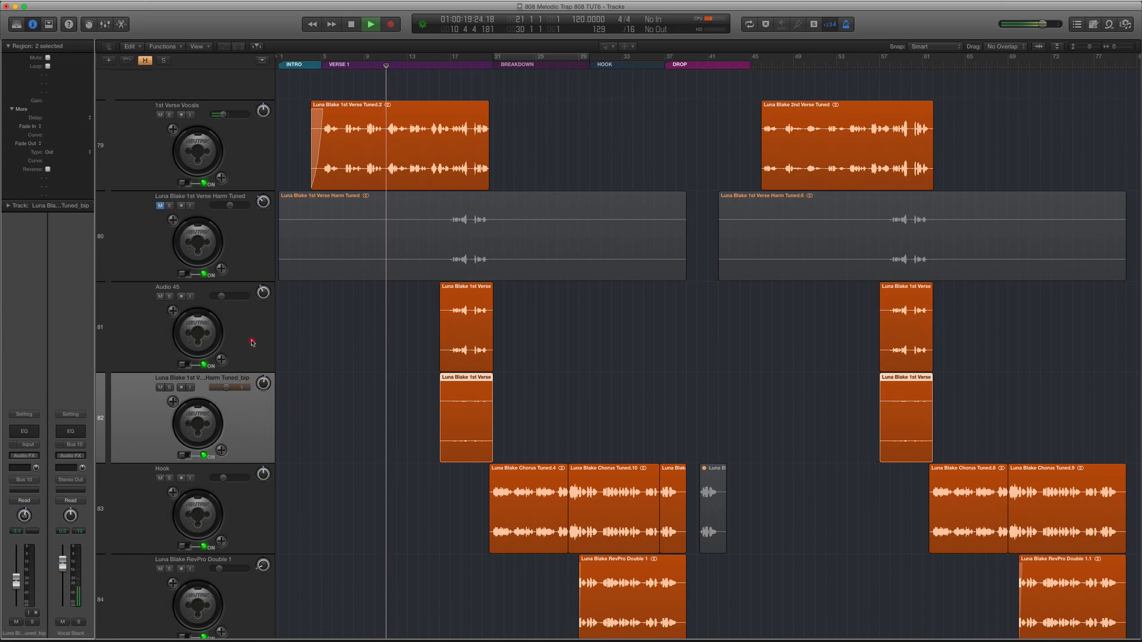
pyautogui.click(250, 341)
pyautogui.click(256, 428)
pyautogui.click(262, 503)
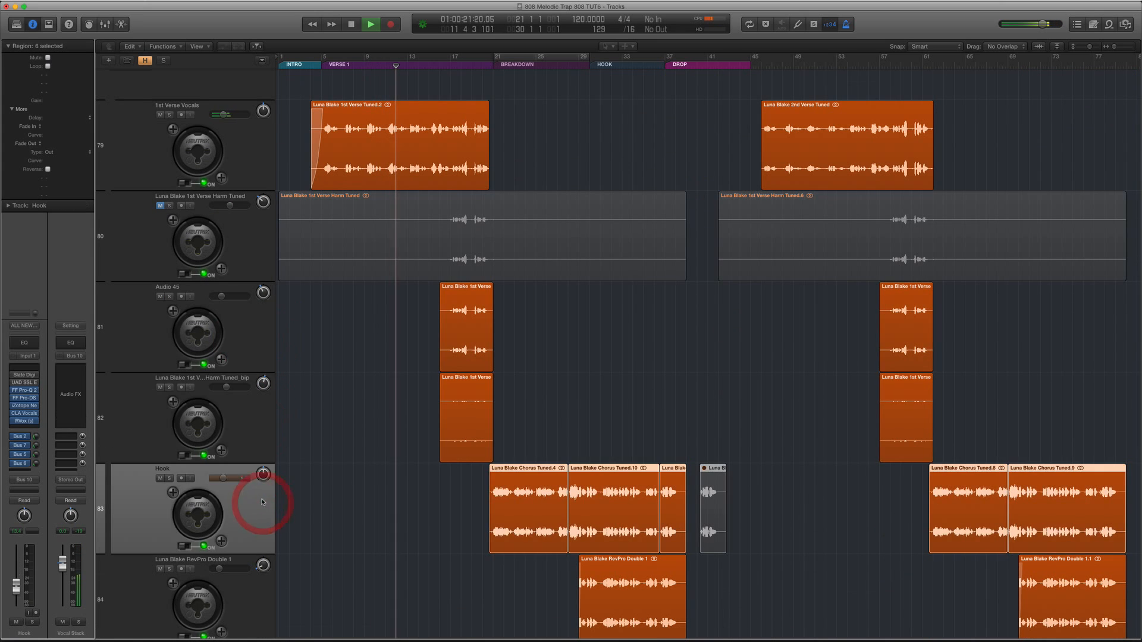
pyautogui.press('x')
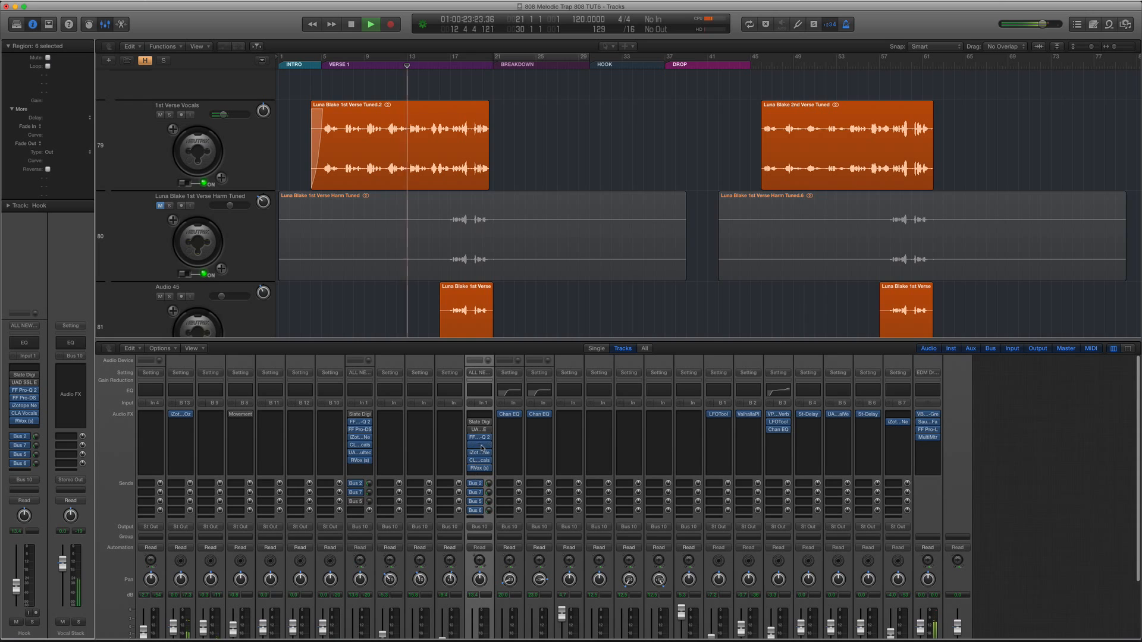
# Remove the Slate Digital Virtual Channel and UAD SSL E plug-ins from the Hook channel.
pyautogui.click(488, 424)
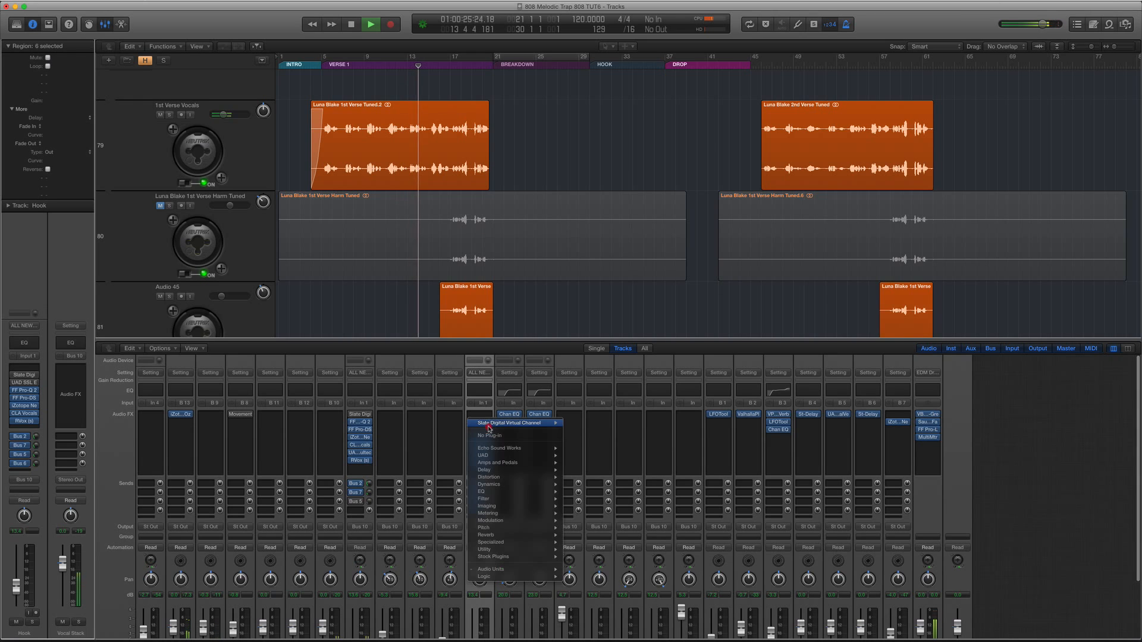
pyautogui.click(489, 436)
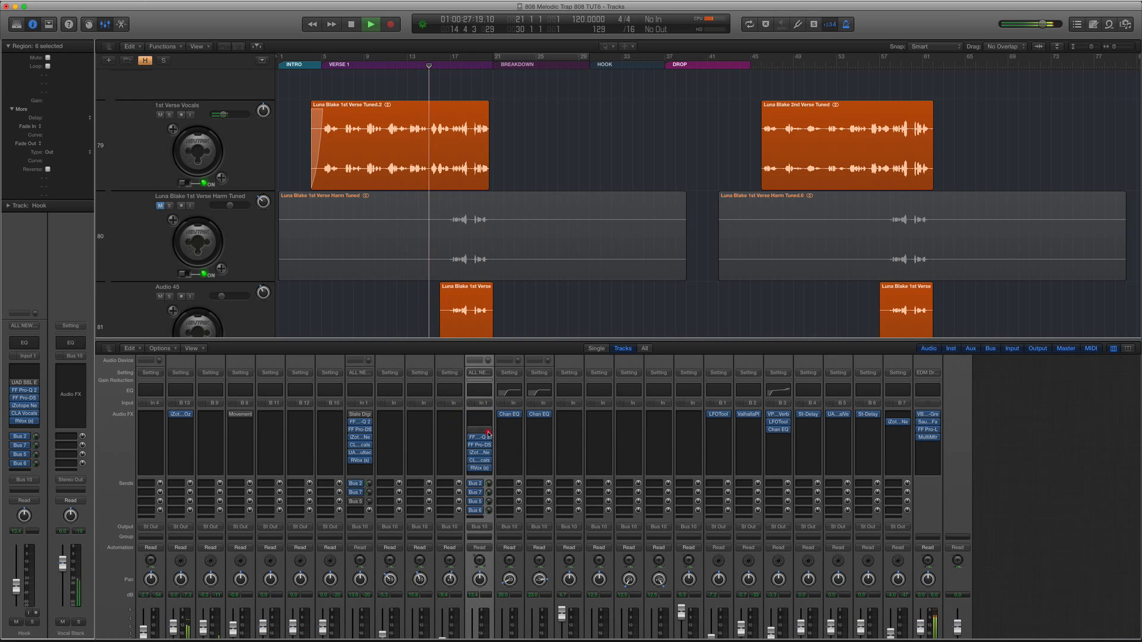
pyautogui.click(488, 433)
pyautogui.click(489, 444)
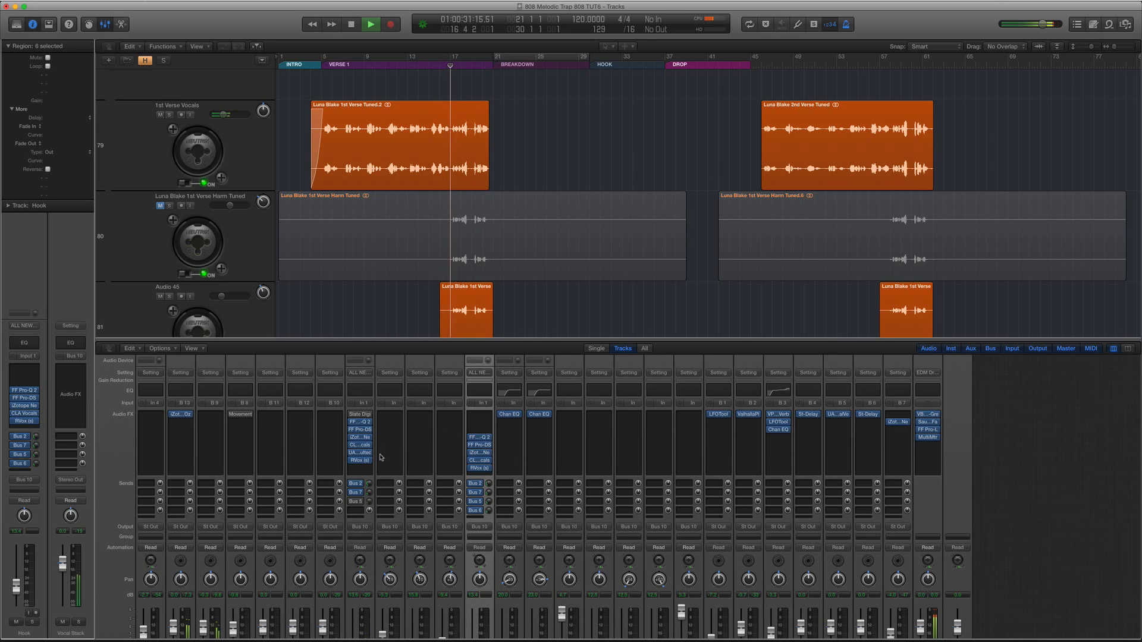
# Copy the UAD Pultec-Pro from the 1st Verse Vocals channel to the Hook channel, ahead of FF Pro-Q 2.
pyautogui.moveTo(364, 455); pyautogui.dragTo(480, 430)
pyautogui.press('space')
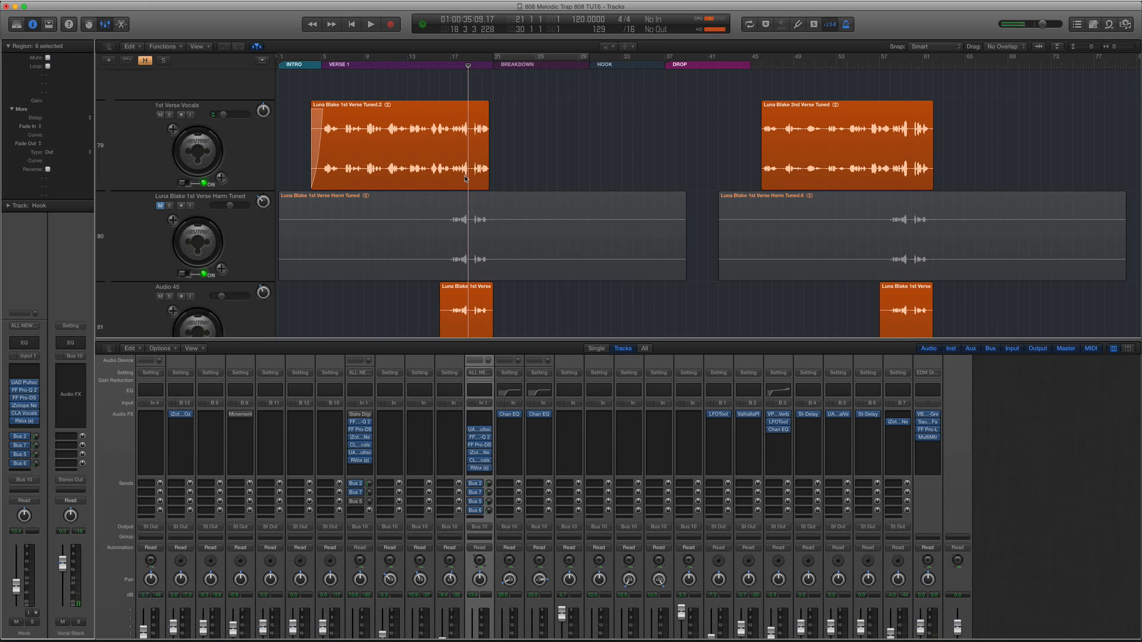
pyautogui.press('space')
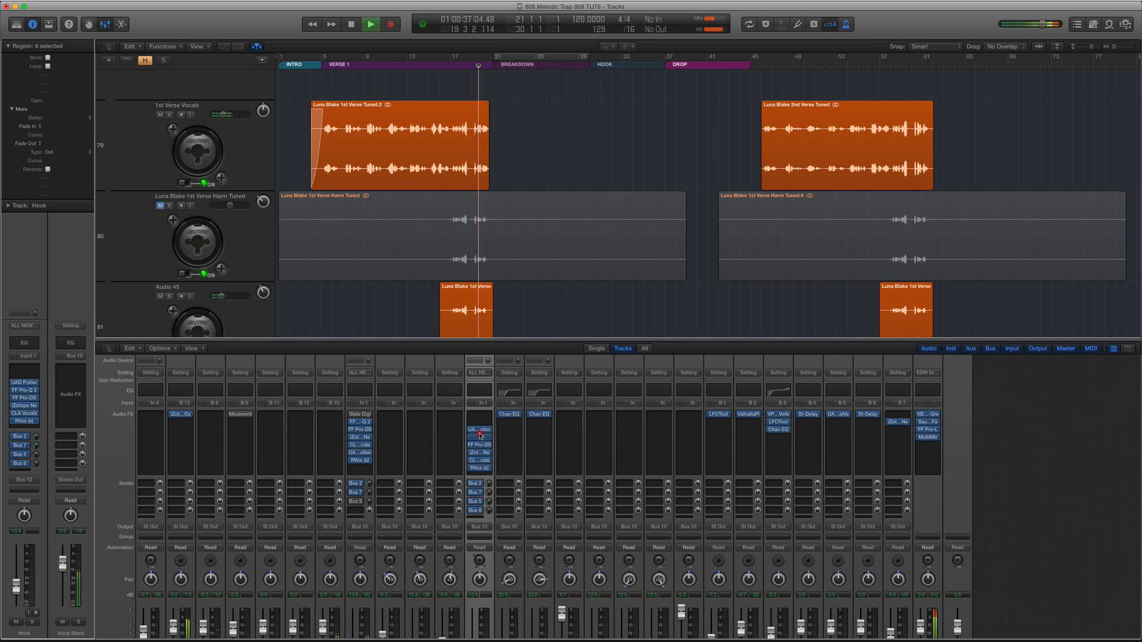
# Reorder the Hook channel's plug-ins so FF Pro-Q 2 comes before the UAD Pultec-Pro, and check the Pro-Q 2 curve.
pyautogui.moveTo(479, 436)
pyautogui.mouseDown()
pyautogui.moveTo(480, 422)
pyautogui.moveTo(480, 431)
pyautogui.mouseUp()
pyautogui.scroll(-1, 486, 456)
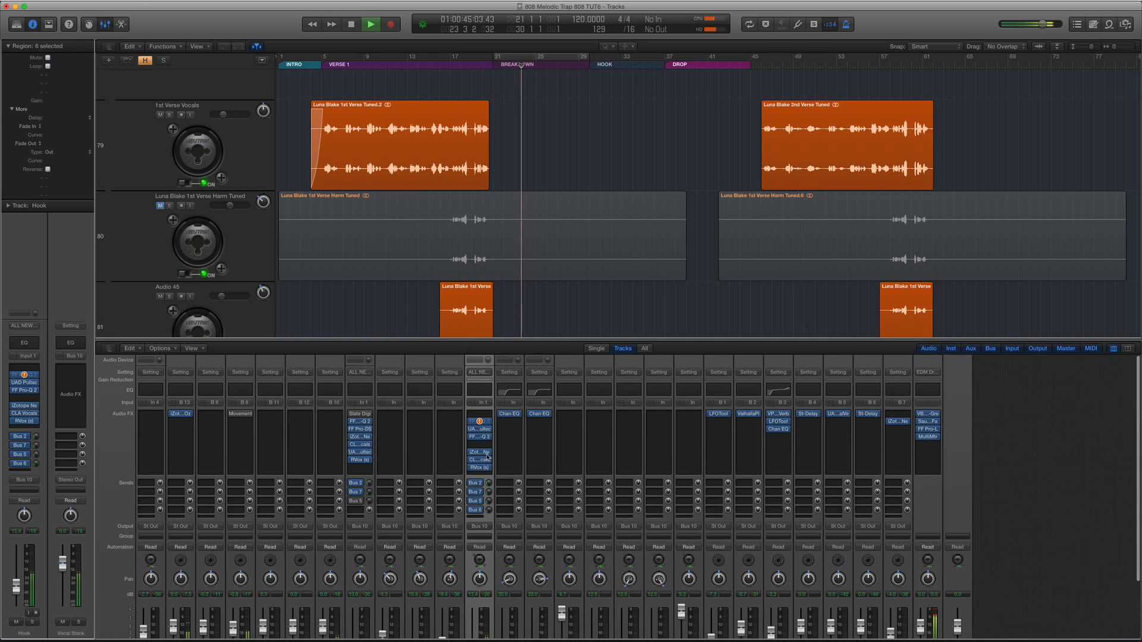
pyautogui.moveTo(480, 429); pyautogui.dragTo(482, 445)
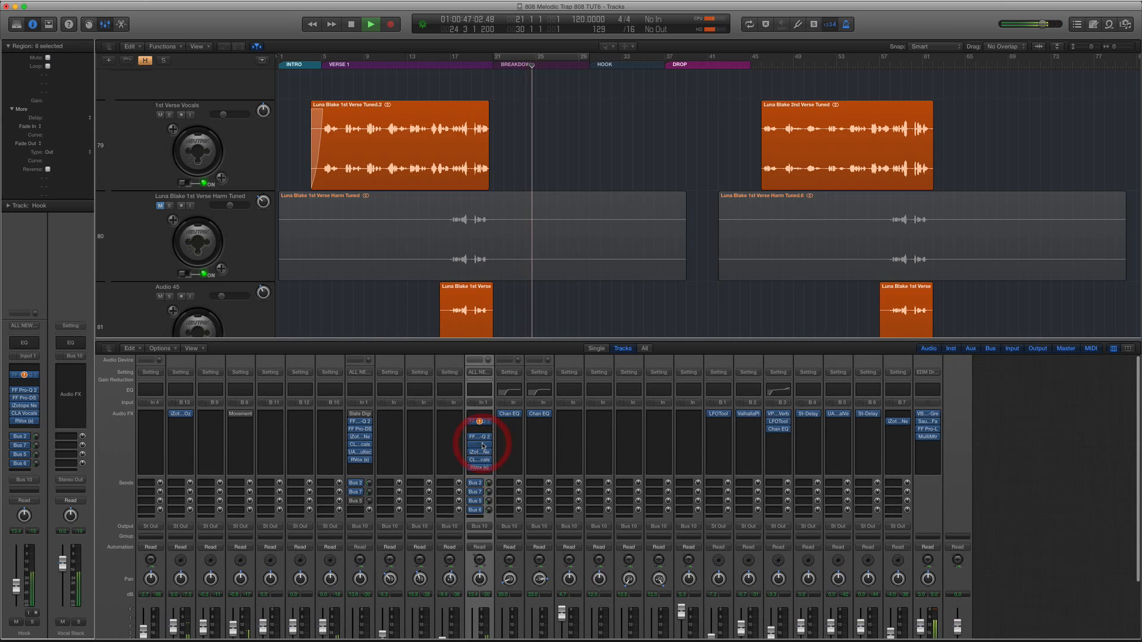
pyautogui.press('space')
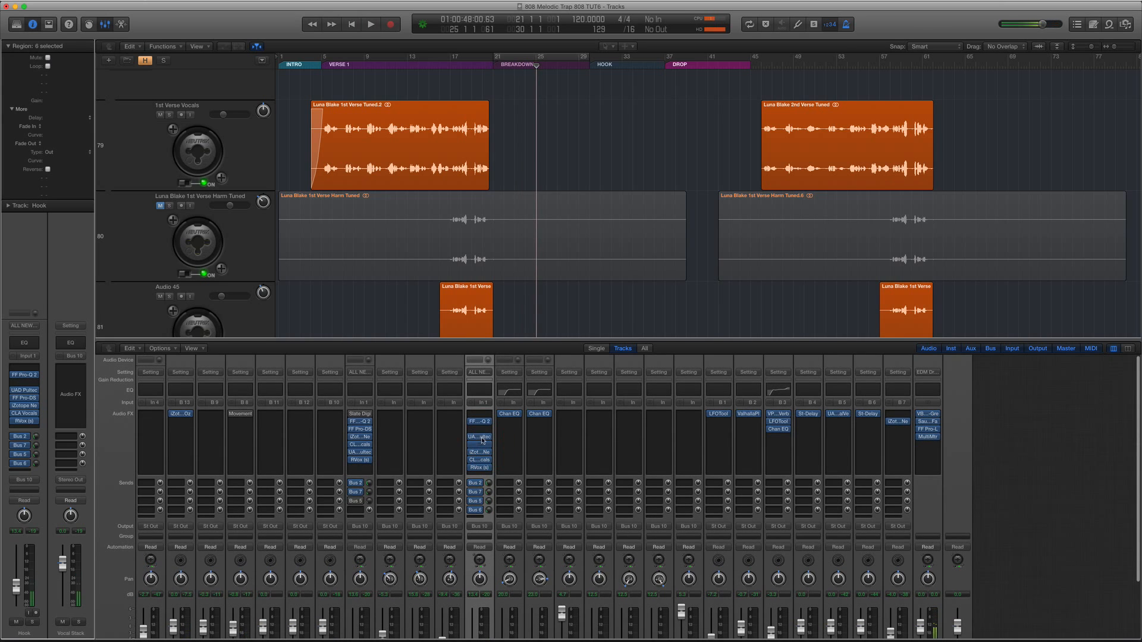
pyautogui.click(478, 423)
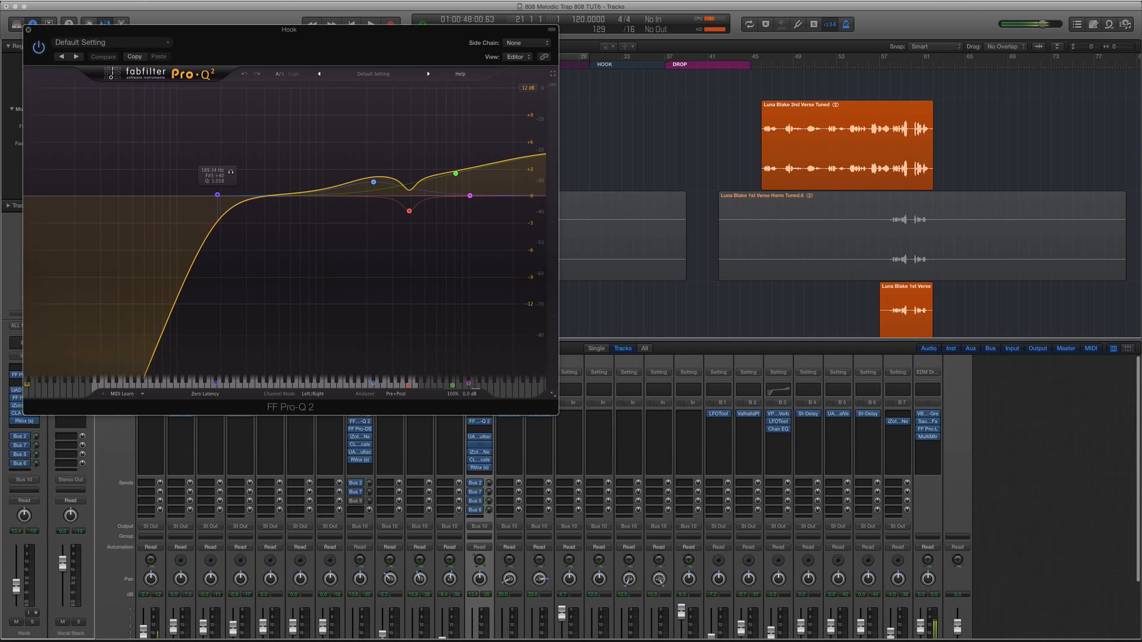
pyautogui.click(28, 30)
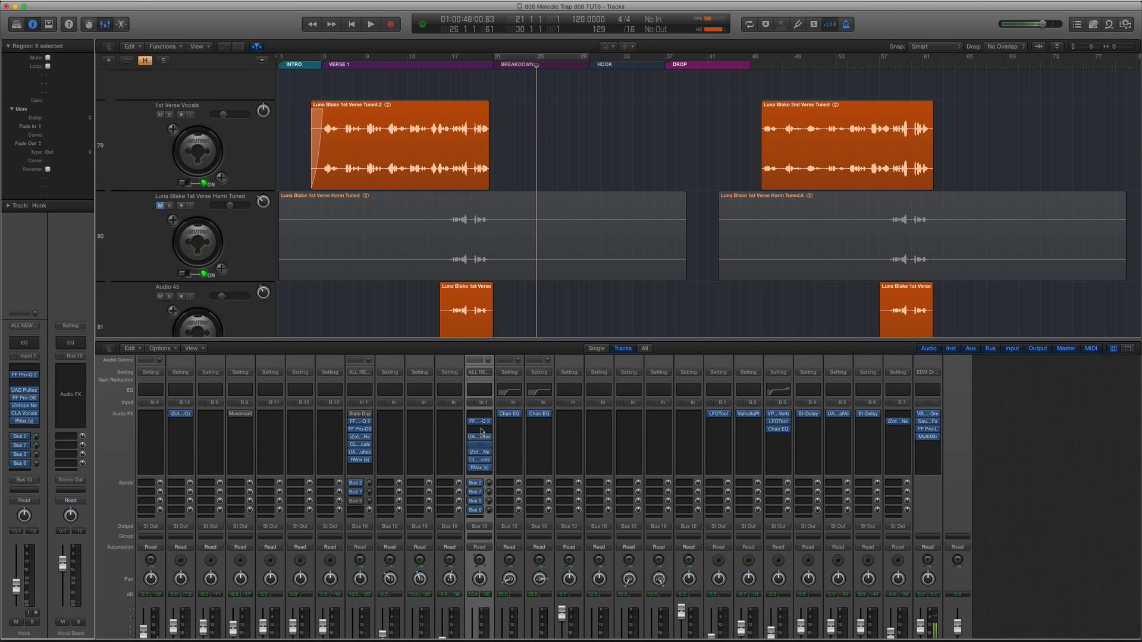
# Move FF Pro-DS on the Hook channel so it sits between FF Pro-Q 2 and the UAD Pultec-Pro.
pyautogui.moveTo(480, 431); pyautogui.dragTo(481, 433)
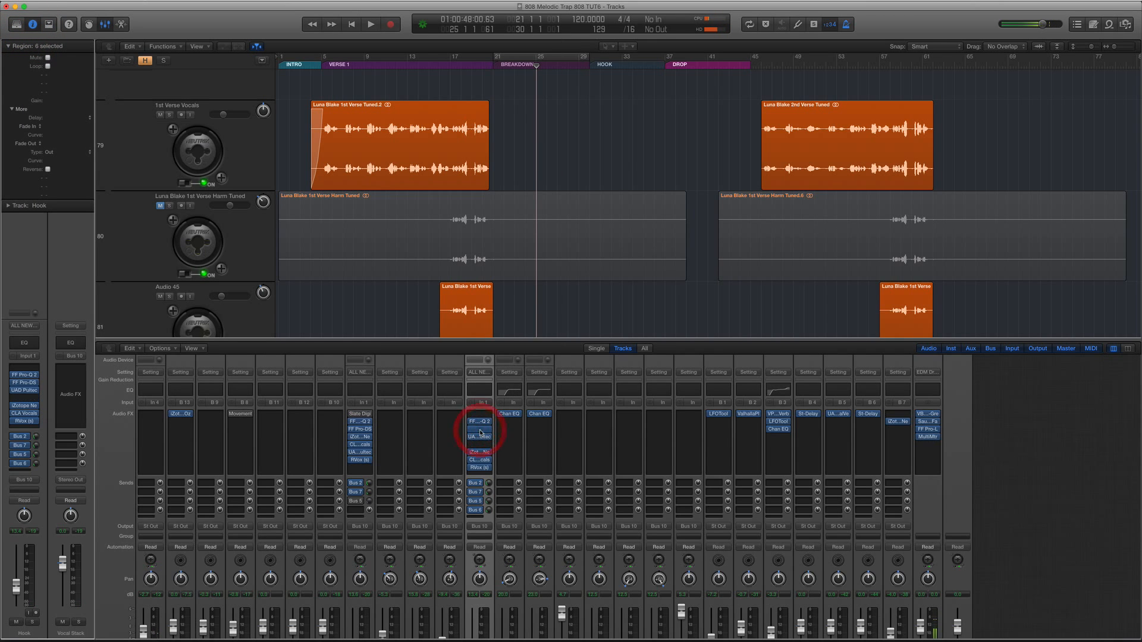
pyautogui.click(484, 423)
pyautogui.click(456, 423)
pyautogui.scroll(1, 475, 461)
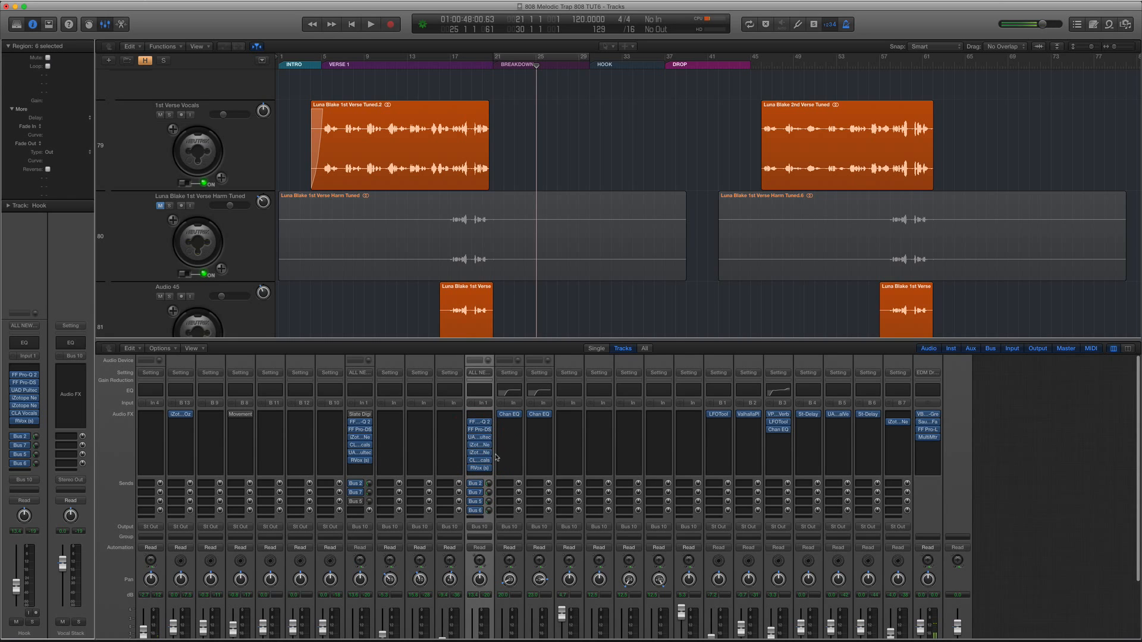
# Remove the duplicate iZotope Nectar 2 that sits directly after the UAD Pultec-Pro on the Hook channel.
pyautogui.click(489, 446)
pyautogui.click(495, 456)
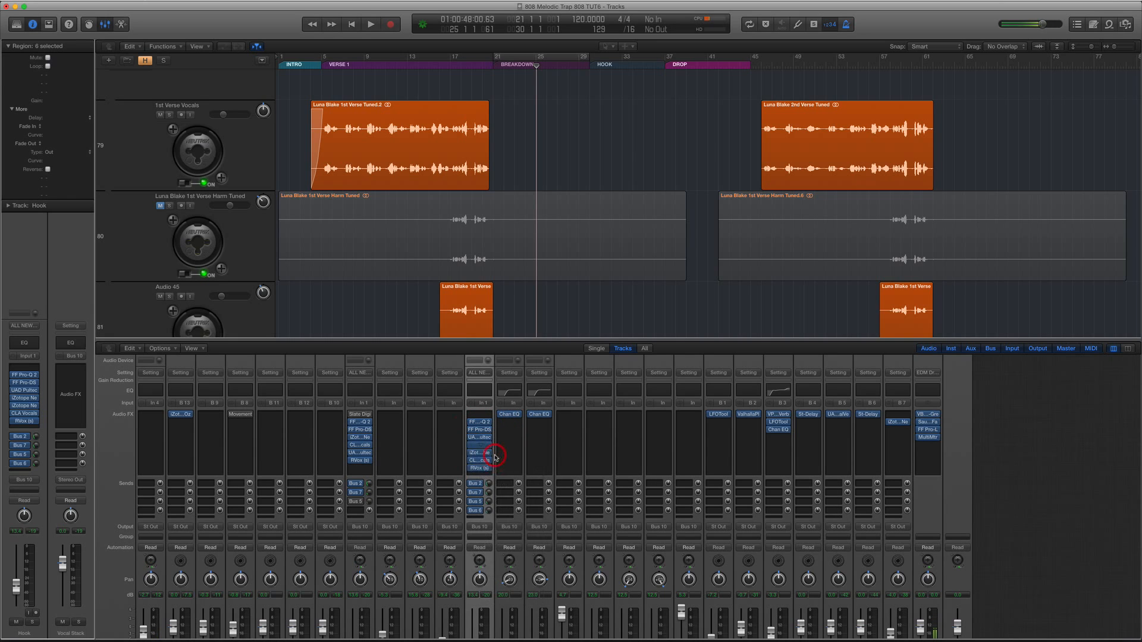
pyautogui.click(489, 445)
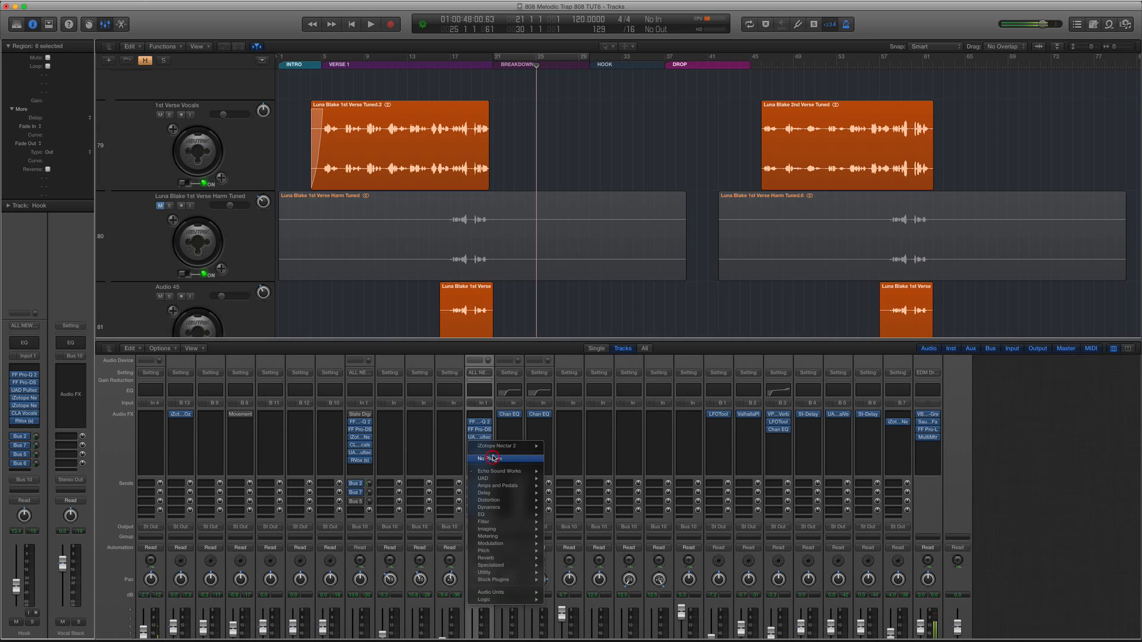
pyautogui.click(493, 458)
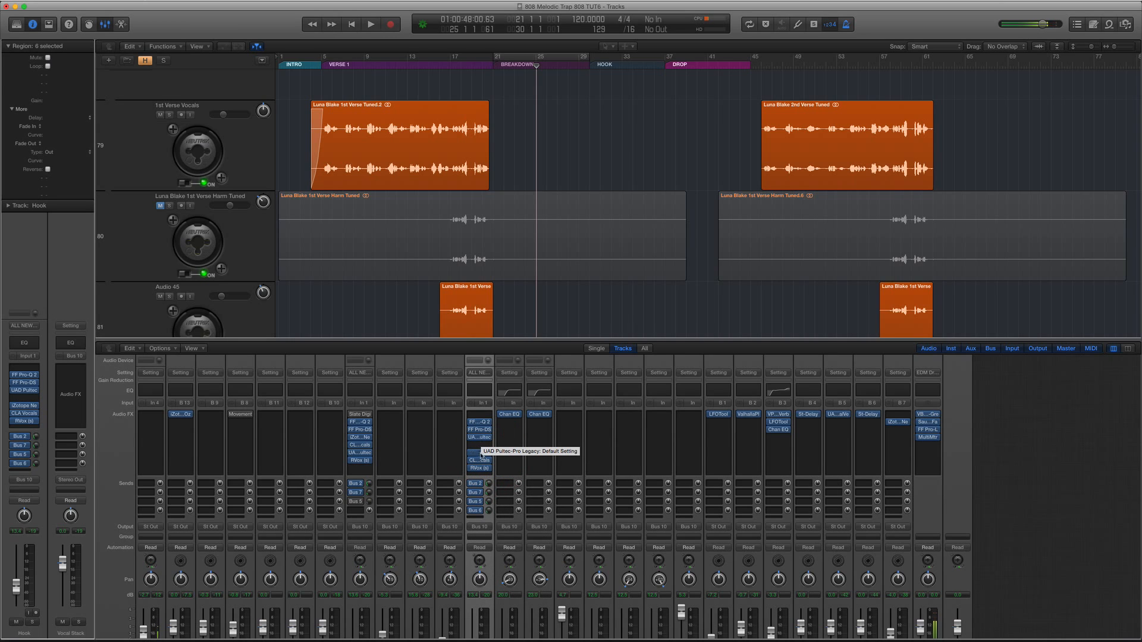
# Move the Hook channel's UAD Pultec-Pro behind CLA Vocals and close the empty slot left in the effects chain.
pyautogui.click(477, 434)
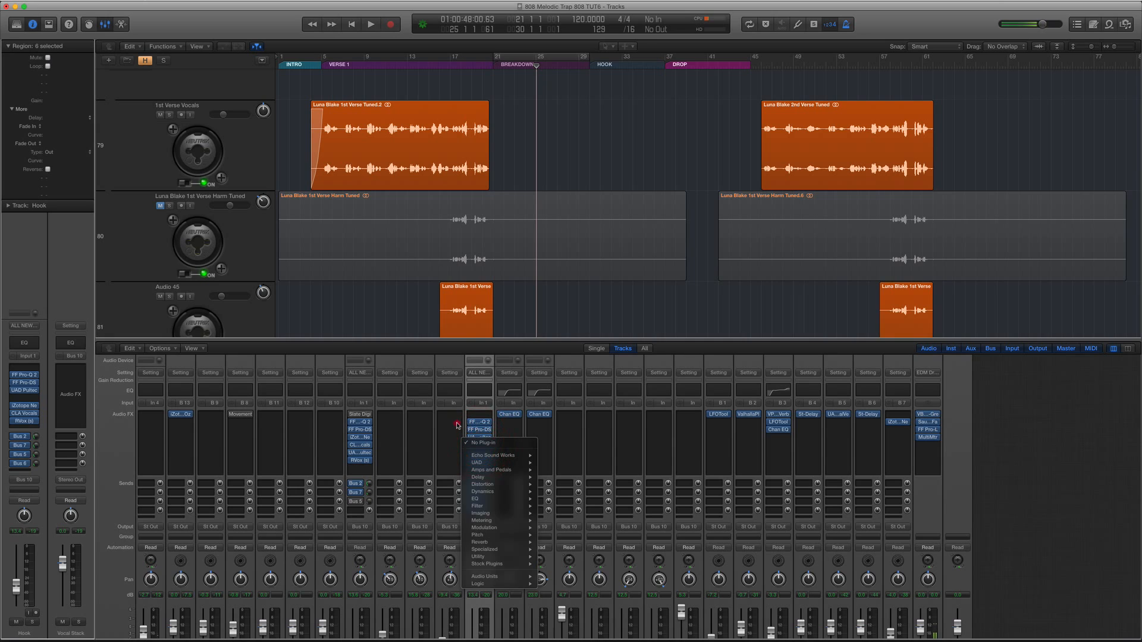
pyautogui.click(483, 443)
pyautogui.moveTo(484, 447); pyautogui.dragTo(481, 456)
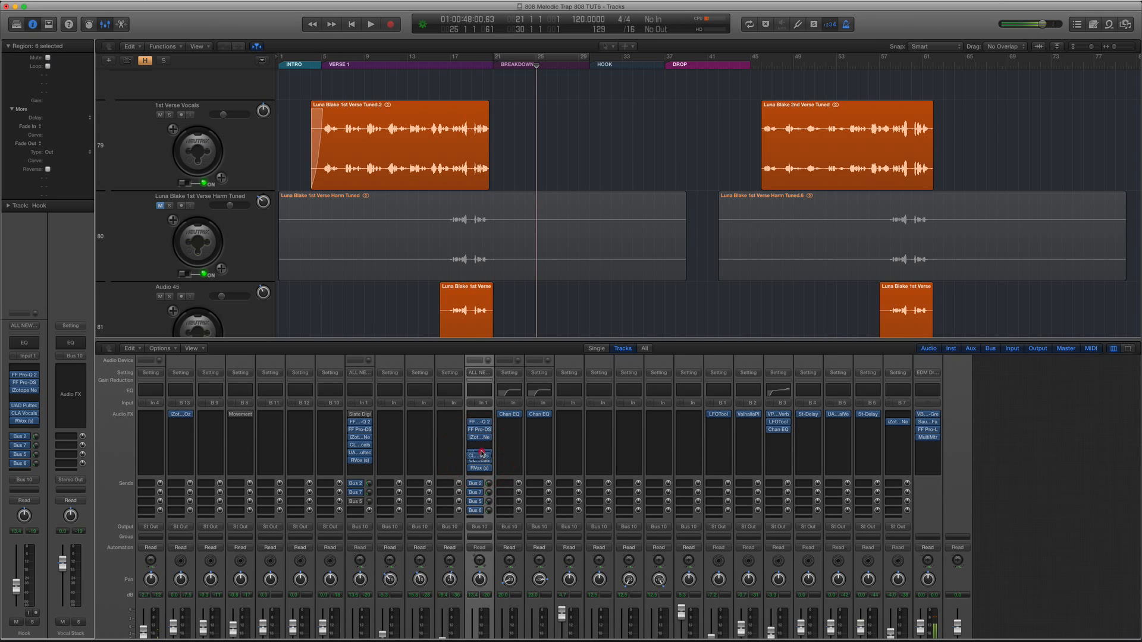
pyautogui.moveTo(484, 449); pyautogui.dragTo(484, 451)
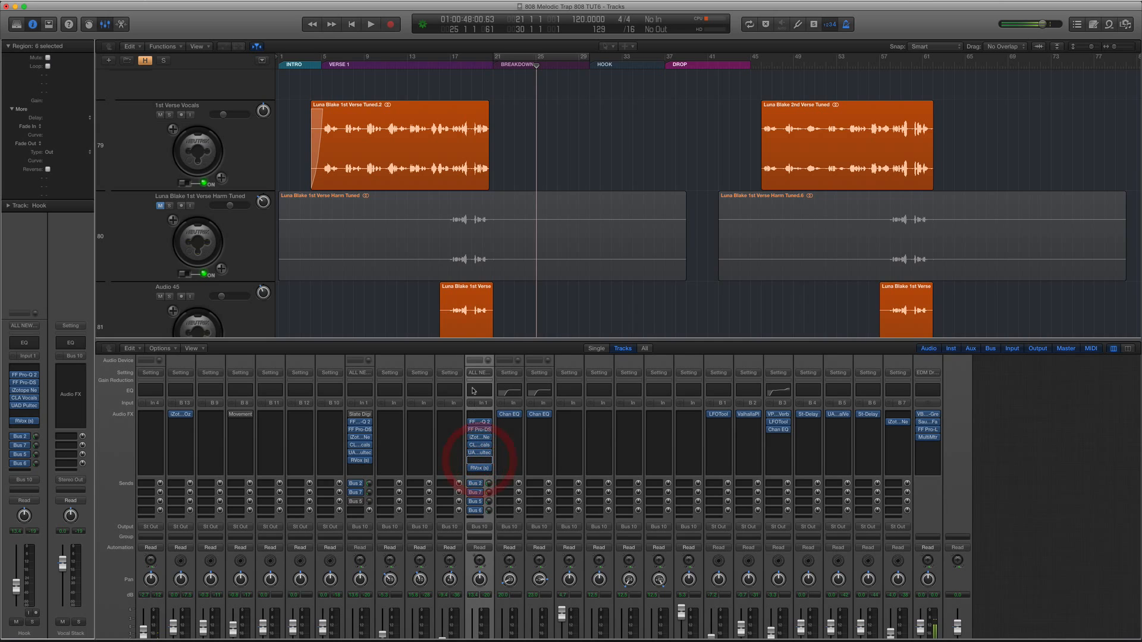
pyautogui.moveTo(484, 461); pyautogui.dragTo(485, 461)
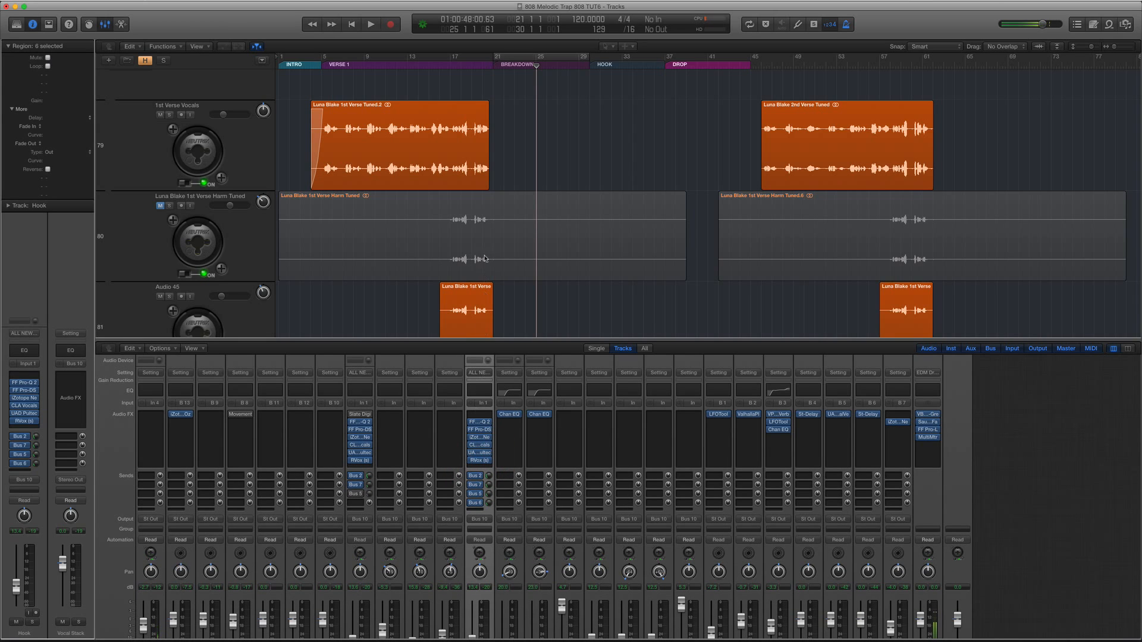
# Play the song from bar 21 with the mixer hidden and show the aux channels of the Hook's Bus 7 and Bus 6 sends.
pyautogui.press('x')
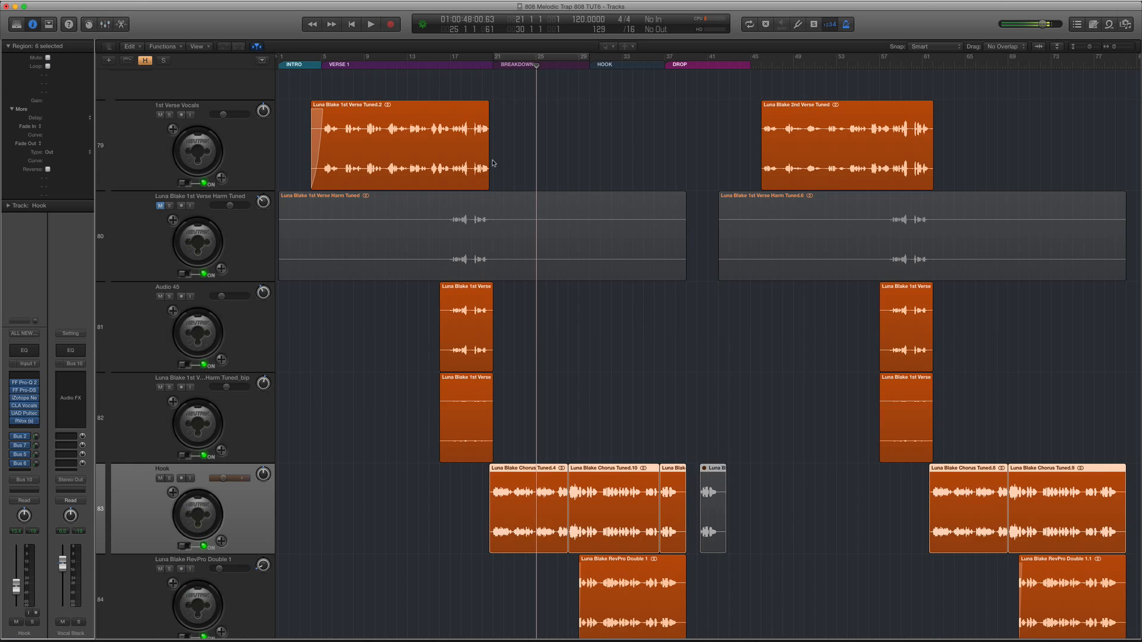
pyautogui.click(492, 65)
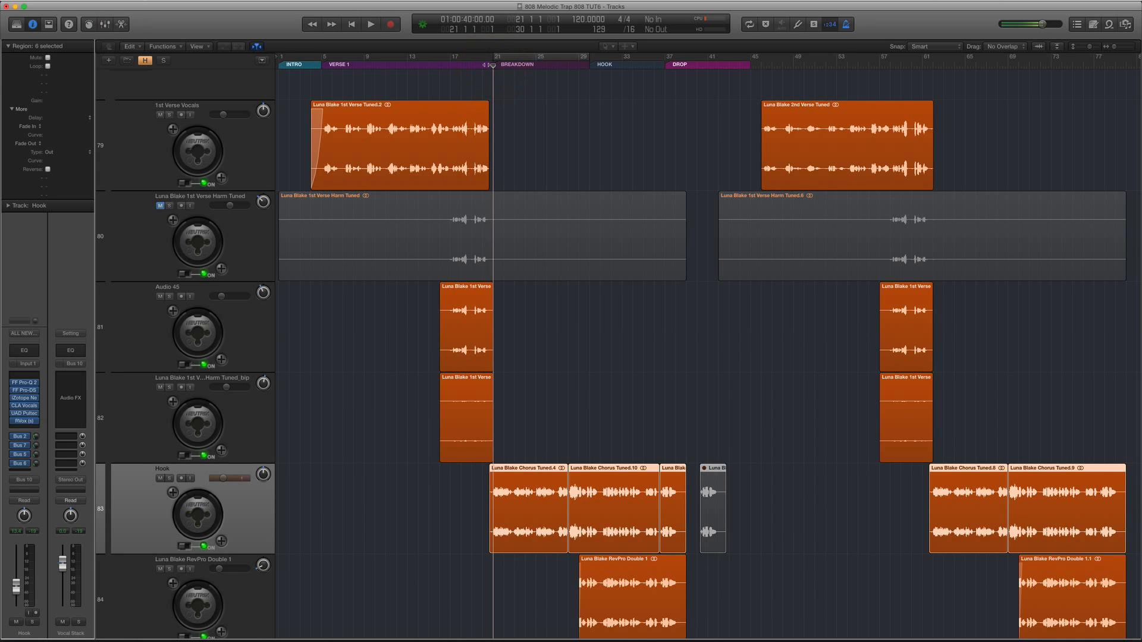
pyautogui.click(483, 64)
pyautogui.press('space')
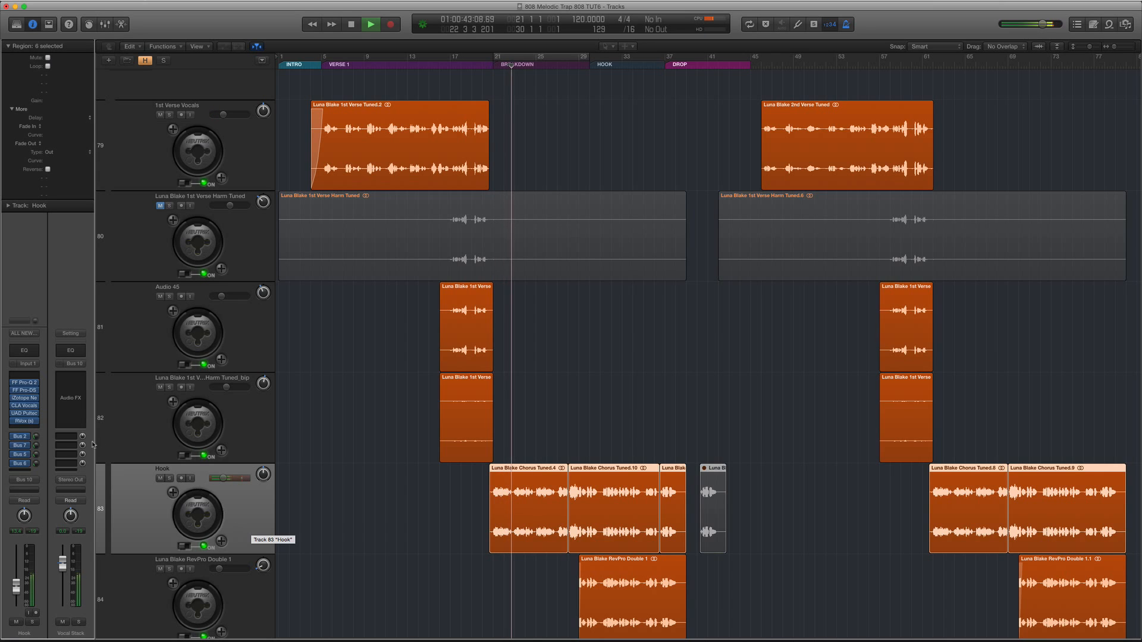
pyautogui.click(23, 446)
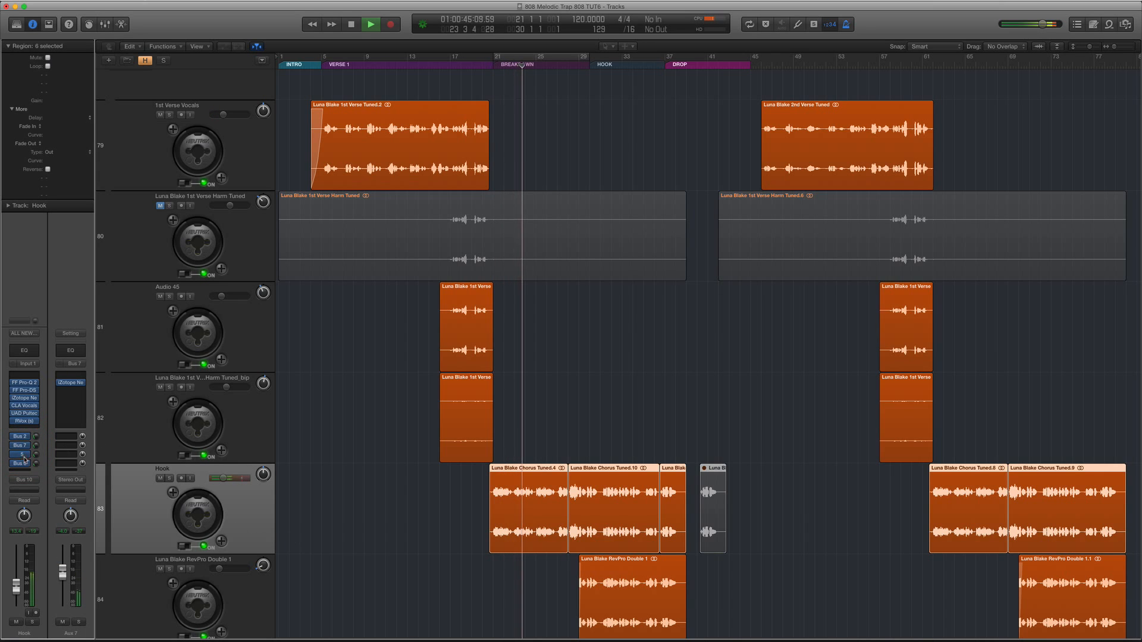
pyautogui.click(24, 464)
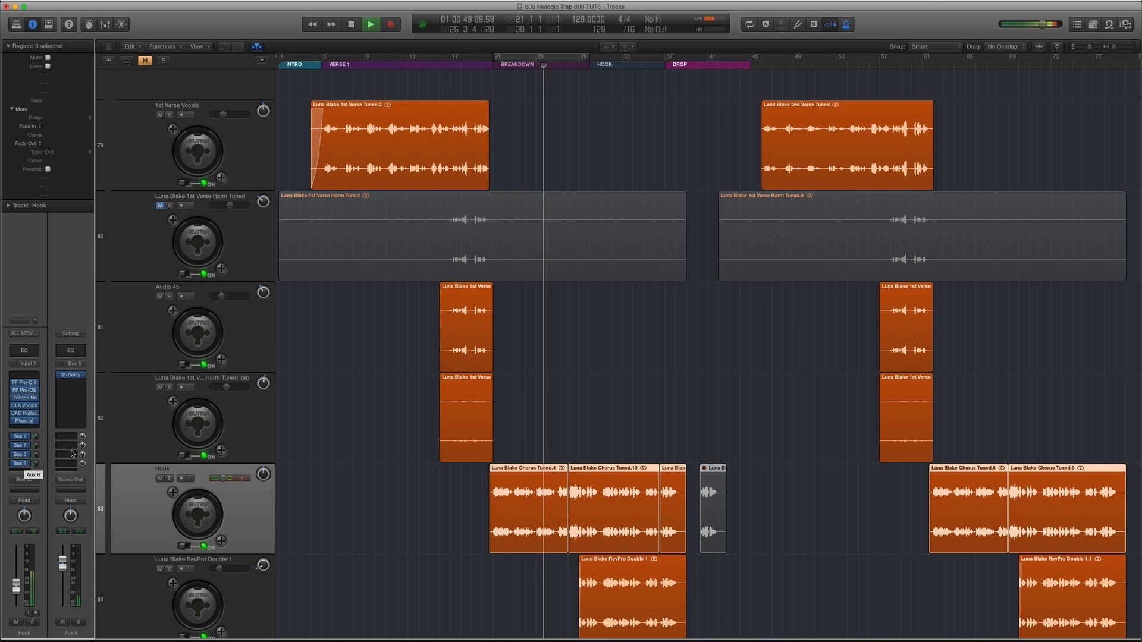
# Mute the Hook Stack during playback to compare the sound, and unmute it again.
pyautogui.scroll(5, 484, 395)
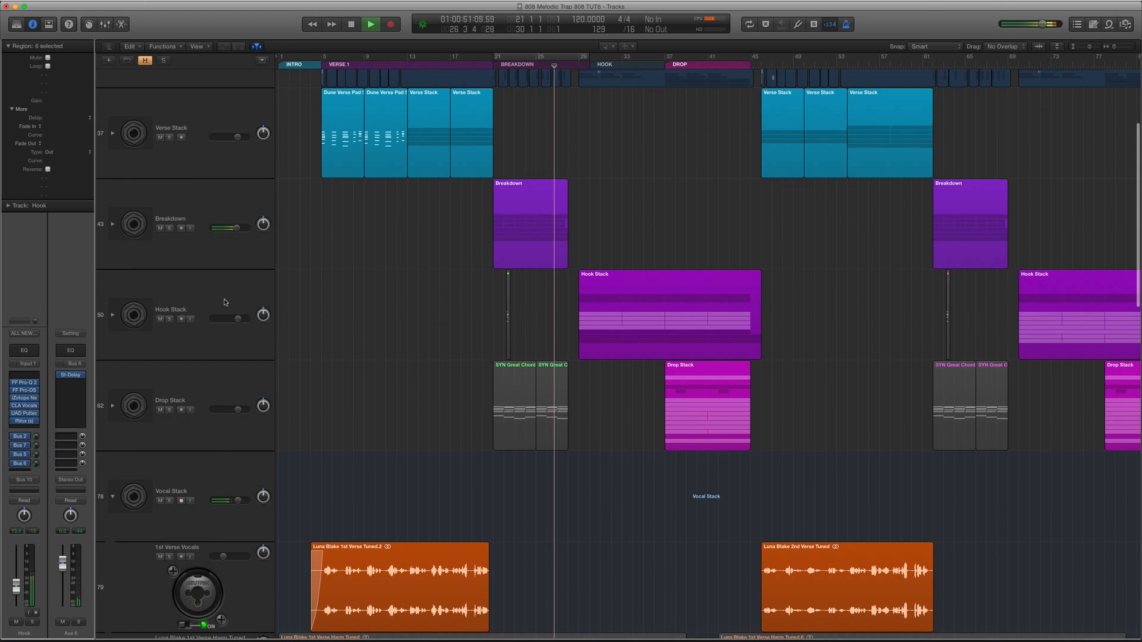
pyautogui.click(160, 320)
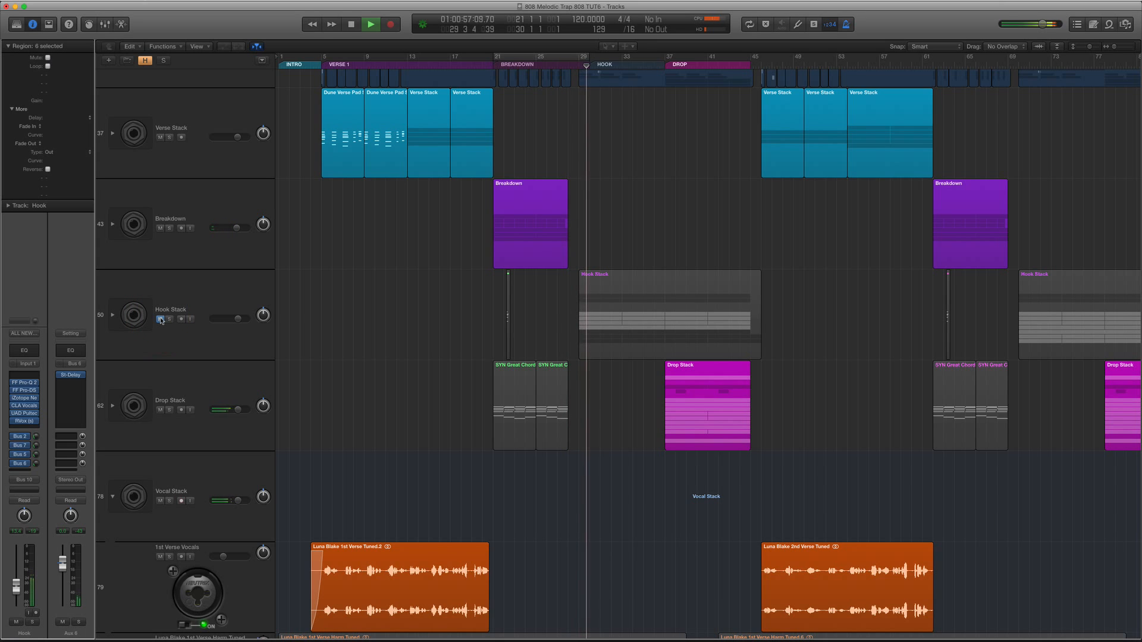
pyautogui.click(160, 319)
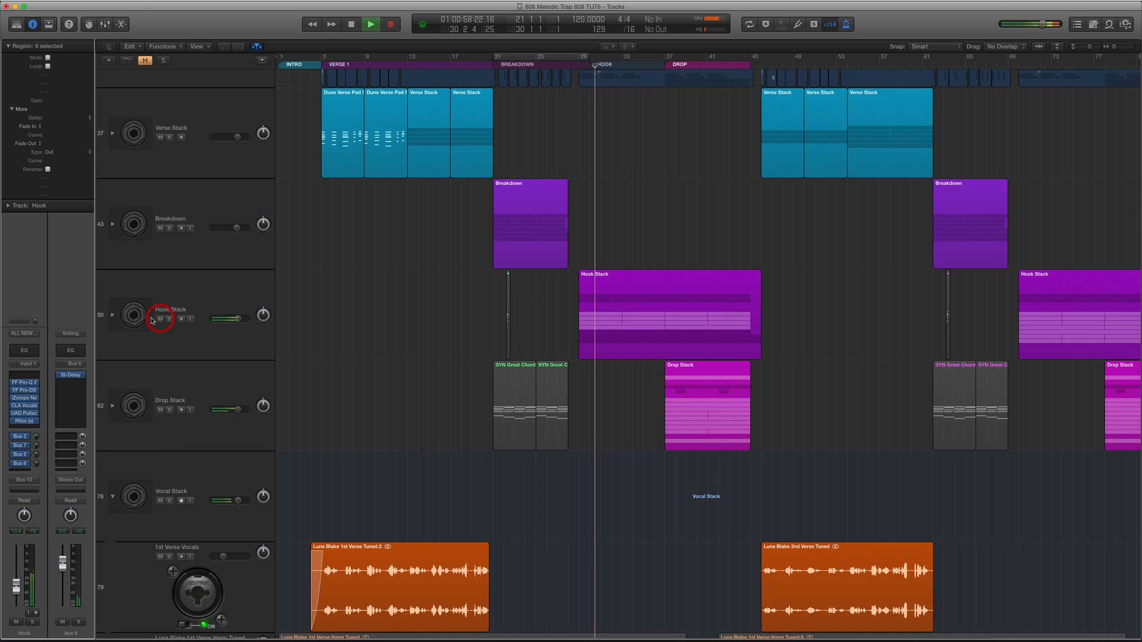
# Expand the Hook Stack, look through its synth and chord tracks during playback, and collapse the stack again.
pyautogui.click(112, 315)
pyautogui.scroll(-5, 223, 329)
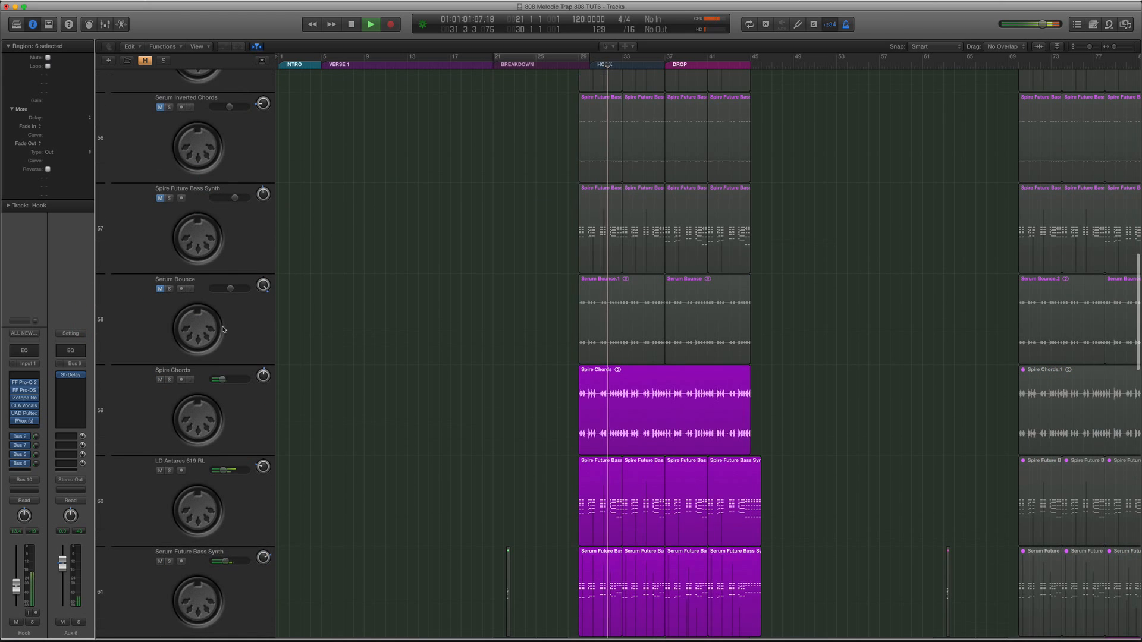
pyautogui.scroll(-2, 209, 372)
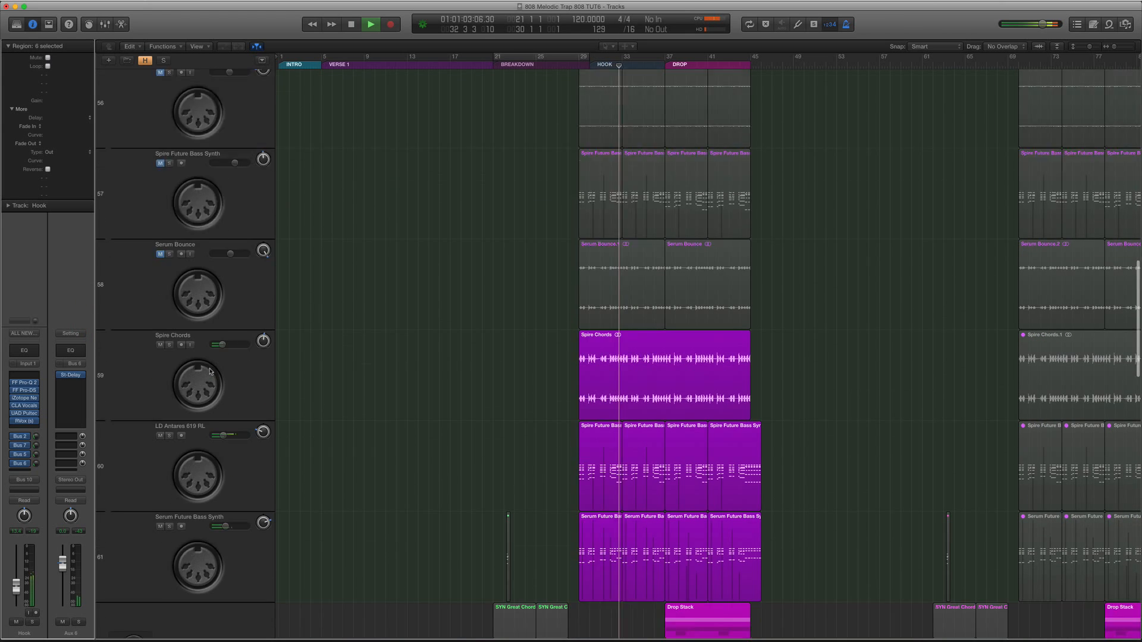
pyautogui.scroll(-10, 209, 372)
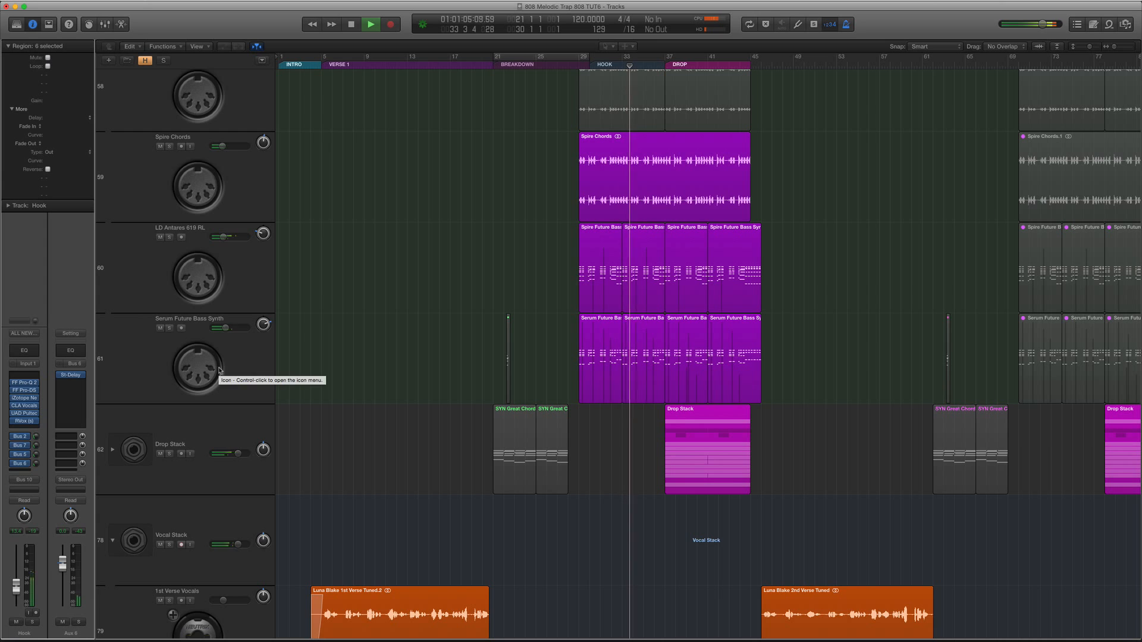
pyautogui.click(241, 365)
pyautogui.scroll(20, 244, 365)
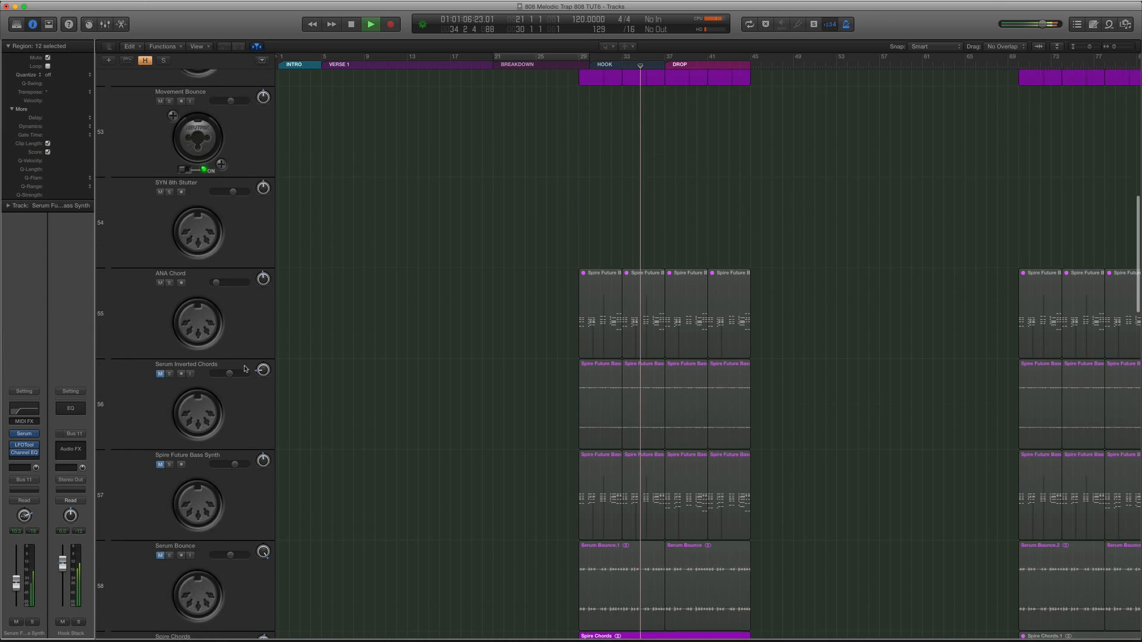
pyautogui.scroll(5, 244, 369)
pyautogui.click(111, 250)
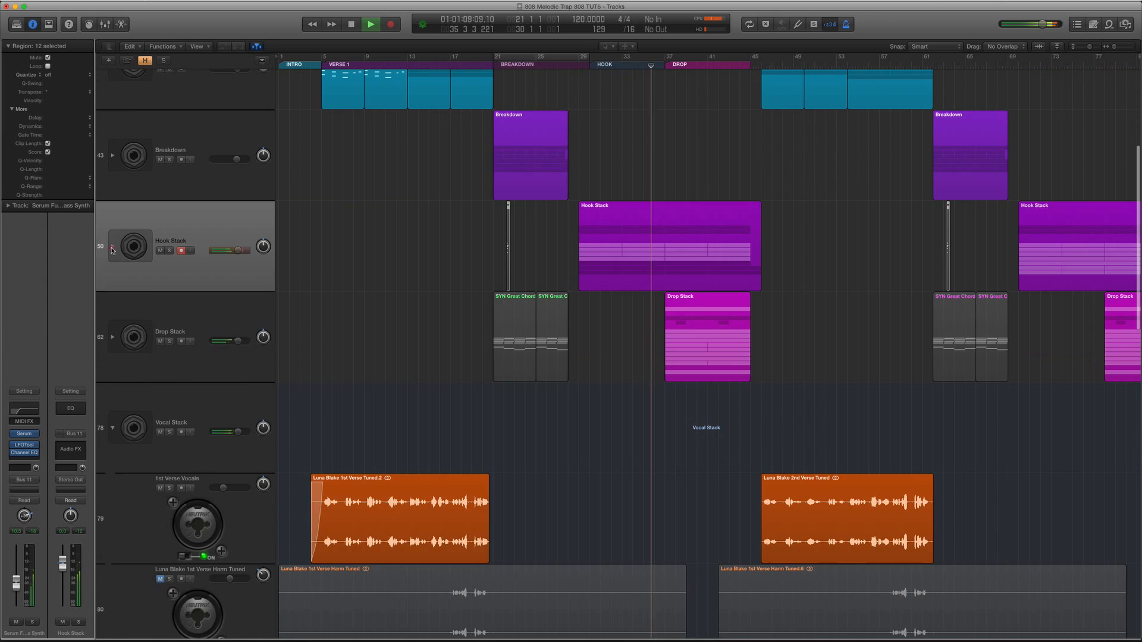
# Stop playback, return the playhead to bar 21, and select the Hook vocal track in the Vocal Stack.
pyautogui.press('space')
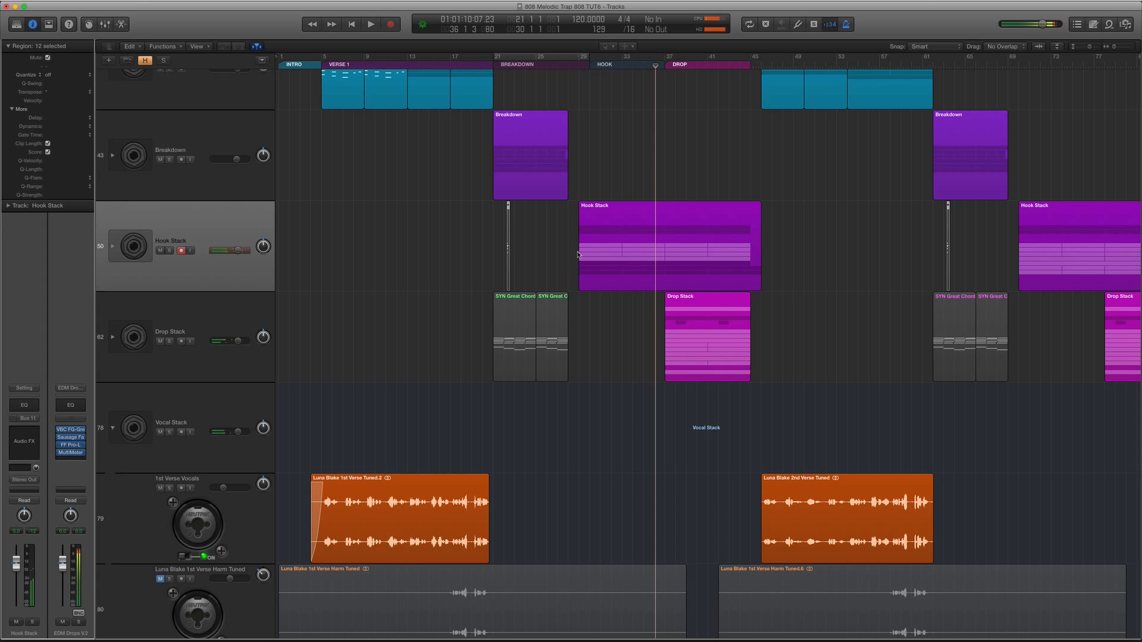
pyautogui.click(667, 307)
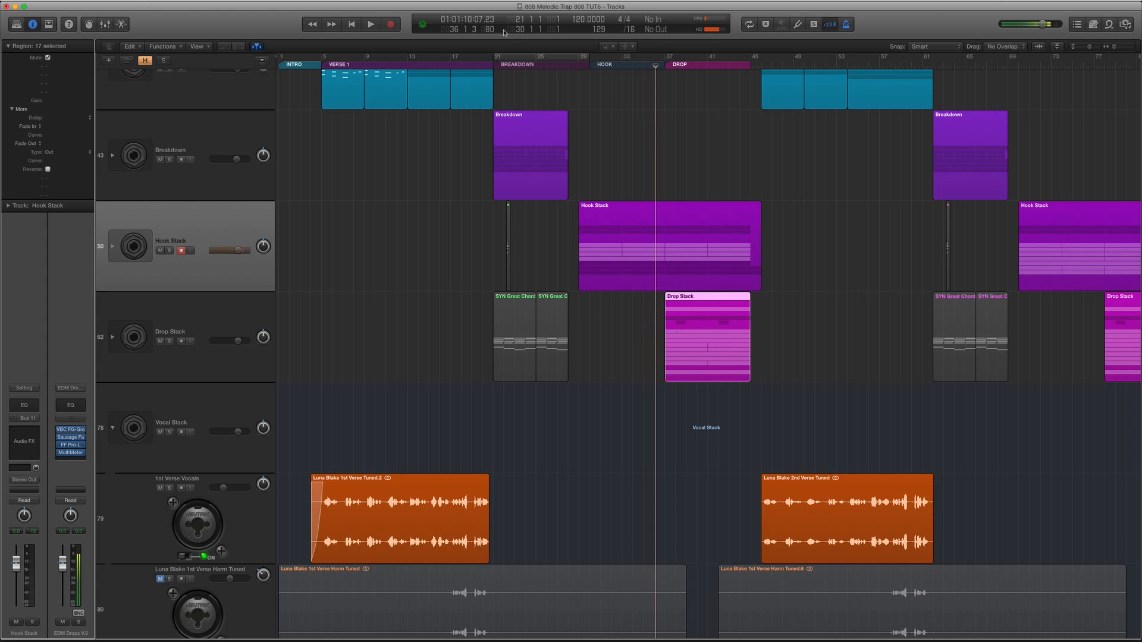
pyautogui.click(484, 73)
pyautogui.scroll(-10, 557, 163)
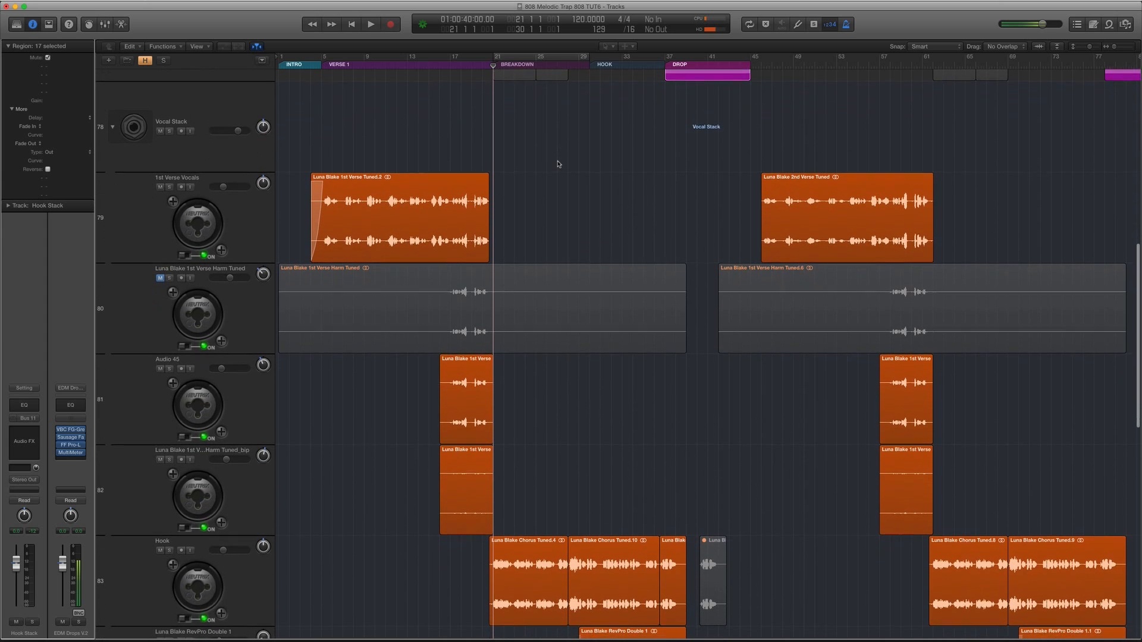
pyautogui.scroll(-6, 557, 191)
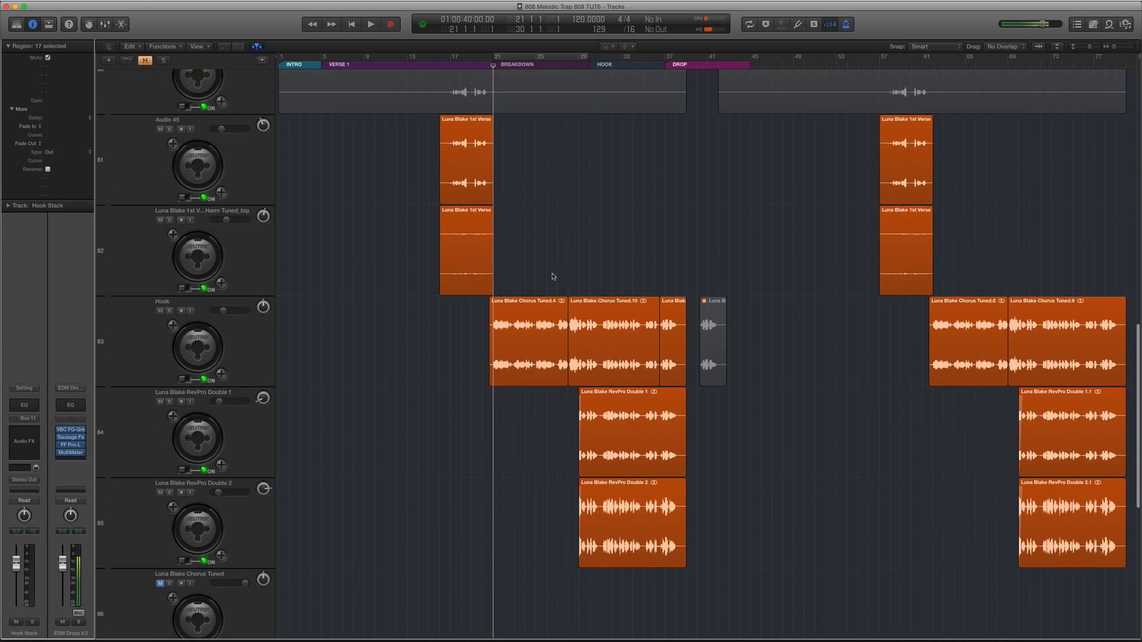
pyautogui.click(254, 247)
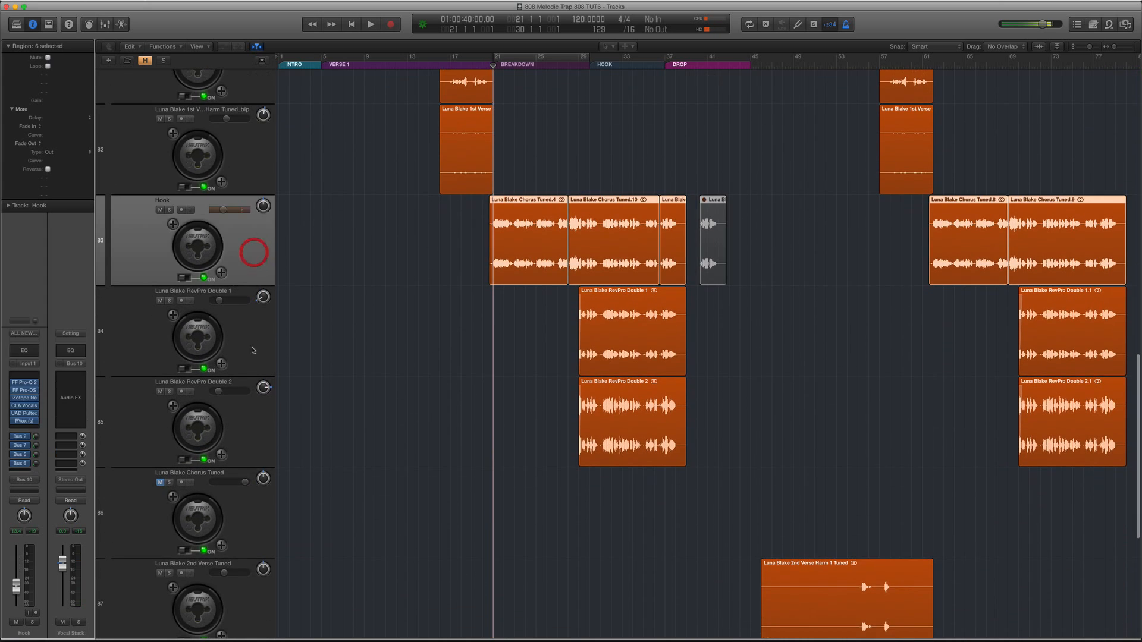
# Open the UAD RealVerb-Pro on the Hook's Bus 5 aux, audition it soloed during playback, and close the plug-in.
pyautogui.click(25, 455)
pyautogui.click(76, 379)
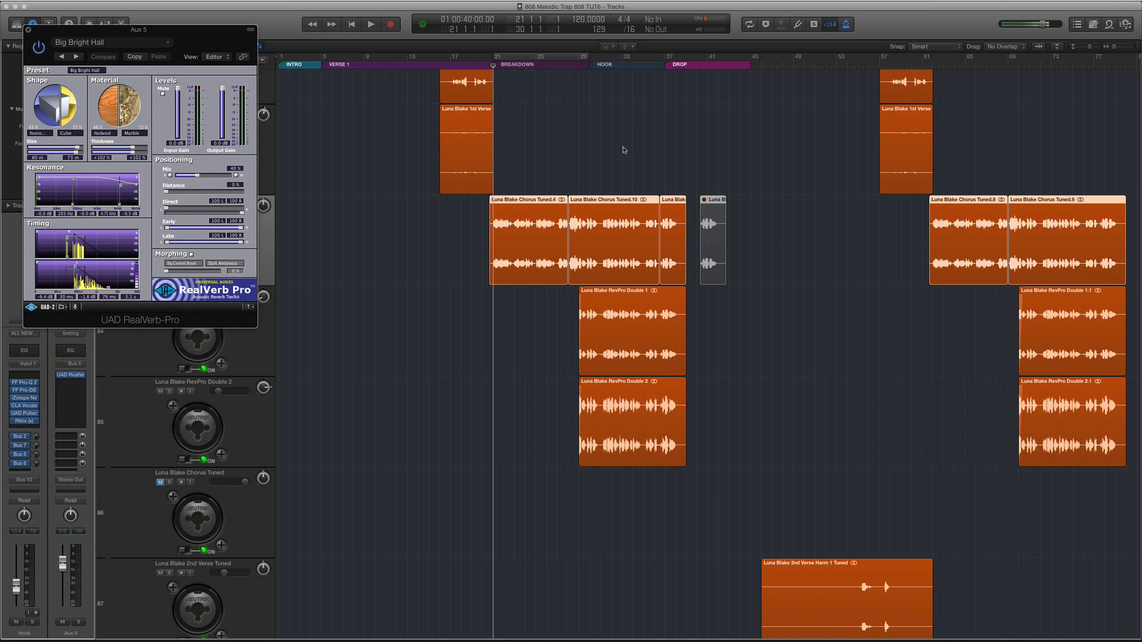
pyautogui.click(79, 622)
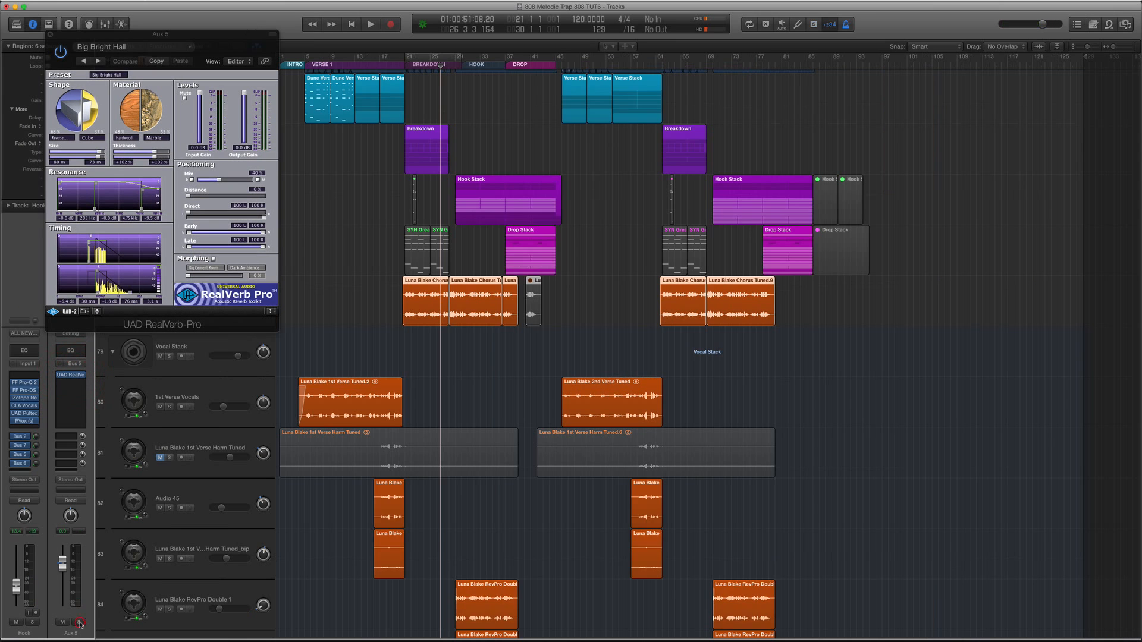
pyautogui.click(79, 622)
pyautogui.press('space')
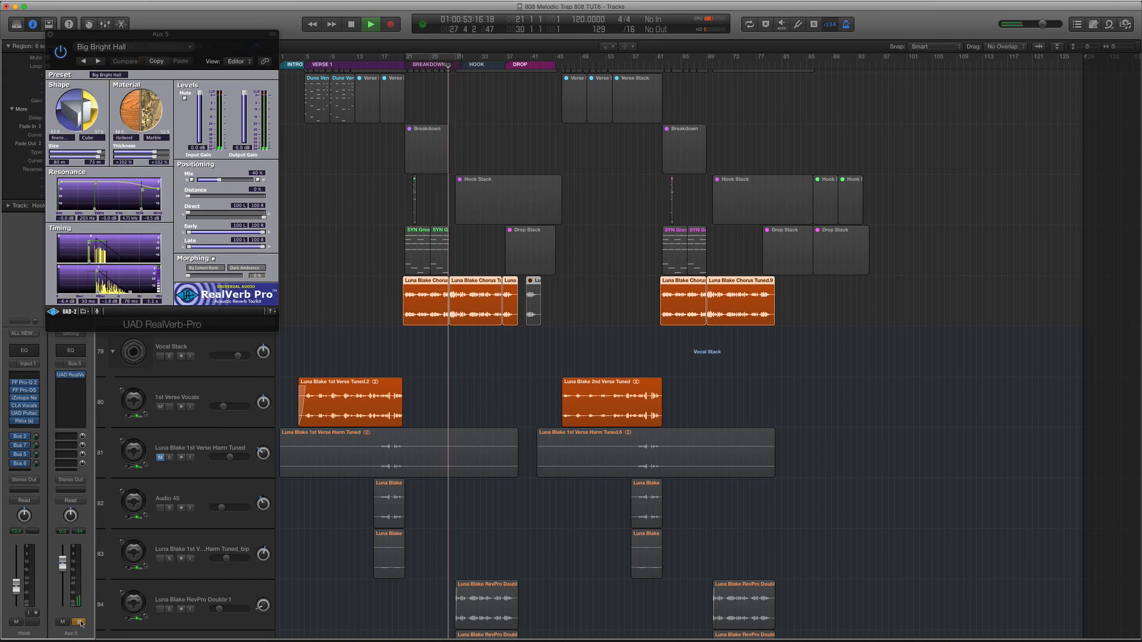
pyautogui.click(79, 622)
pyautogui.press('space')
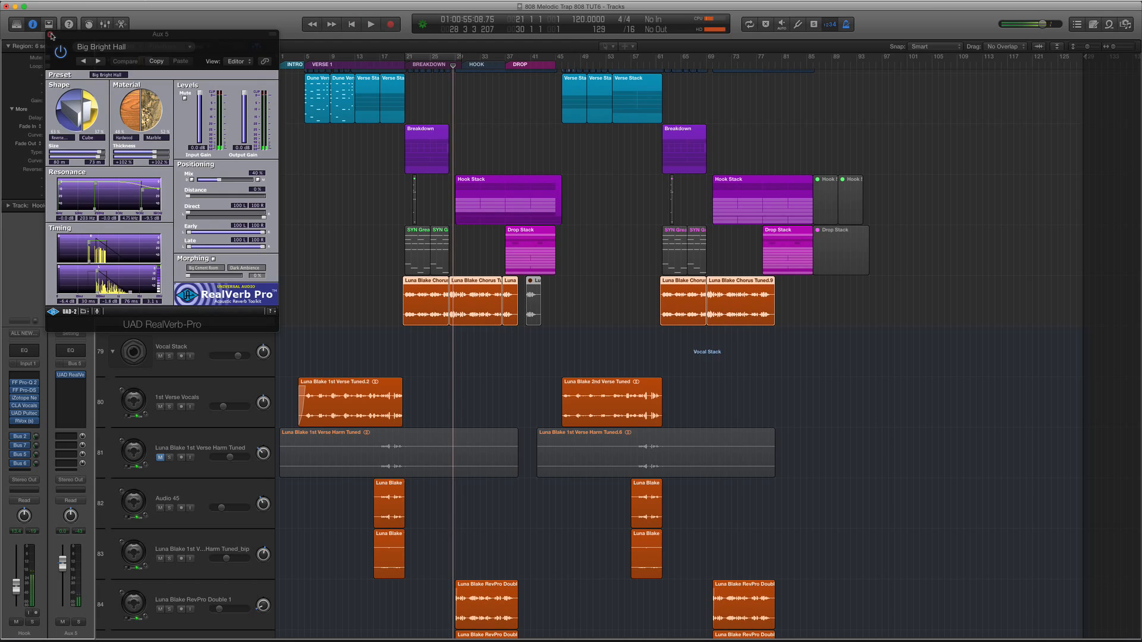
pyautogui.click(50, 34)
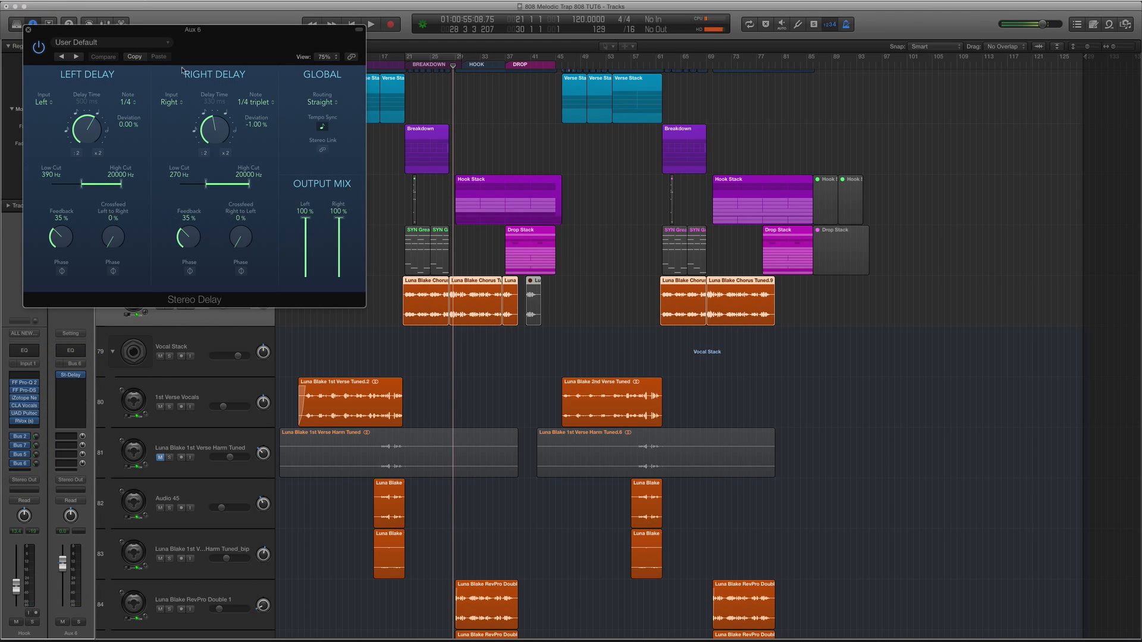
# Audition the Stereo Delay on Aux 6 by soloing and unsoloing the aux channel during playback.
pyautogui.press('space')
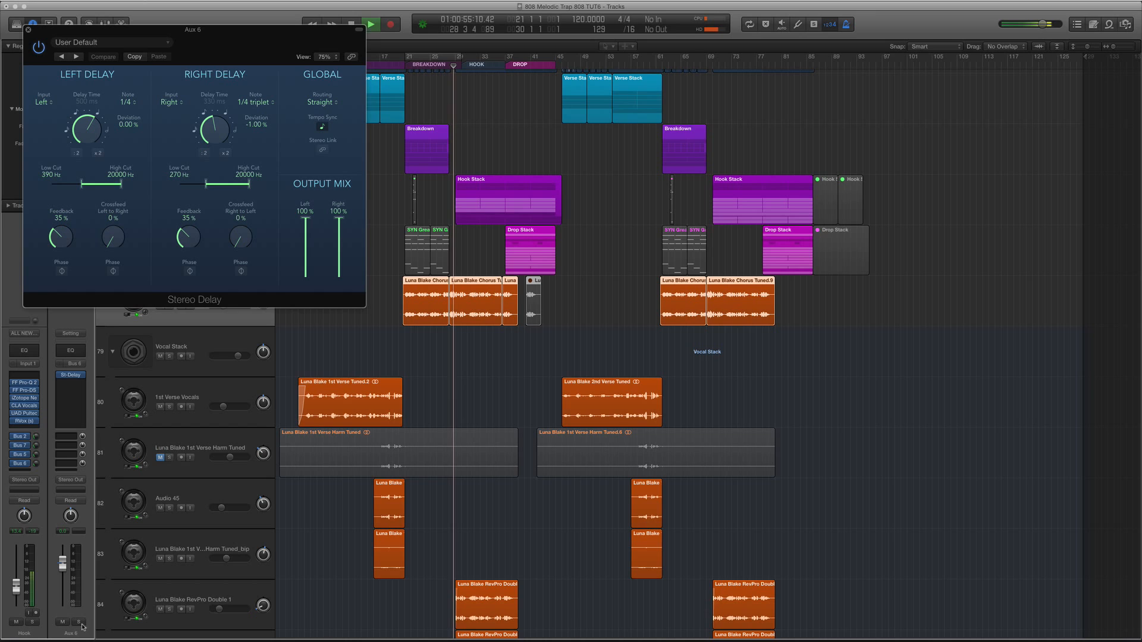
pyautogui.click(81, 624)
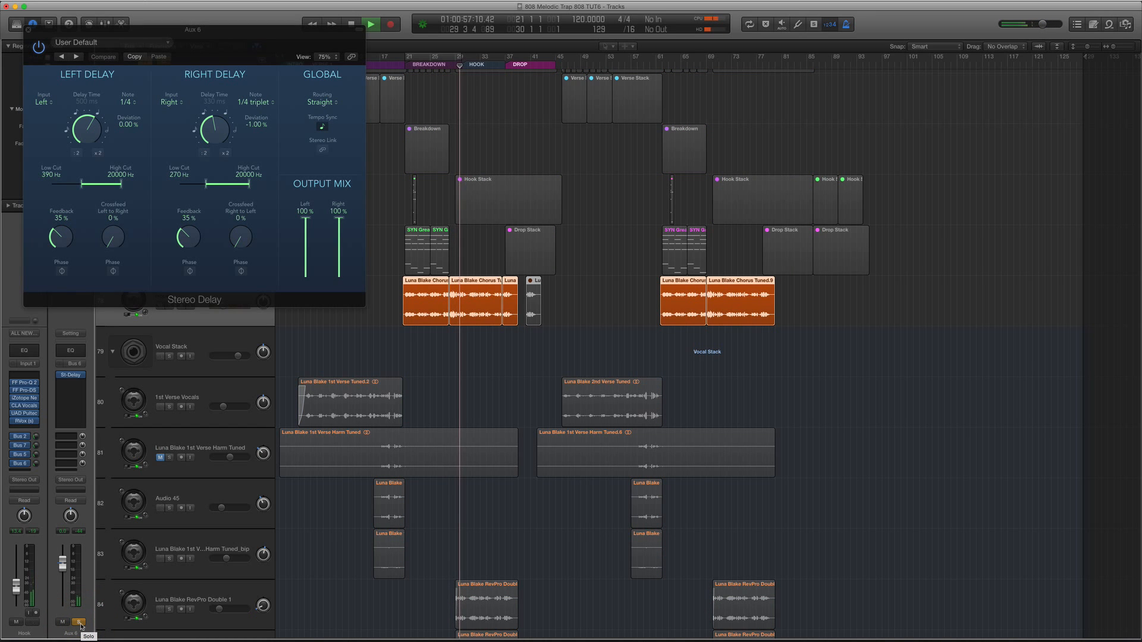
pyautogui.click(79, 622)
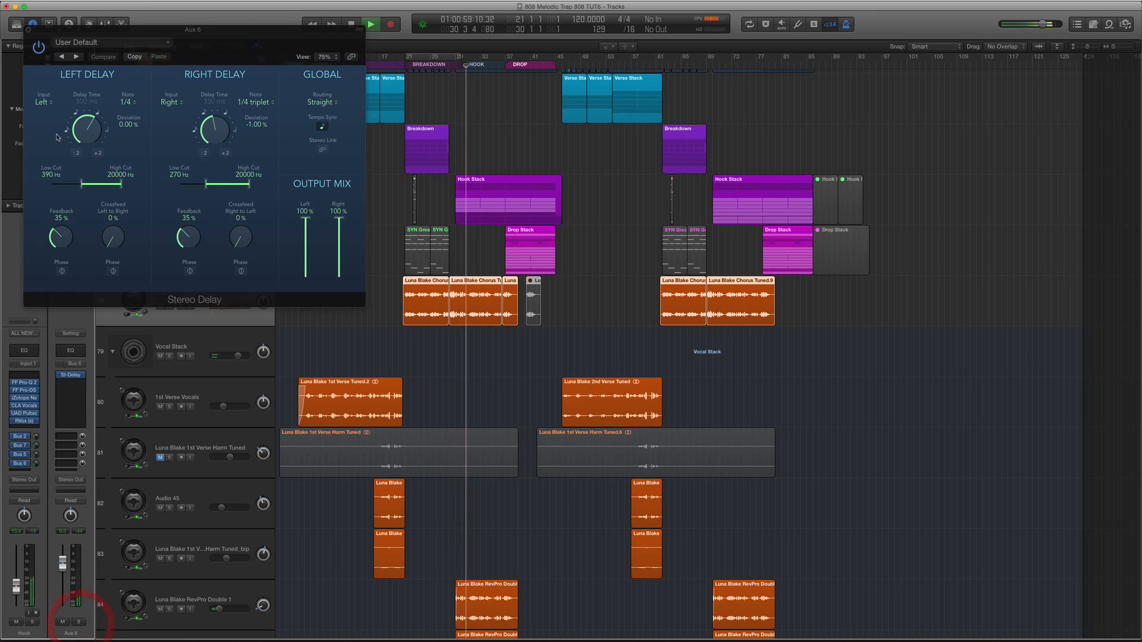
# Stop playback, close the Stereo Delay, and move the 1st Verse Vocals track out of the Vocal Stack to above the Hook track.
pyautogui.press('space')
pyautogui.click(28, 30)
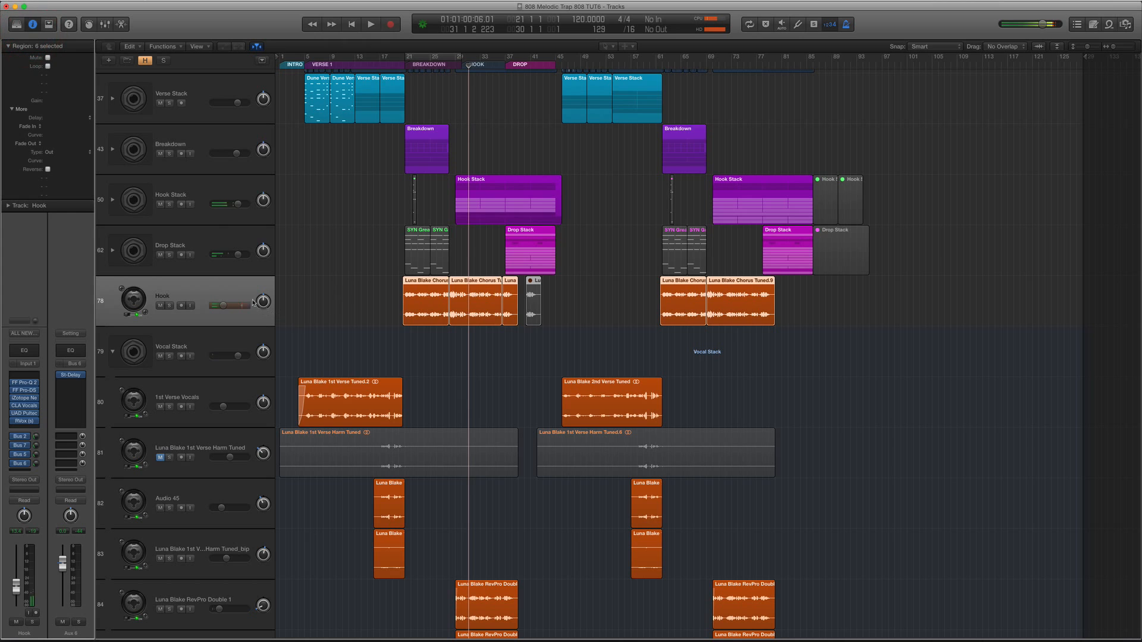
pyautogui.moveTo(204, 295); pyautogui.dragTo(234, 350)
pyautogui.moveTo(247, 400); pyautogui.dragTo(199, 280)
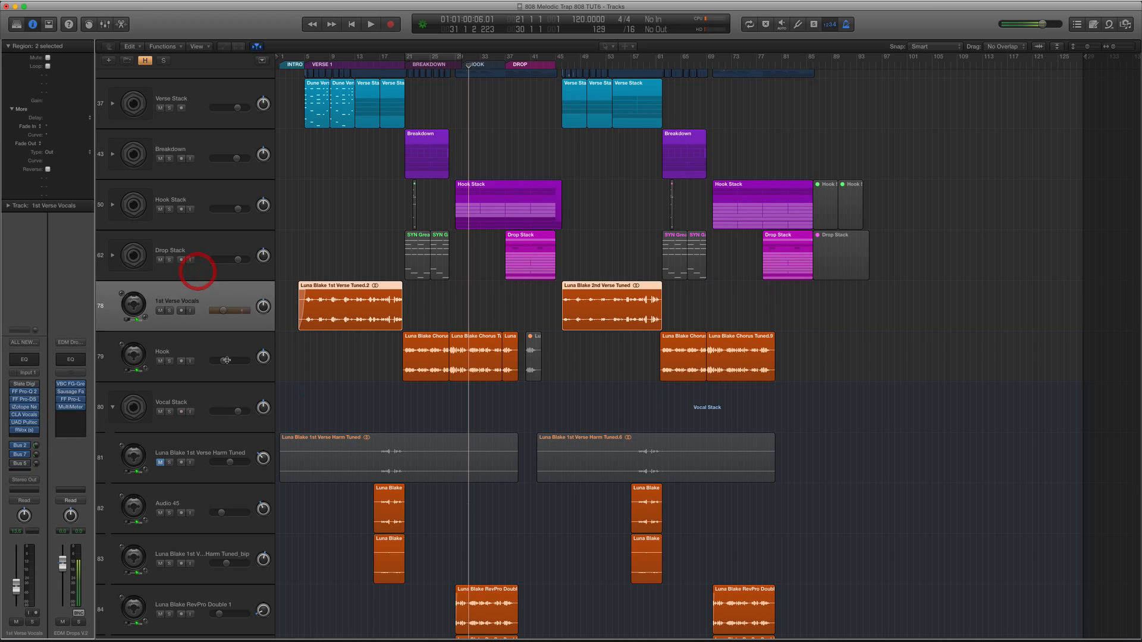
# Move the Audio 45 and 1st Verse Harm Tuned_bip tracks out of the Vocal Stack to directly below 1st Verse Vocals.
pyautogui.click(208, 523)
pyautogui.keyDown('shift'); pyautogui.click(208, 543); pyautogui.keyUp('shift')
pyautogui.moveTo(208, 544); pyautogui.dragTo(210, 345)
# Move the RevPro Double 1 and RevPro Double 2 tracks out of the Vocal Stack and place them below the Hook track.
pyautogui.scroll(-8, 342, 623)
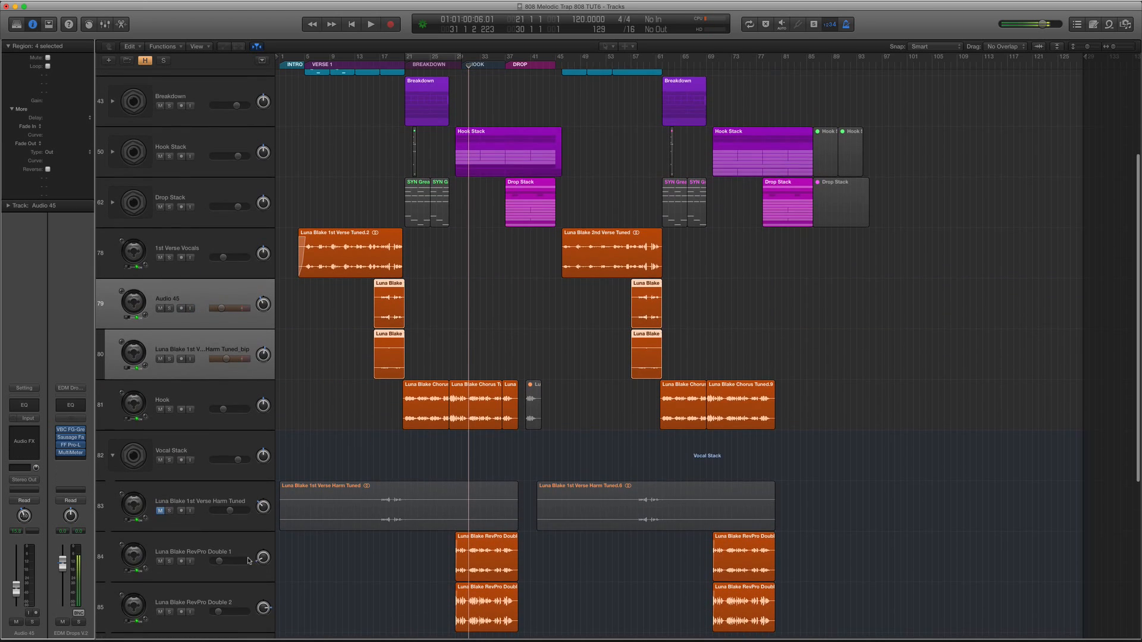
pyautogui.click(203, 369)
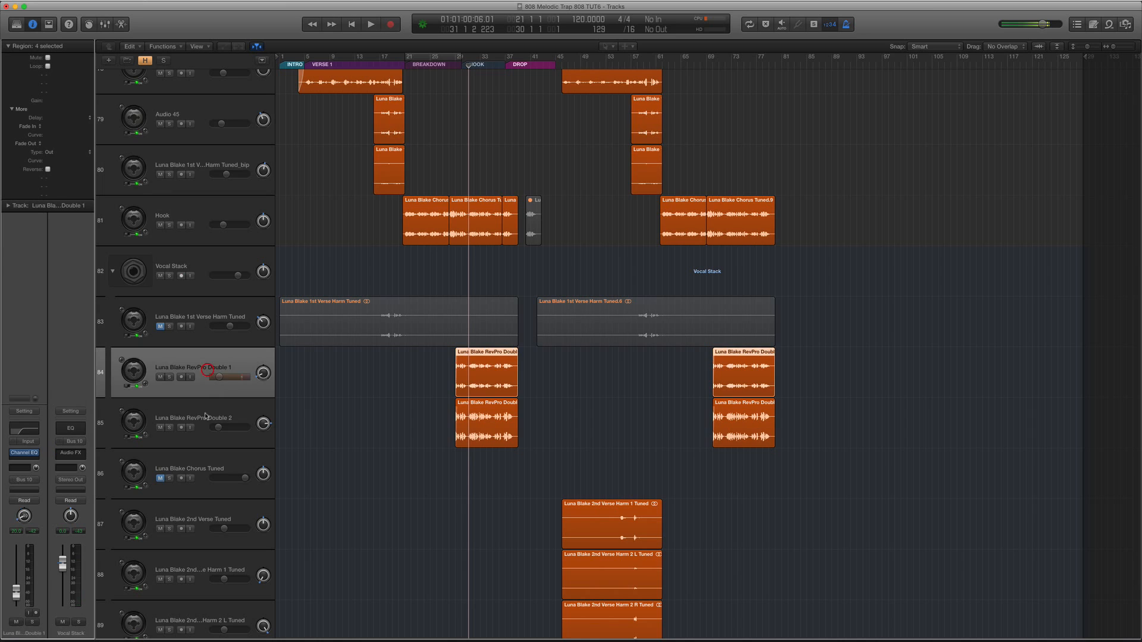
pyautogui.keyDown('shift'); pyautogui.click(204, 422); pyautogui.keyUp('shift')
pyautogui.moveTo(200, 366); pyautogui.dragTo(220, 208)
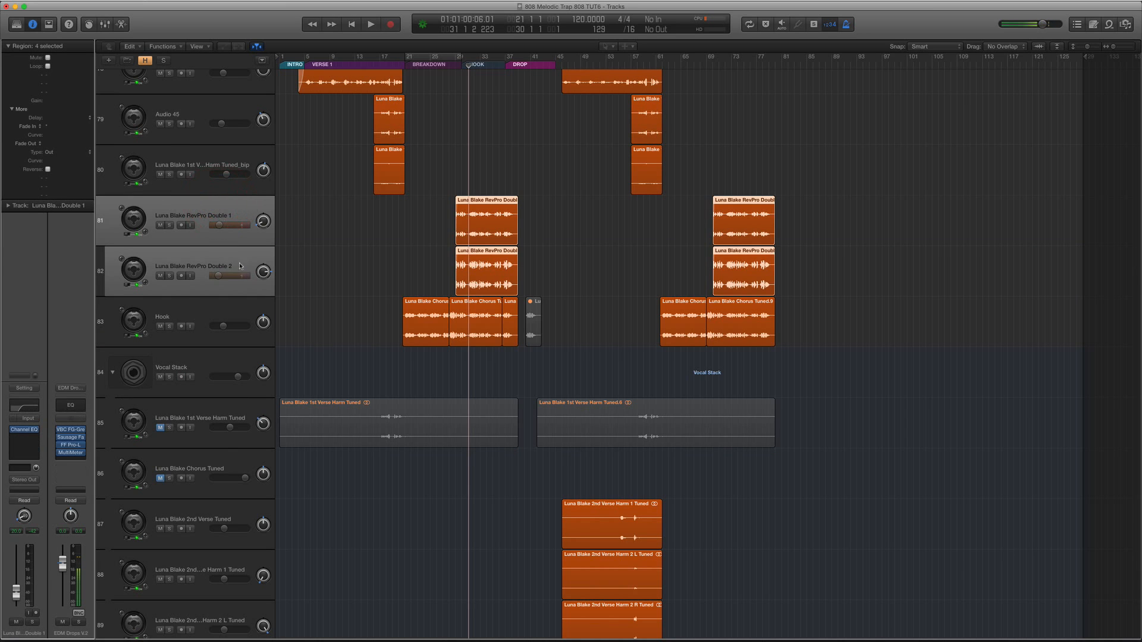
pyautogui.moveTo(198, 255); pyautogui.dragTo(204, 352)
# Move the 2nd Verse Tuned, 2nd Verse Harm 1 Tuned and Harm 2 L Tuned tracks out of the Vocal Stack to below RevPro Double 2.
pyautogui.scroll(-3, 205, 456)
pyautogui.click(204, 457)
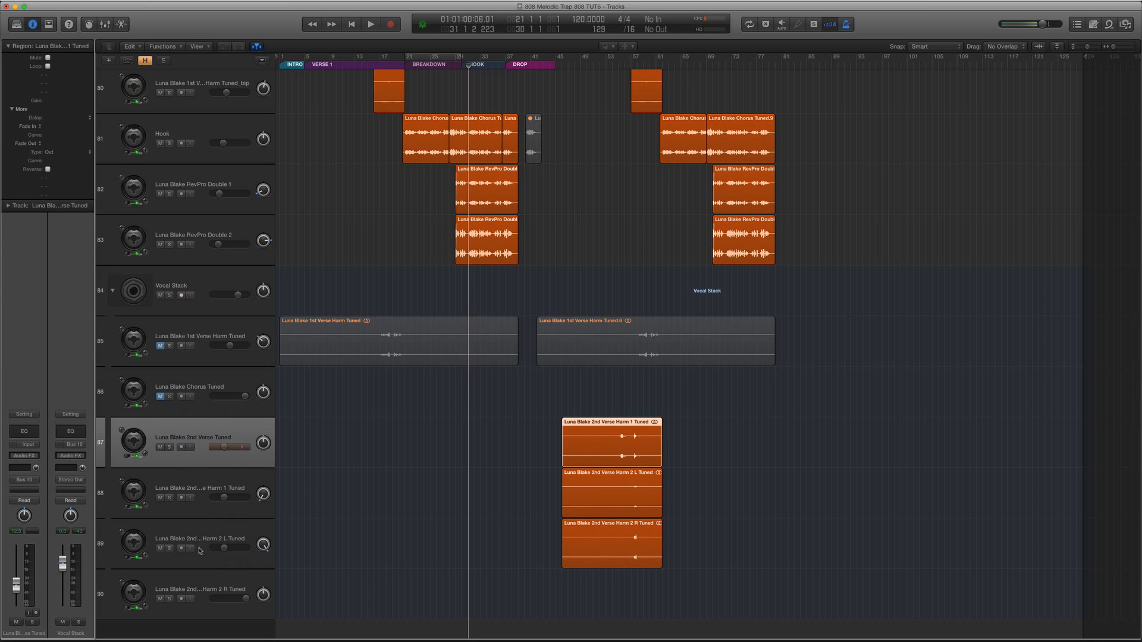
pyautogui.keyDown('shift'); pyautogui.click(200, 551); pyautogui.keyUp('shift')
pyautogui.moveTo(200, 550); pyautogui.dragTo(209, 297)
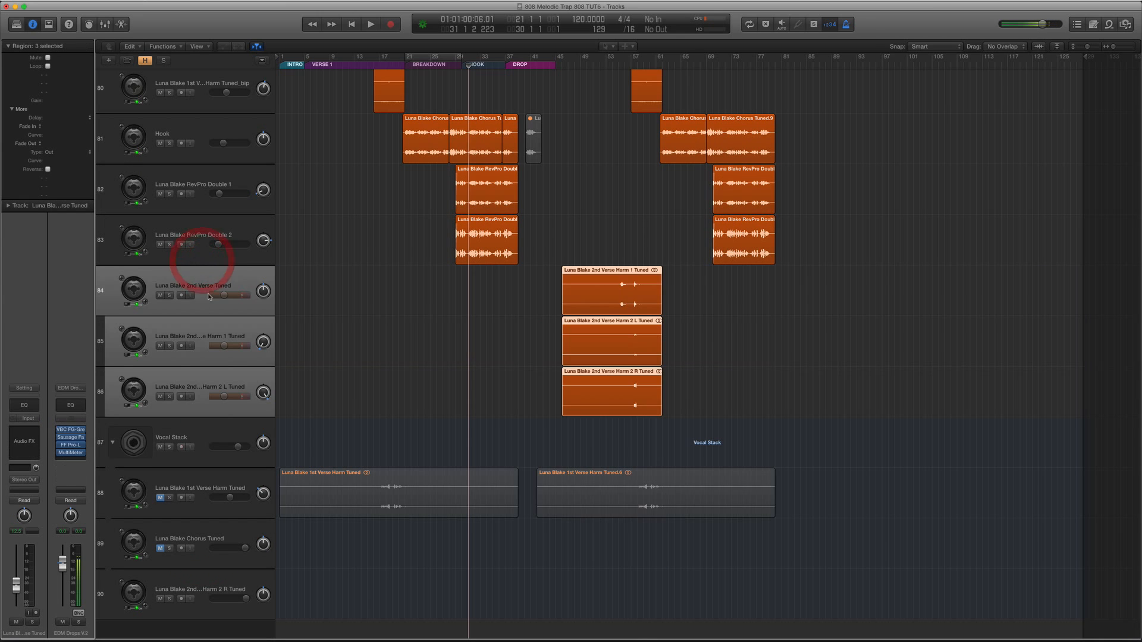
# Collapse the Vocal Stack, switching solo for the selected 2nd verse harmony regions on and off again.
pyautogui.hotkey('ctrl', 's')
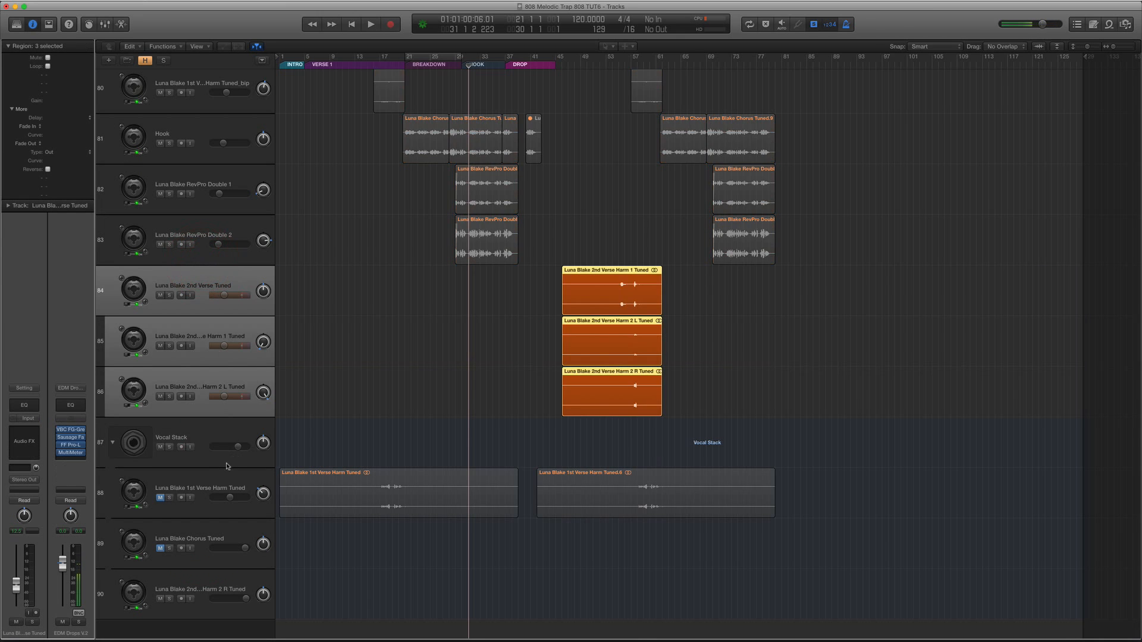
pyautogui.click(113, 444)
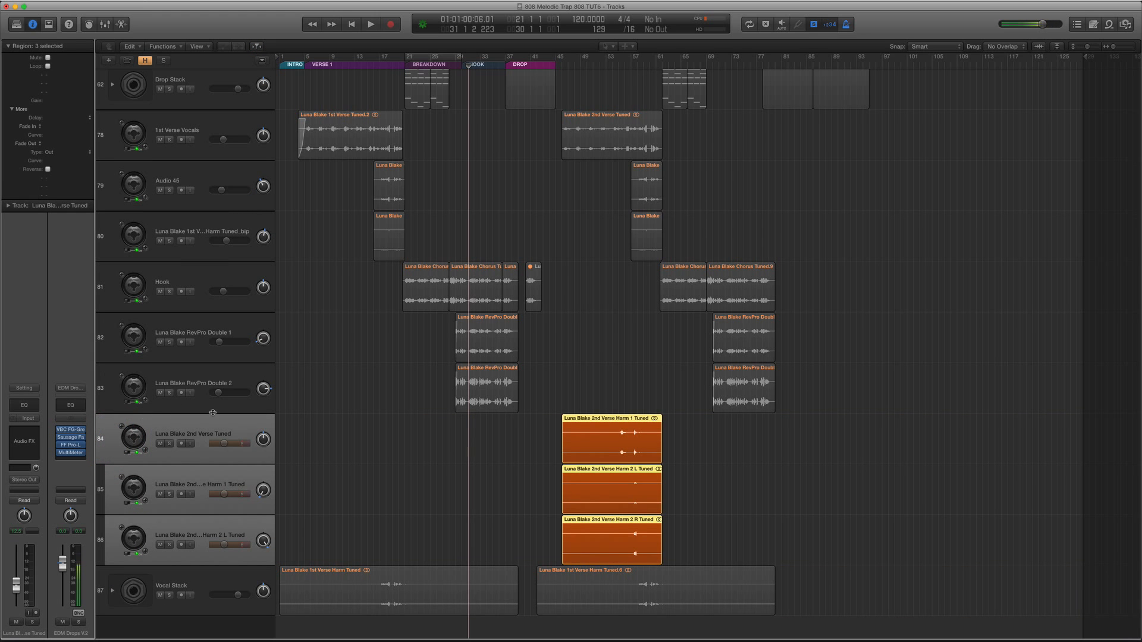
pyautogui.scroll(4, 214, 414)
pyautogui.hotkey('ctrl', 's')
pyautogui.scroll(5, 315, 360)
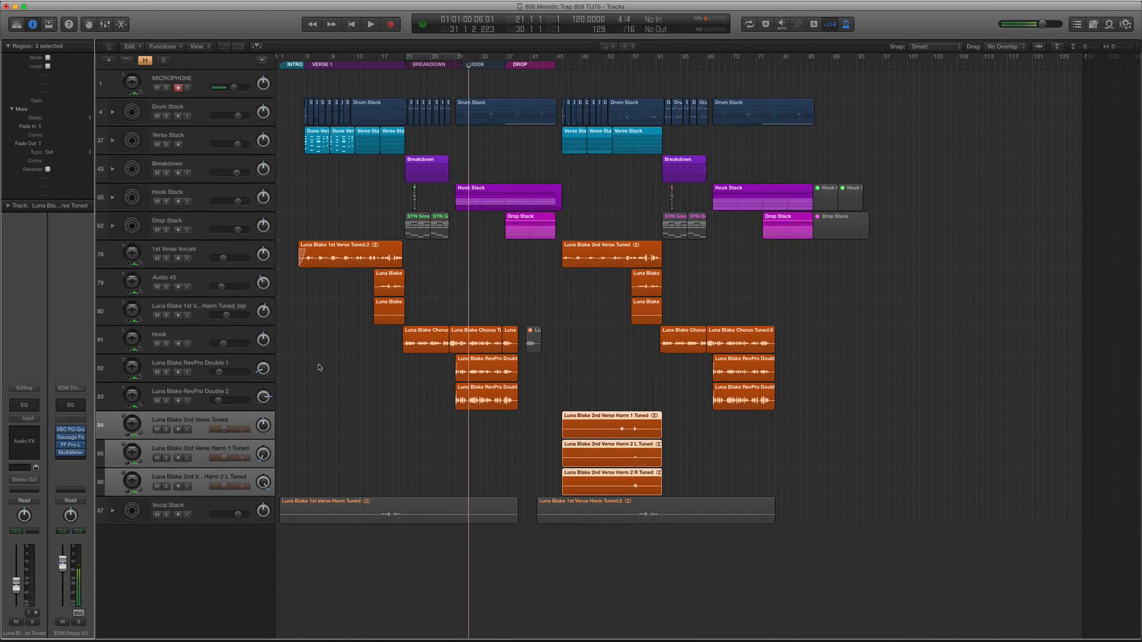
pyautogui.scroll(3, 332, 233)
# Play from bar 21 with the Hook track selected, check the output channel's MultiMeter goniometer, and close the meter.
pyautogui.click(404, 66)
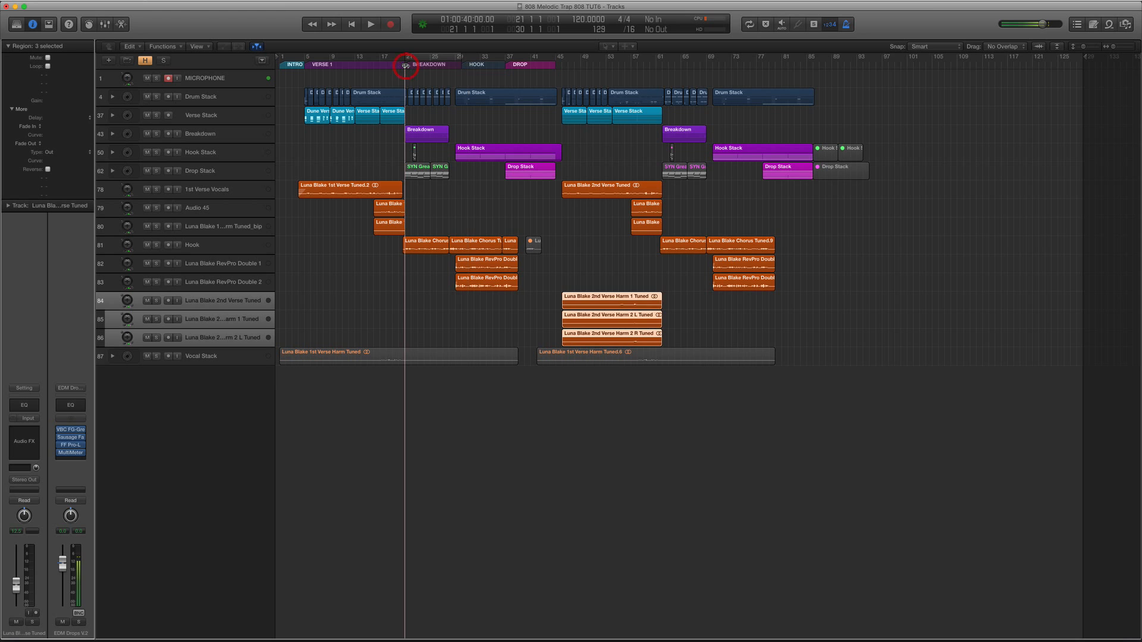
pyautogui.press('space')
pyautogui.scroll(-2, 401, 91)
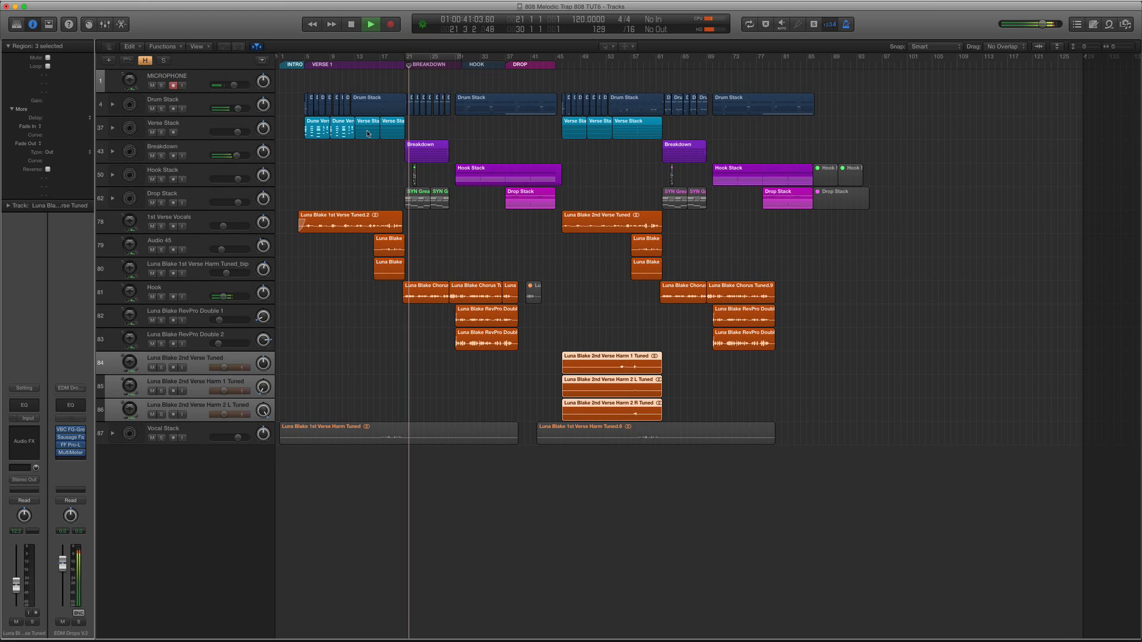
pyautogui.click(203, 289)
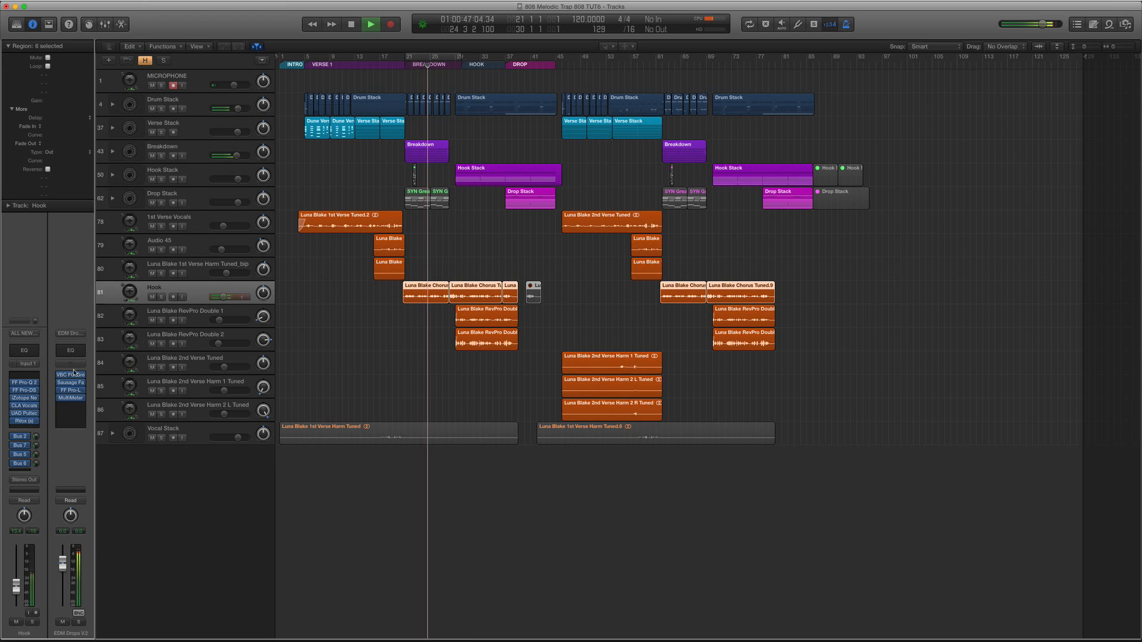
pyautogui.click(71, 398)
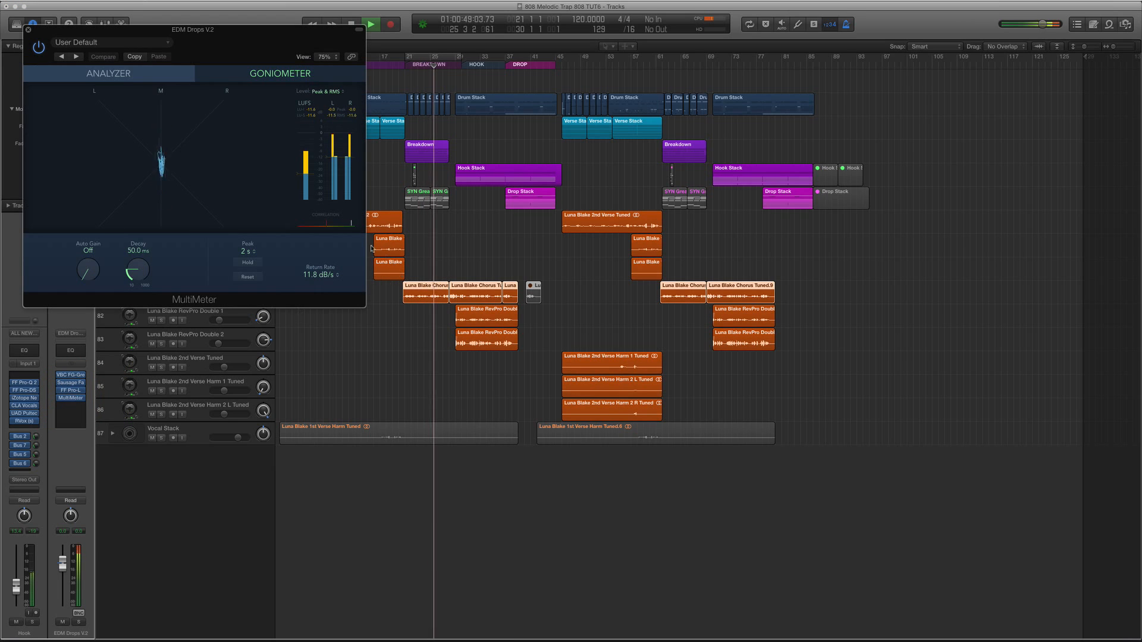
pyautogui.click(27, 30)
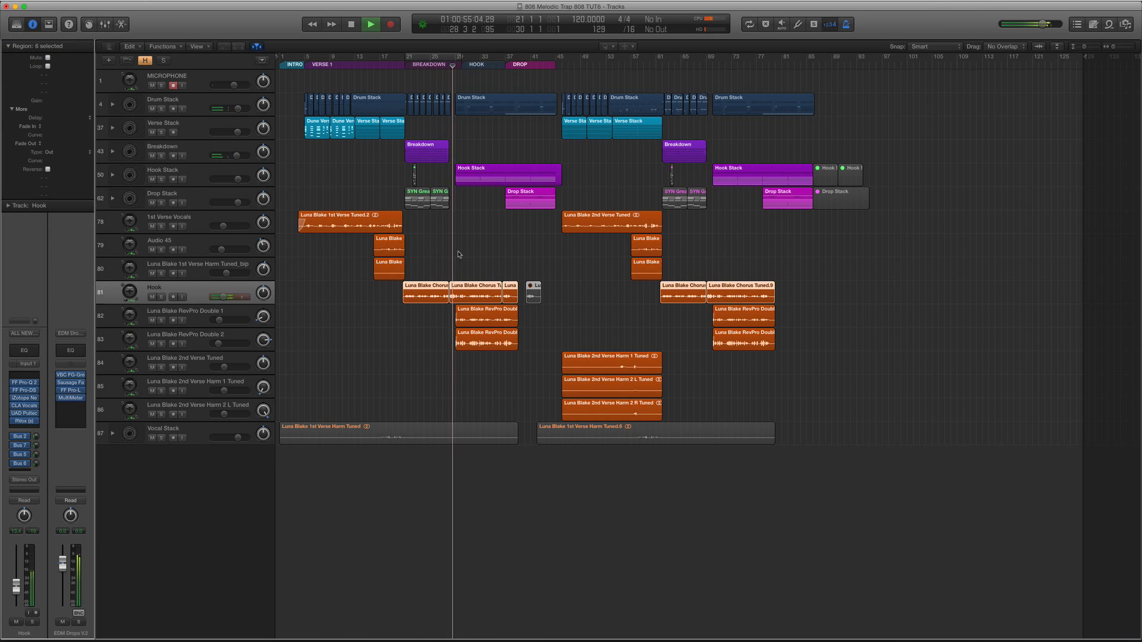
# Mute and unmute the Hook Stack during playback to compare the hook with and without it, and stop playback.
pyautogui.click(153, 179)
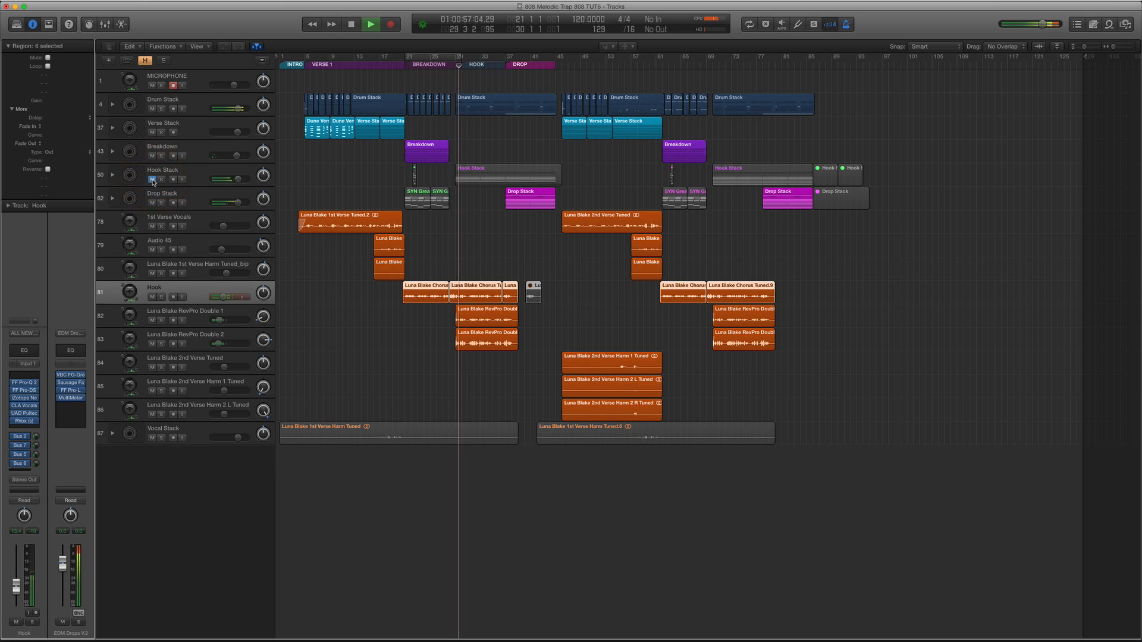
pyautogui.click(152, 179)
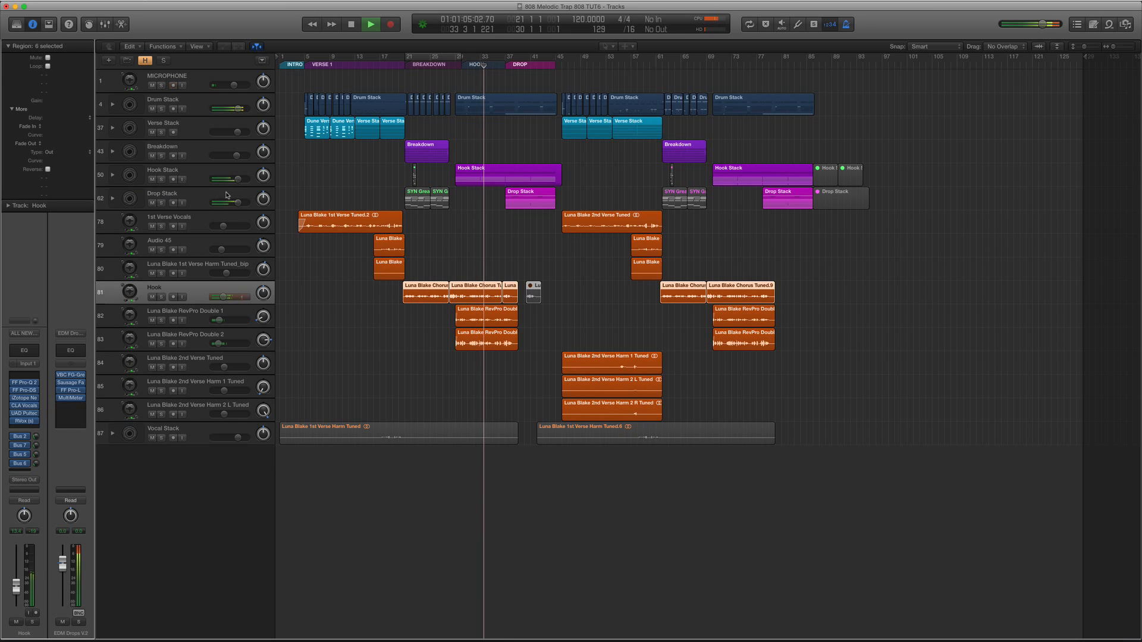
pyautogui.press('space')
# Select the Hook Stack, expand the Drum Stack to review its drum tracks, and collapse it again.
pyautogui.press('super+Down')
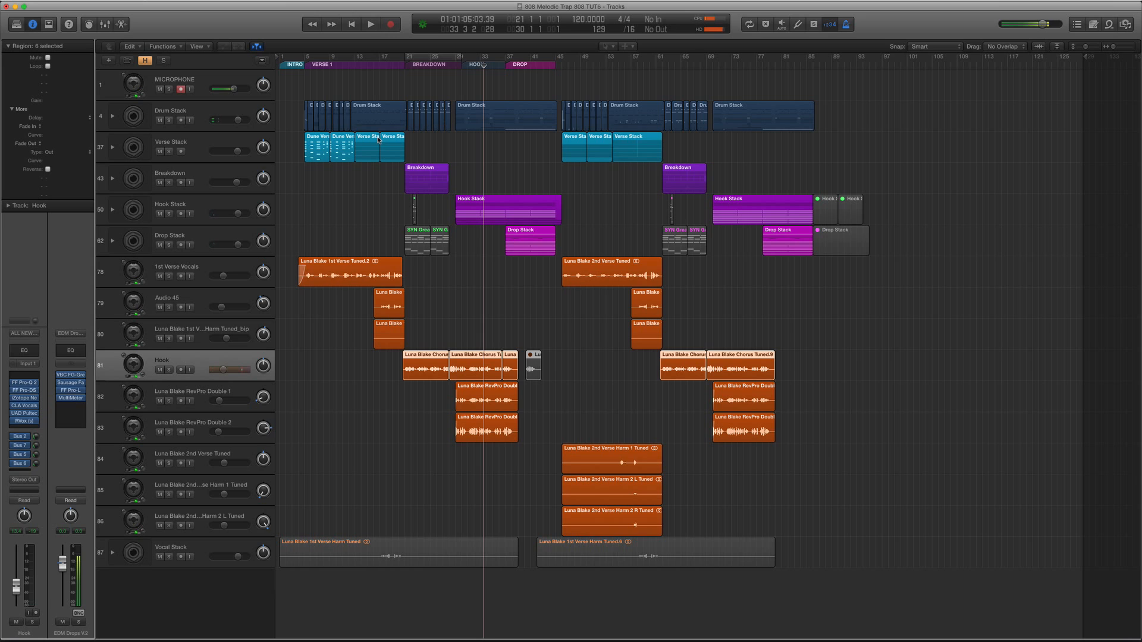
pyautogui.click(196, 203)
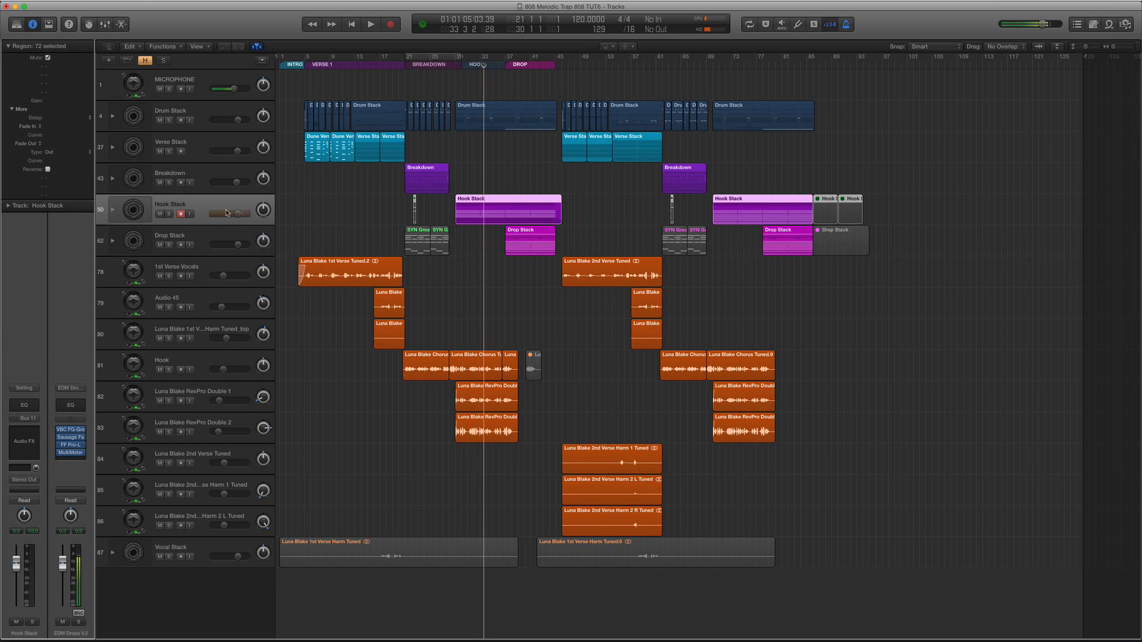
pyautogui.click(113, 117)
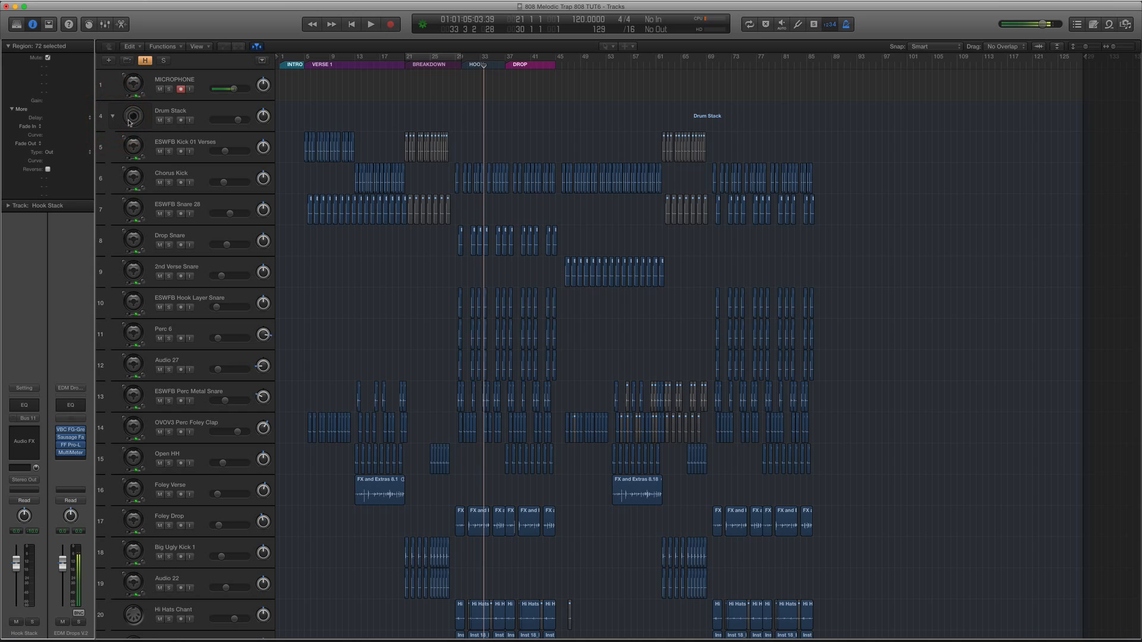
pyautogui.click(113, 117)
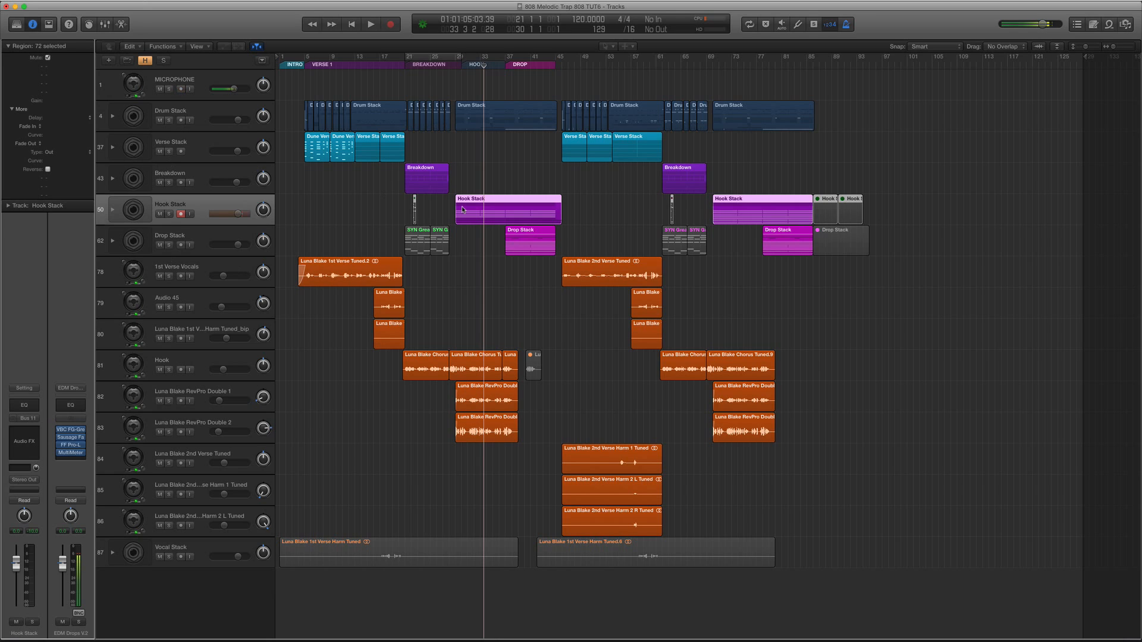
# Place the playhead at bars 45, 46 and 5 to compare the verse starts, reviewing the Drum Stack's tracks at the first verse.
pyautogui.click(555, 65)
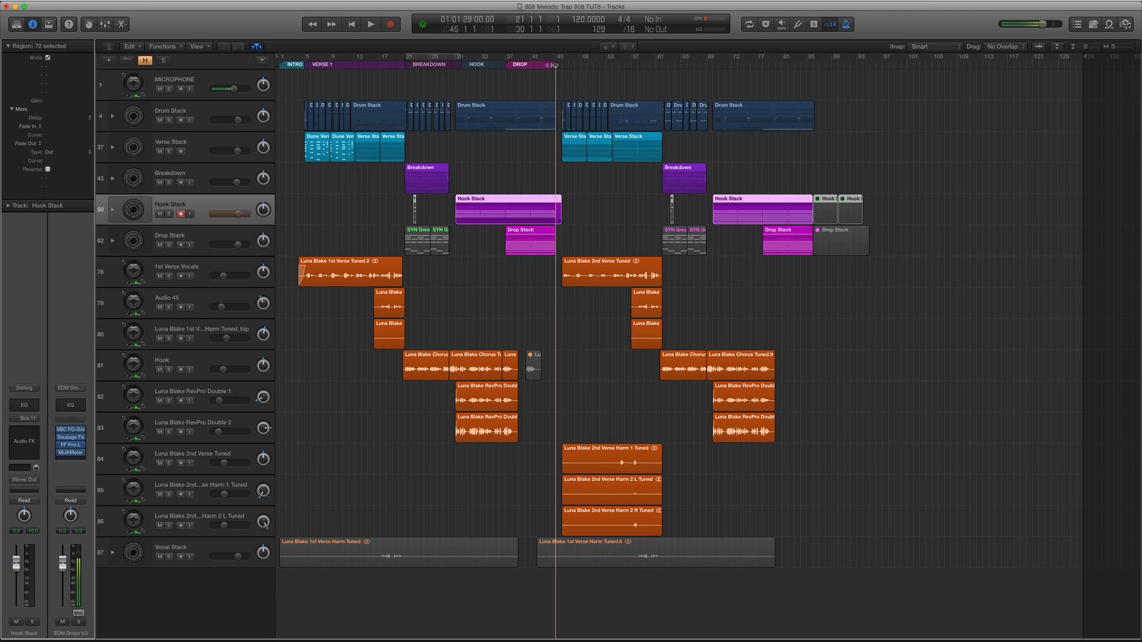
pyautogui.click(562, 65)
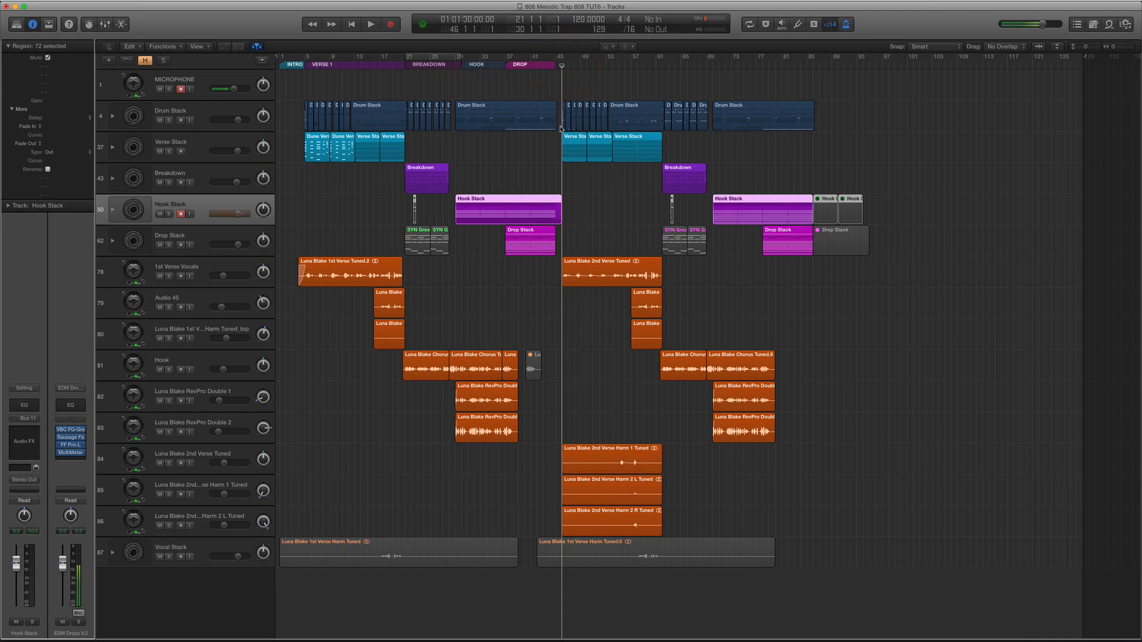
pyautogui.click(303, 62)
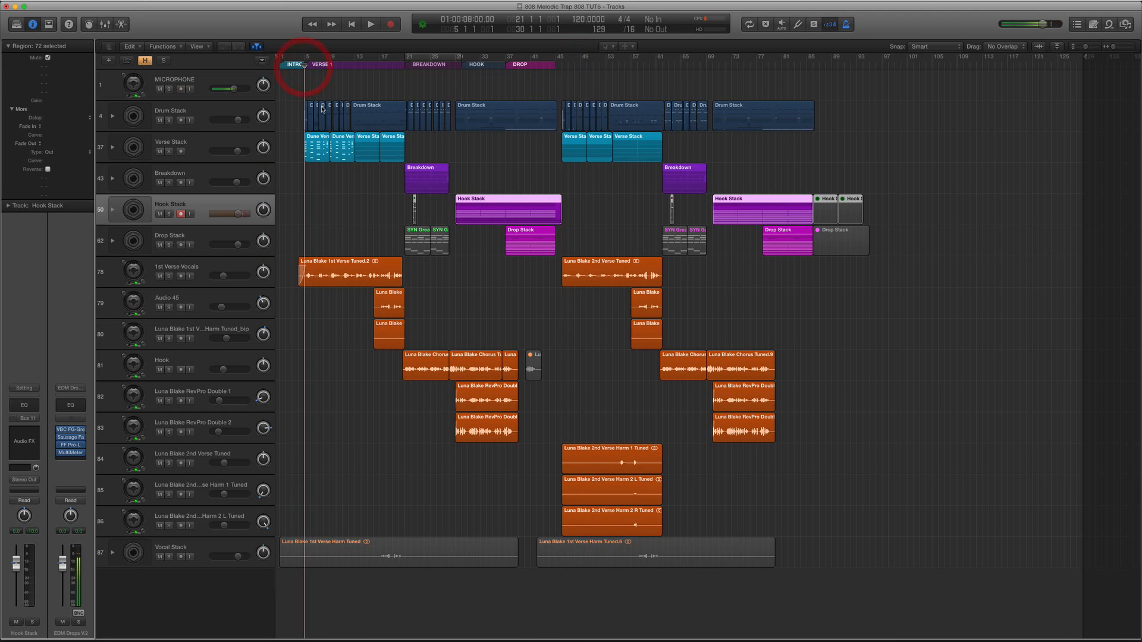
pyautogui.click(113, 119)
pyautogui.click(113, 118)
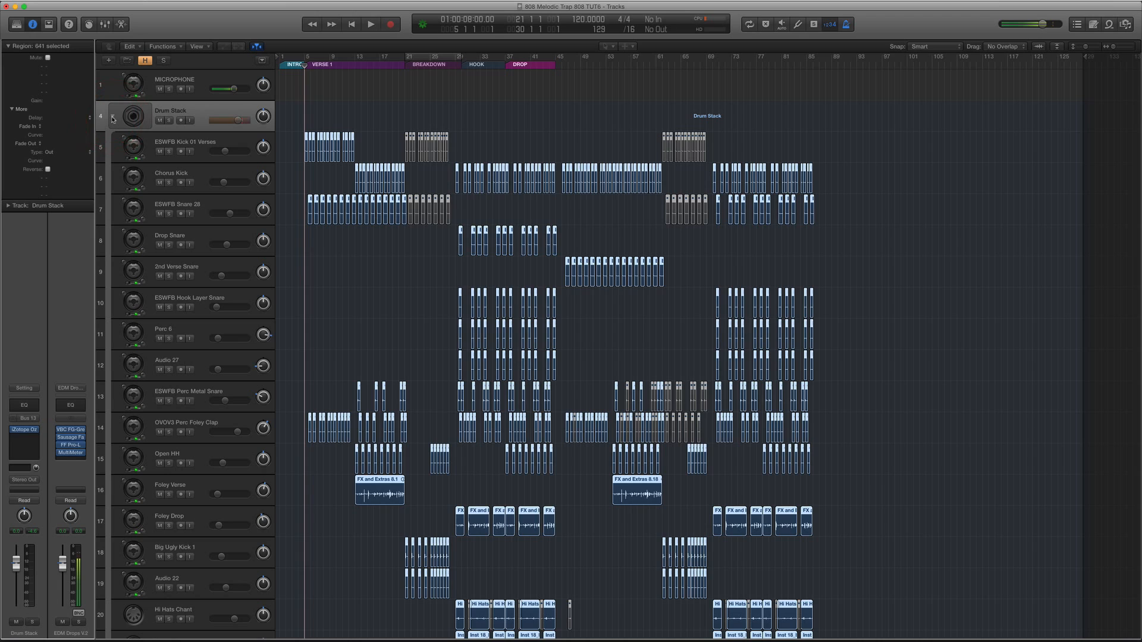
pyautogui.click(113, 118)
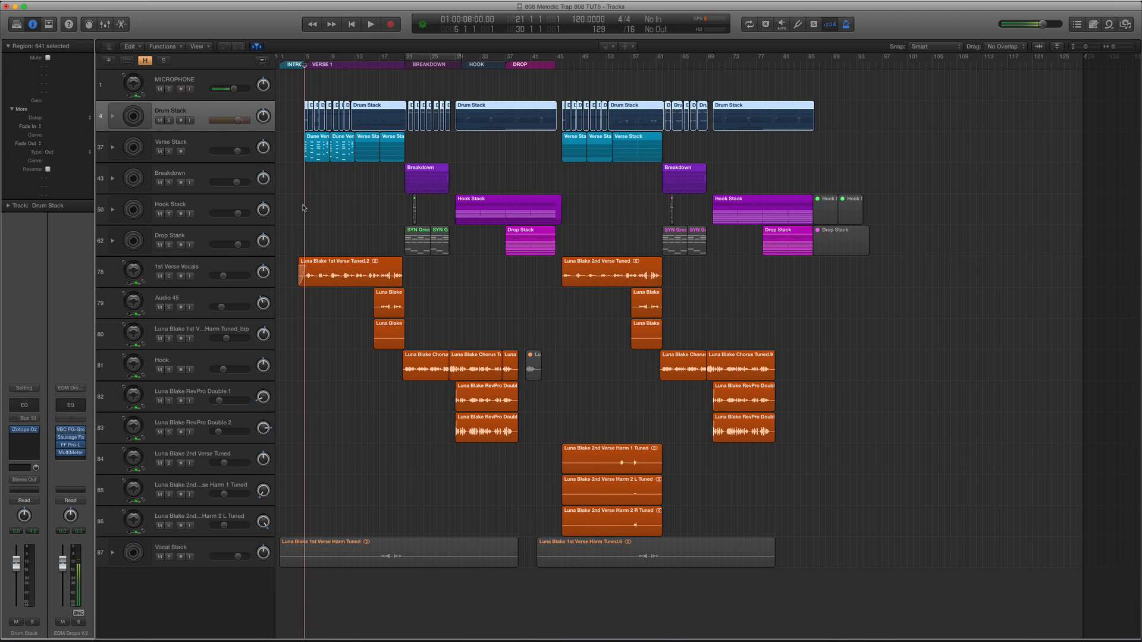
# Select the 1st Verse Vocals track, checking the neighbouring Drop Stack in between.
pyautogui.click(224, 264)
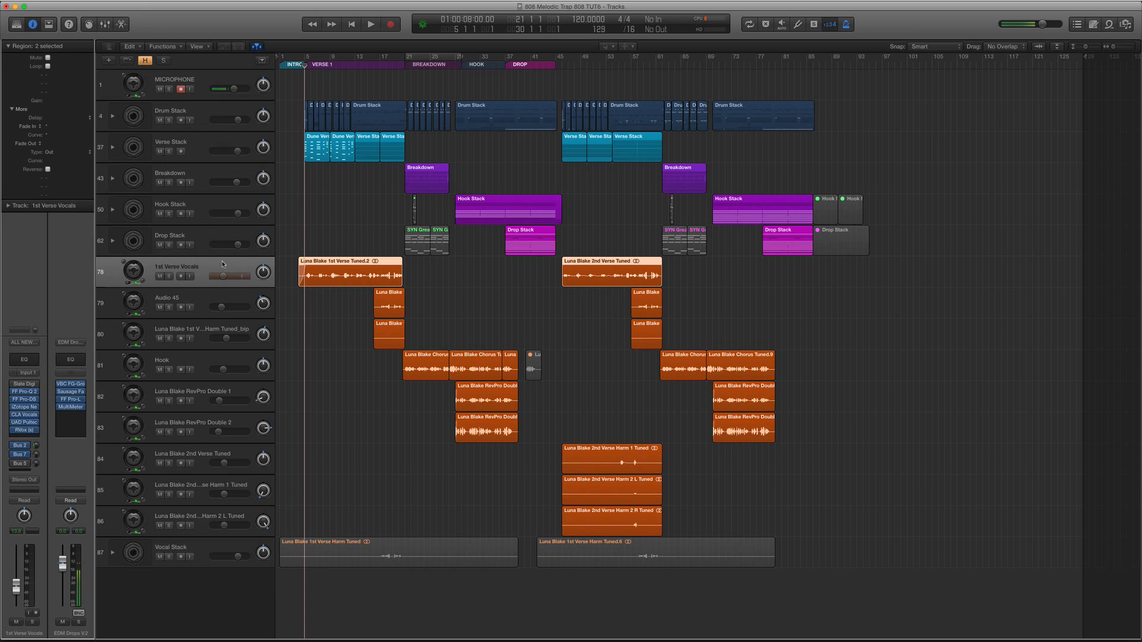
pyautogui.click(201, 254)
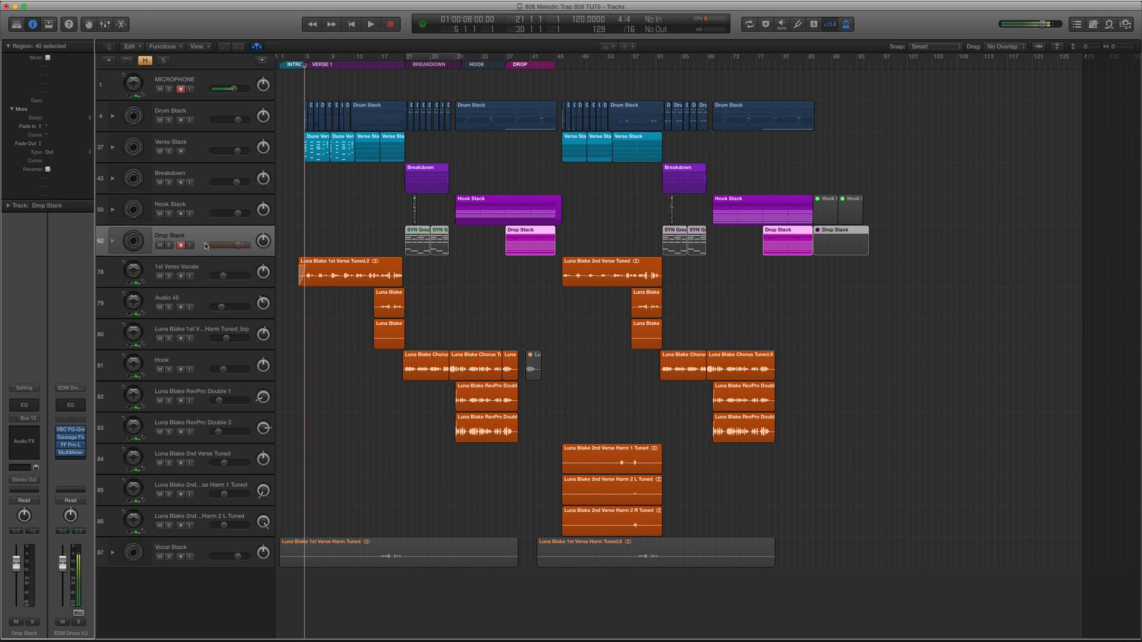
pyautogui.click(208, 266)
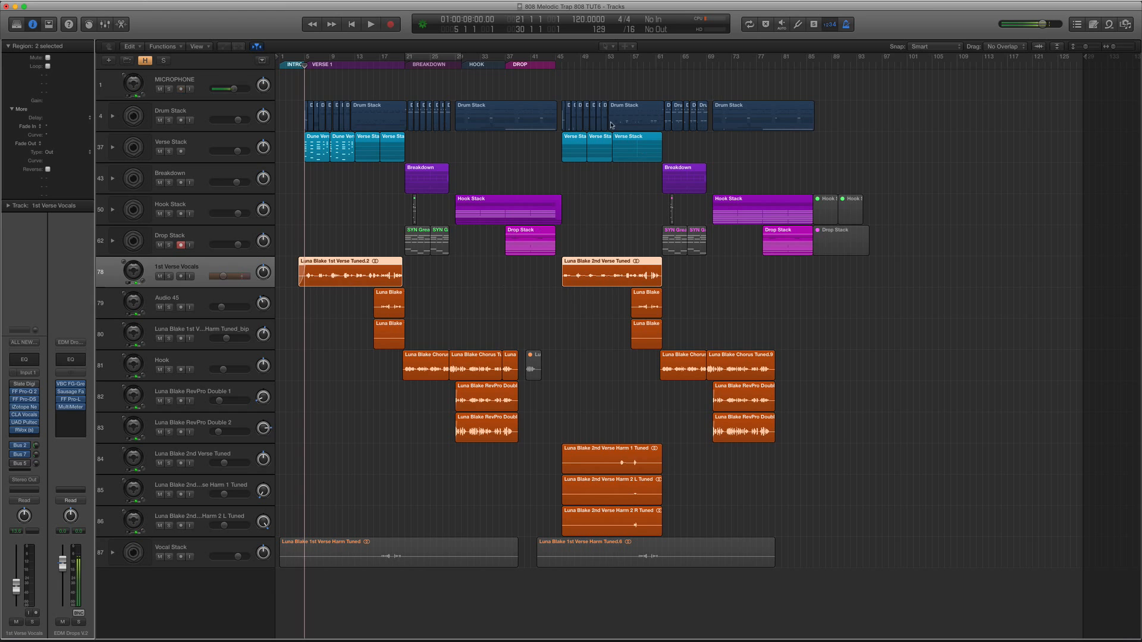
pyautogui.click(554, 60)
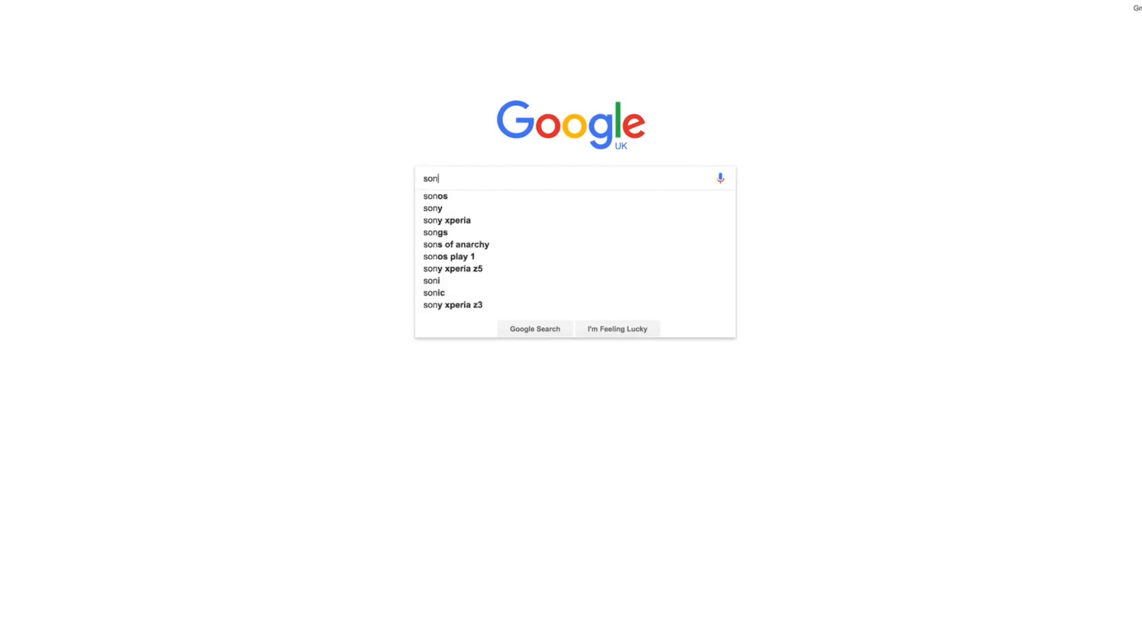
# Switch to Chrome and browse the How To Make courses on sonicacademy.com down to the Groovy Techno course page.
pyautogui.write('icacademy.com/courses/all?filter_set%5Bcourse_type%5D%5B%5D=2')
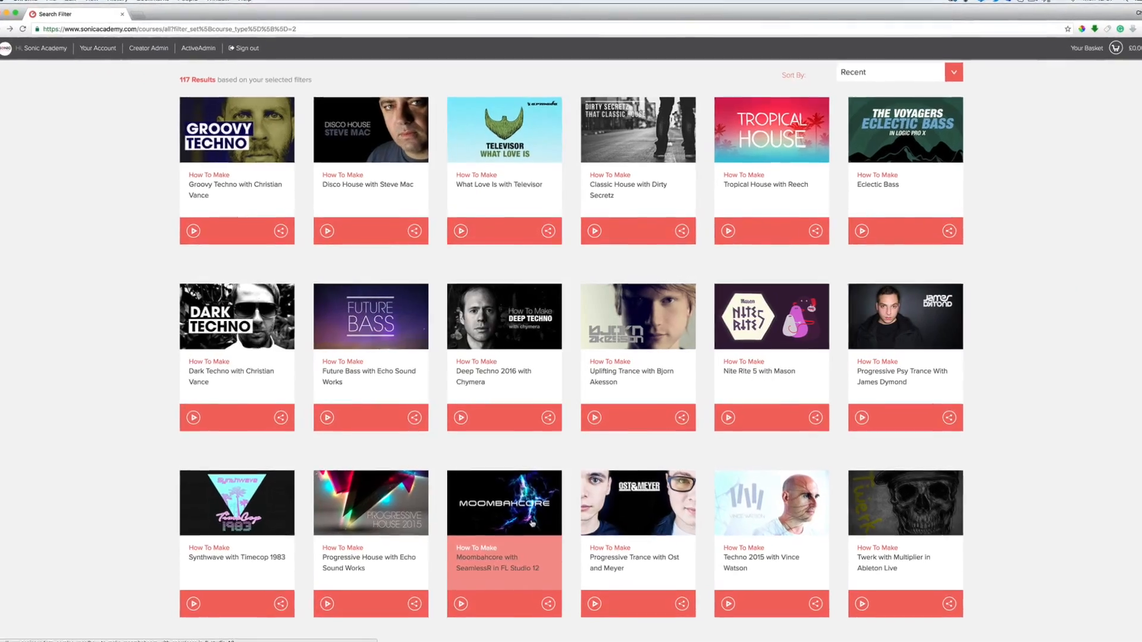
pyautogui.scroll(-20, 532, 524)
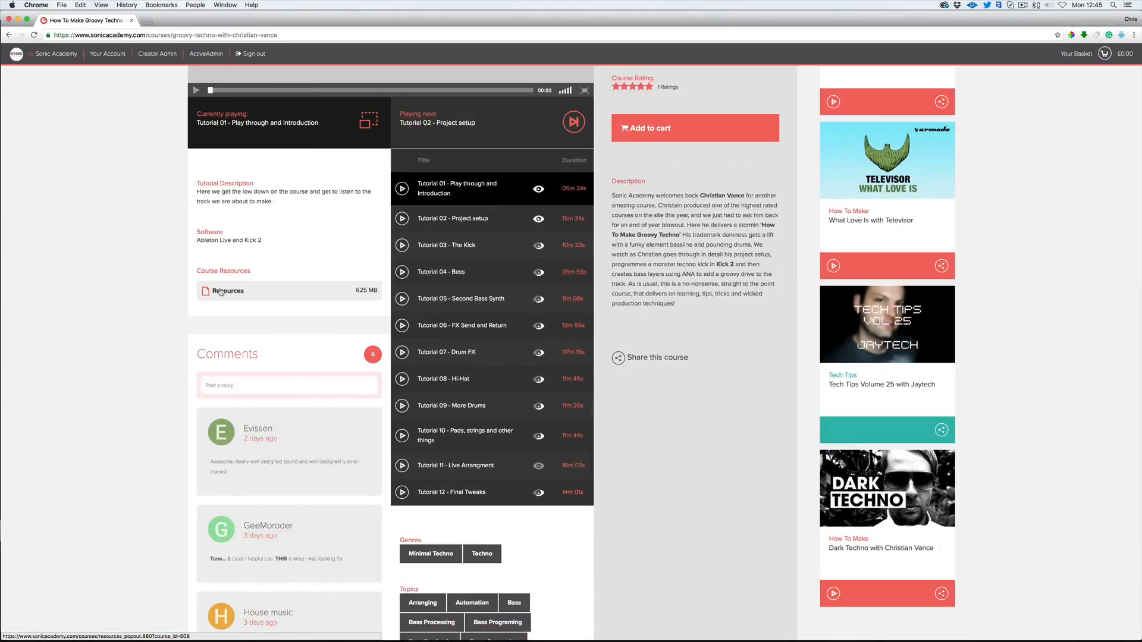
# Open the Groovy Techno course's resources and look through the Samples folder in Finder.
pyautogui.click(220, 291)
pyautogui.click(440, 225)
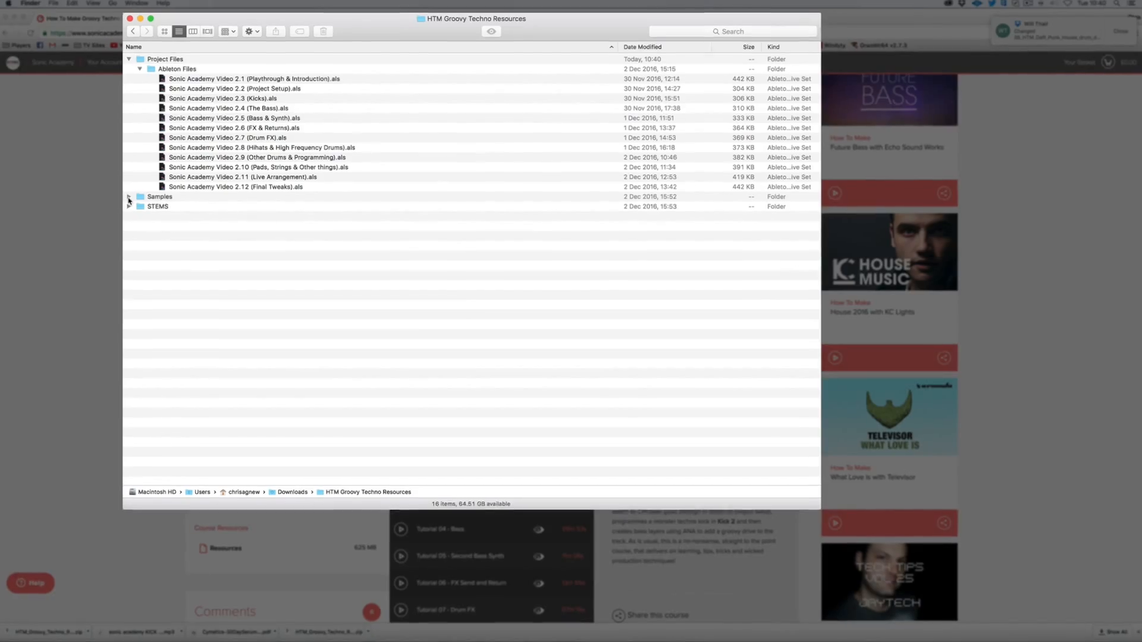
pyautogui.click(138, 199)
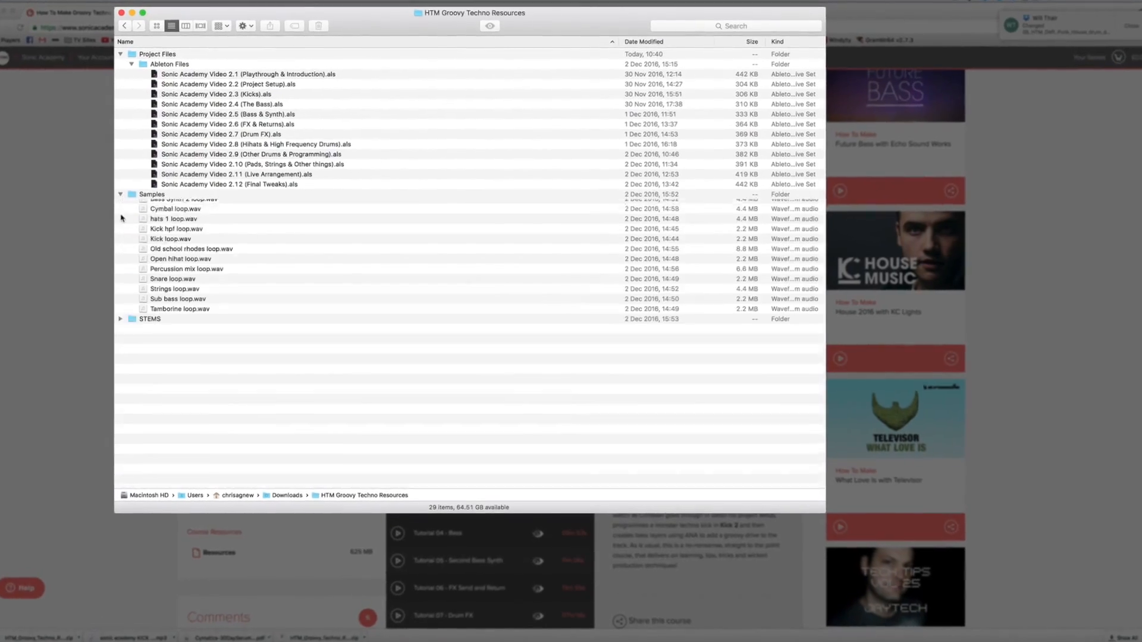
pyautogui.click(104, 335)
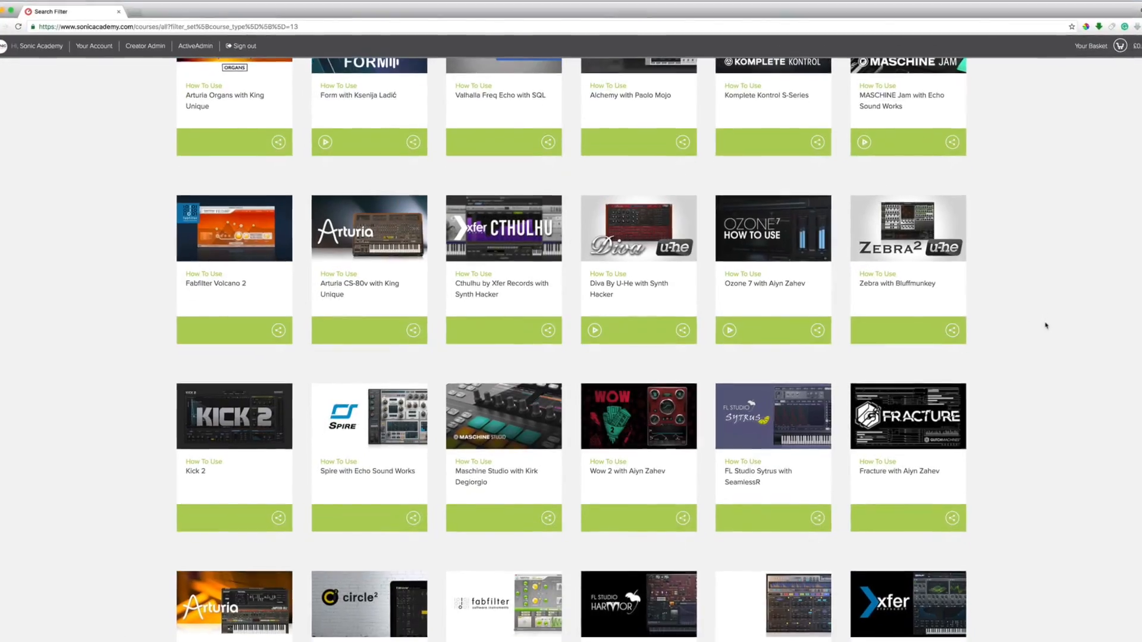